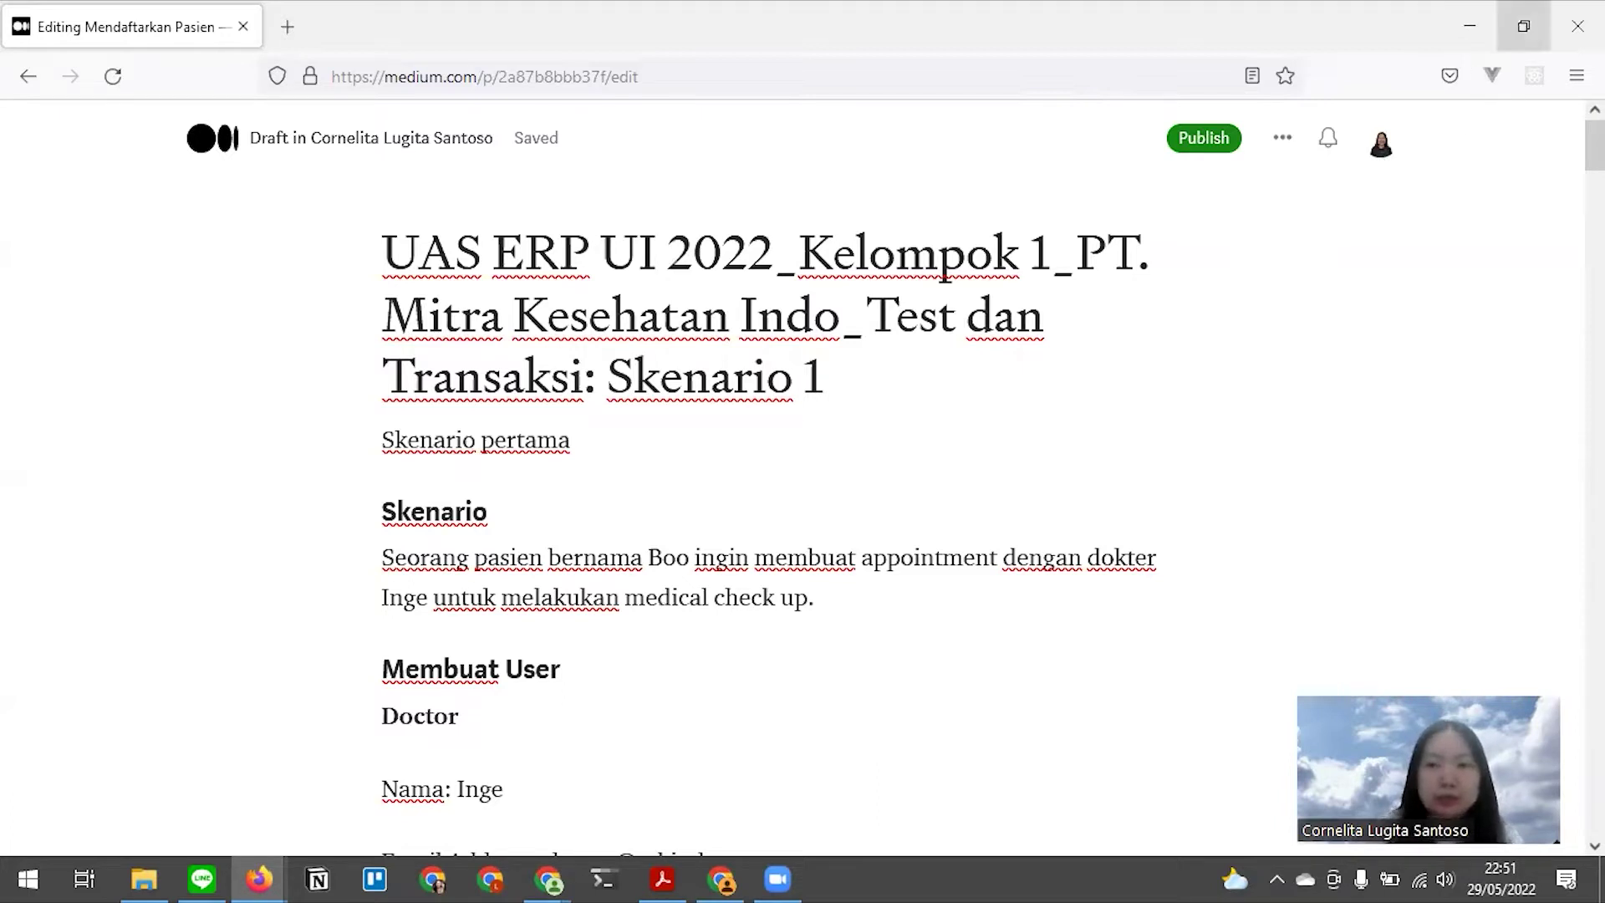
Scroll through the Medium draft and dismiss the browser menu bar
drag(1595, 147, 1595, 182)
scroll(975, 310, up, 4)
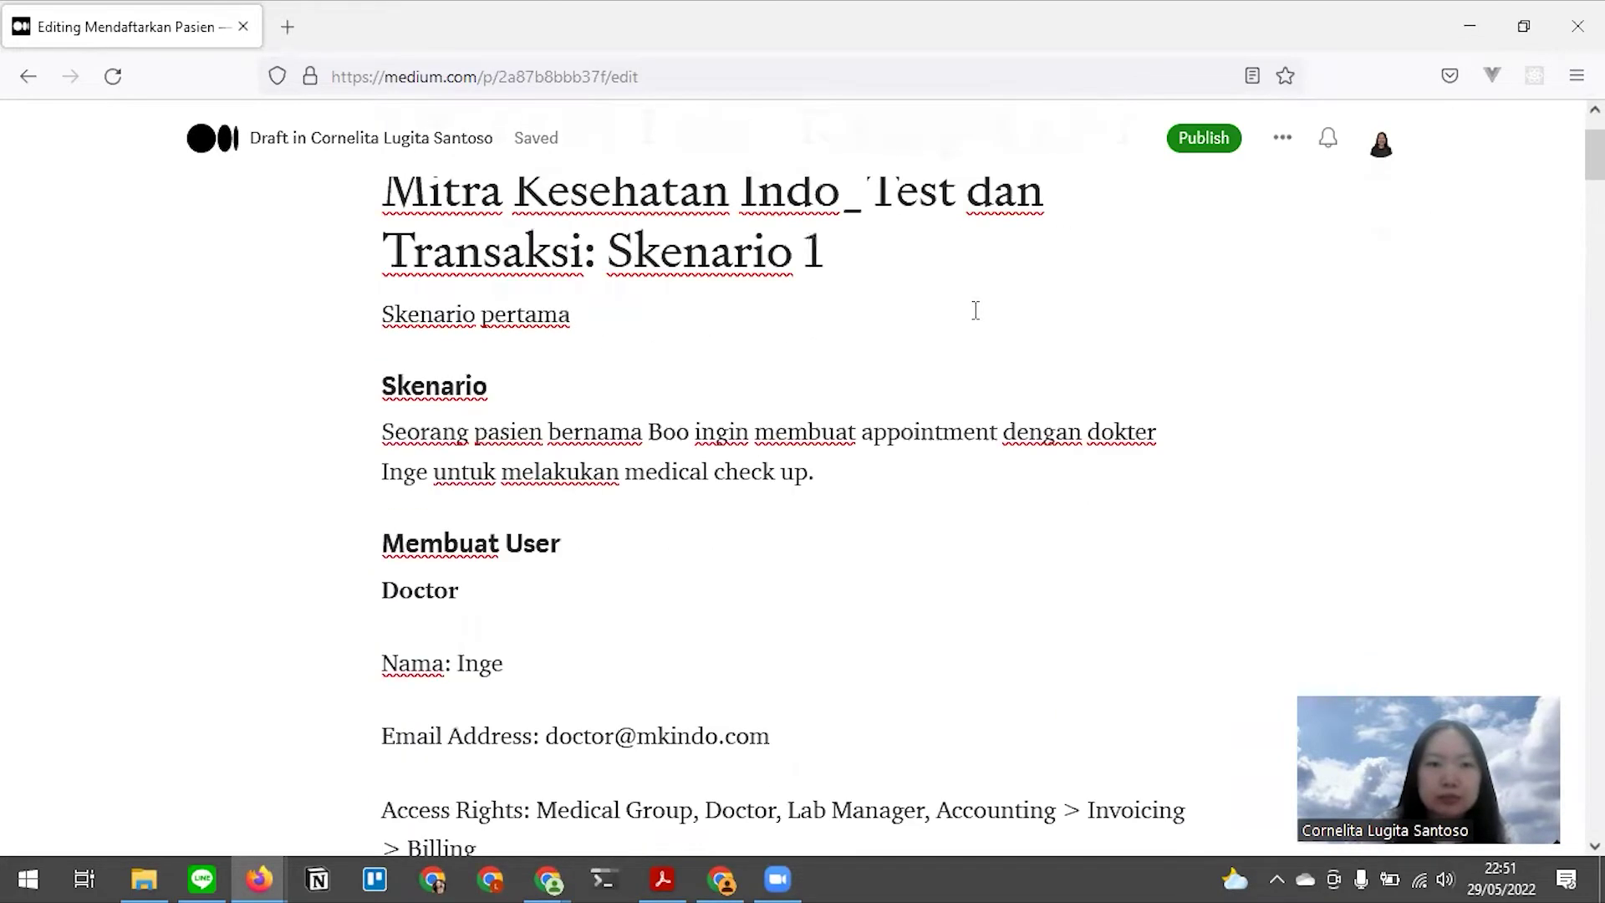
key(alt)
scroll(753, 448, down, 3)
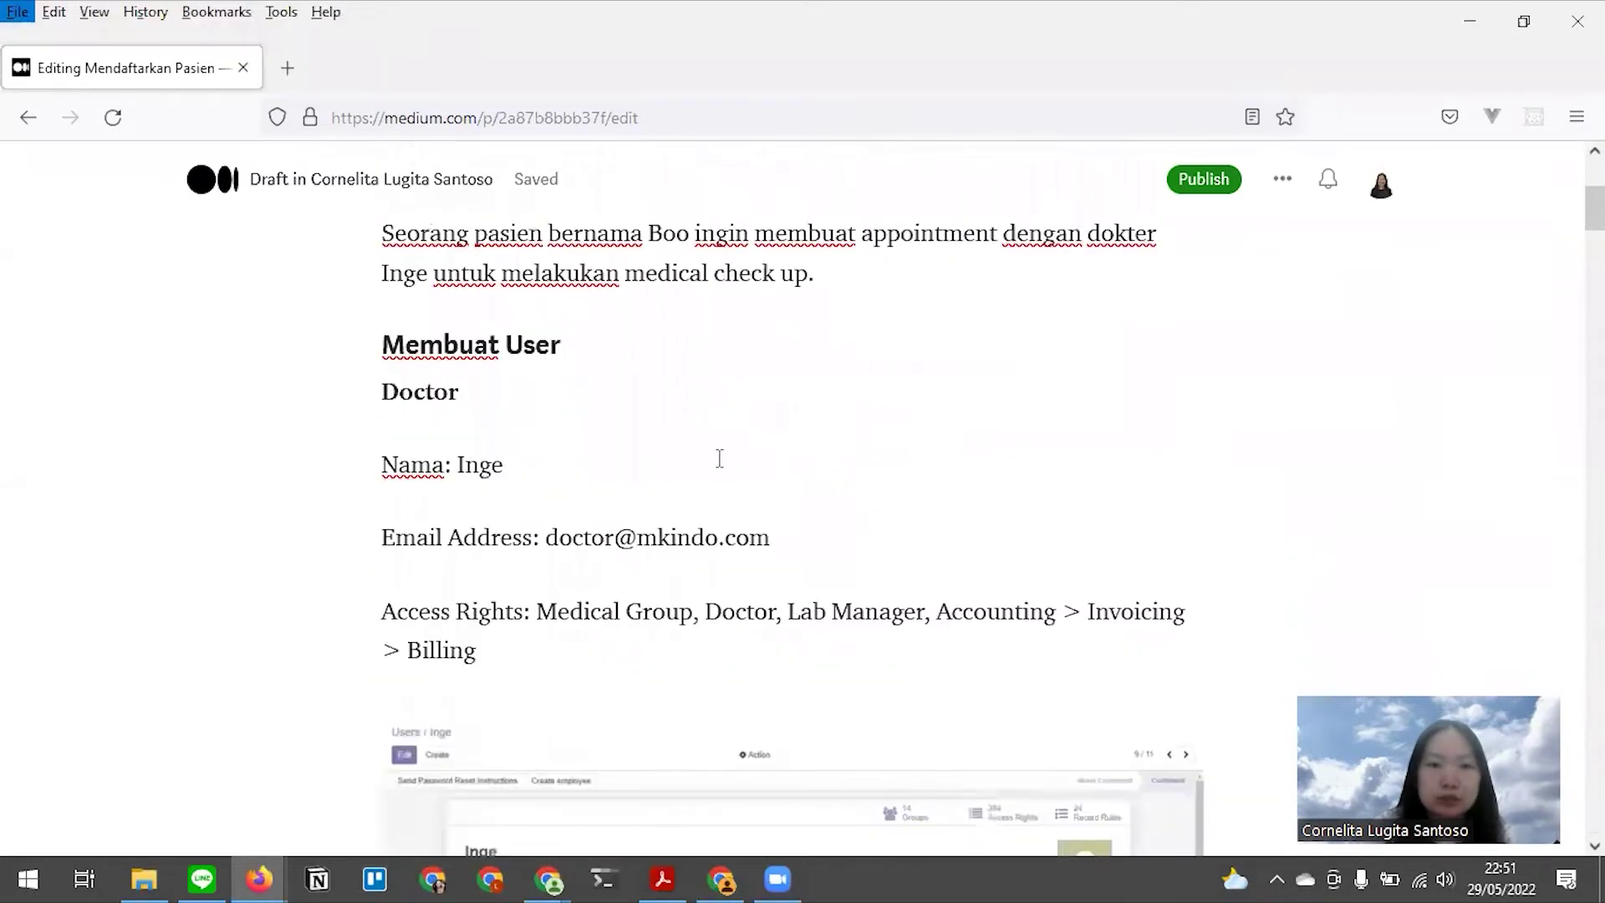
scroll(716, 455, up, 2)
click(609, 431)
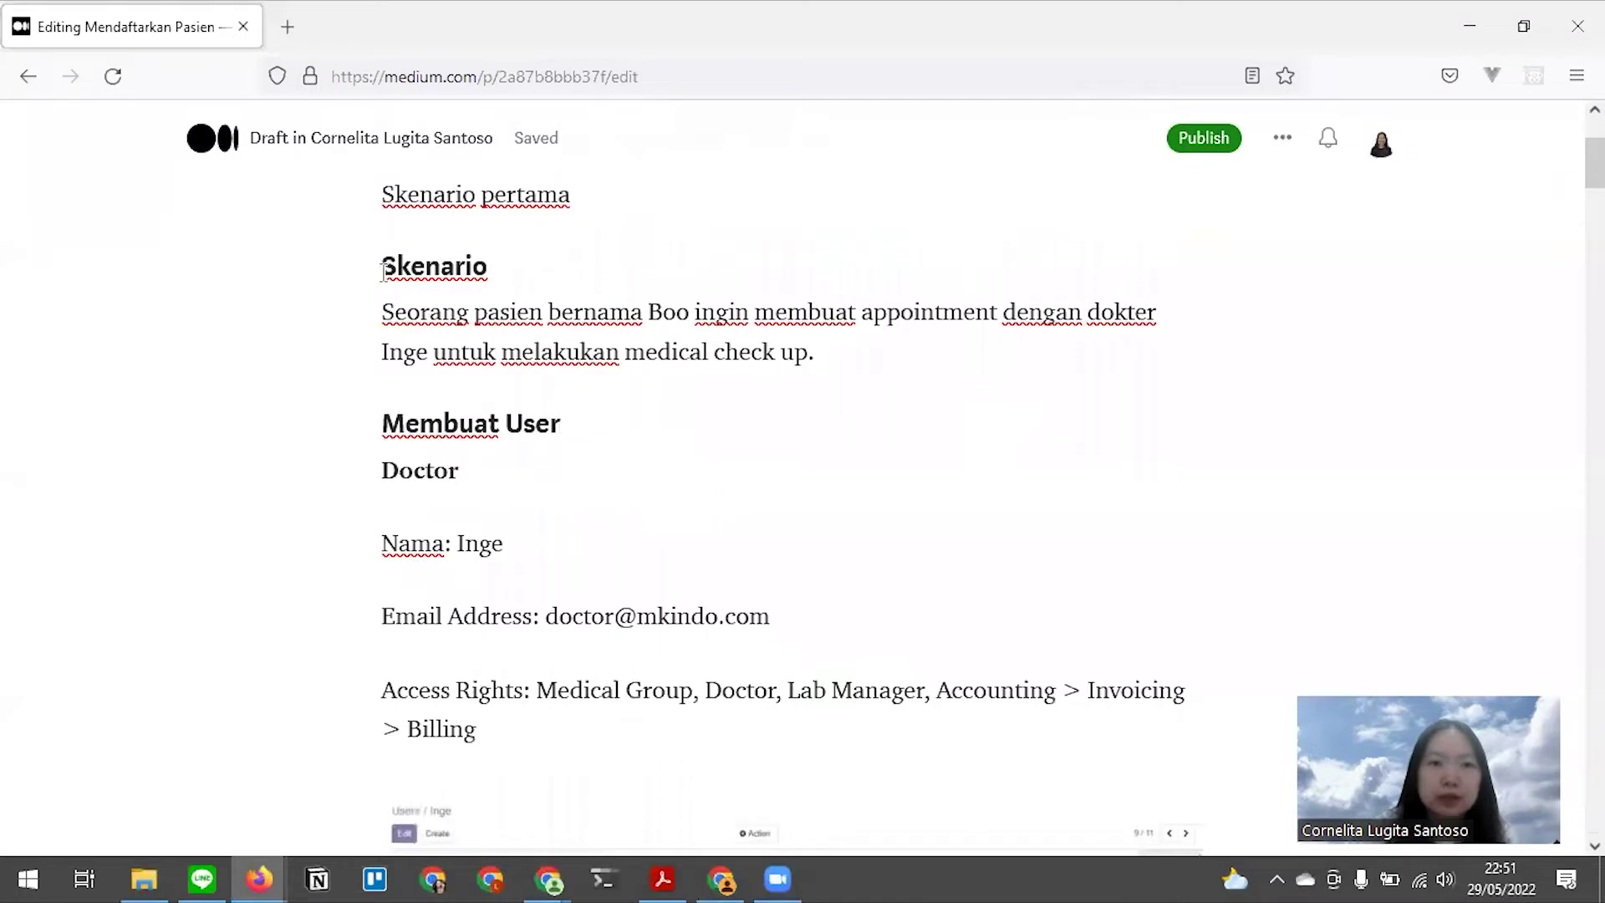
Highlight the scenario text and the 'Membuat User' heading, then bring up the window switcher
drag(477, 290, 592, 311)
click(431, 344)
drag(383, 312, 623, 332)
click(577, 347)
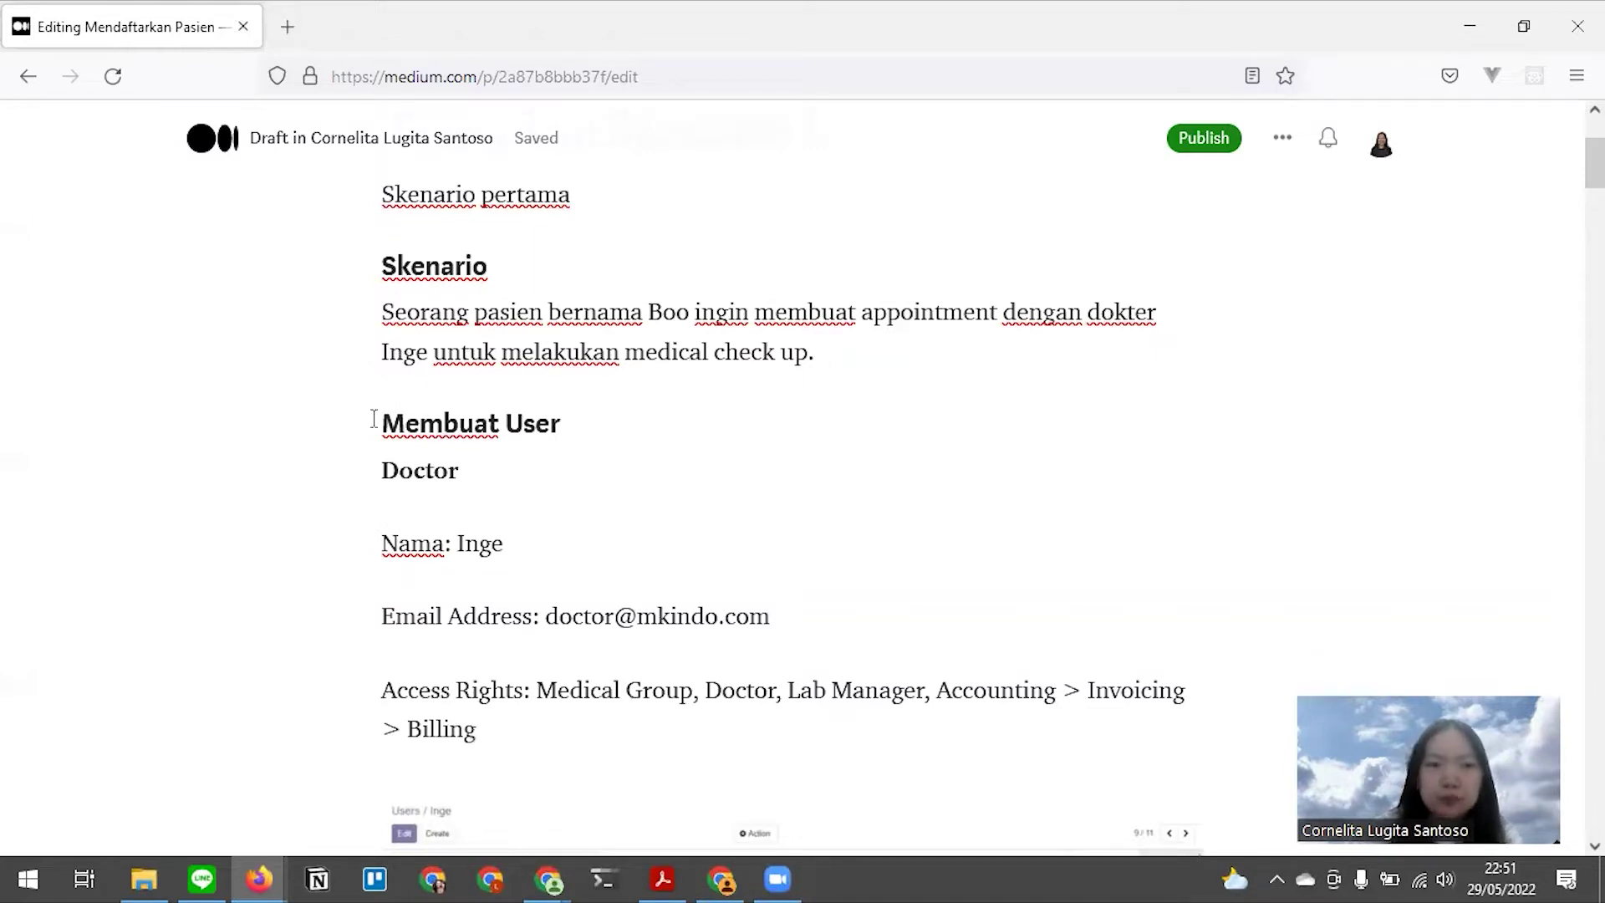
drag(356, 423, 539, 425)
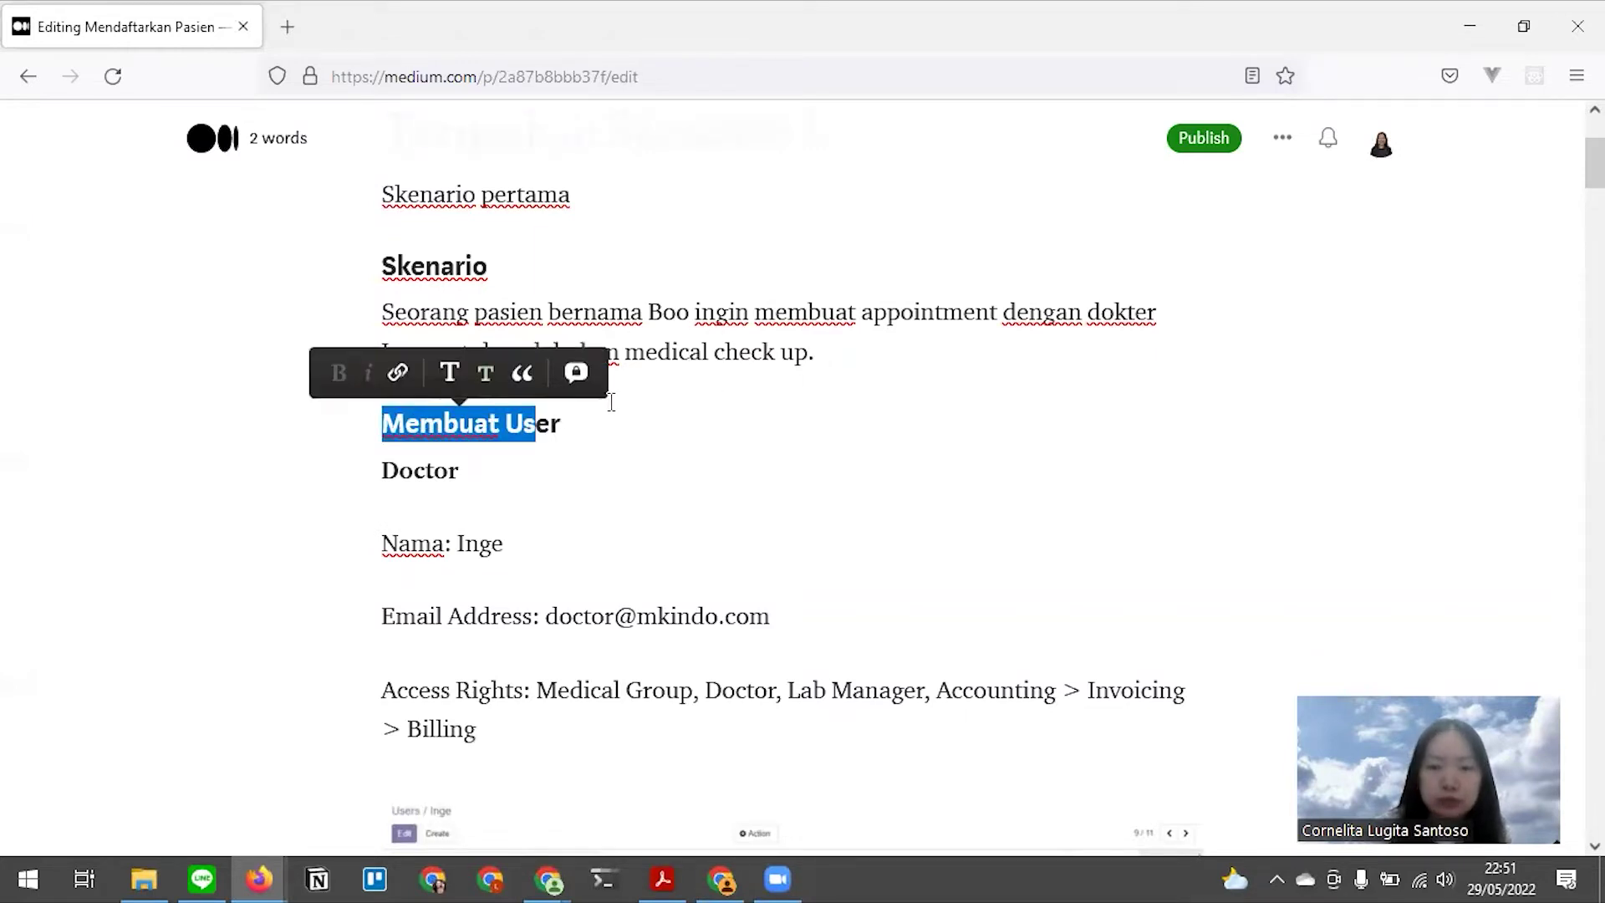
key(alt+Tab)
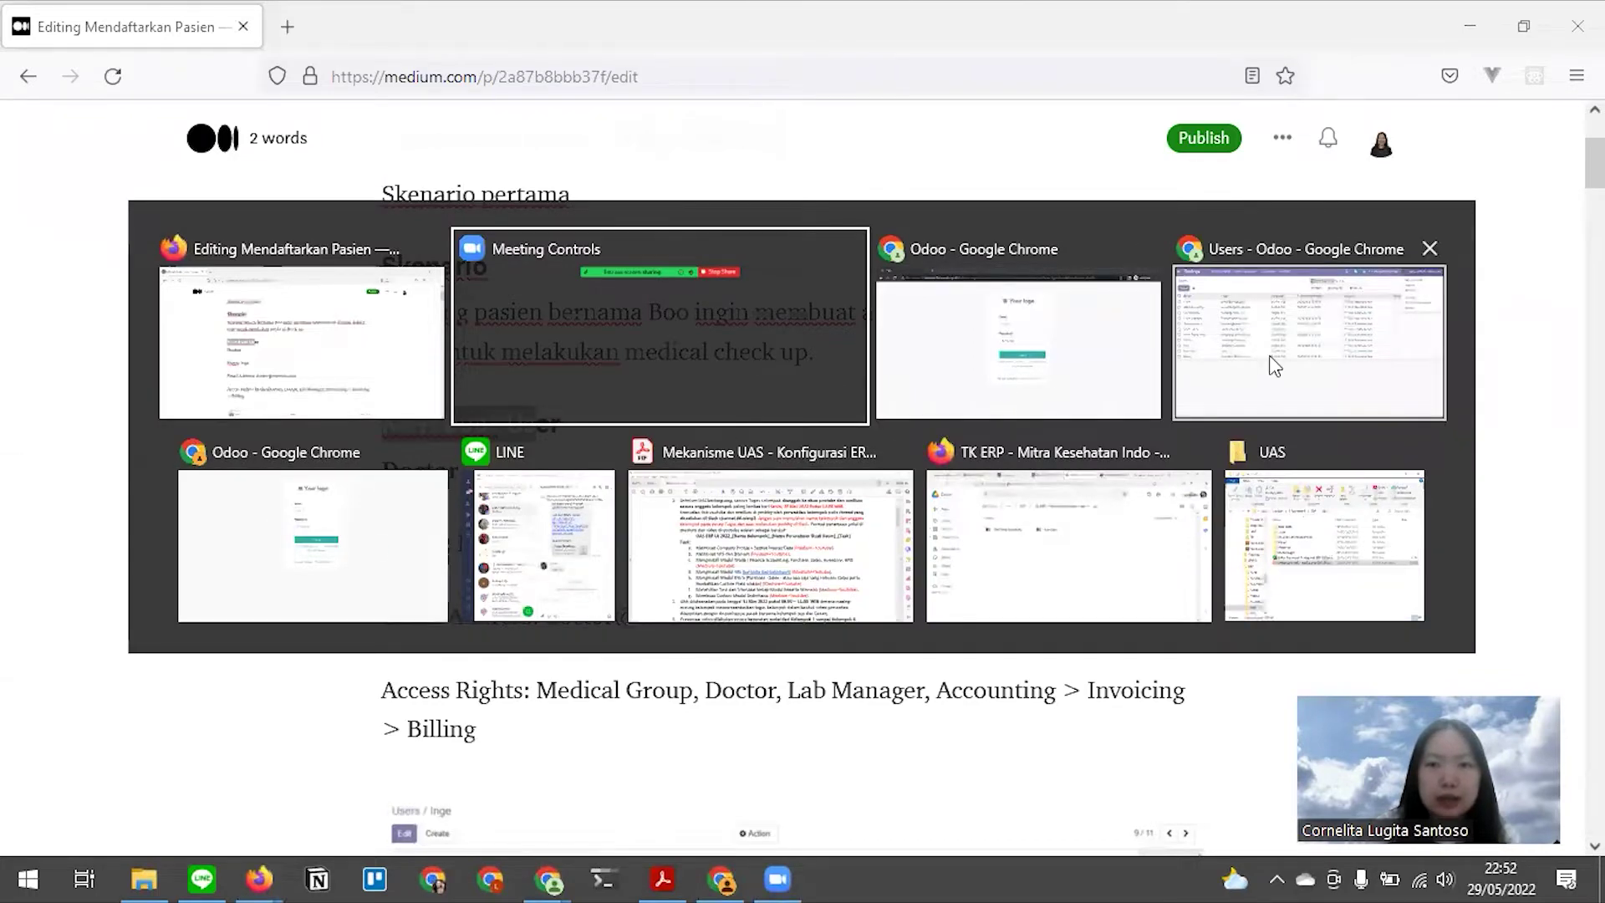
Open the doctor's user record from the Odoo users list
click(1274, 366)
click(279, 623)
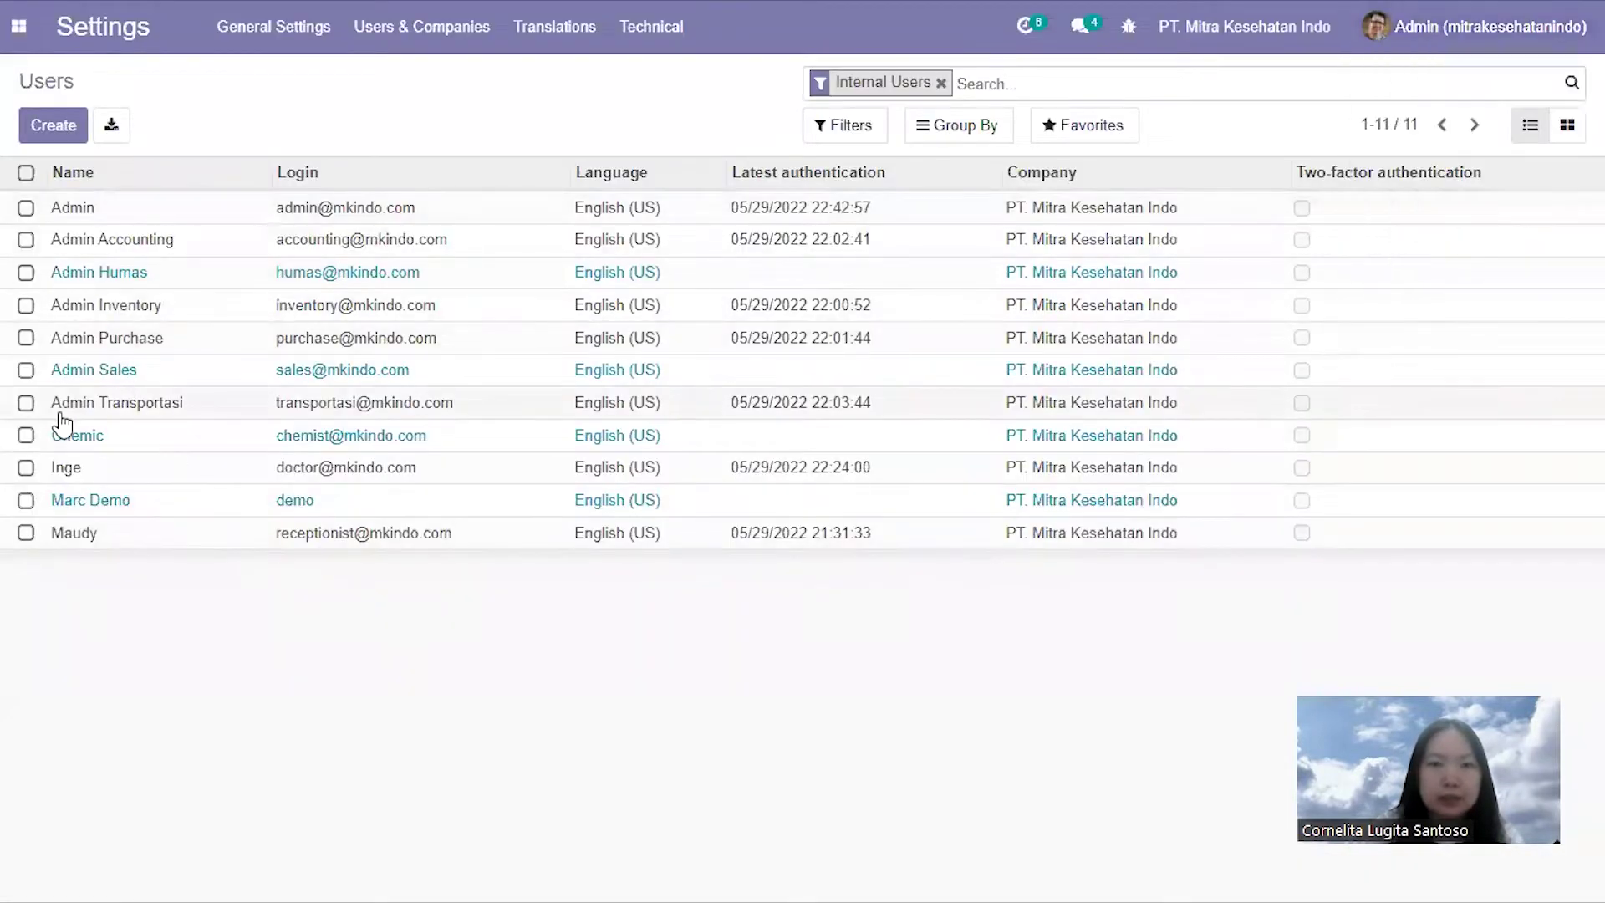
click(67, 479)
scroll(681, 410, up, 8)
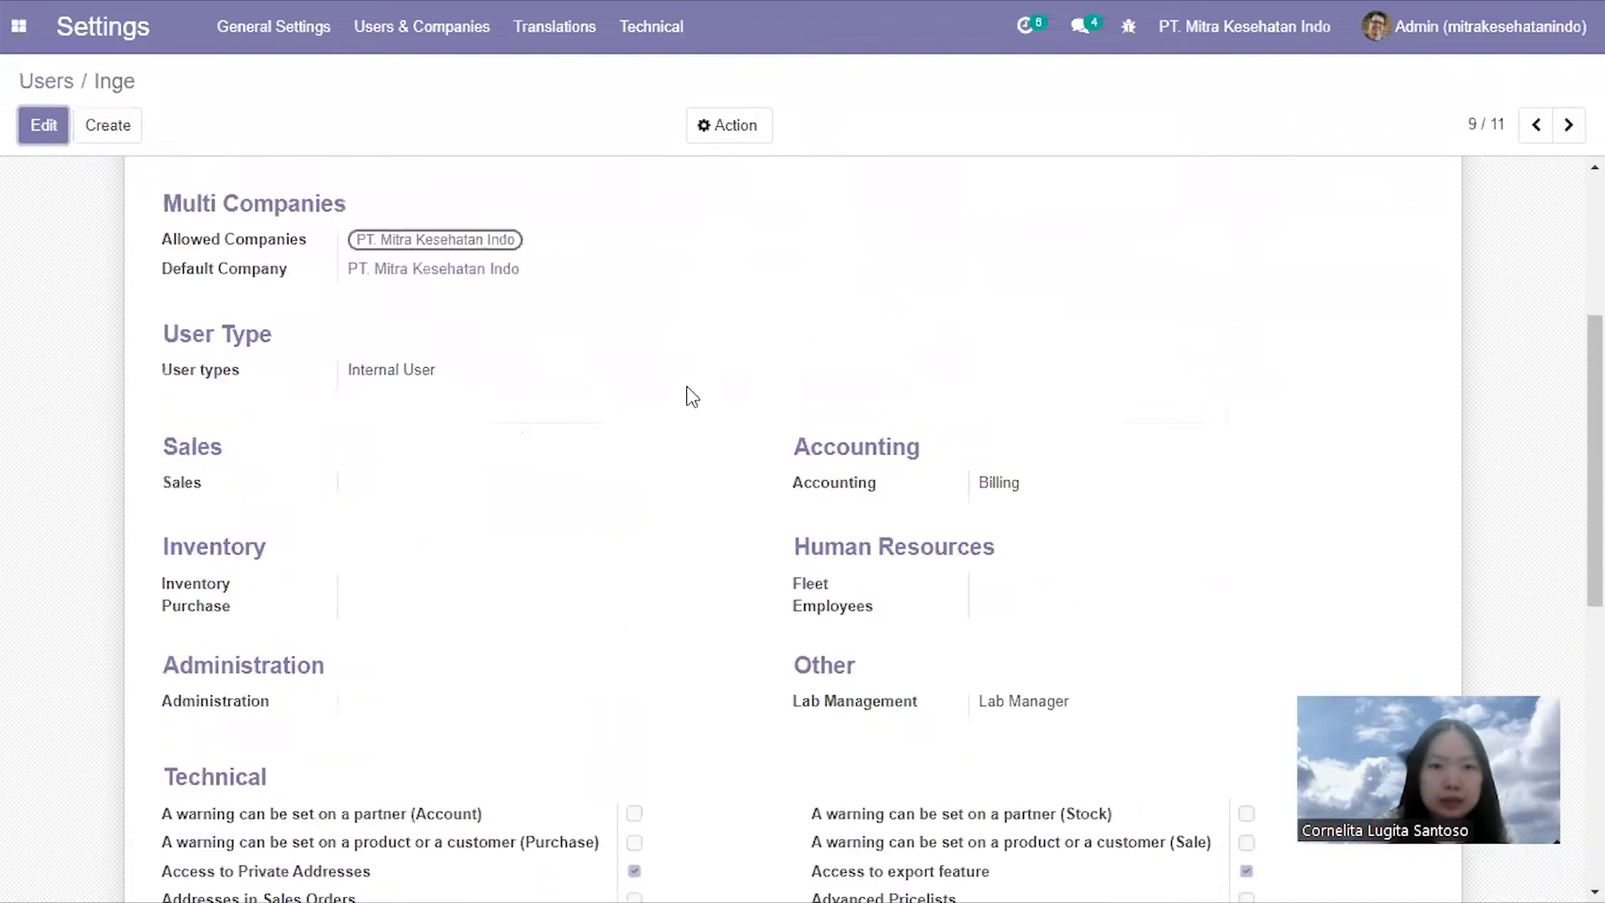
scroll(686, 390, up, 4)
Check the doctor's login e-mail in Odoo against the Medium draft
key(alt+Tab)
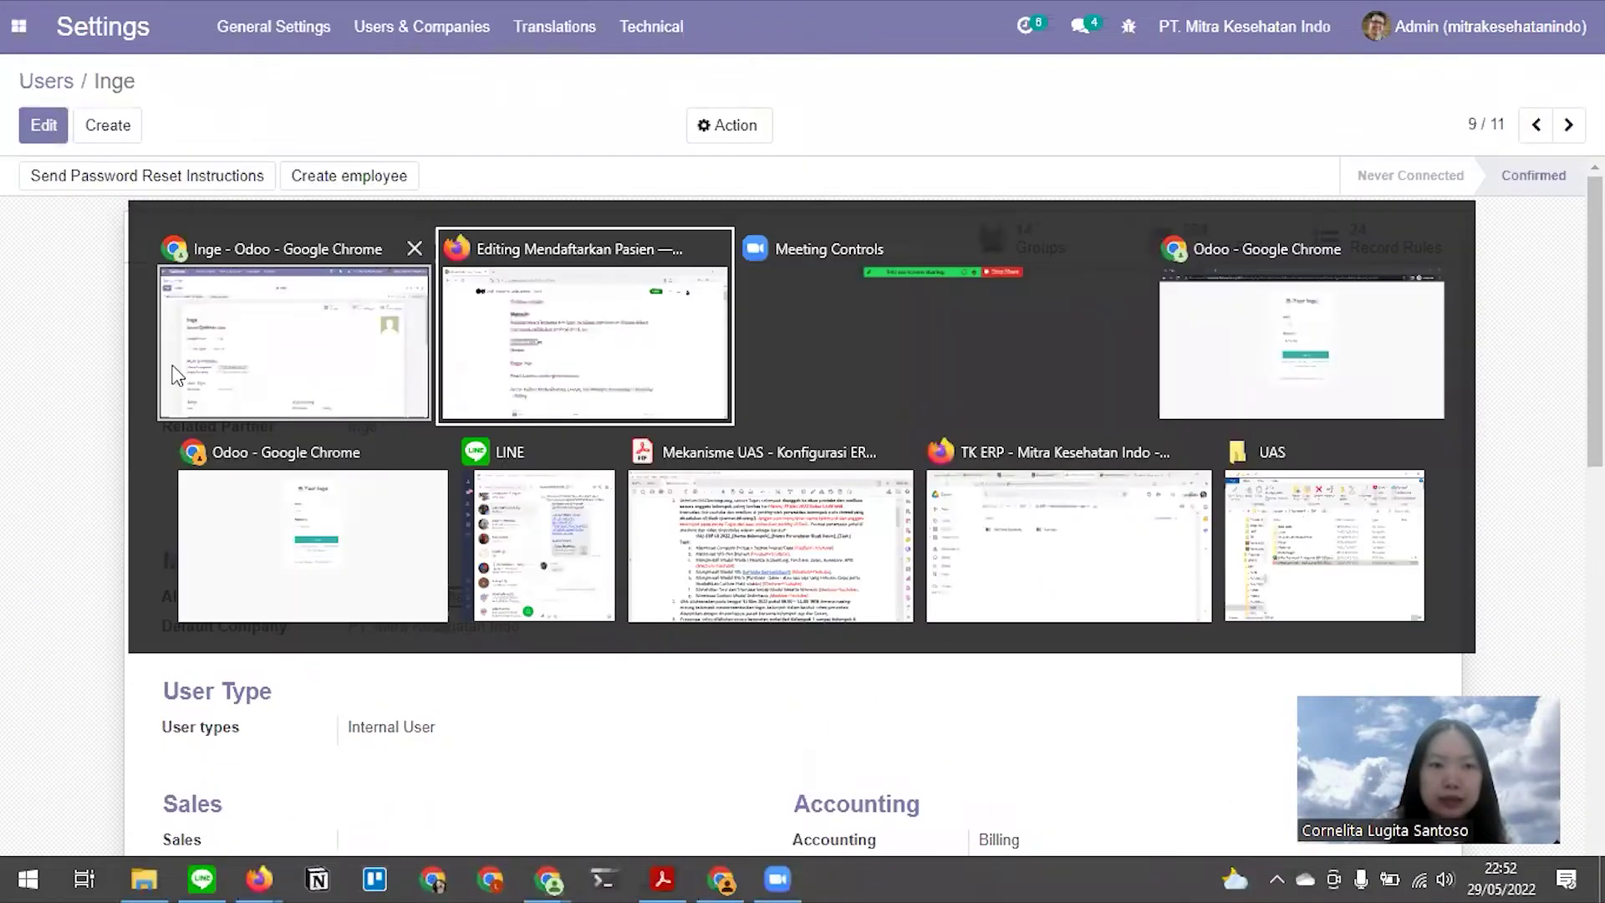
key(alt+Tab)
drag(163, 361, 422, 369)
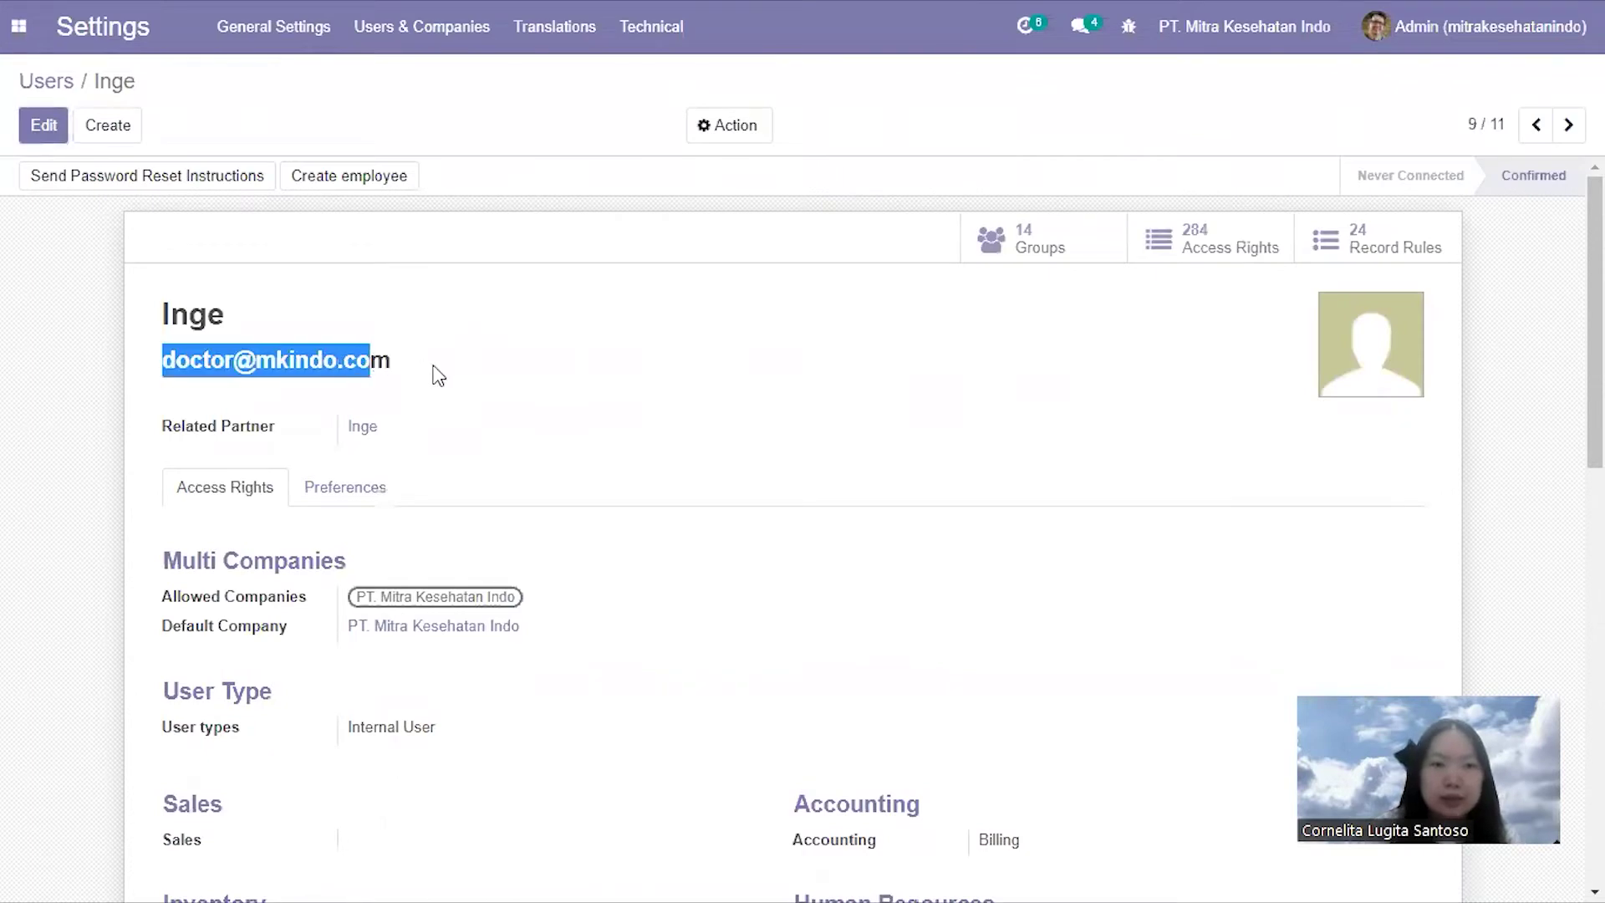
click(422, 369)
key(alt)
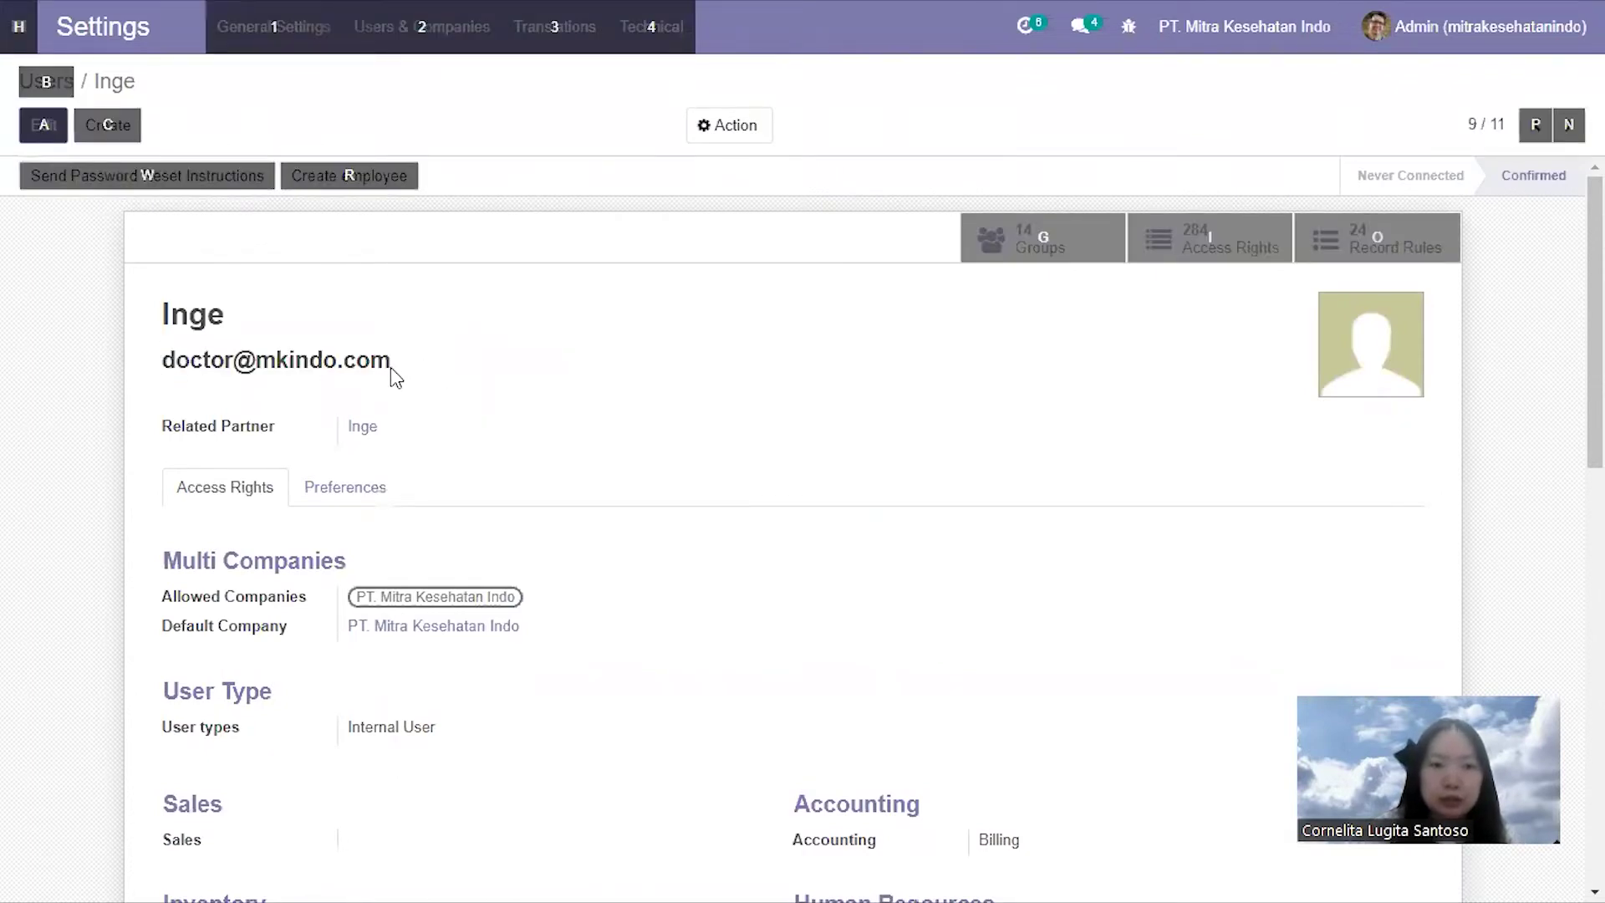
key(alt+Tab)
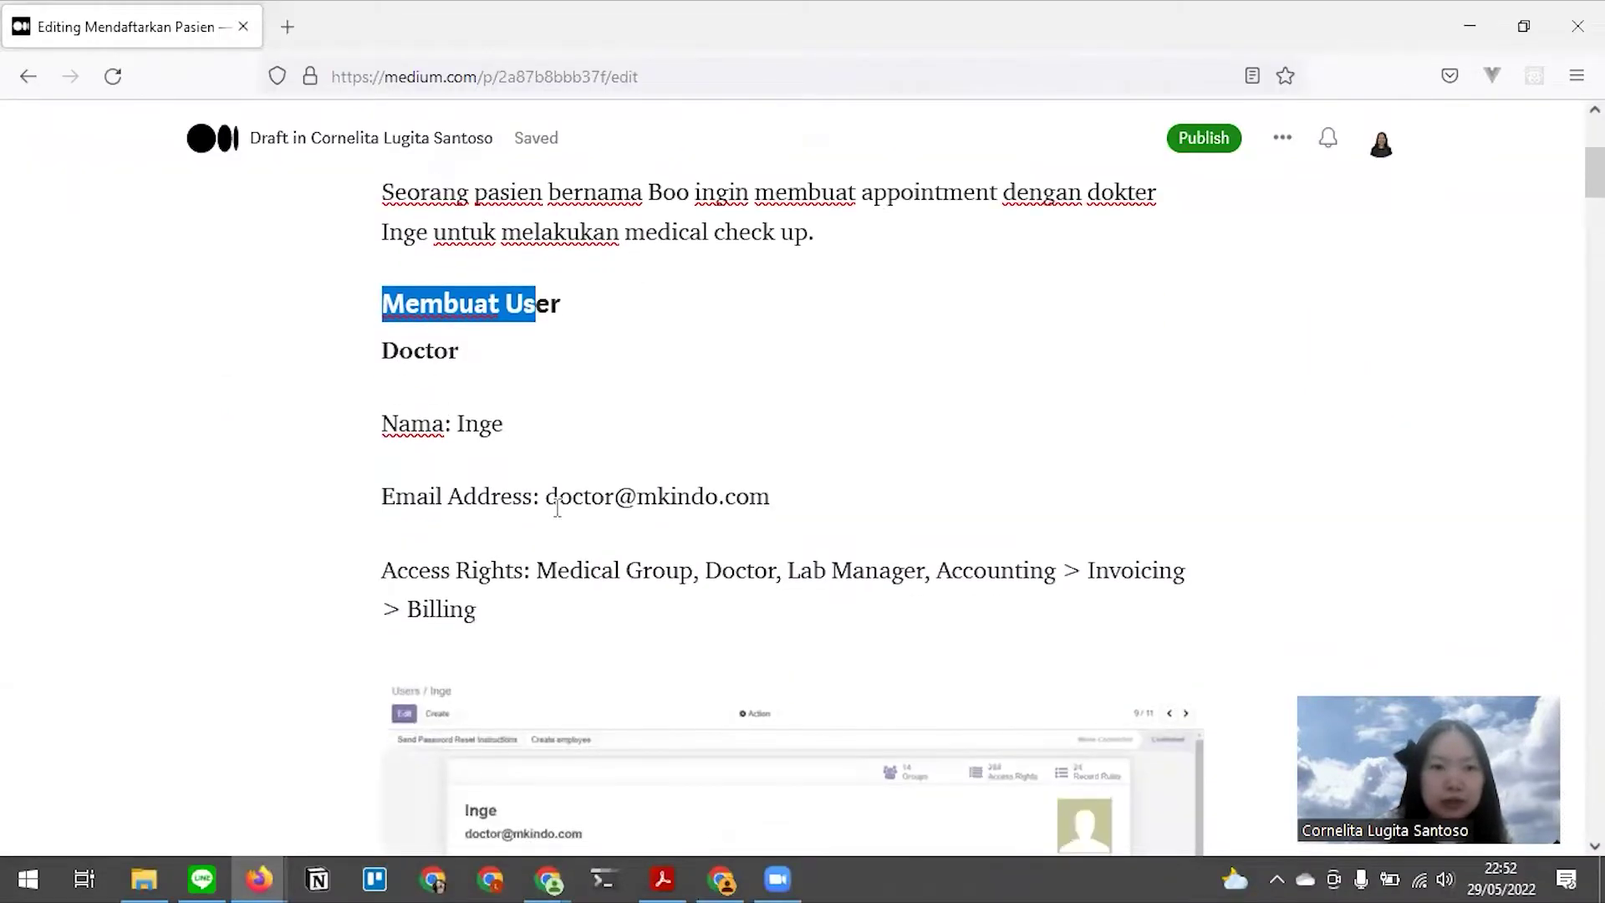
scroll(558, 508, down, 2)
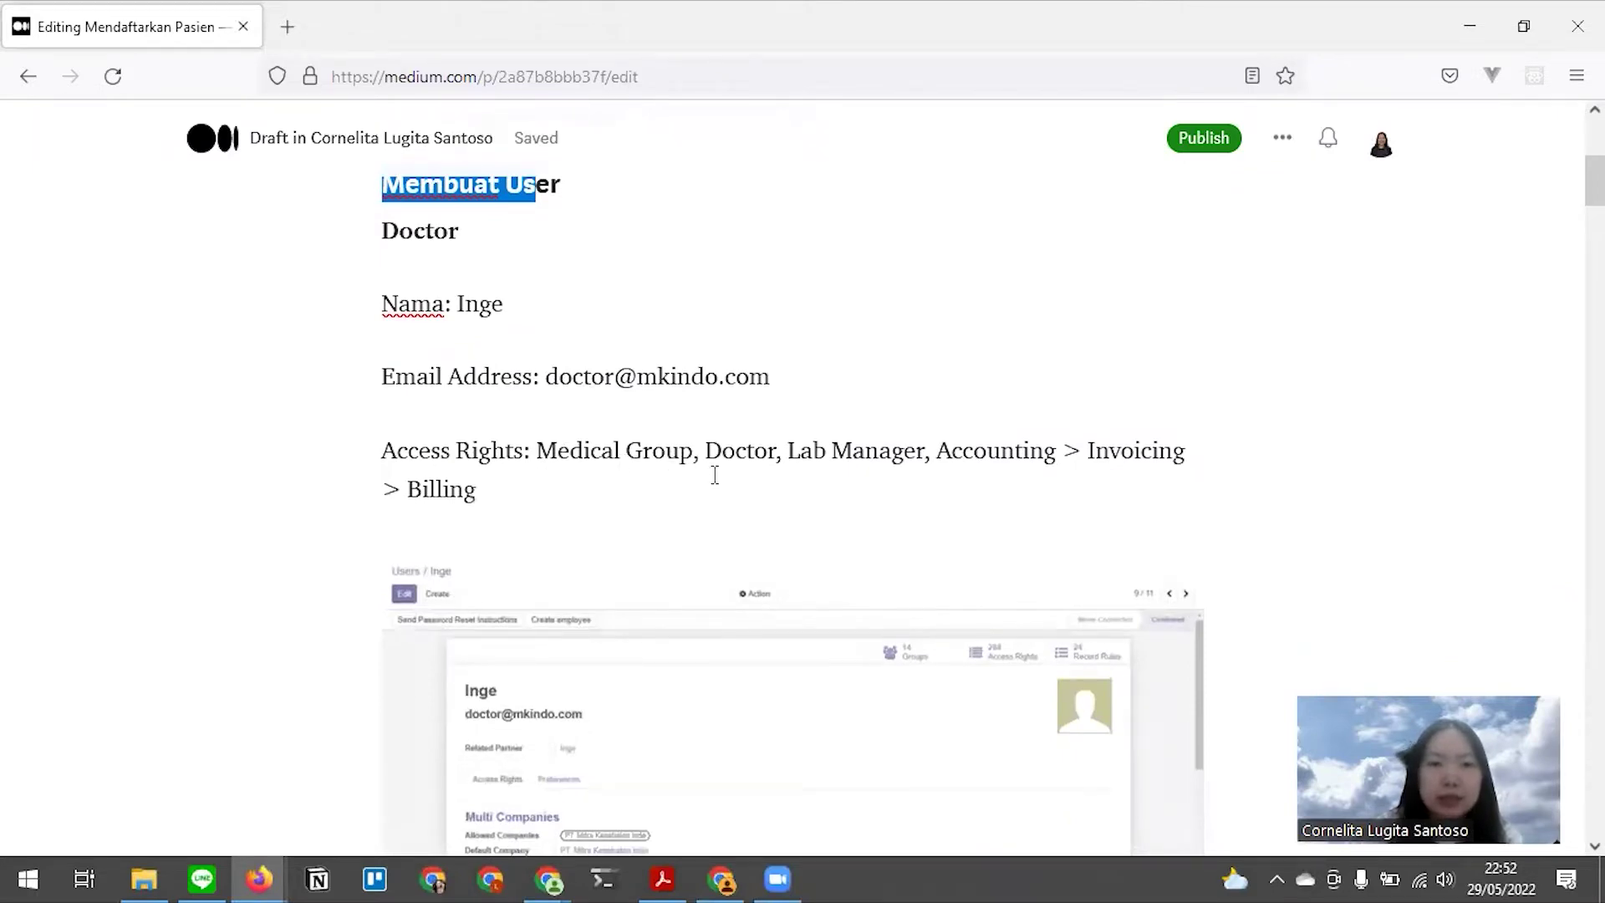
Compare the doctor's access rights (Billing, Lab Manager, Medical Group, Doctor) with the draft's screenshot
key(alt+Tab)
scroll(786, 546, down, 5)
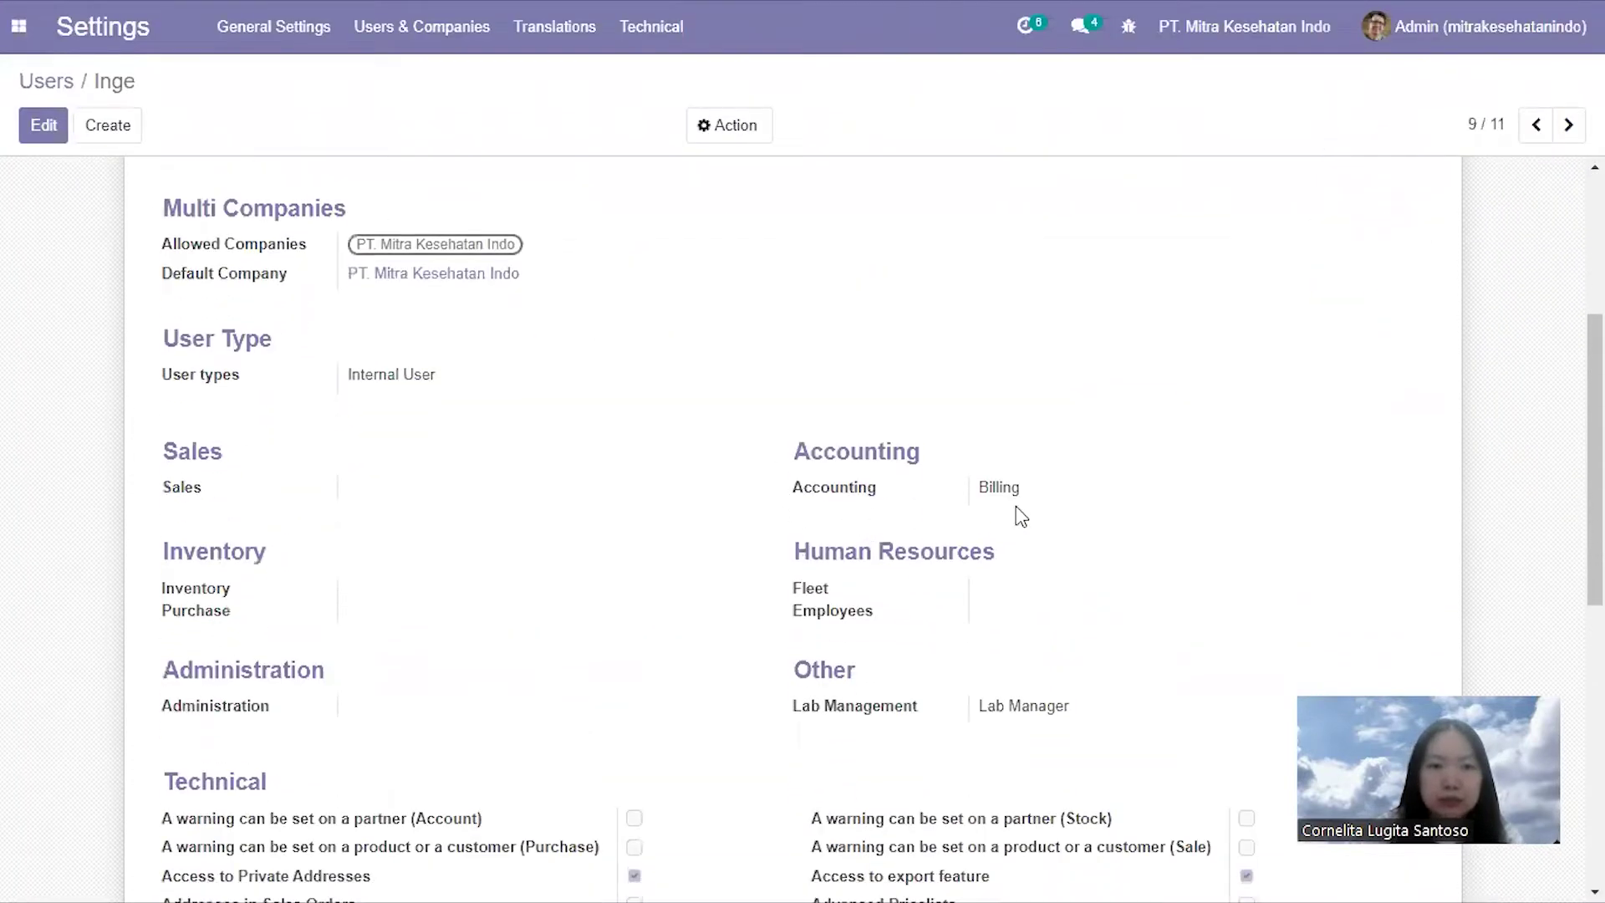
scroll(1020, 515, down, 10)
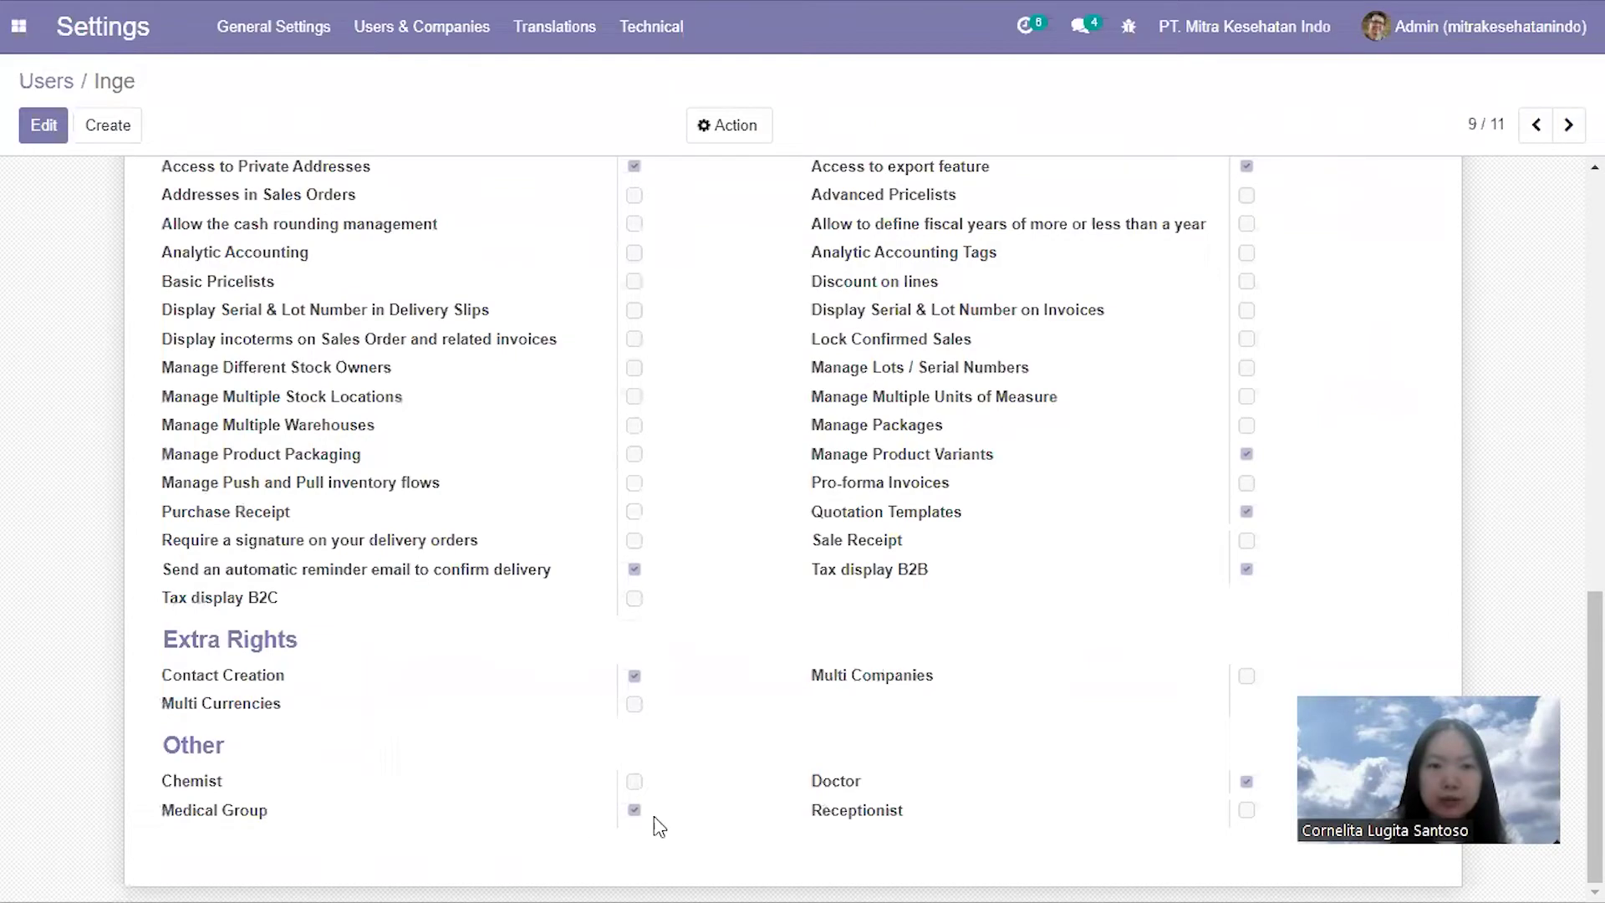
scroll(1011, 711, up, 10)
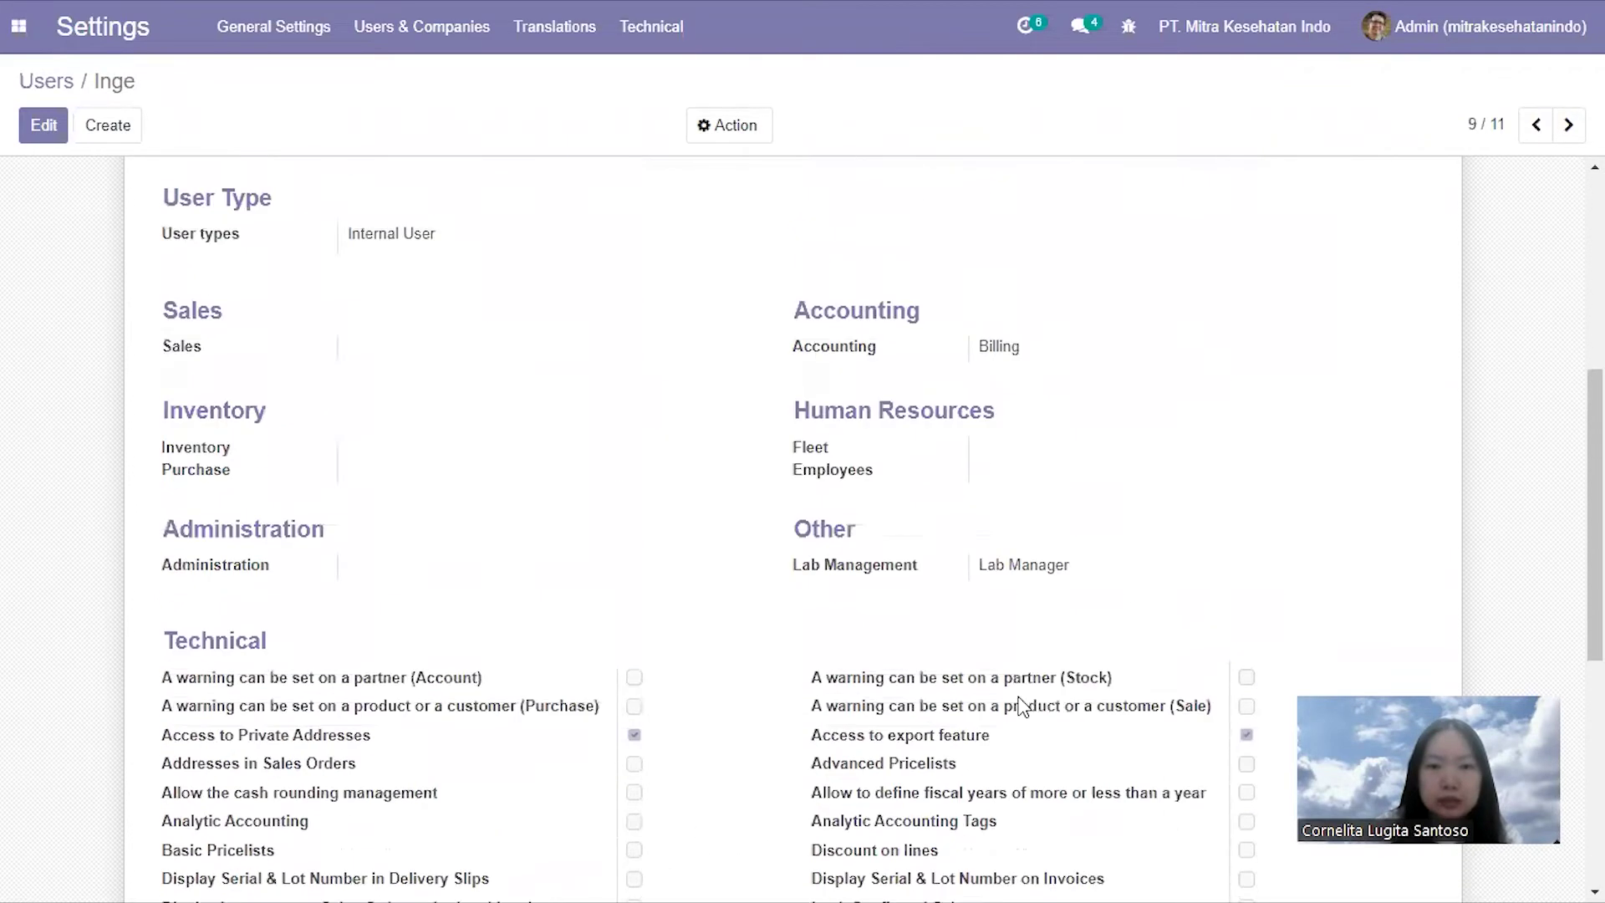
key(alt)
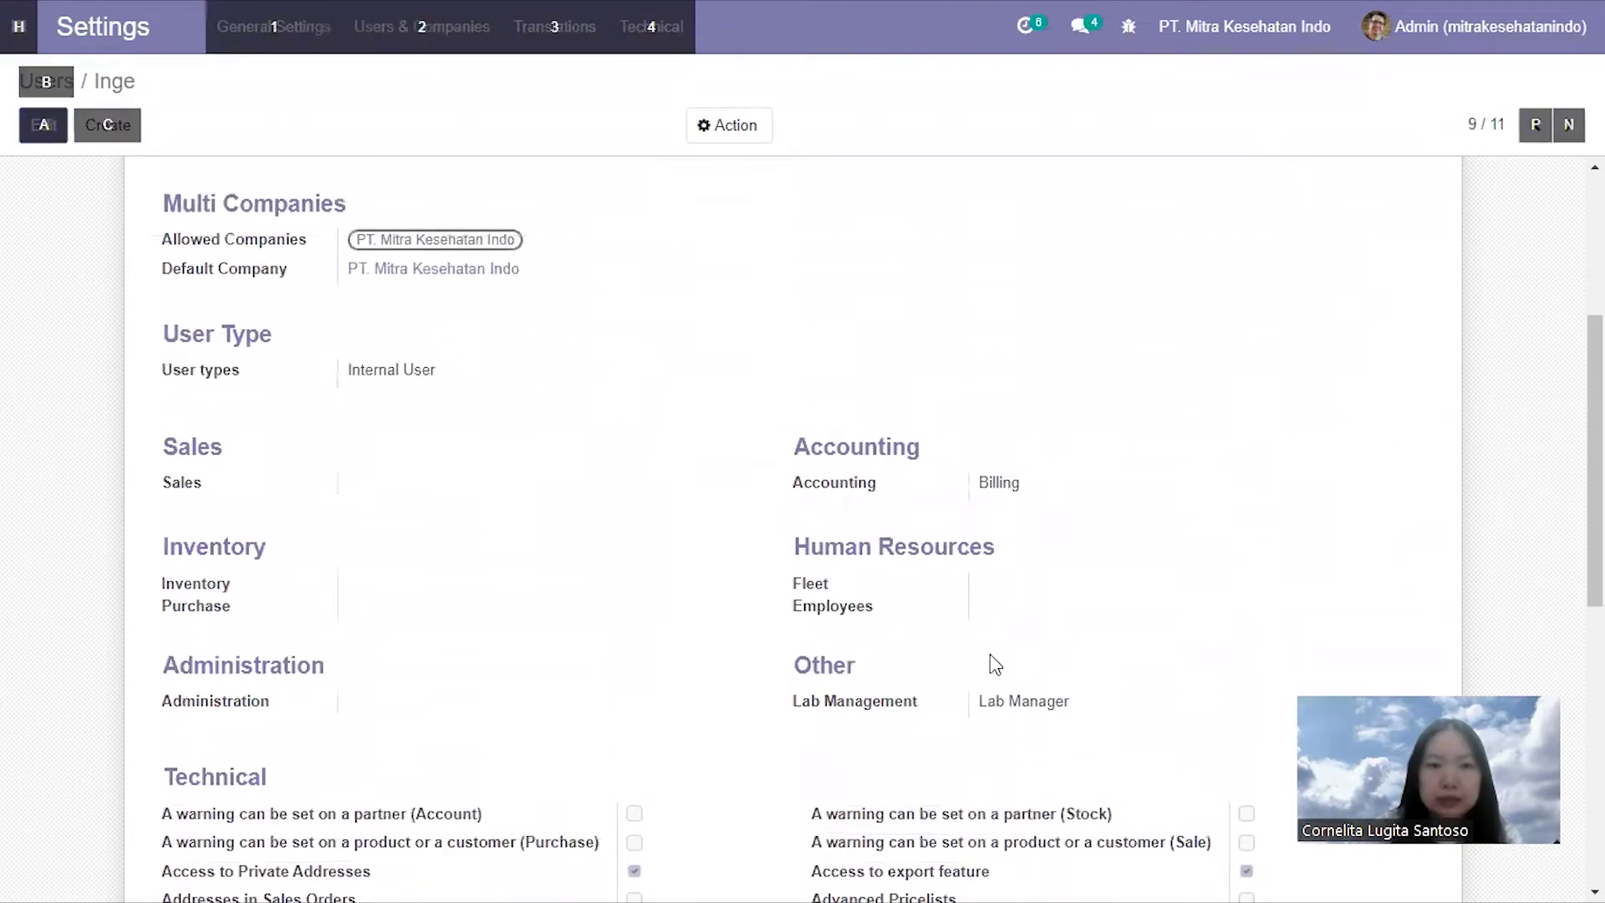
key(alt+Tab)
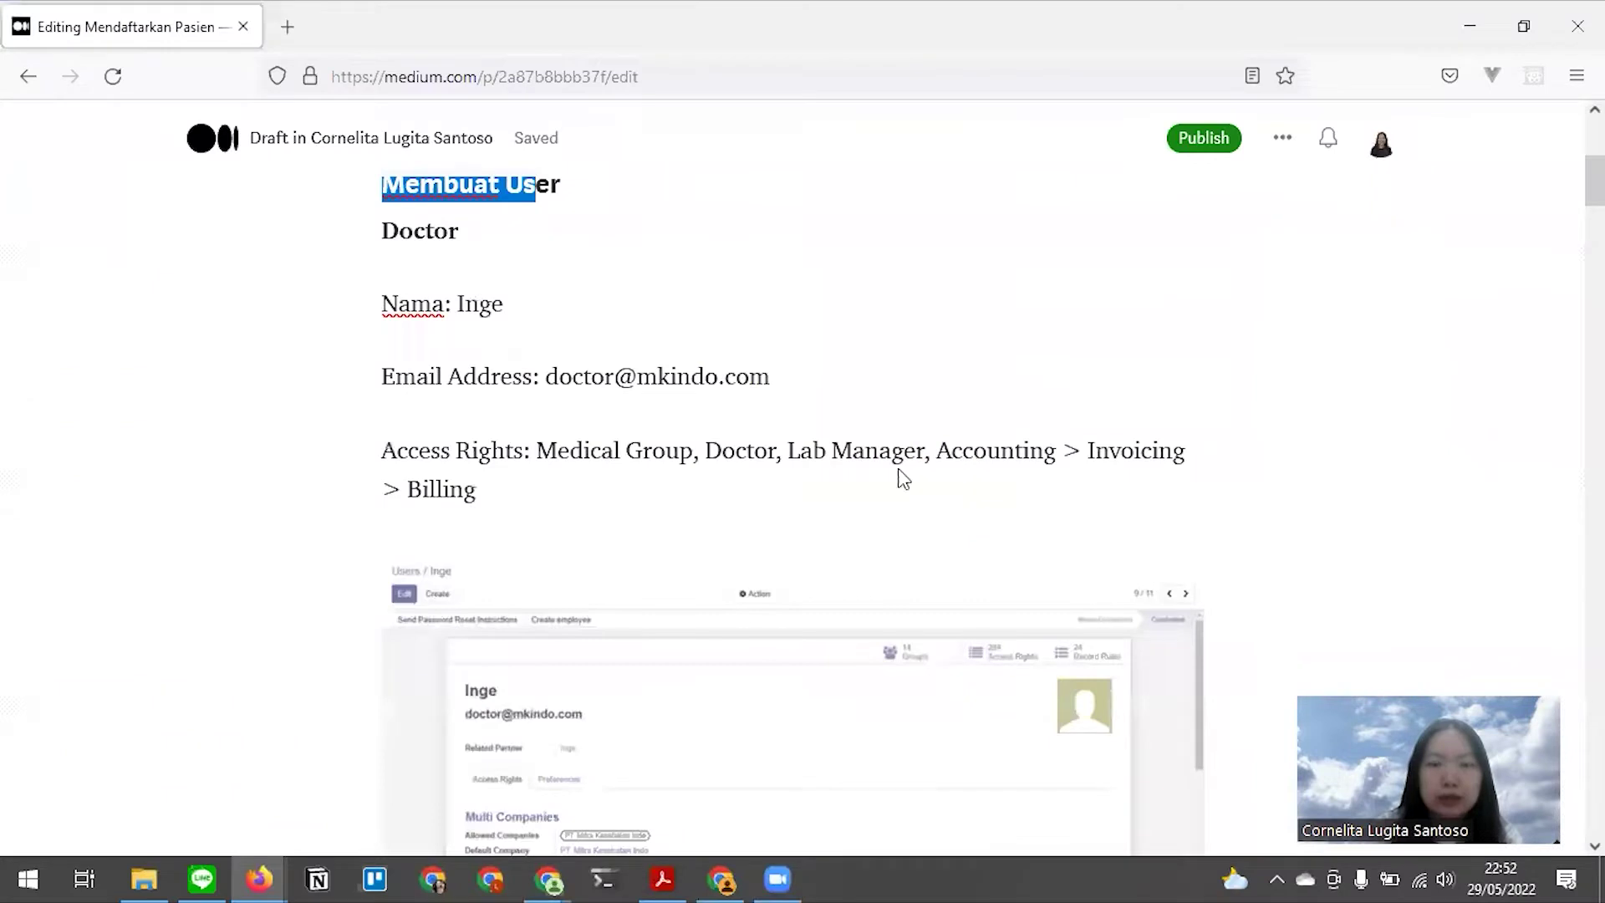
key(alt+Tab)
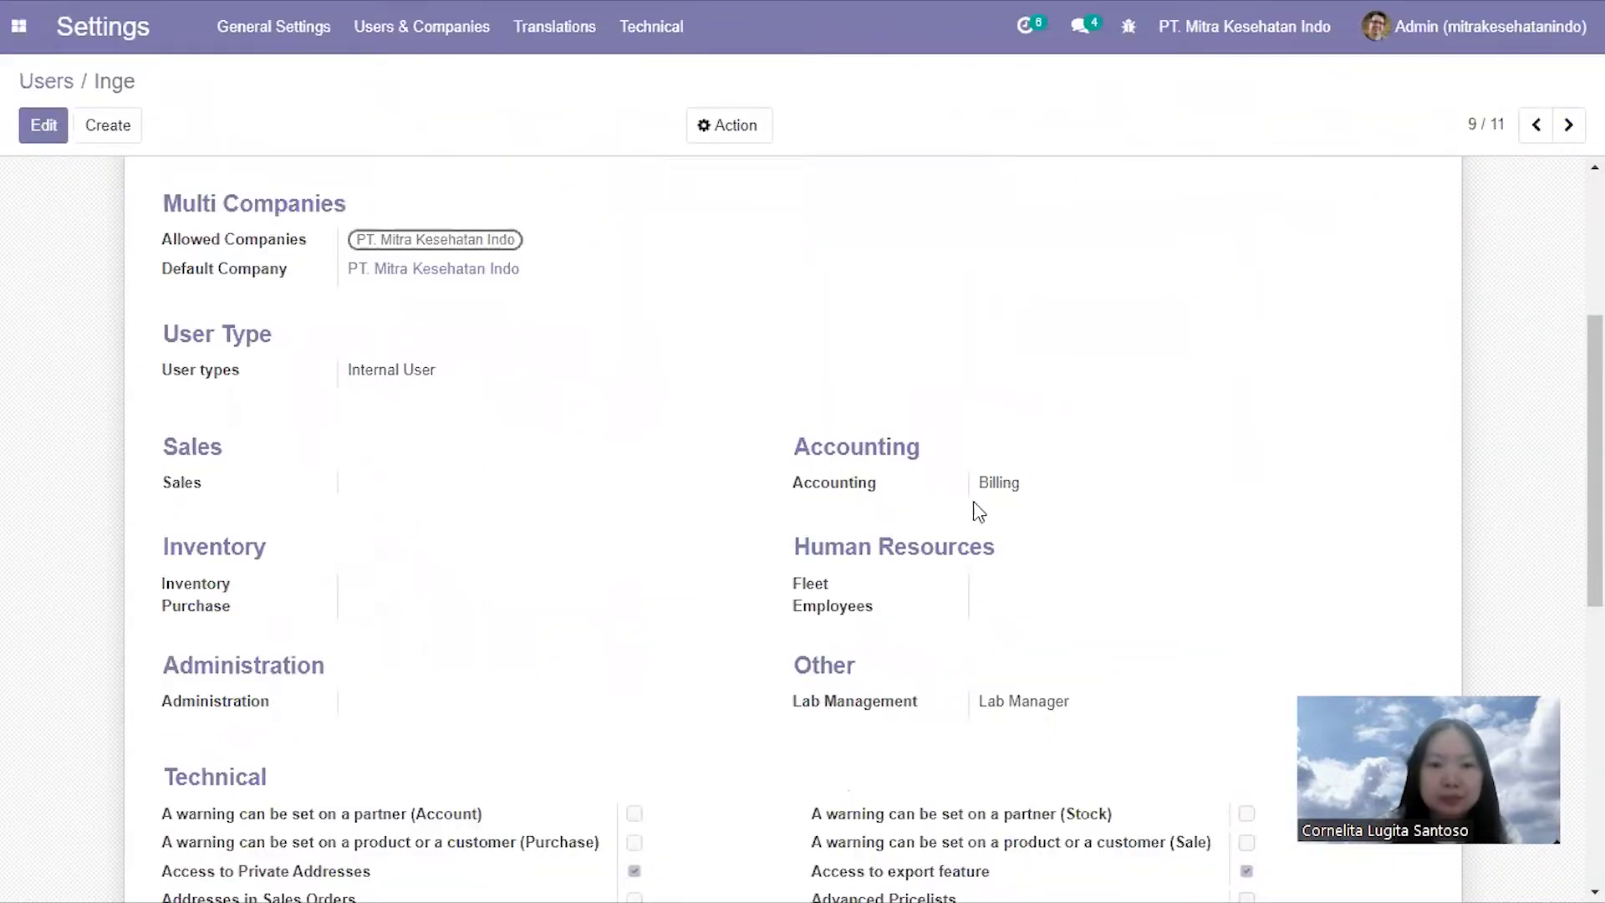
scroll(949, 489, up, 2)
scroll(856, 469, up, 3)
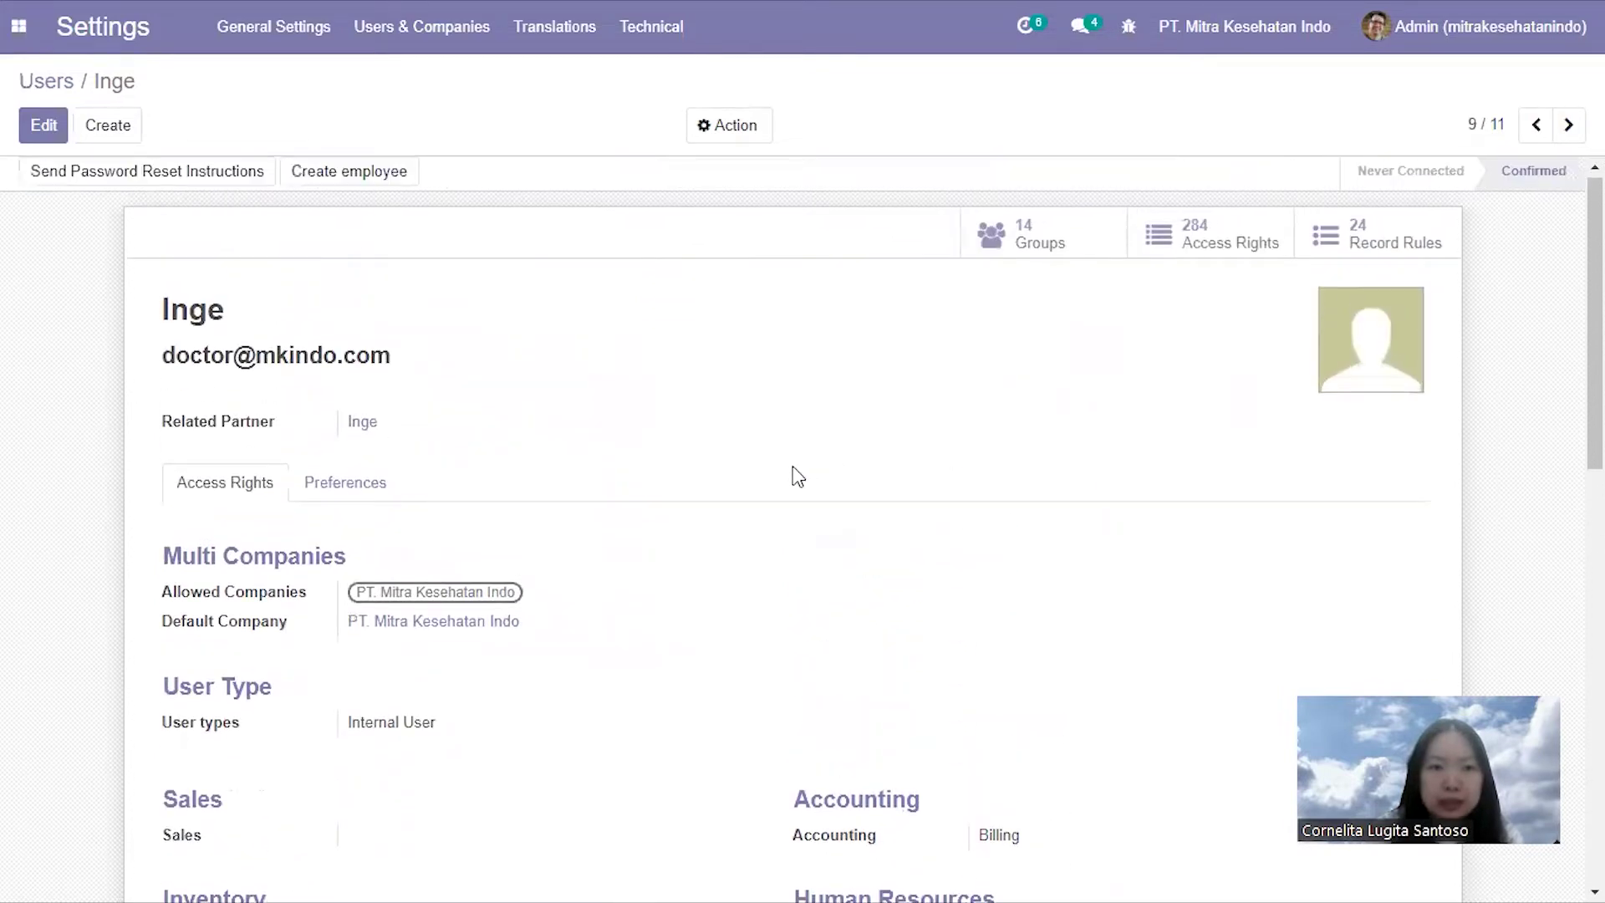
key(alt+Tab)
scroll(652, 494, down, 4)
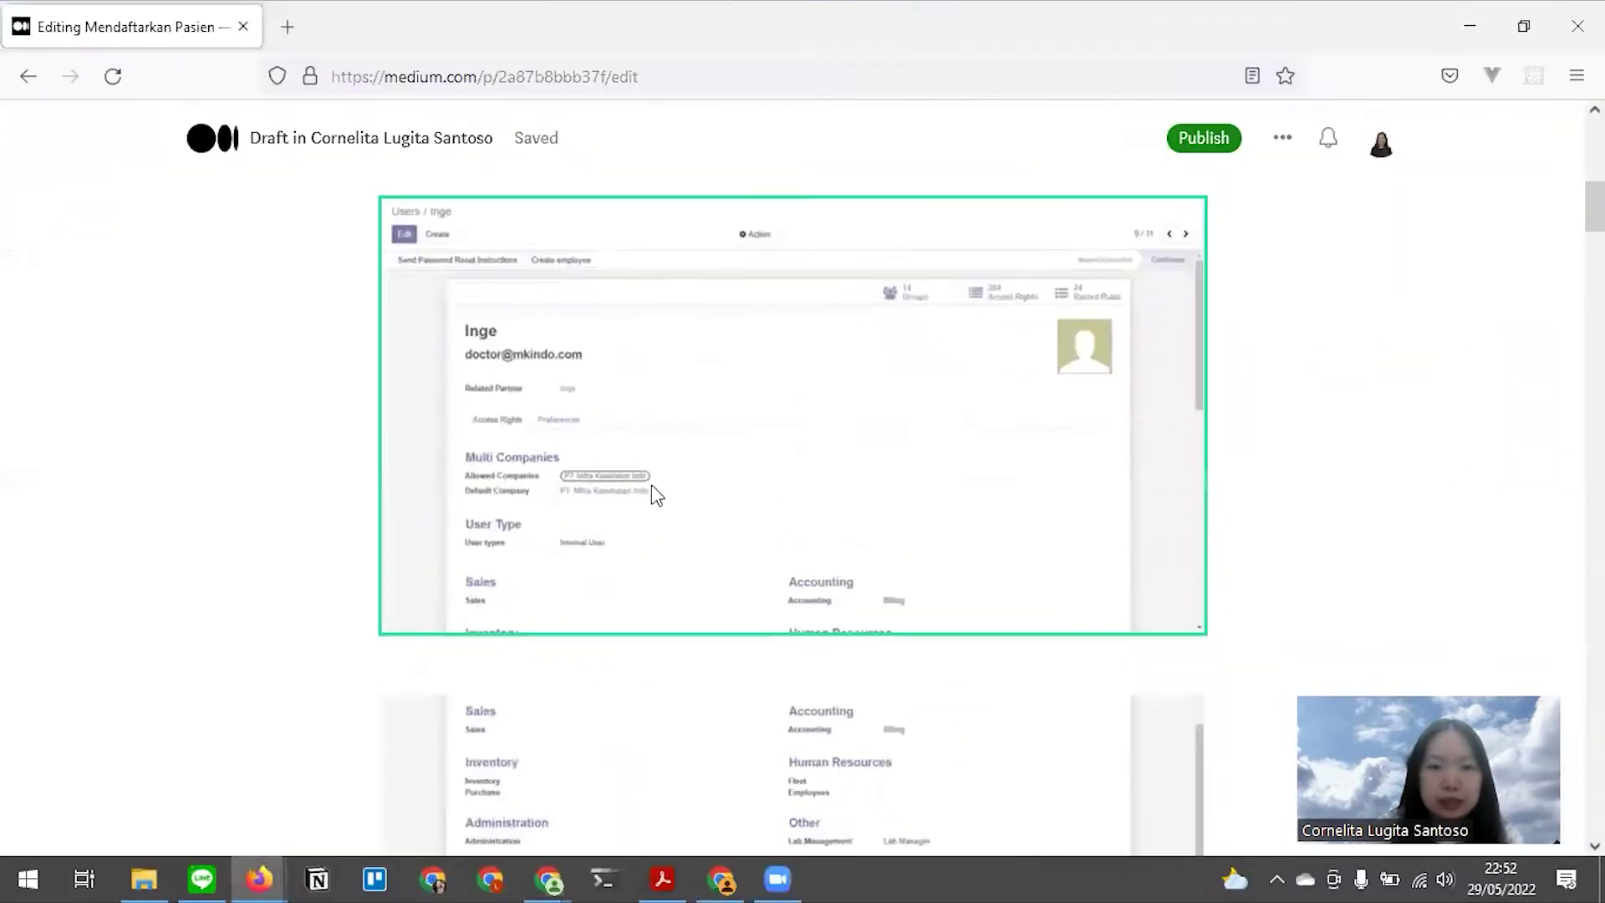
Step through the Odoo user records to the receptionist's account (11/11)
scroll(654, 485, down, 10)
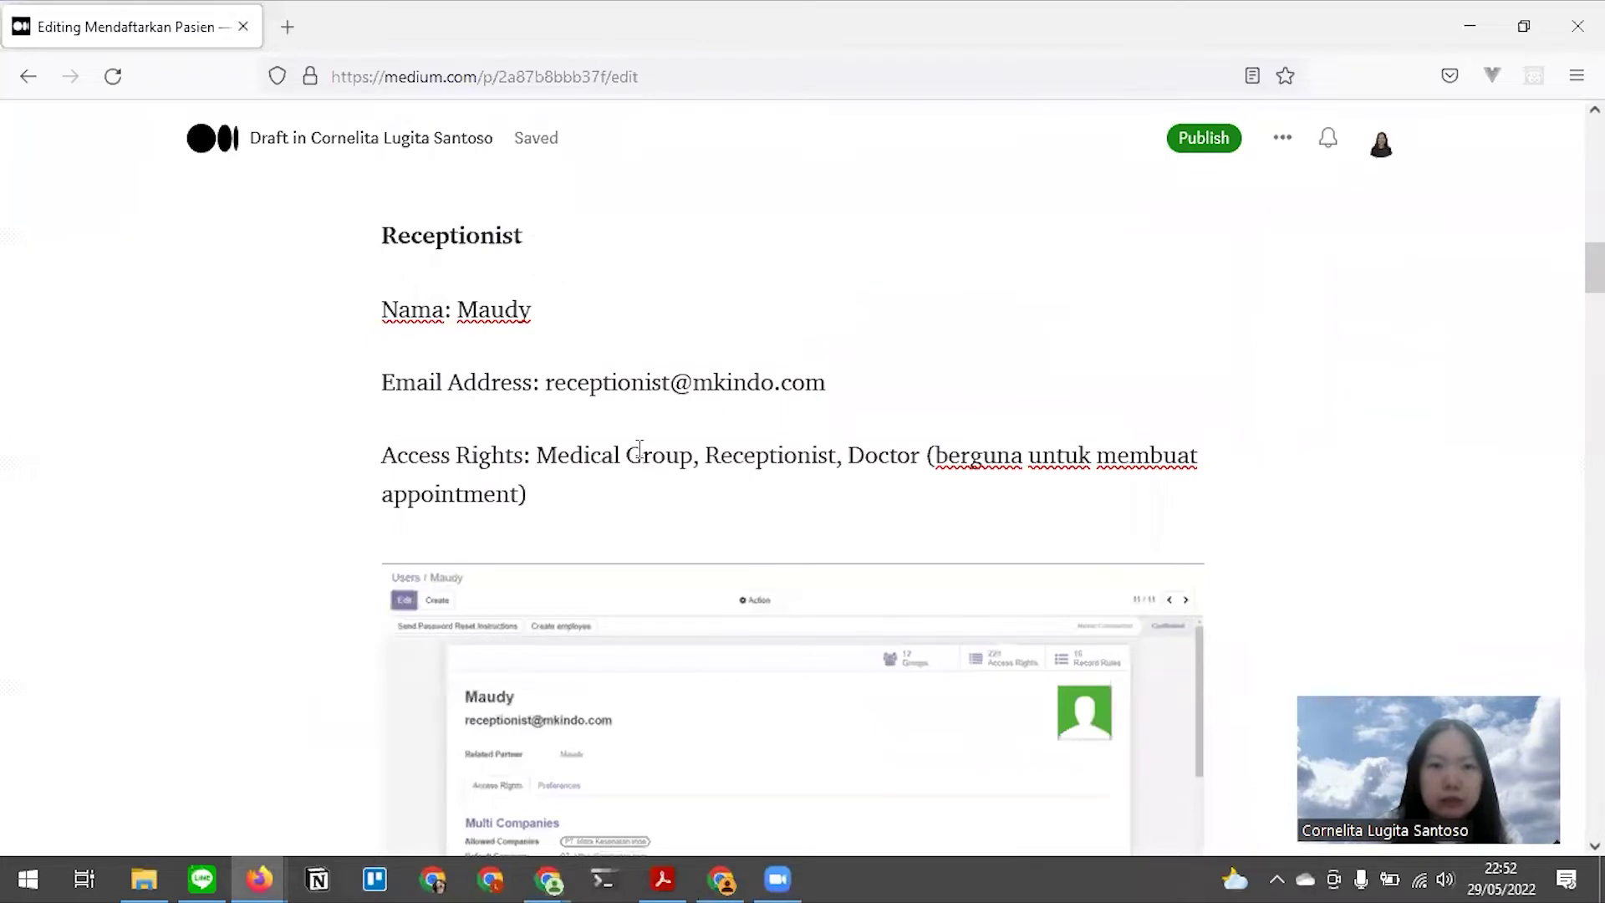
key(alt+Tab)
click(1567, 127)
click(1568, 125)
Check the receptionist's Medical Group, Doctor and Receptionist rights against the Medium draft
scroll(779, 503, down, 2)
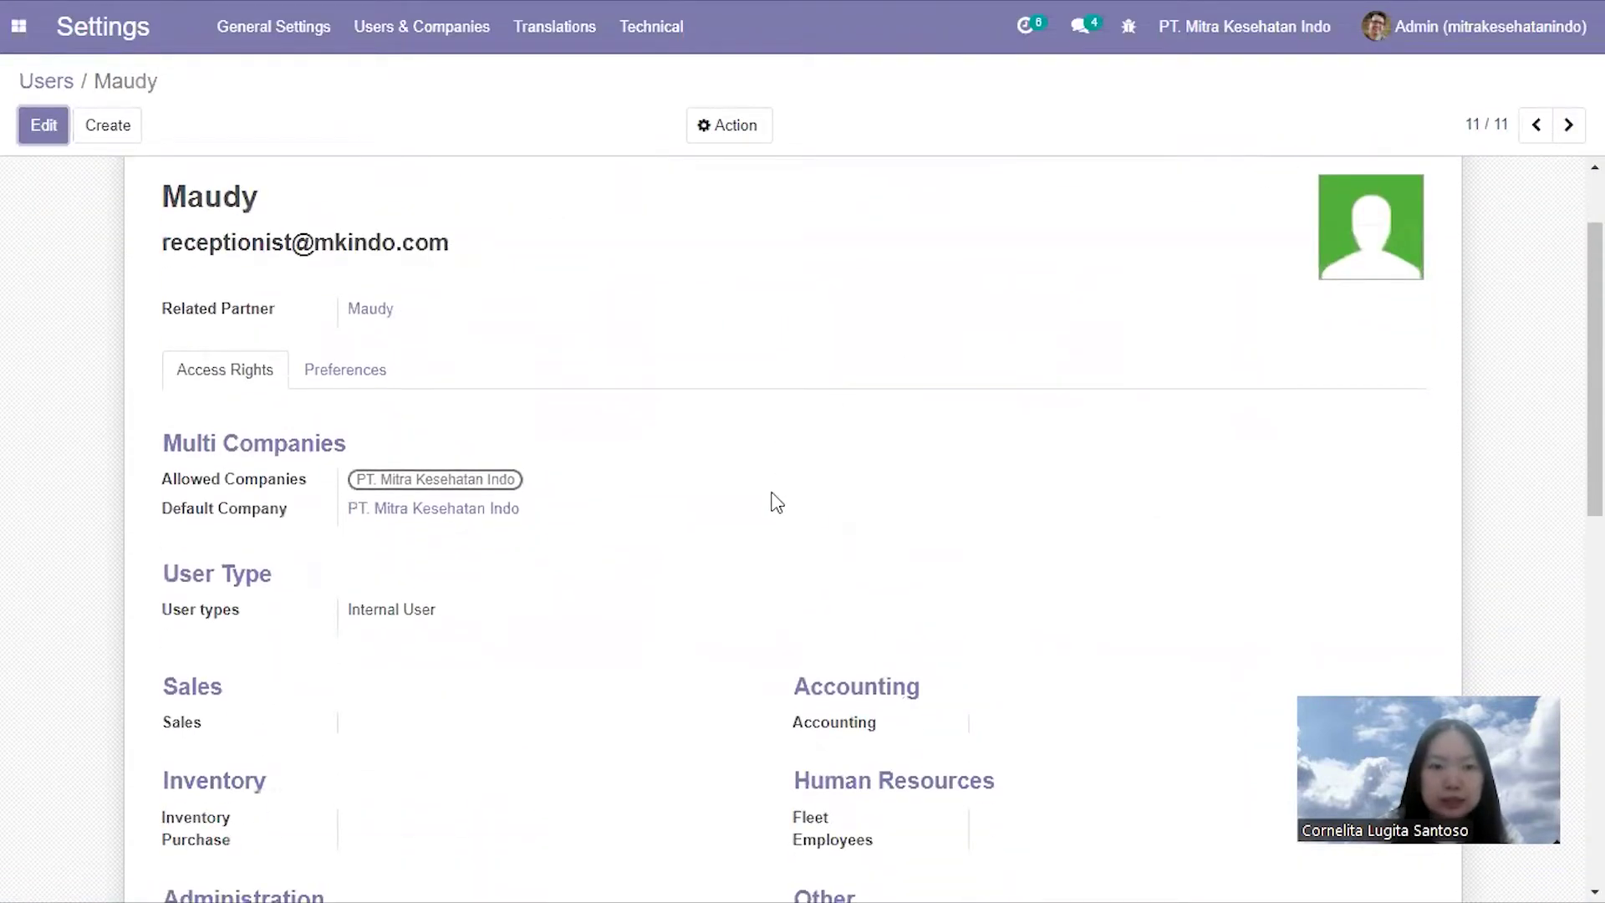
scroll(767, 498, down, 2)
scroll(770, 498, up, 4)
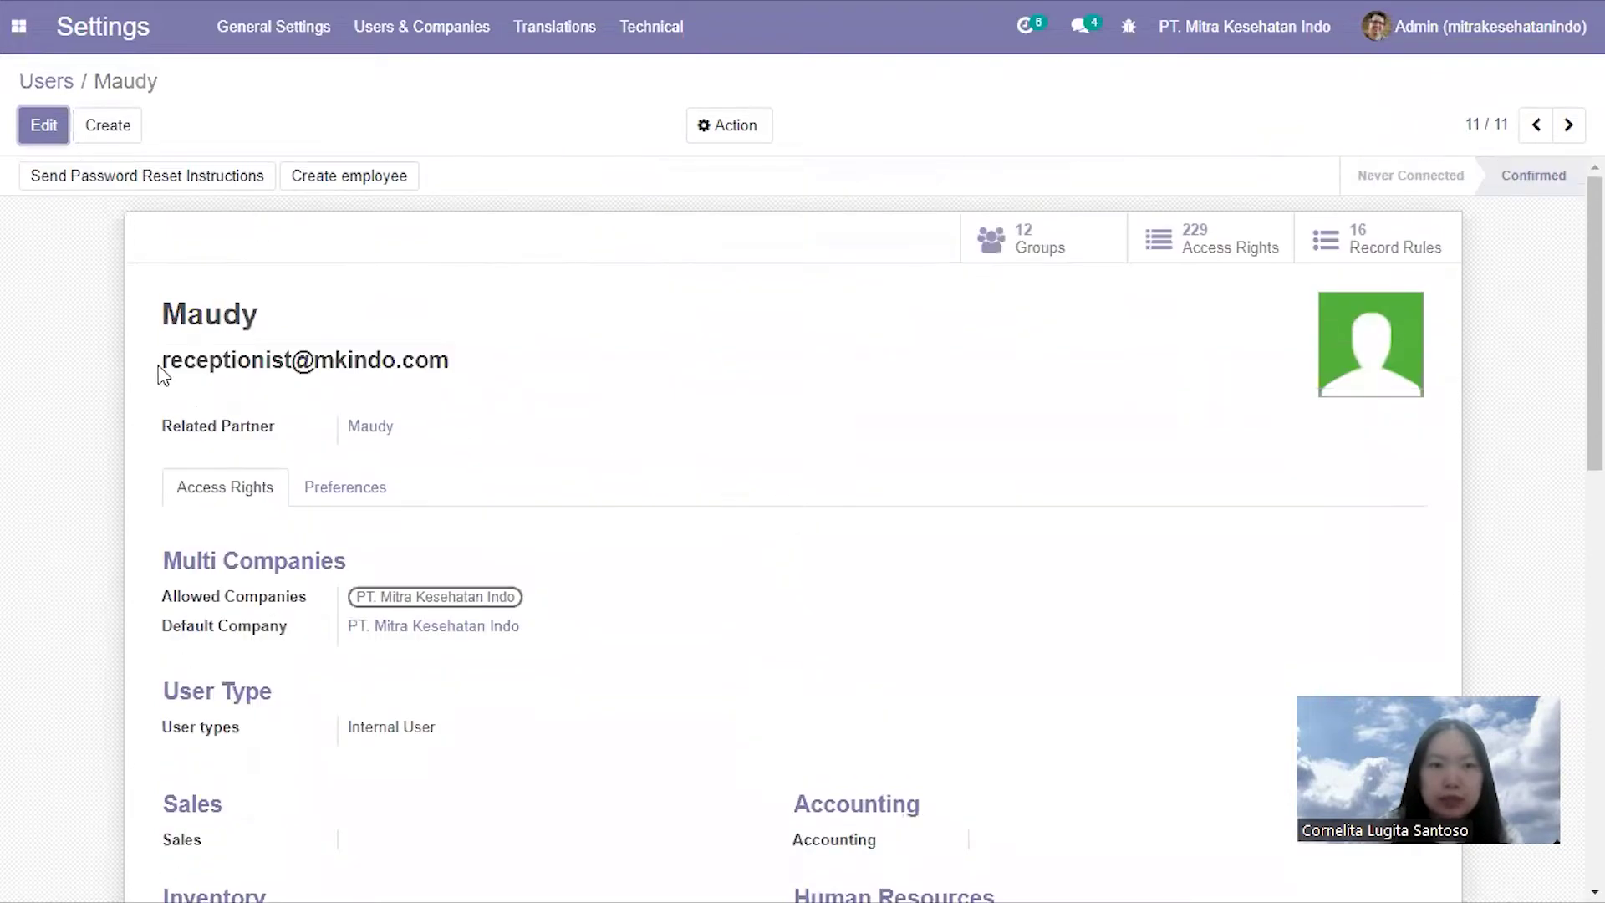
scroll(644, 384, down, 5)
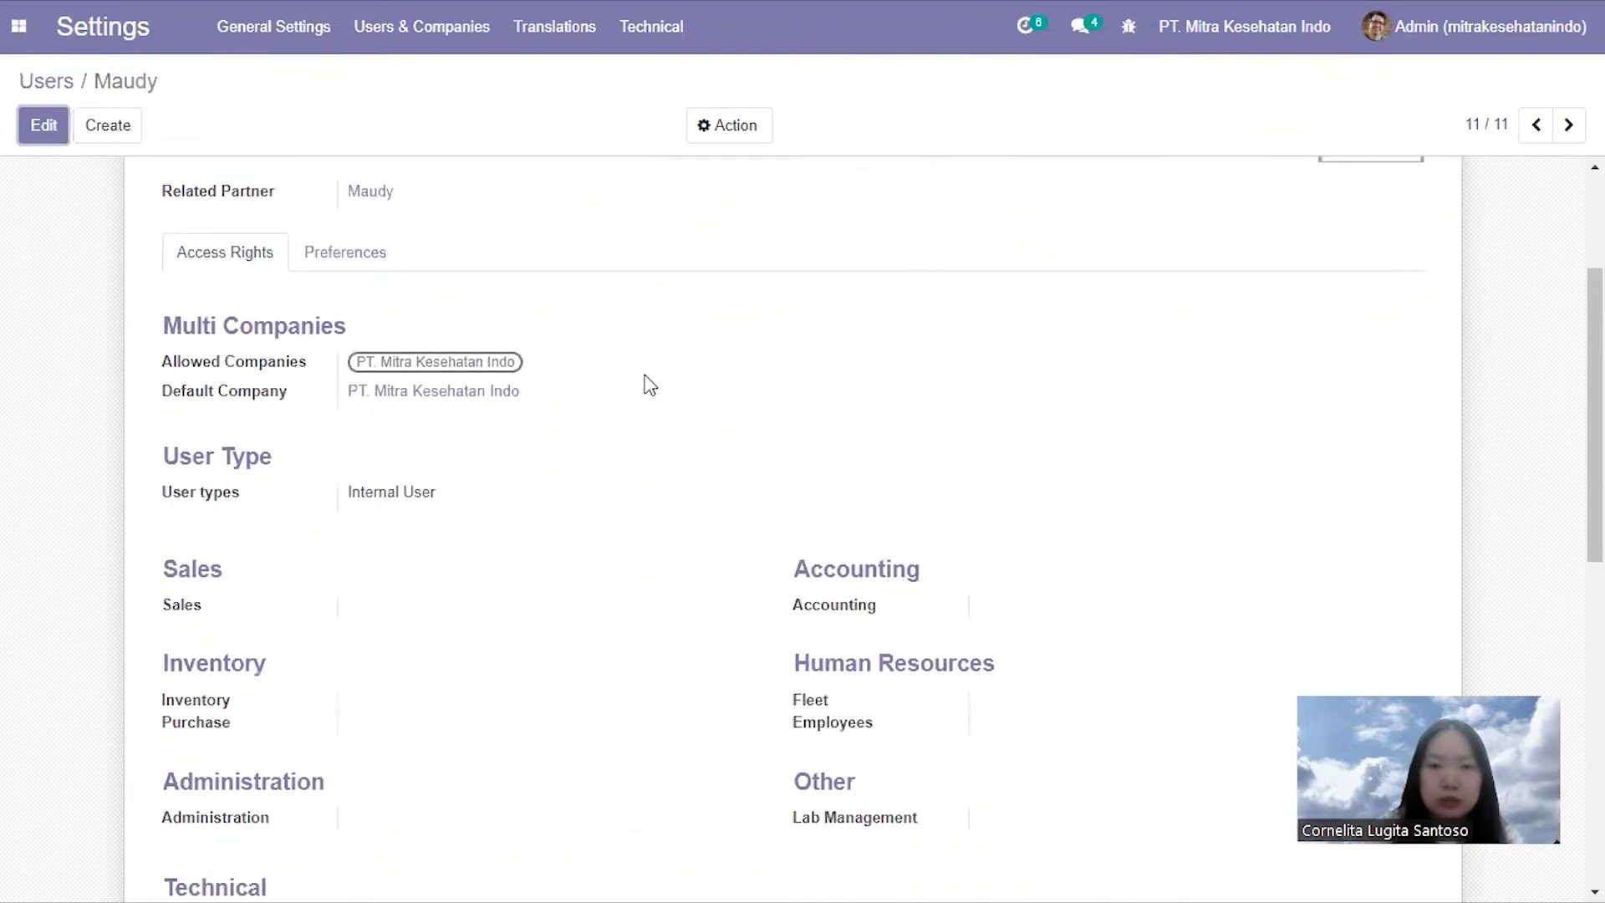
scroll(646, 382, down, 7)
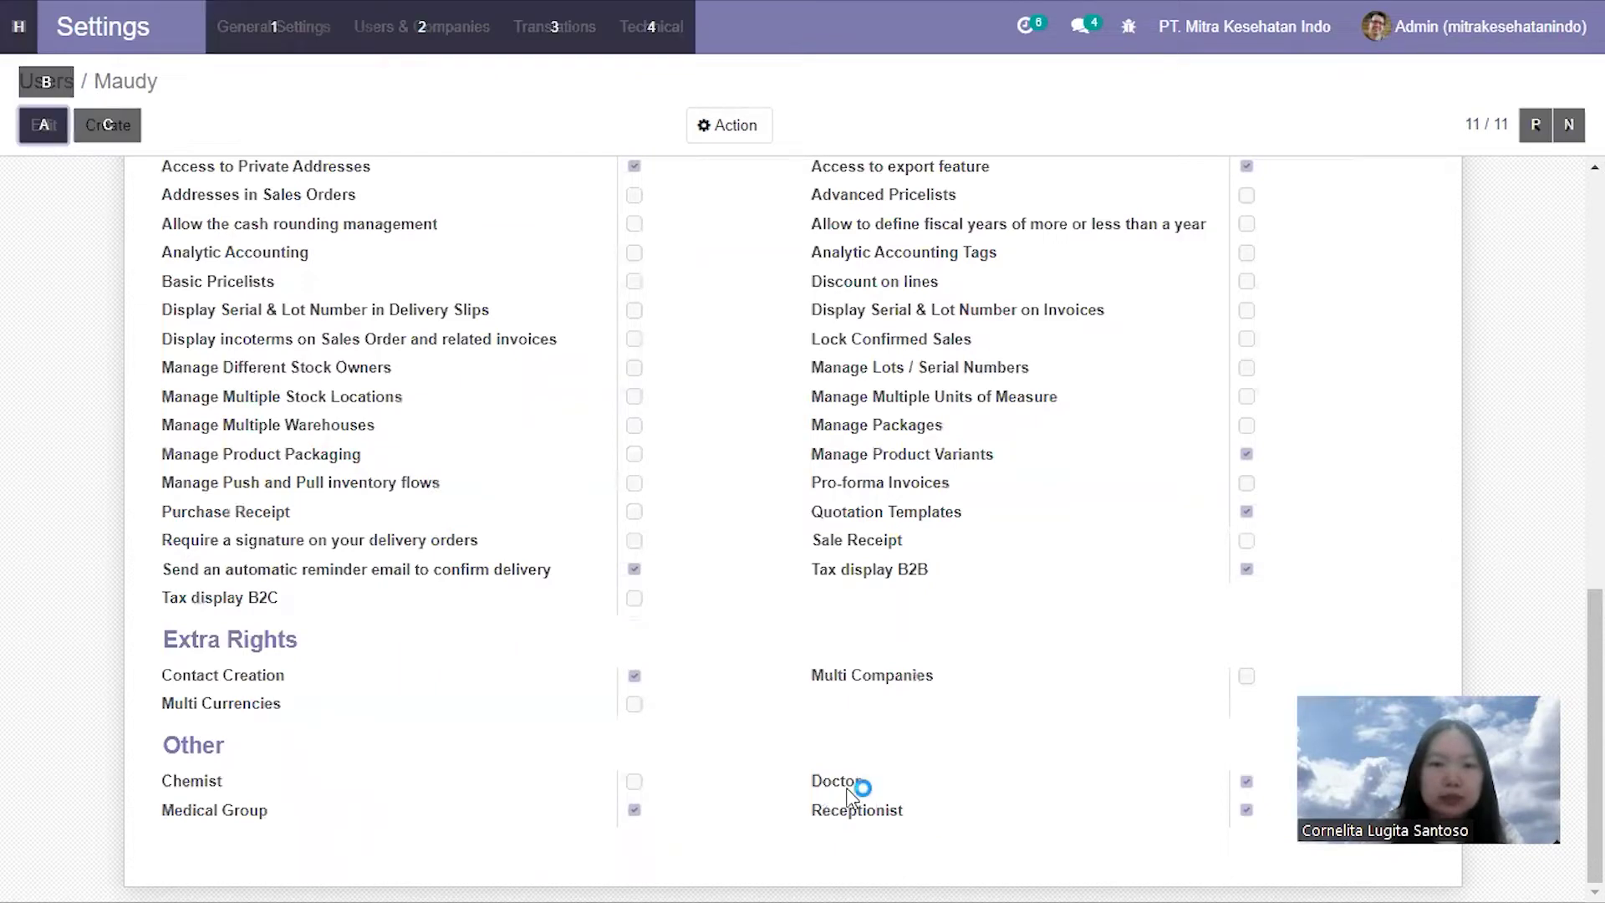
key(alt+Tab)
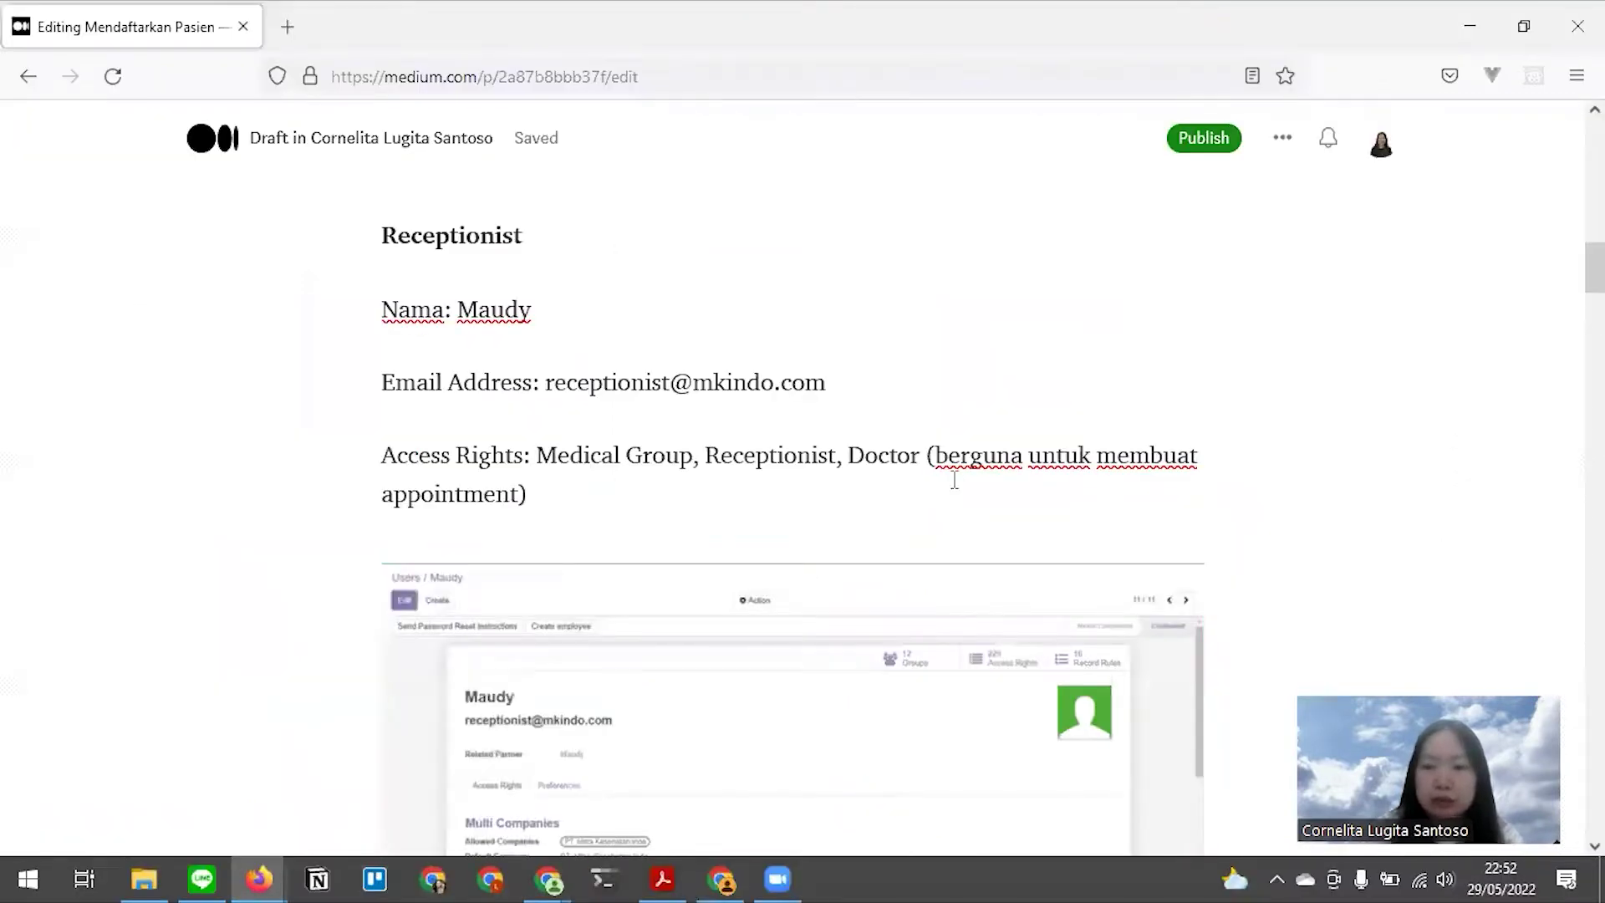
scroll(875, 498, down, 12)
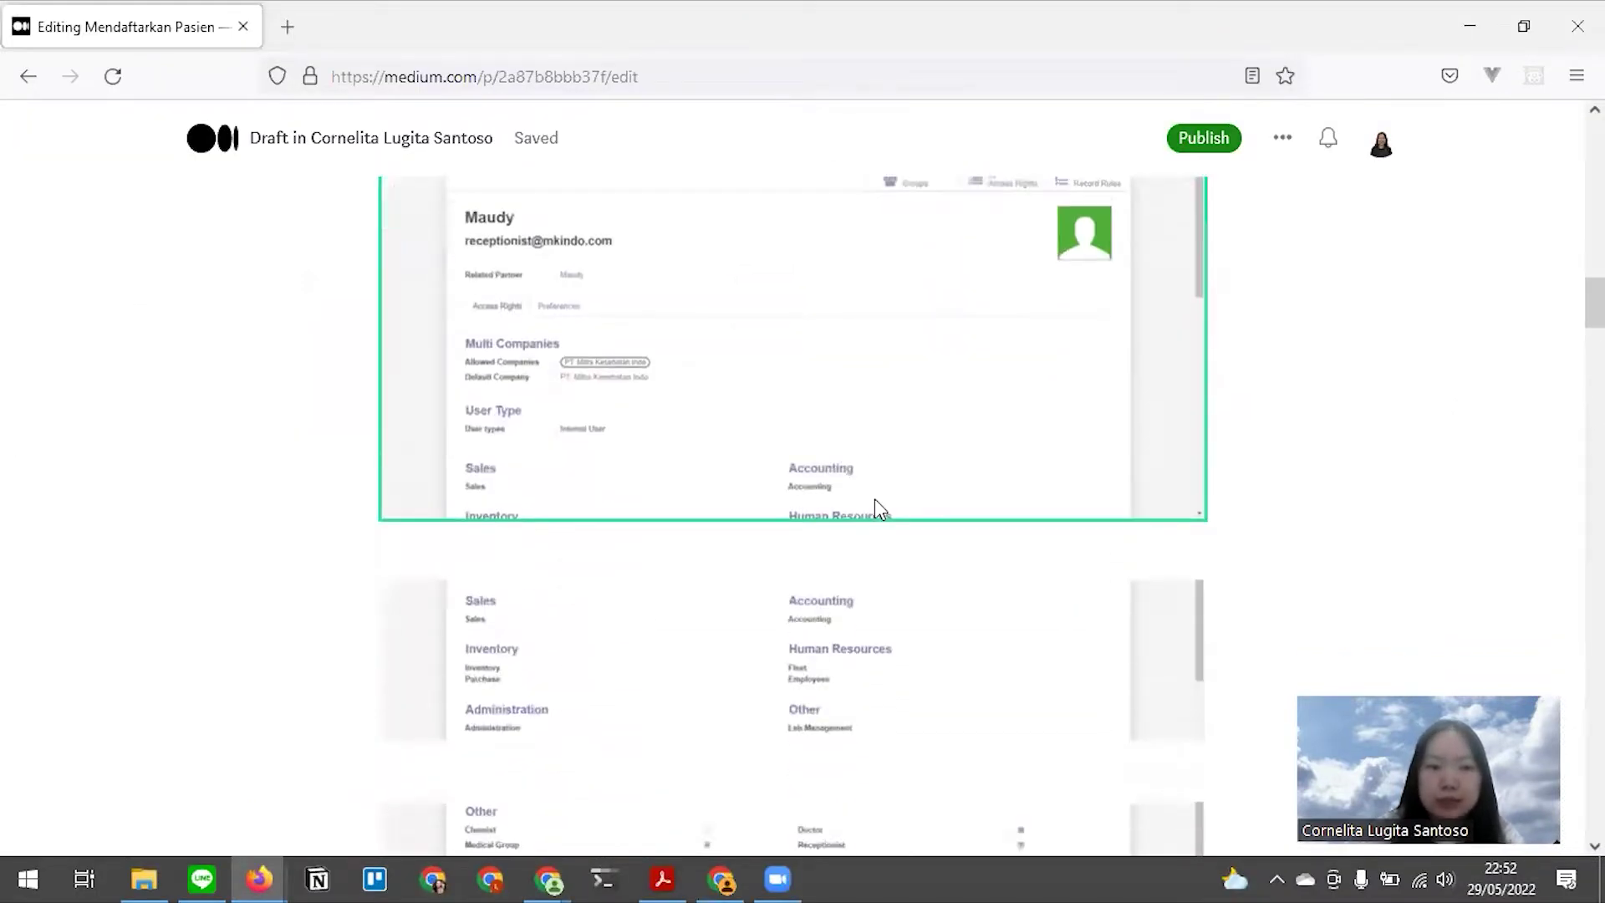
scroll(874, 499, up, 2)
key(alt+Tab)
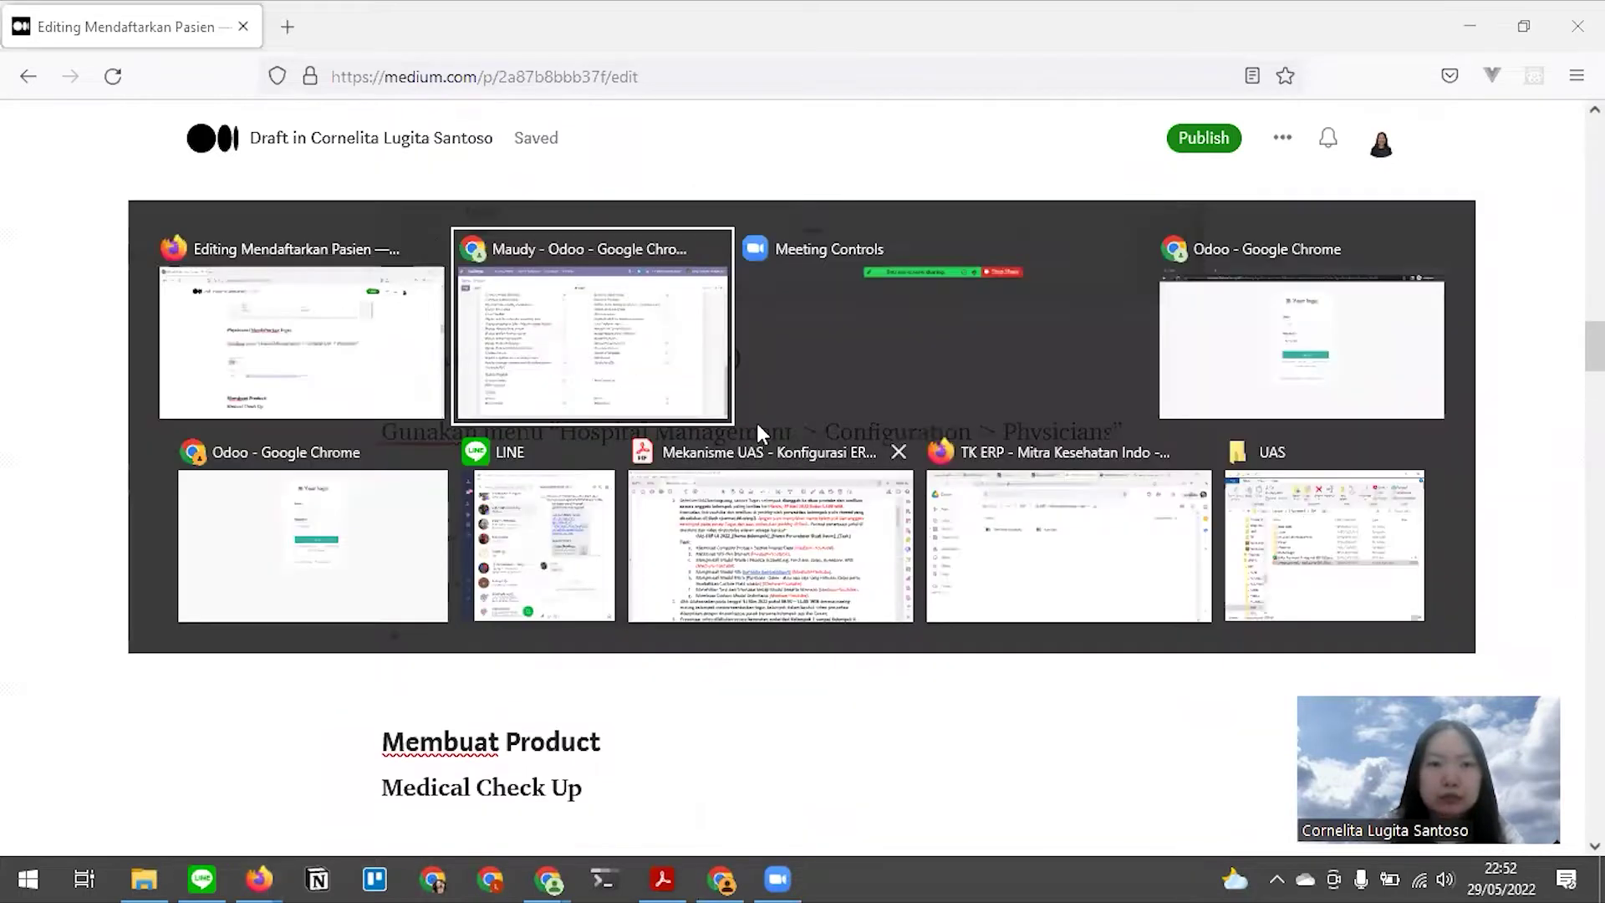
Check the draft's Physicians heading, then open Hospital Management's Physicians list and exit fullscreen
click(353, 365)
drag(382, 364, 519, 365)
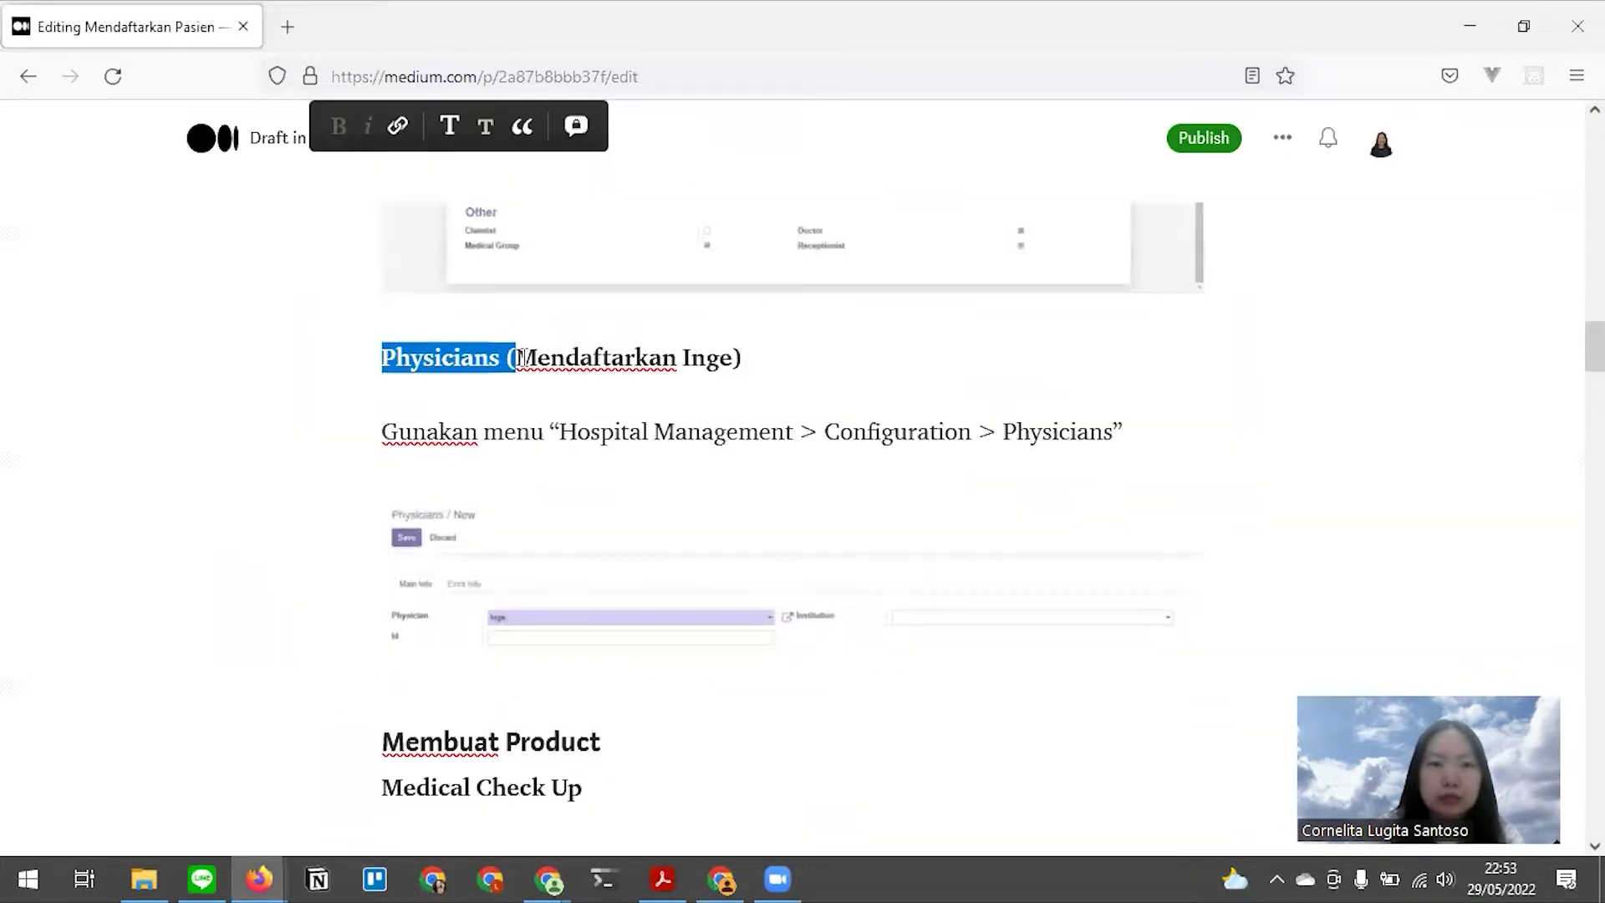
click(707, 363)
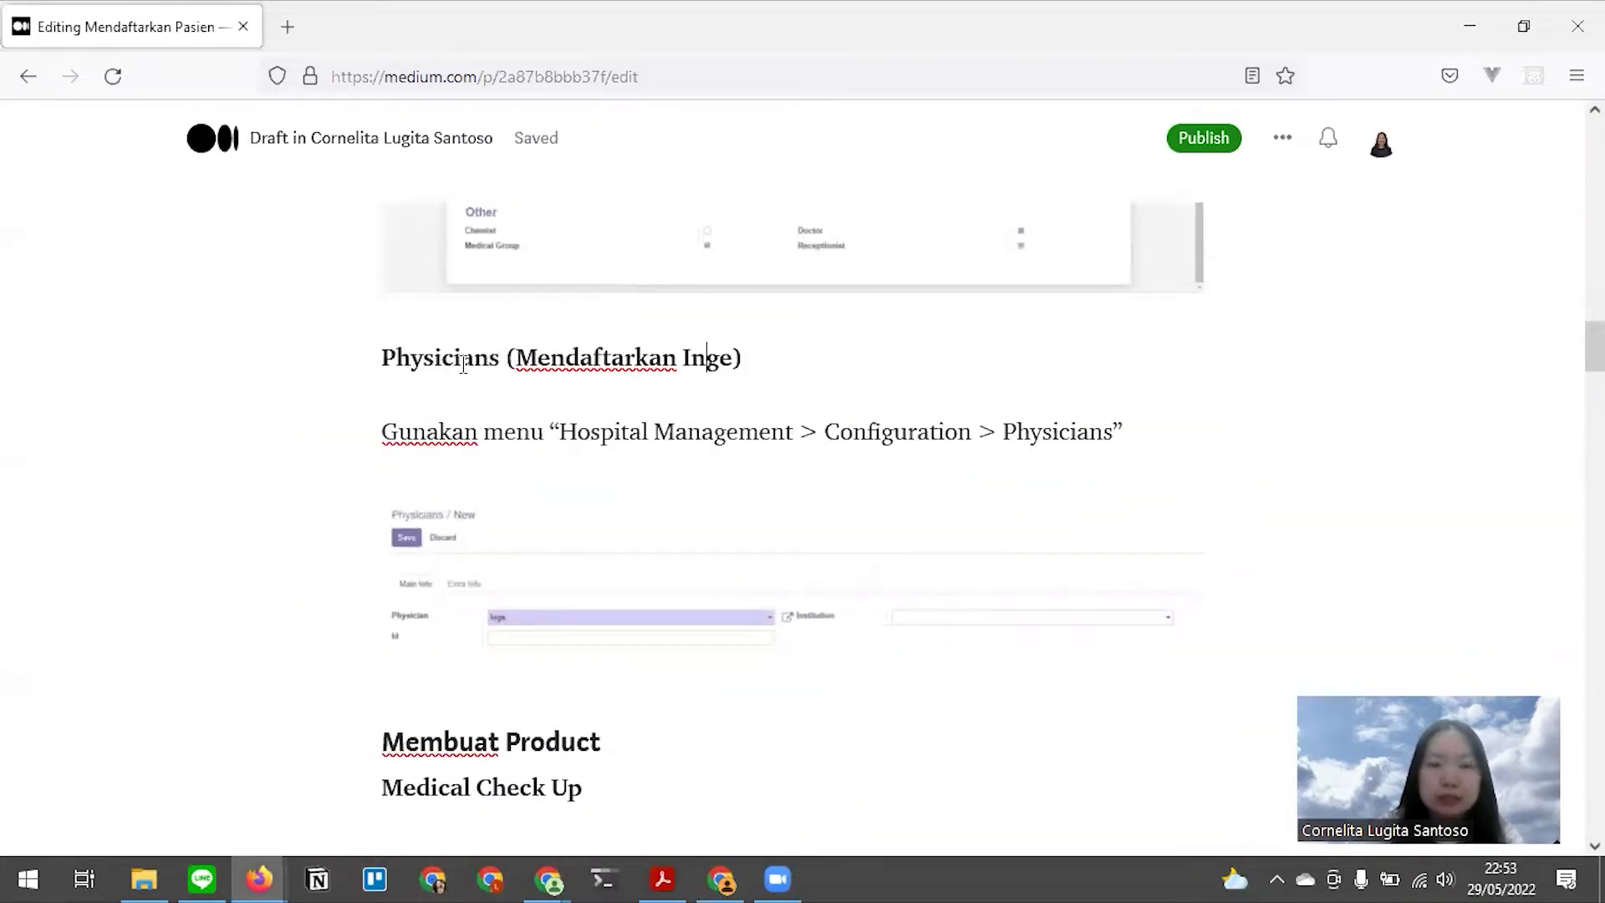
key(alt+Tab)
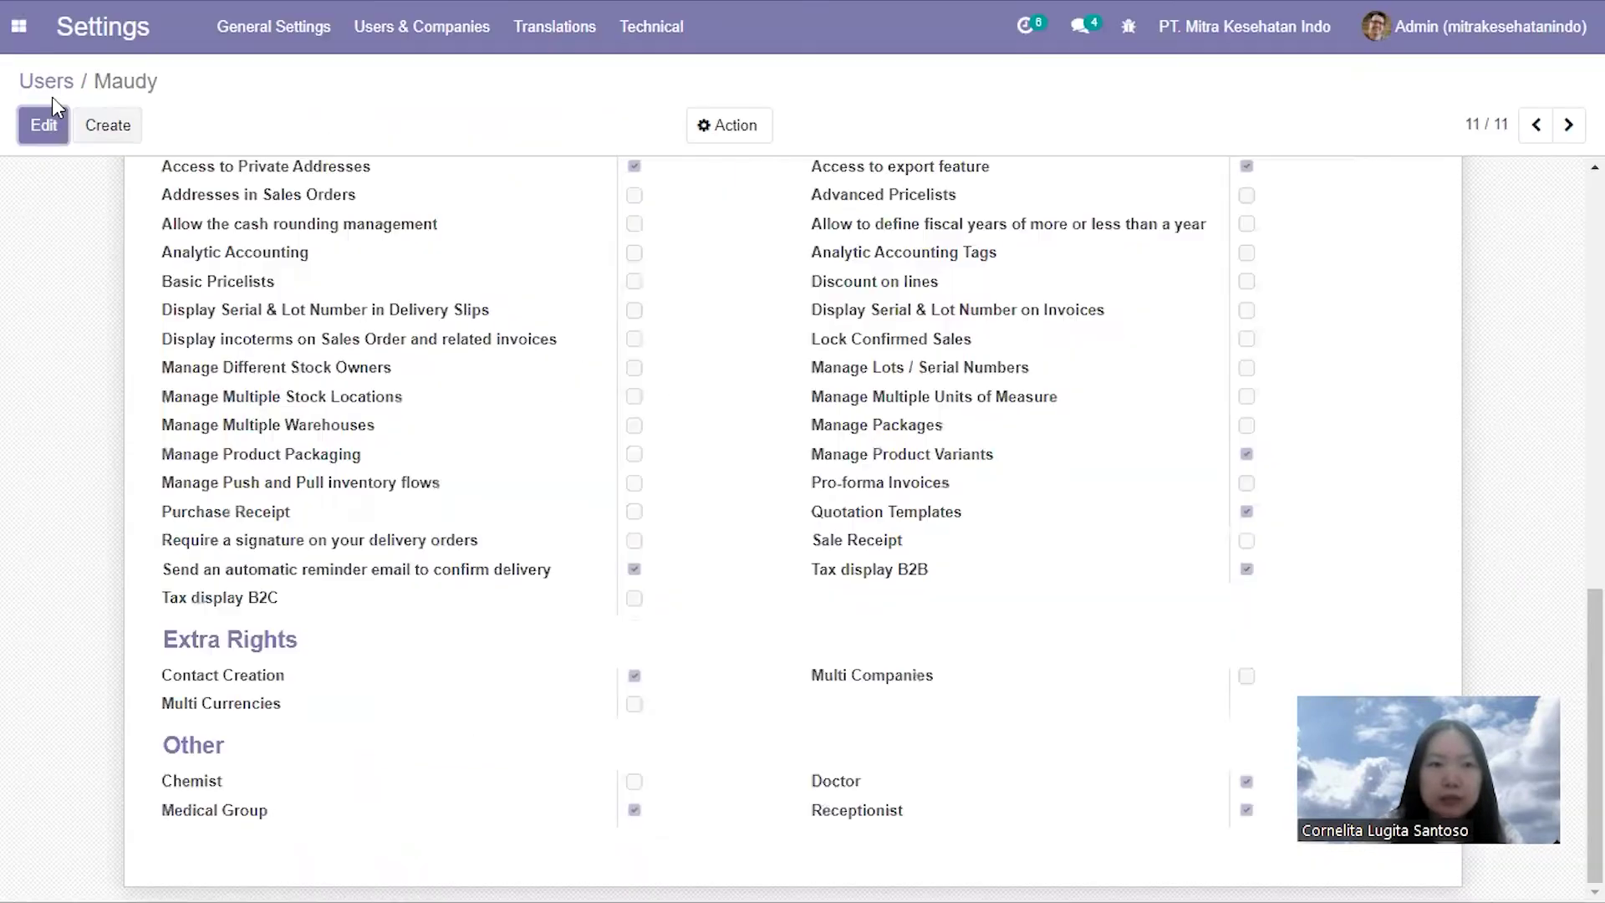
click(18, 26)
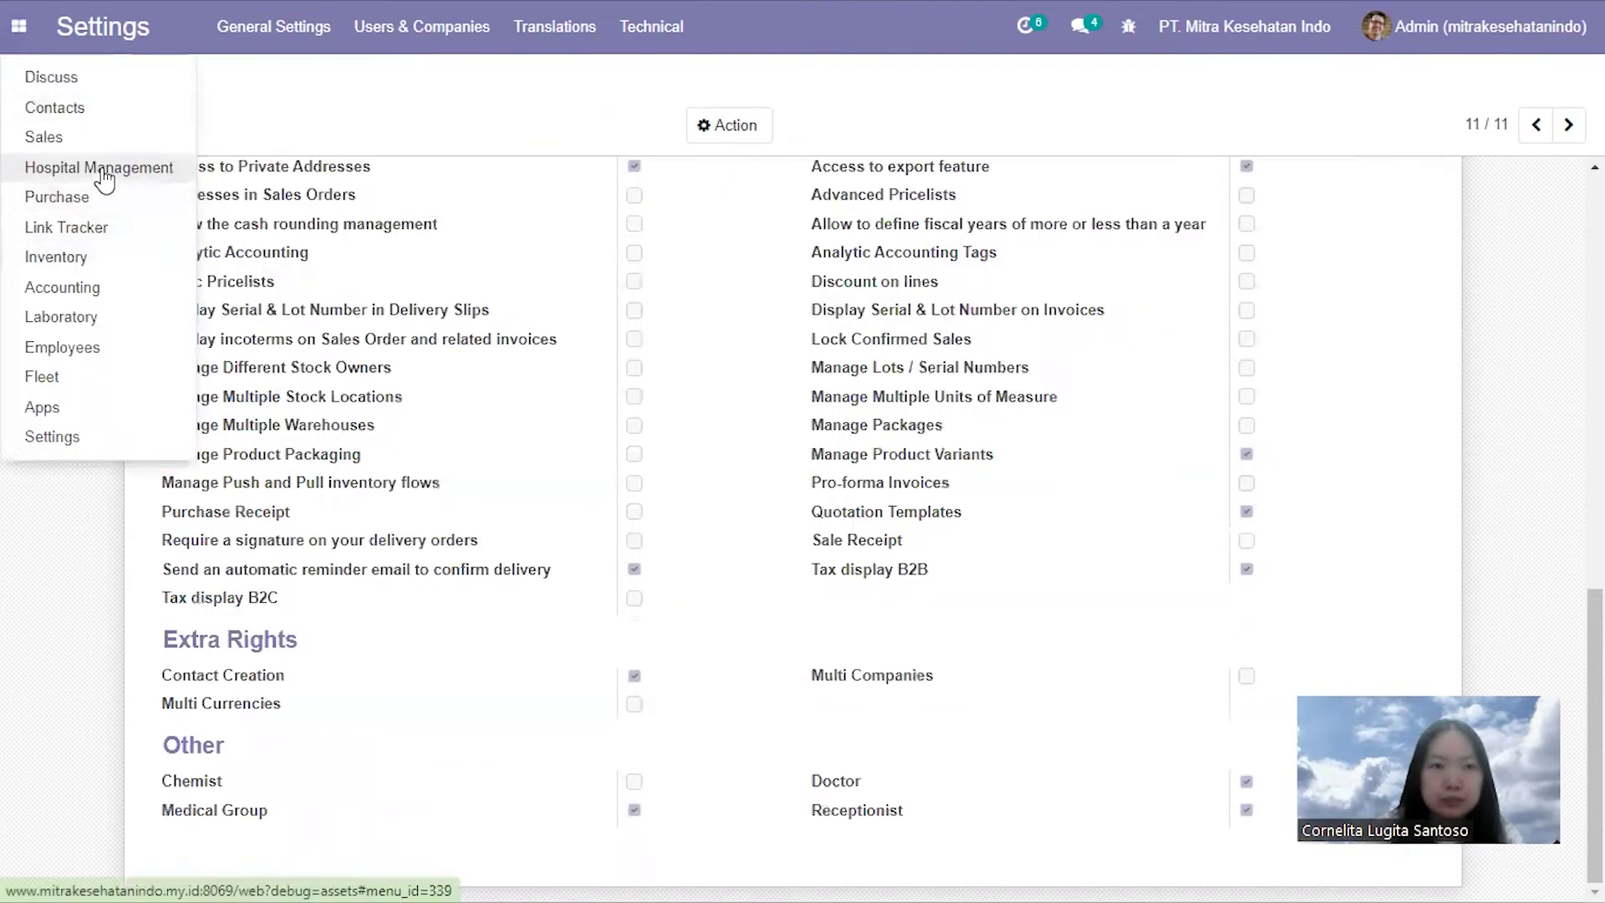
click(102, 164)
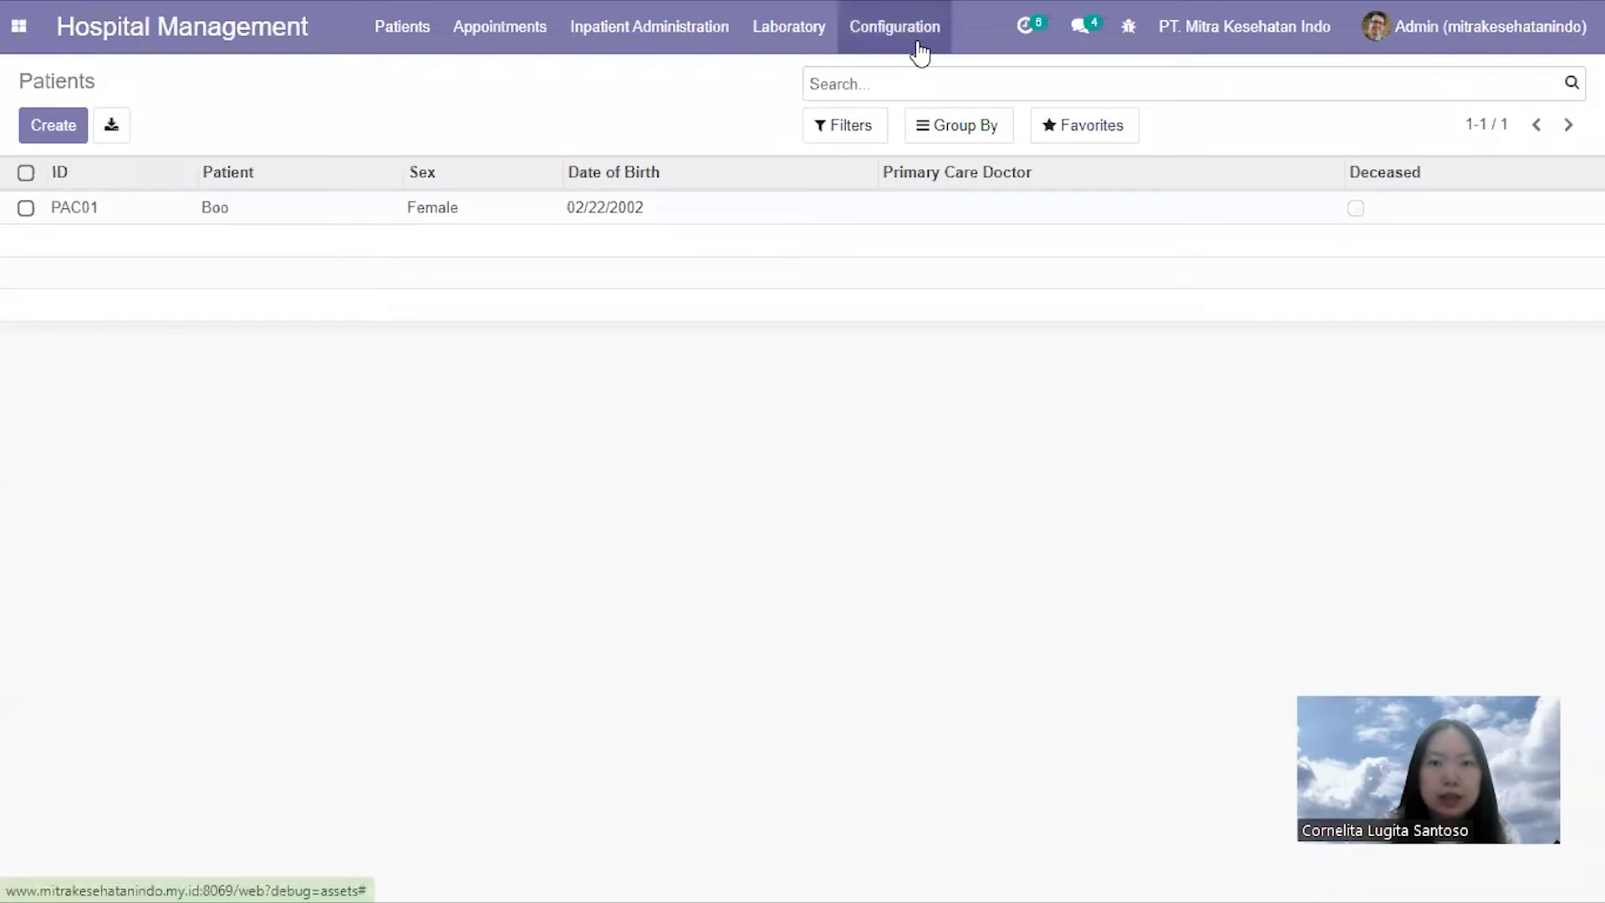
click(920, 52)
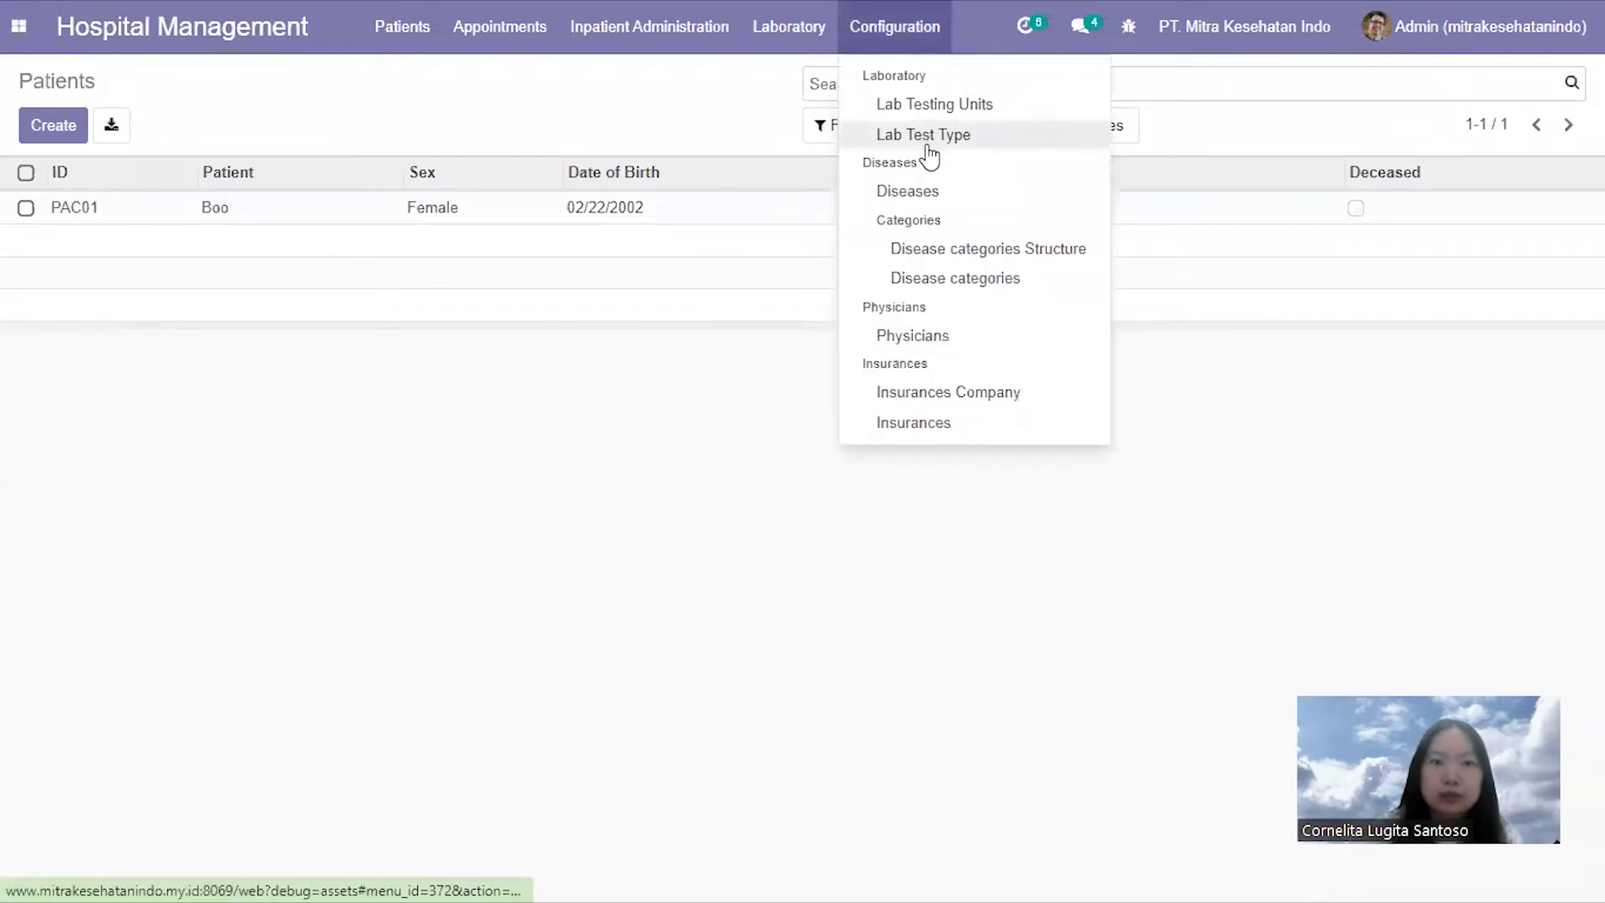
click(951, 345)
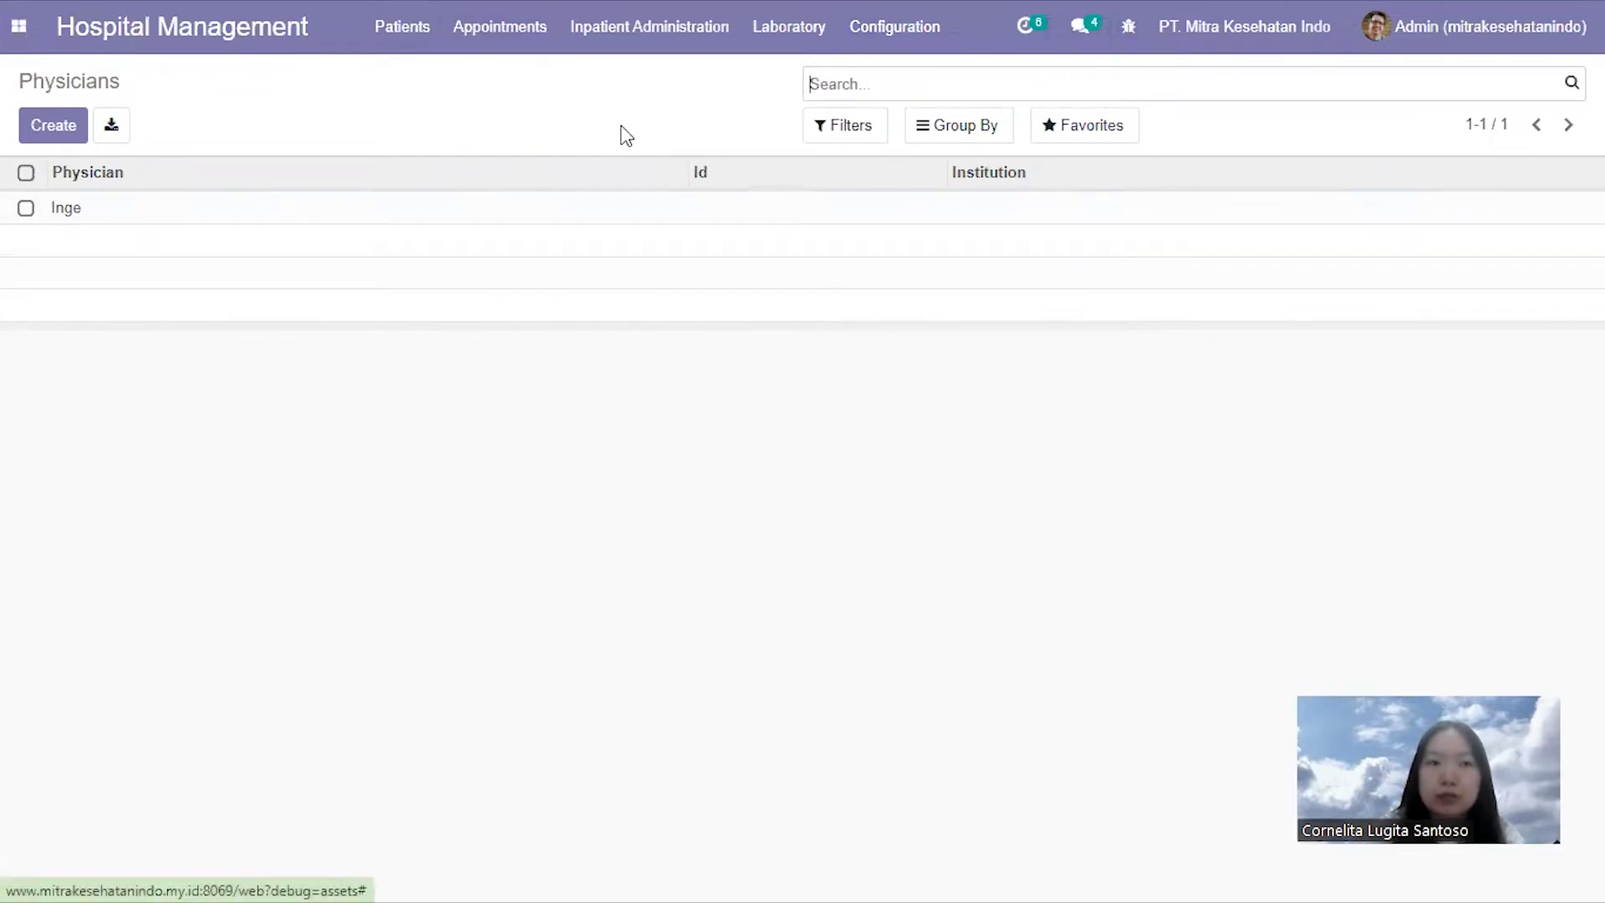
key(F11)
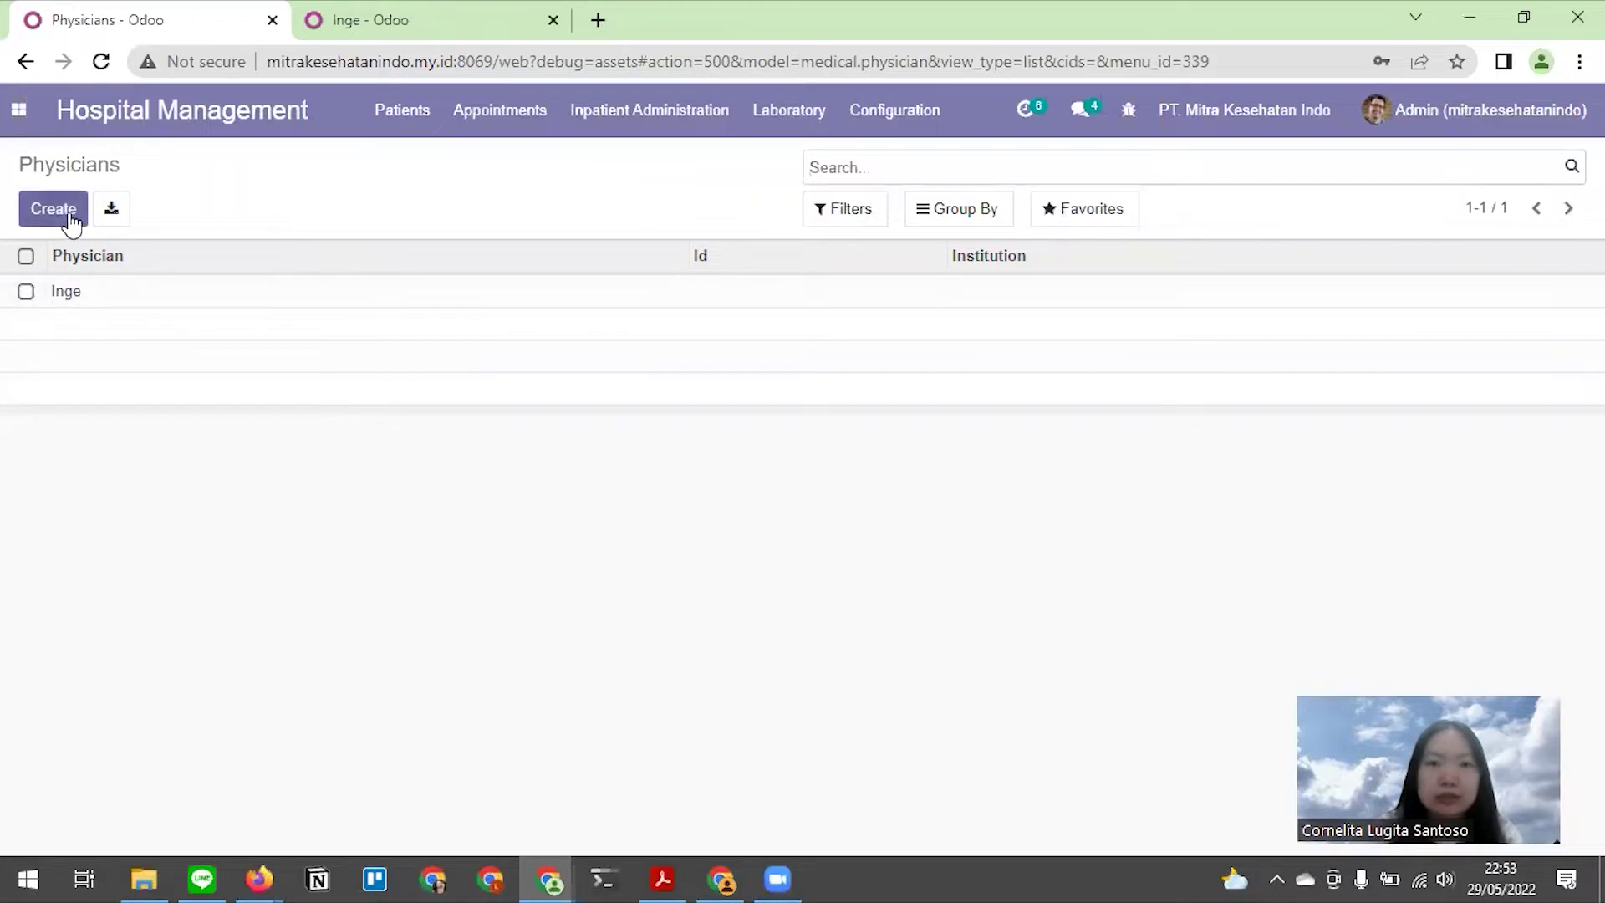
Start a new physician record with Inge selected, then discard the unsaved entry
click(43, 219)
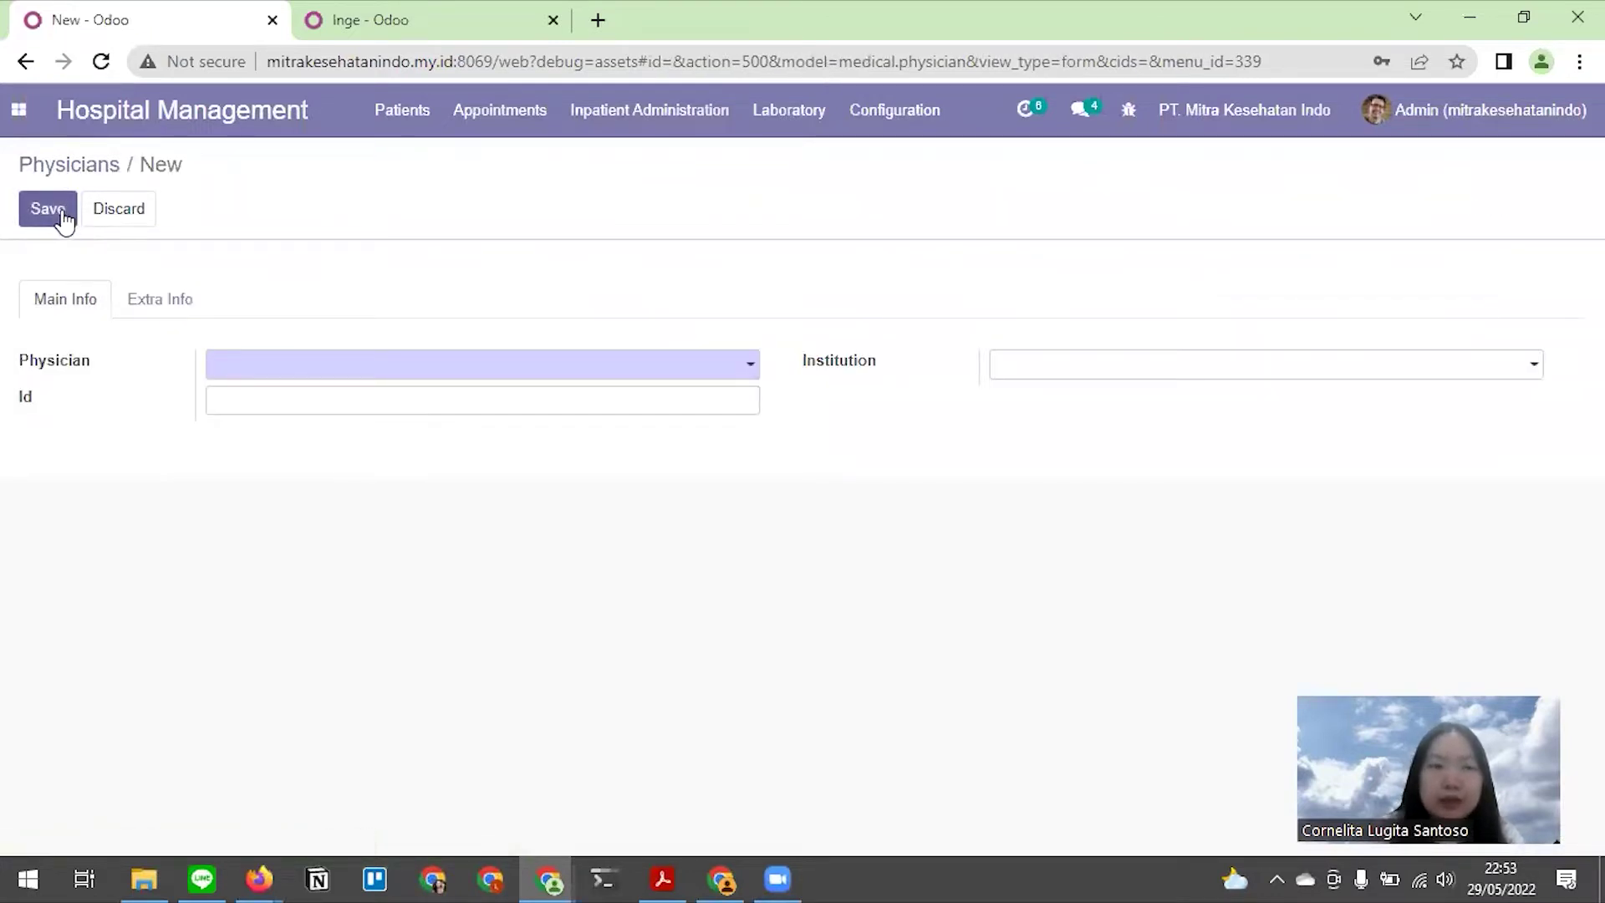
click(285, 370)
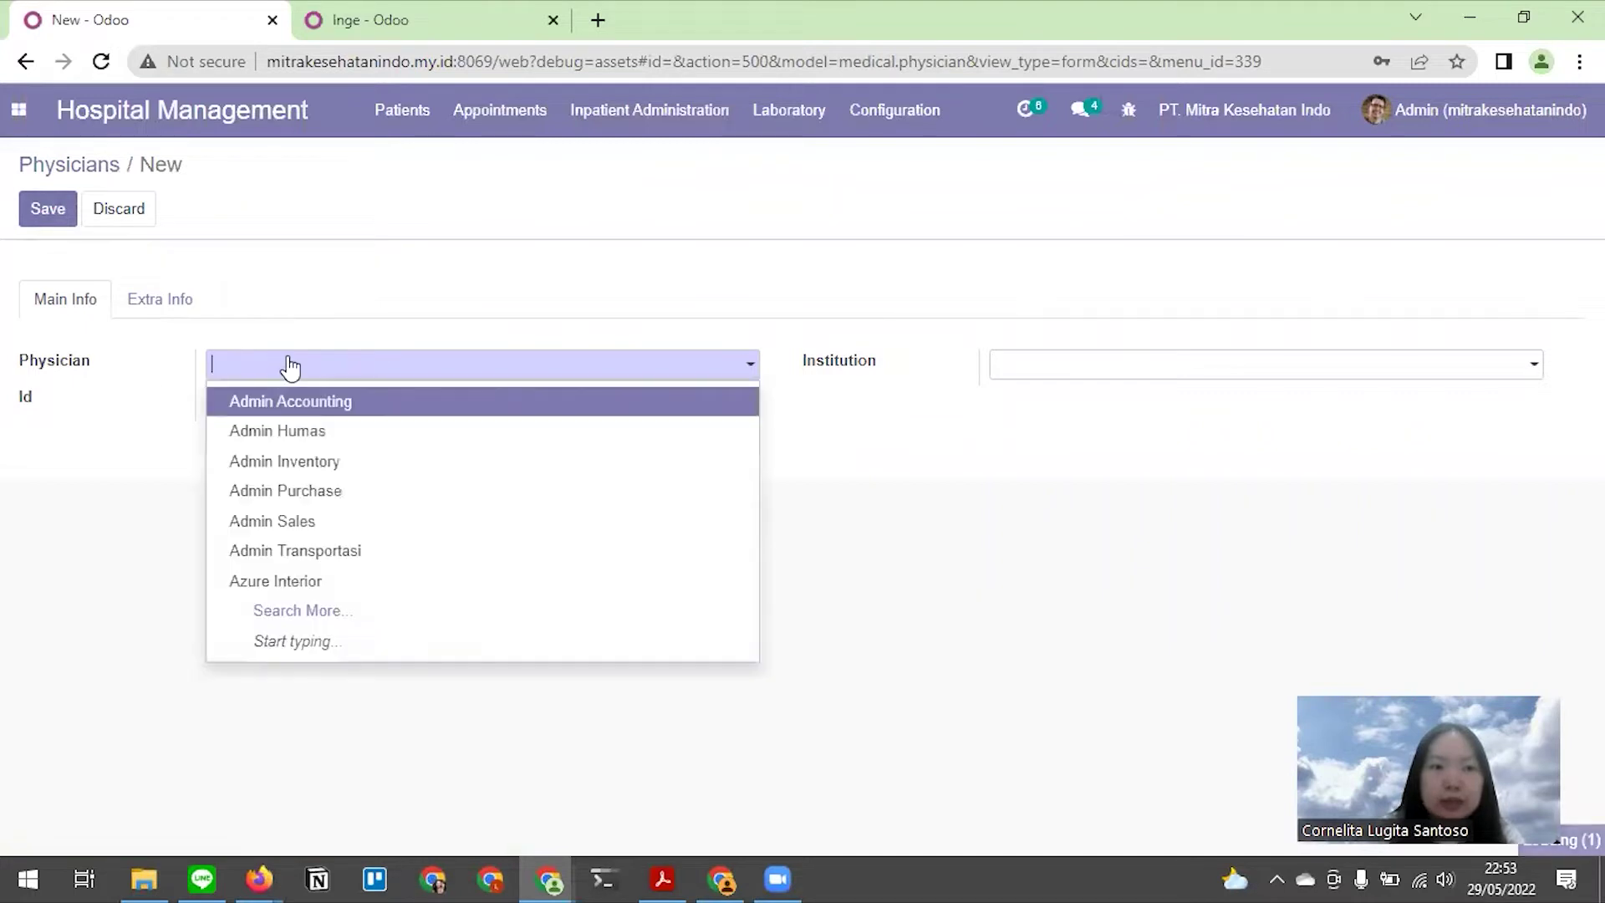
text(inge)
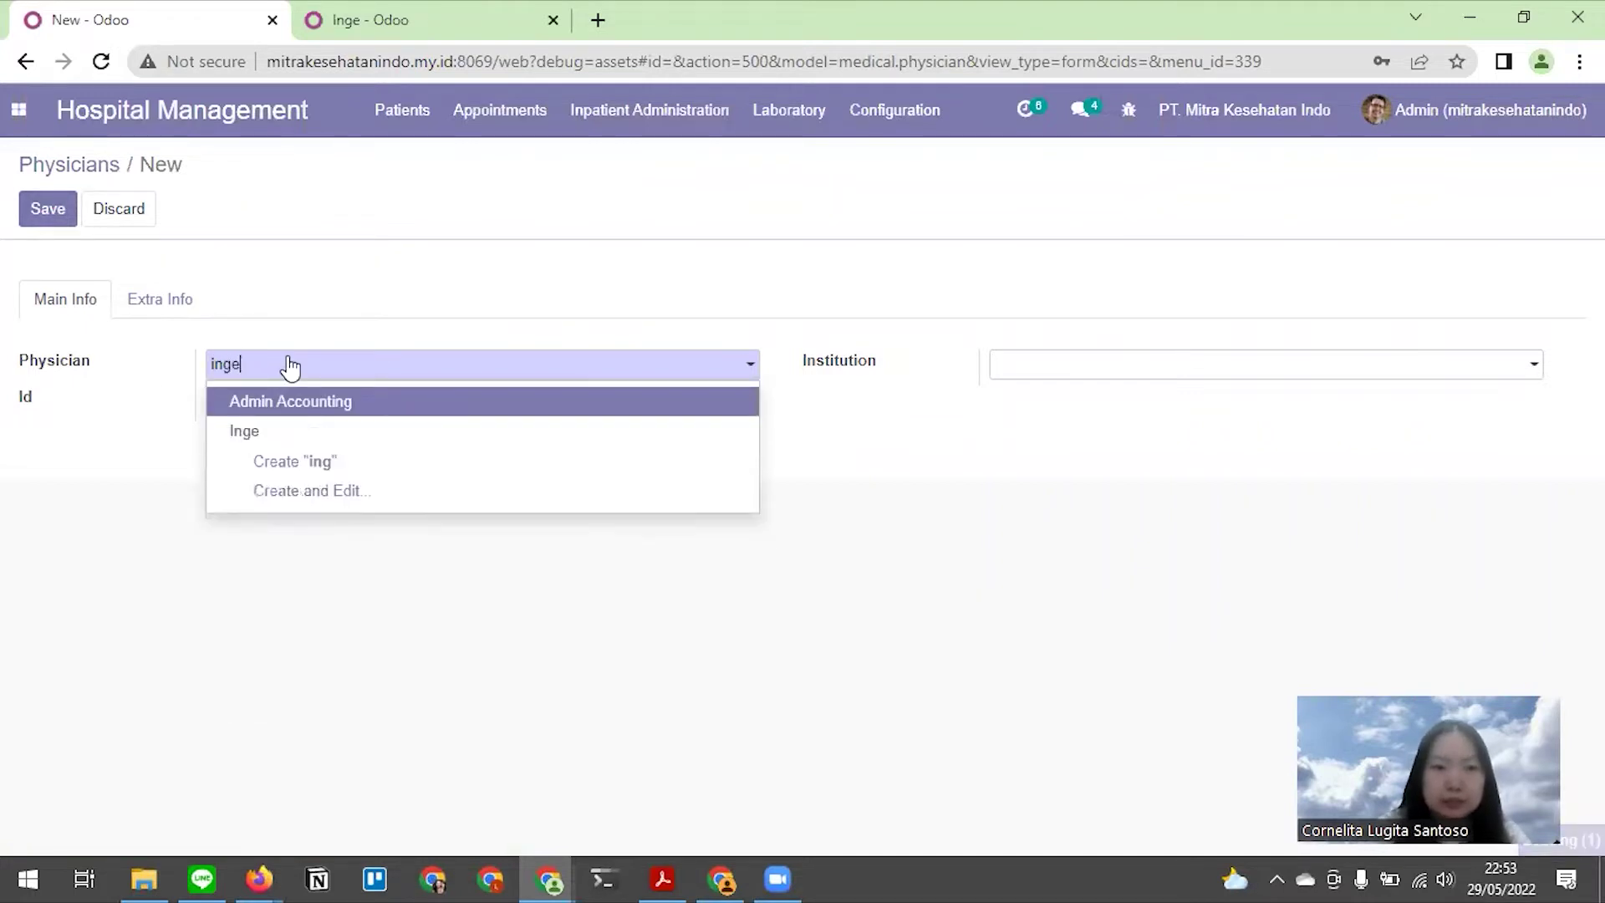
click(312, 404)
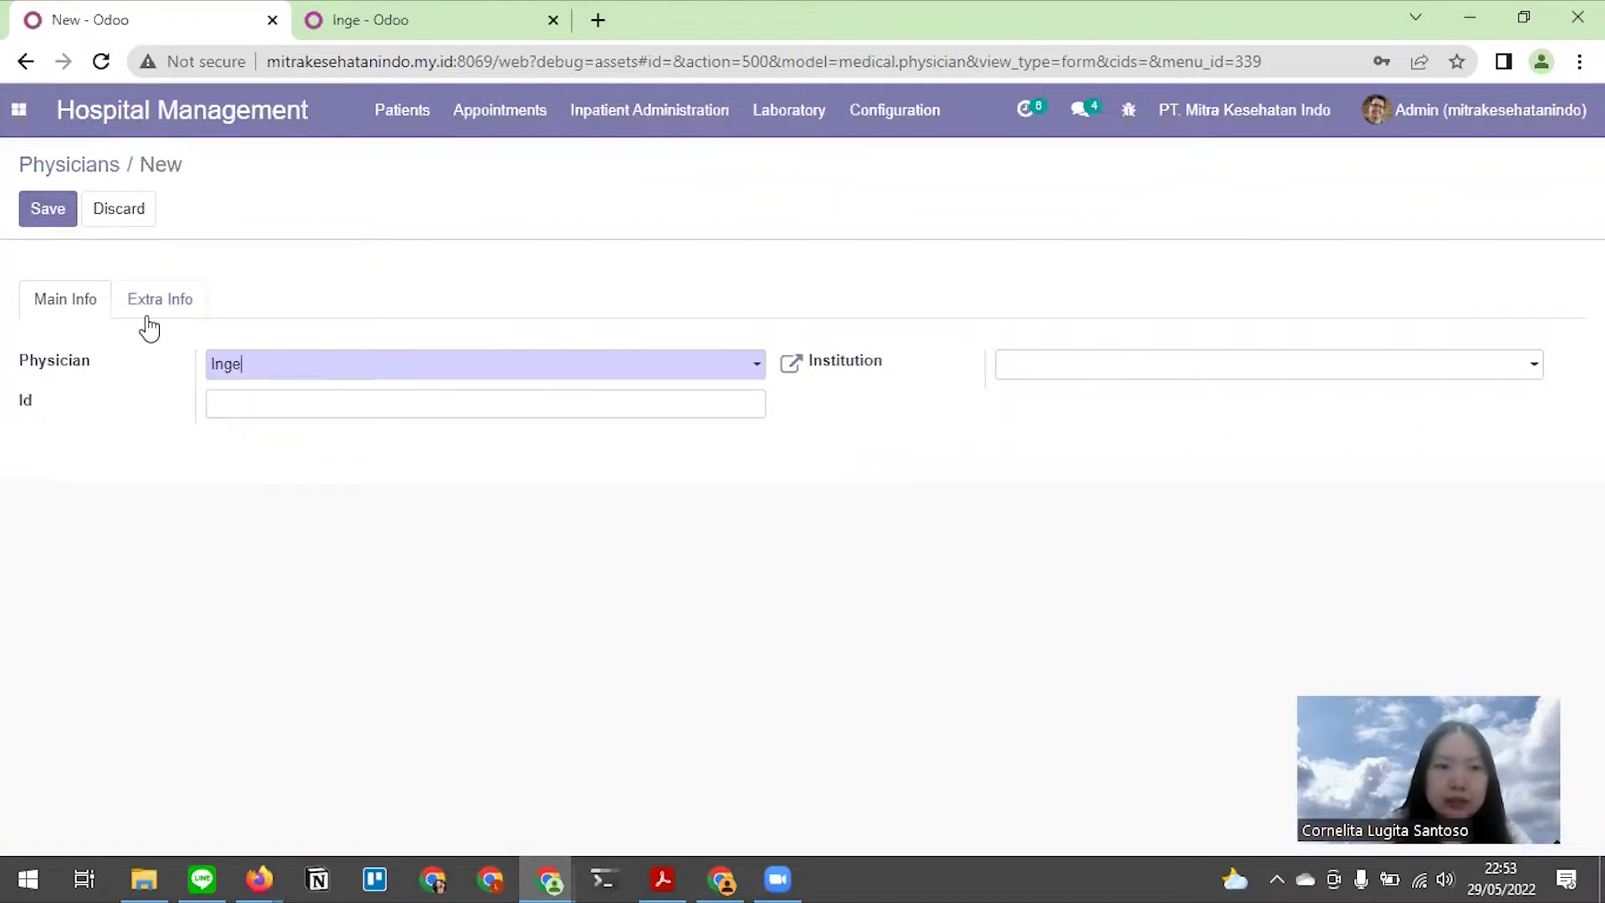
click(239, 402)
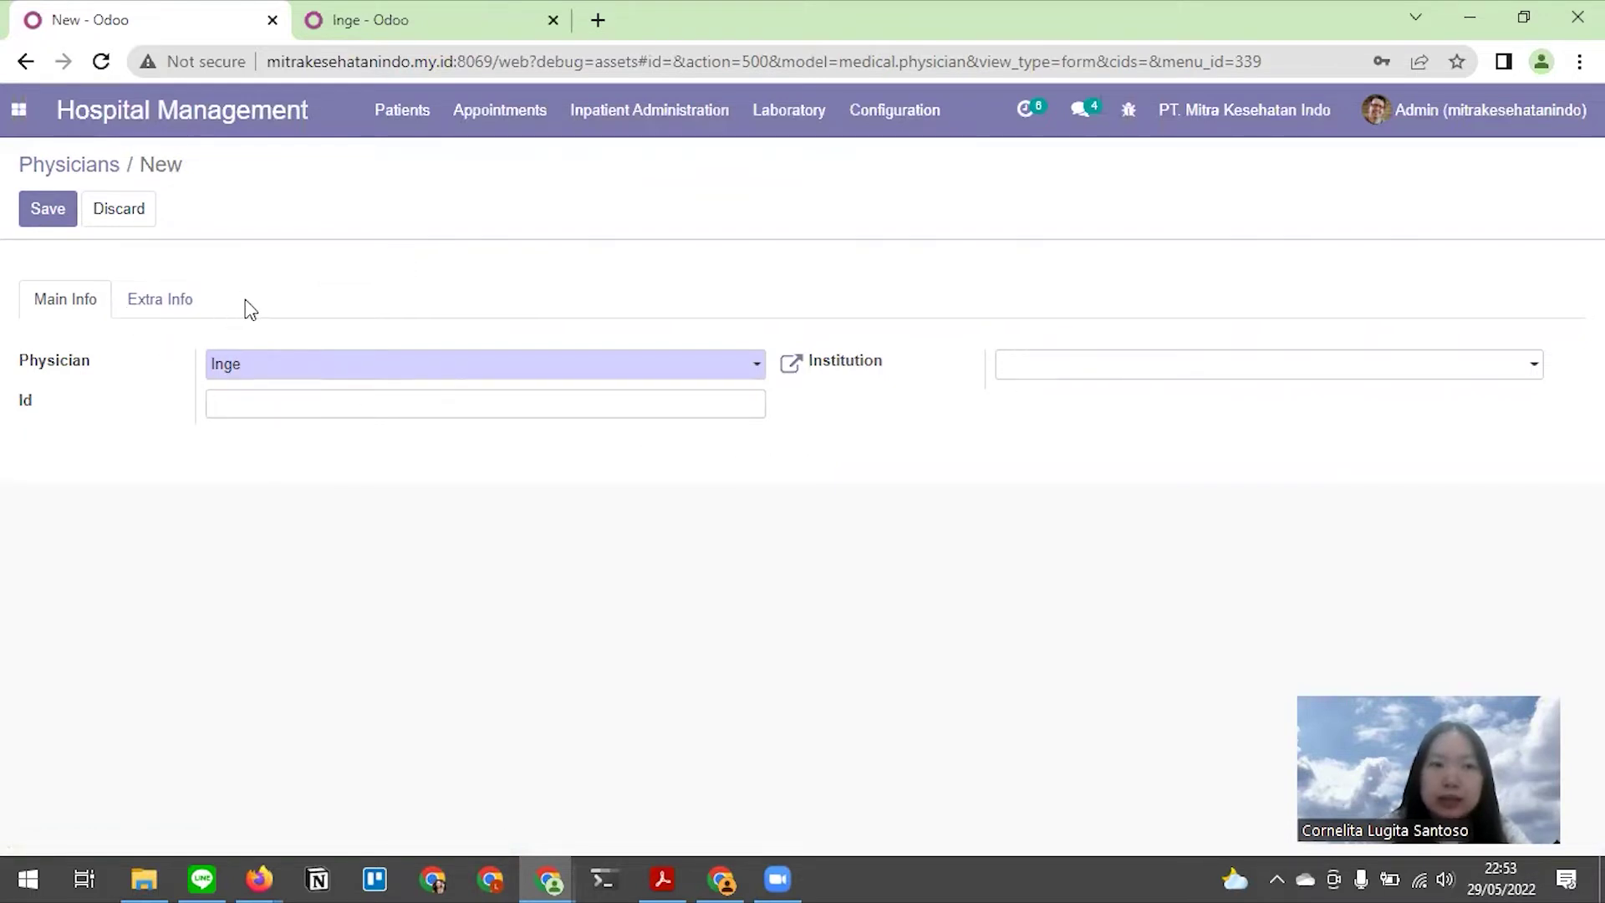
click(62, 167)
click(459, 262)
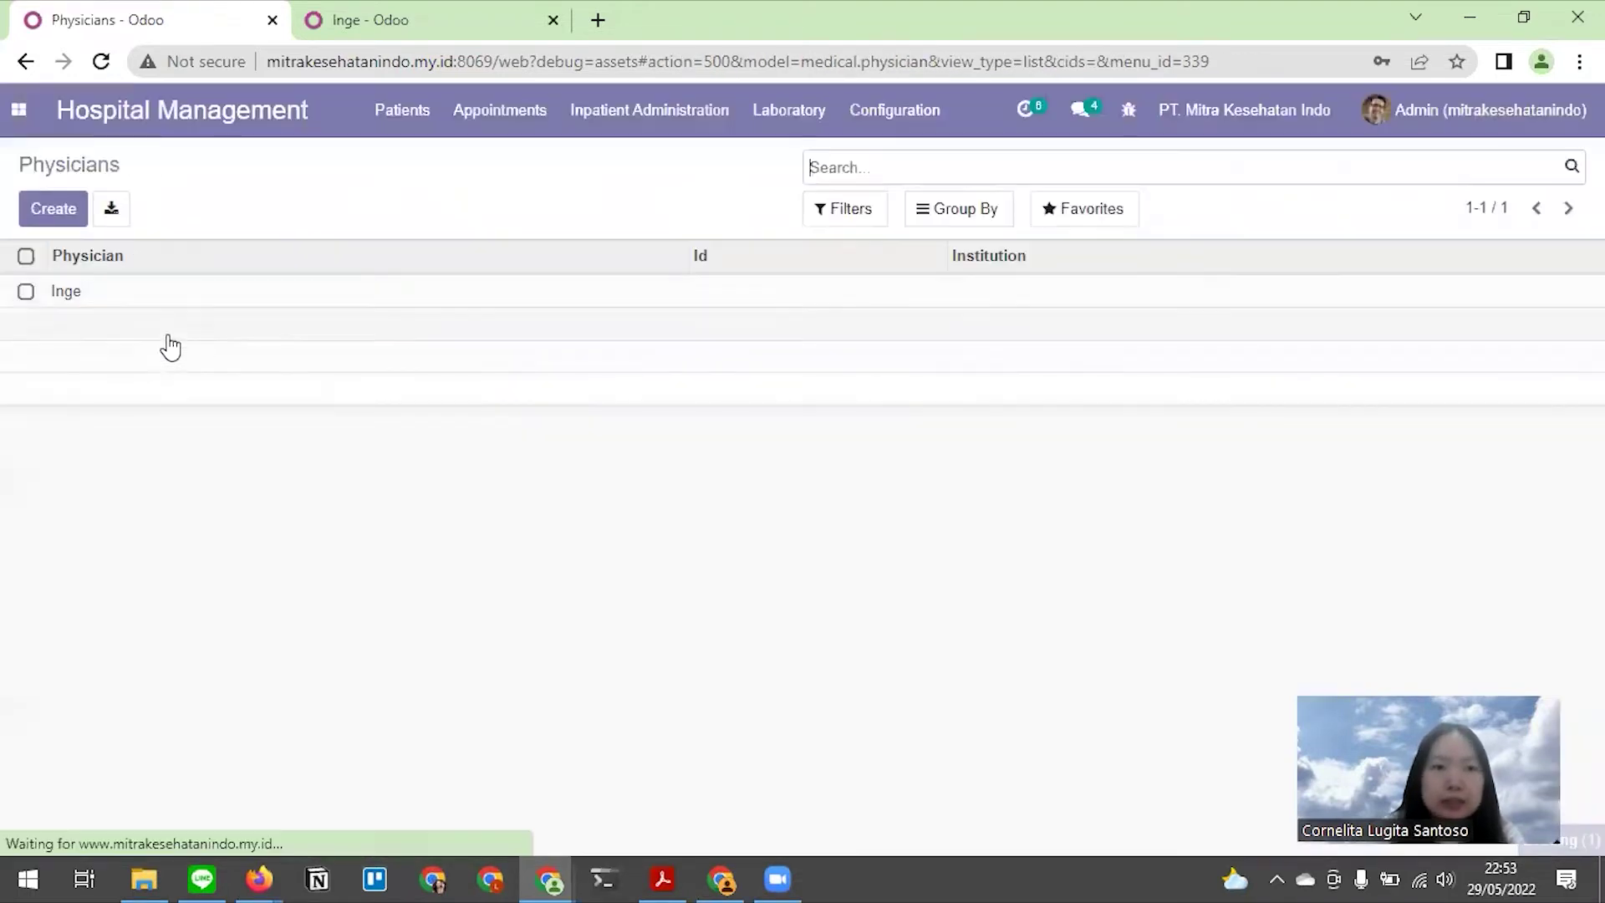
Open Inge's existing physician record and scroll the Medium draft to the Membuat Product section
click(65, 294)
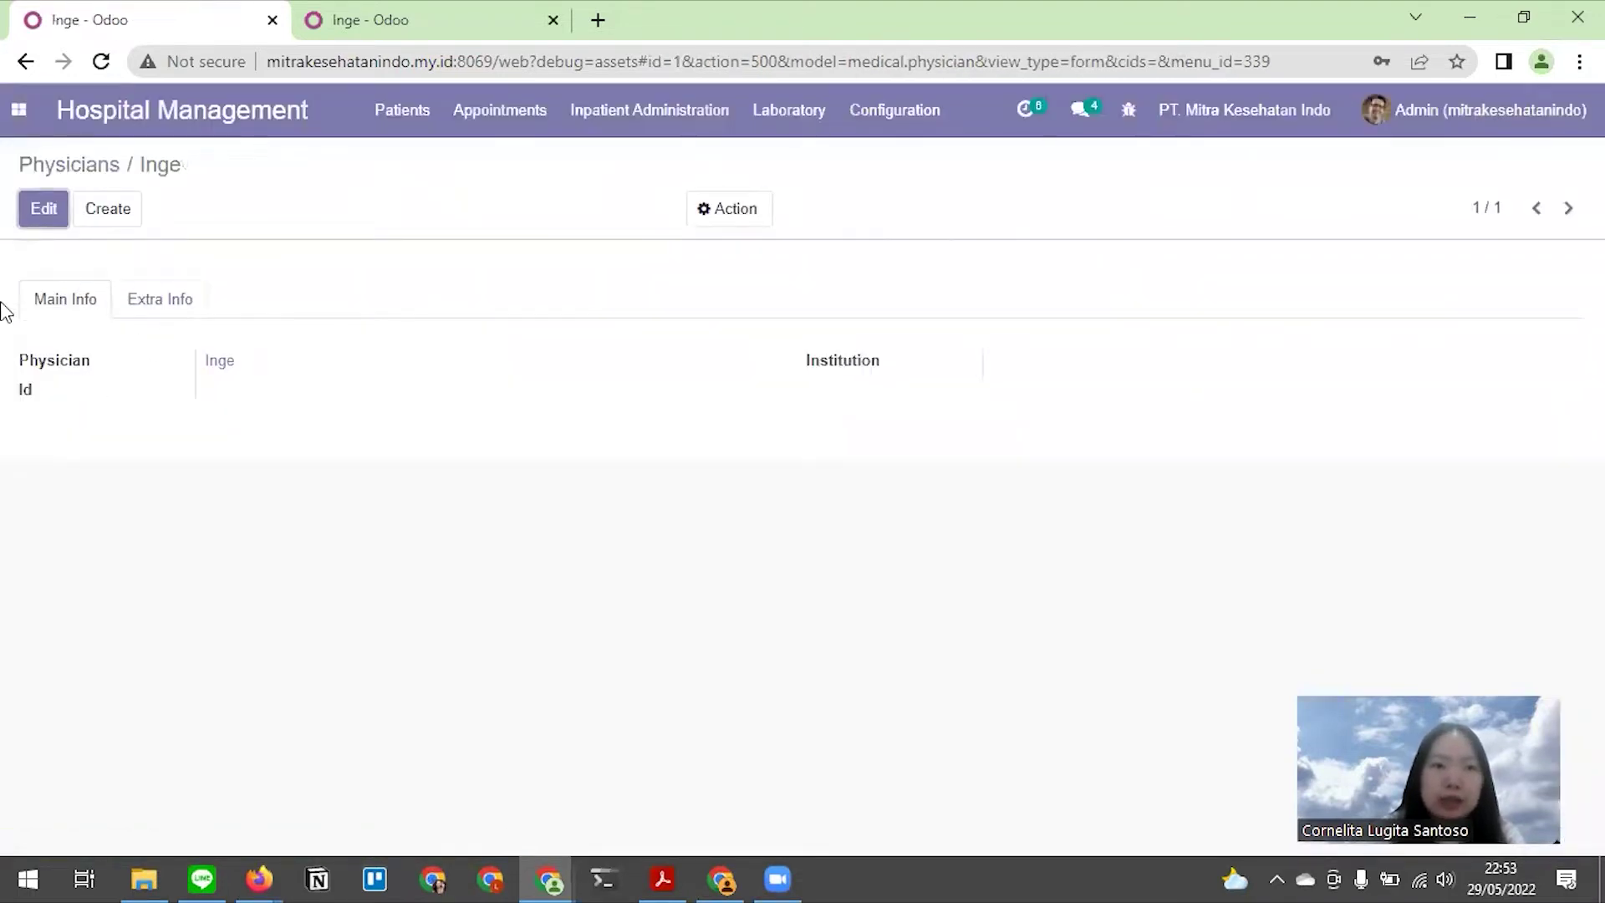
key(alt+Tab)
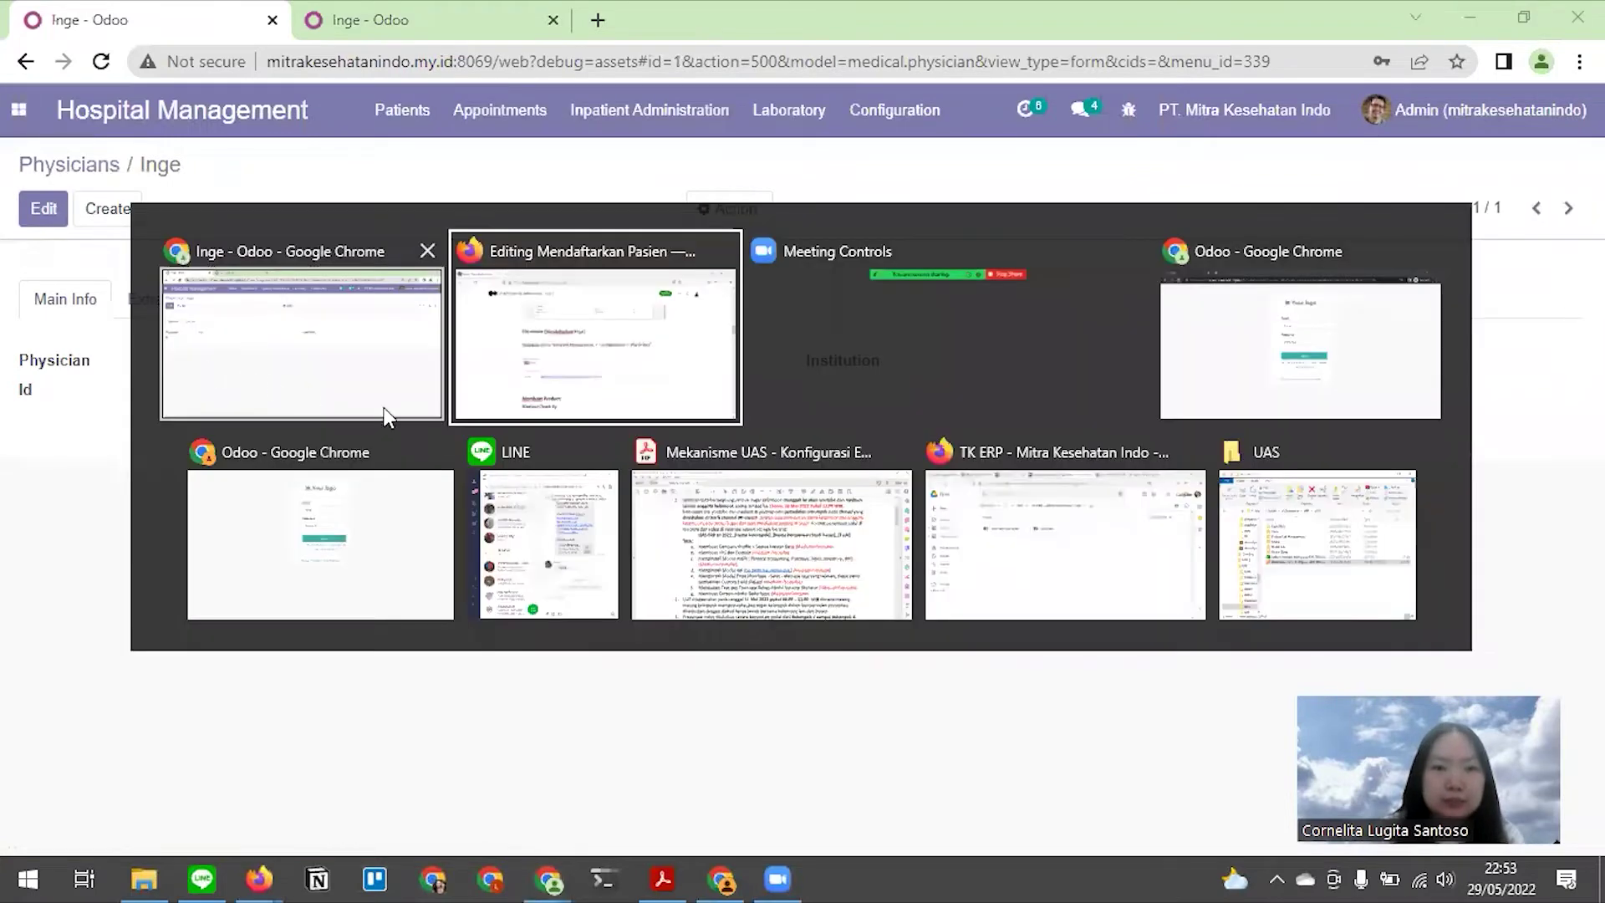
scroll(435, 309, down, 3)
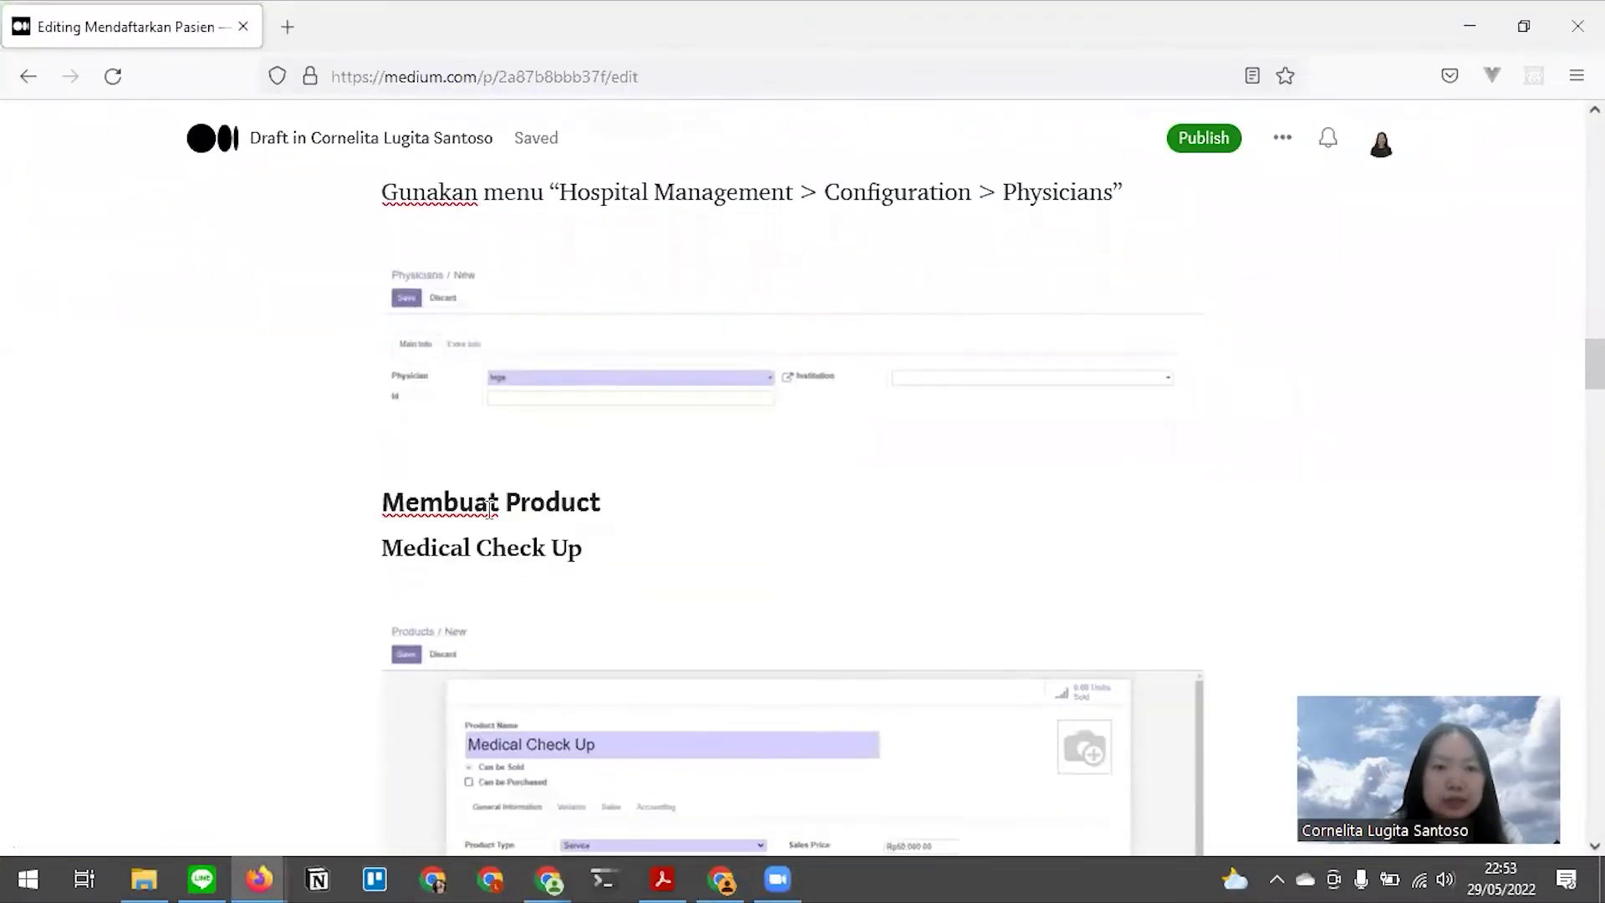
scroll(489, 504, down, 2)
Highlight the Medical Check Up heading in the Medium draft
drag(512, 382, 602, 383)
click(419, 446)
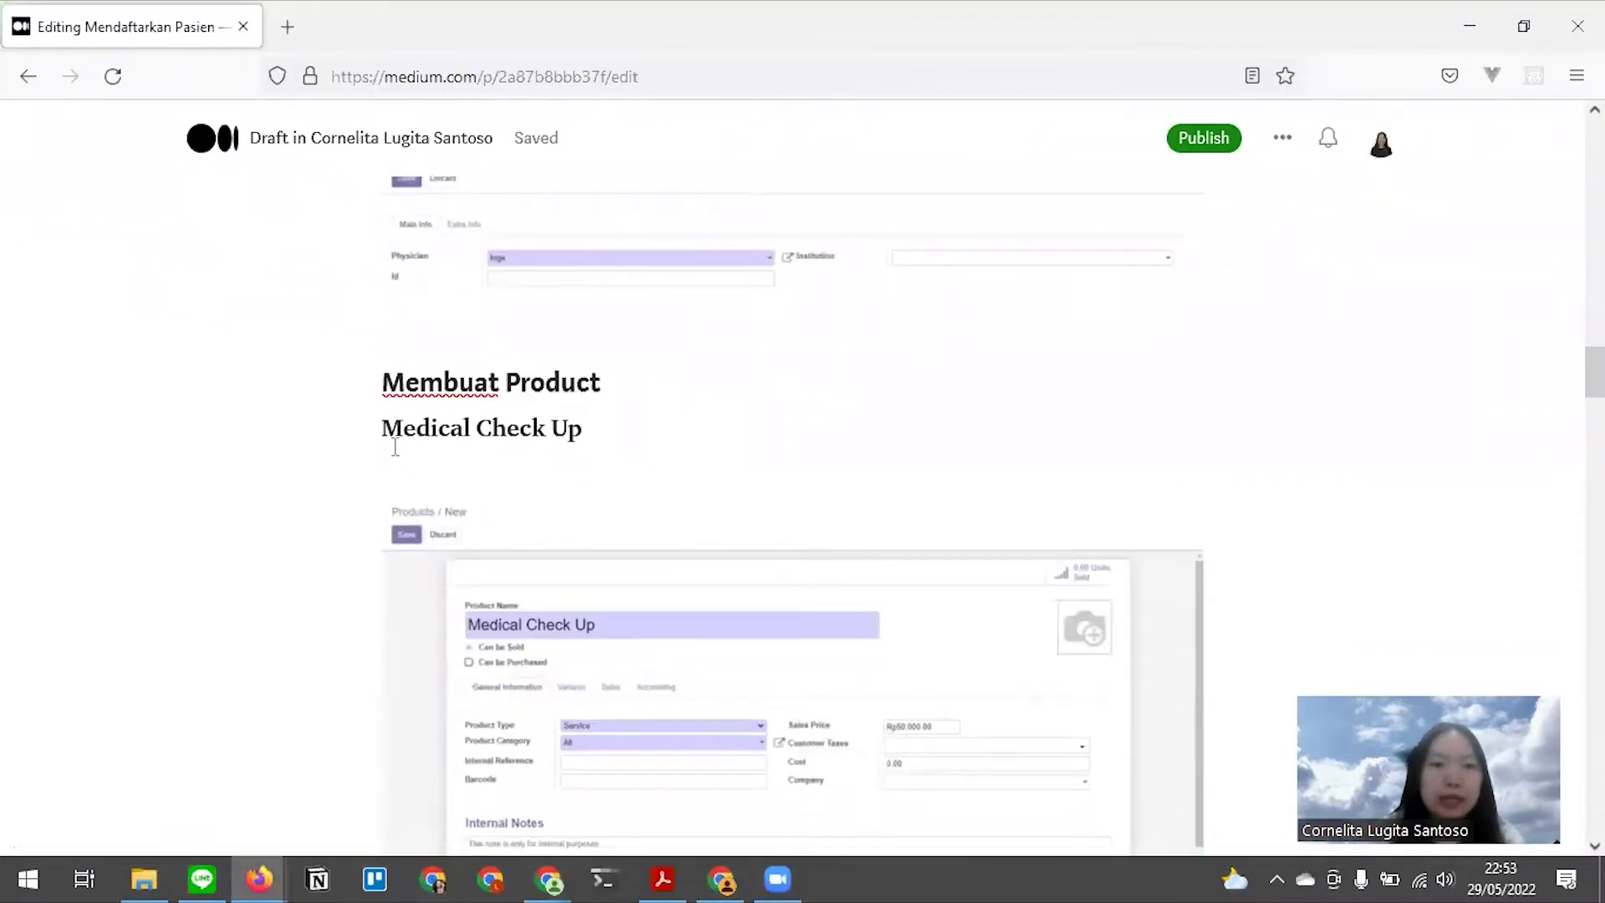
drag(377, 437, 663, 437)
Create a new product from Purchase > Products > Products in Odoo
key(alt+Tab)
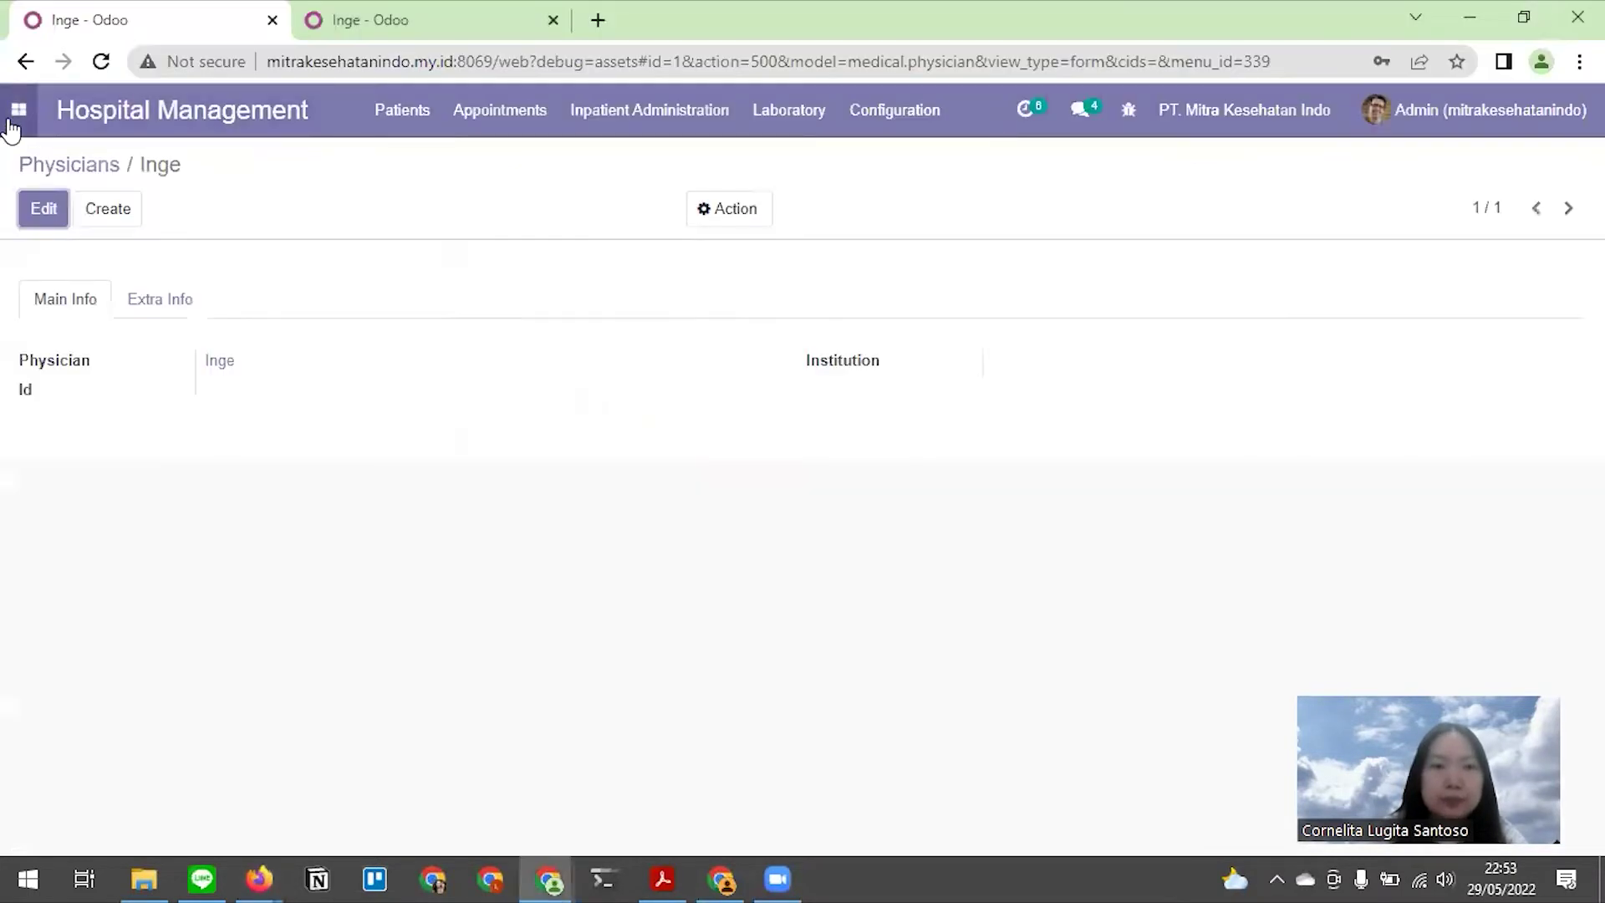
click(16, 115)
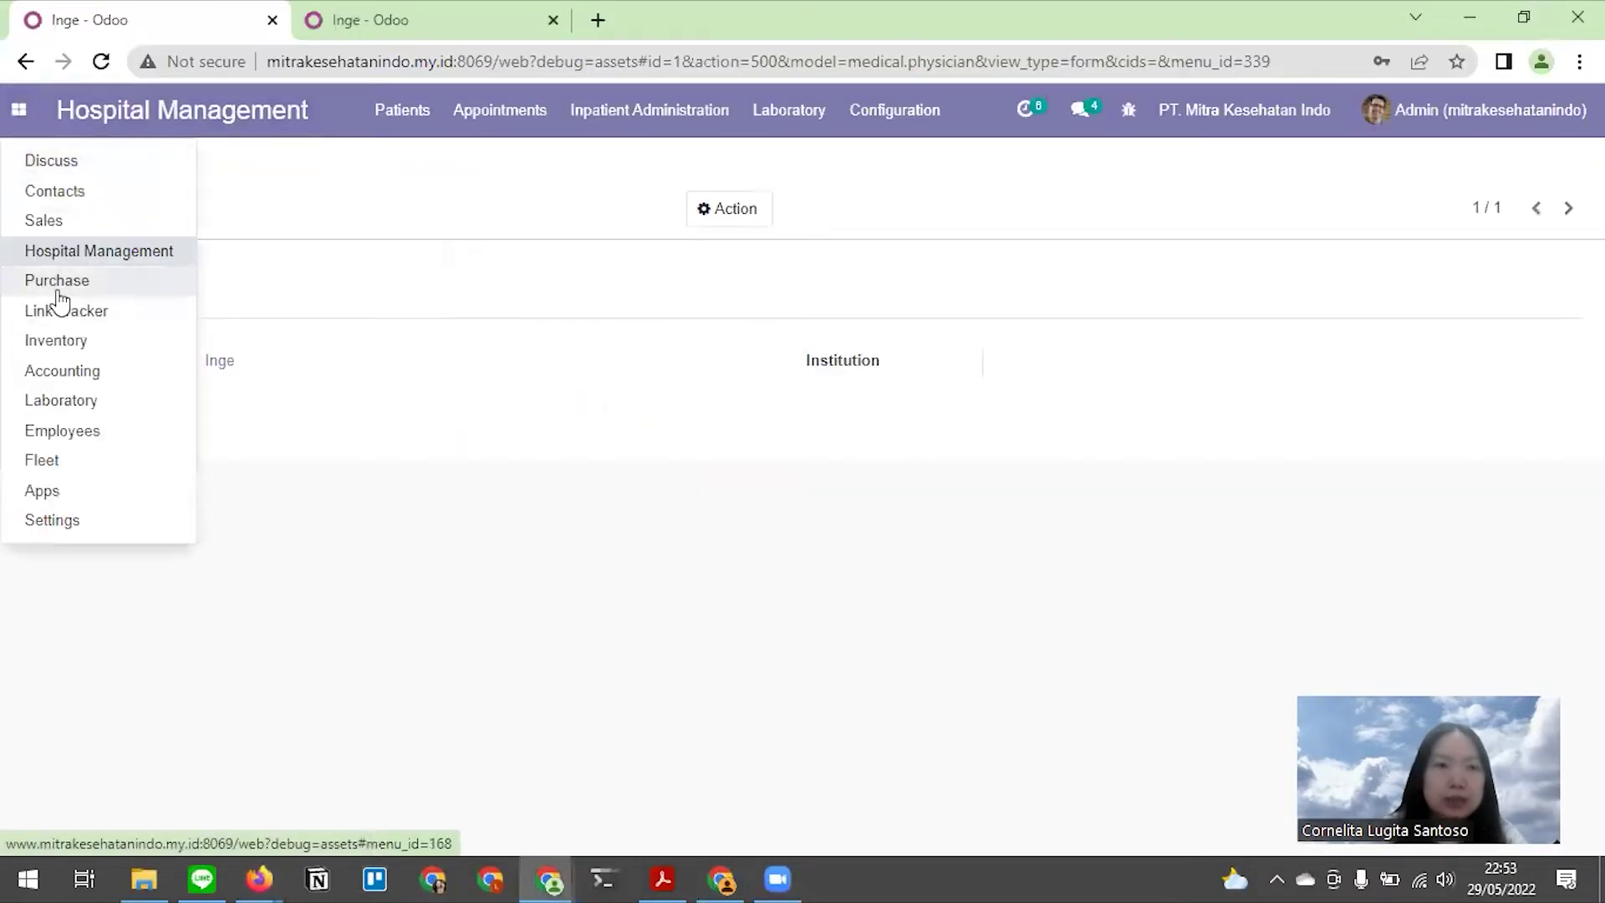
click(59, 293)
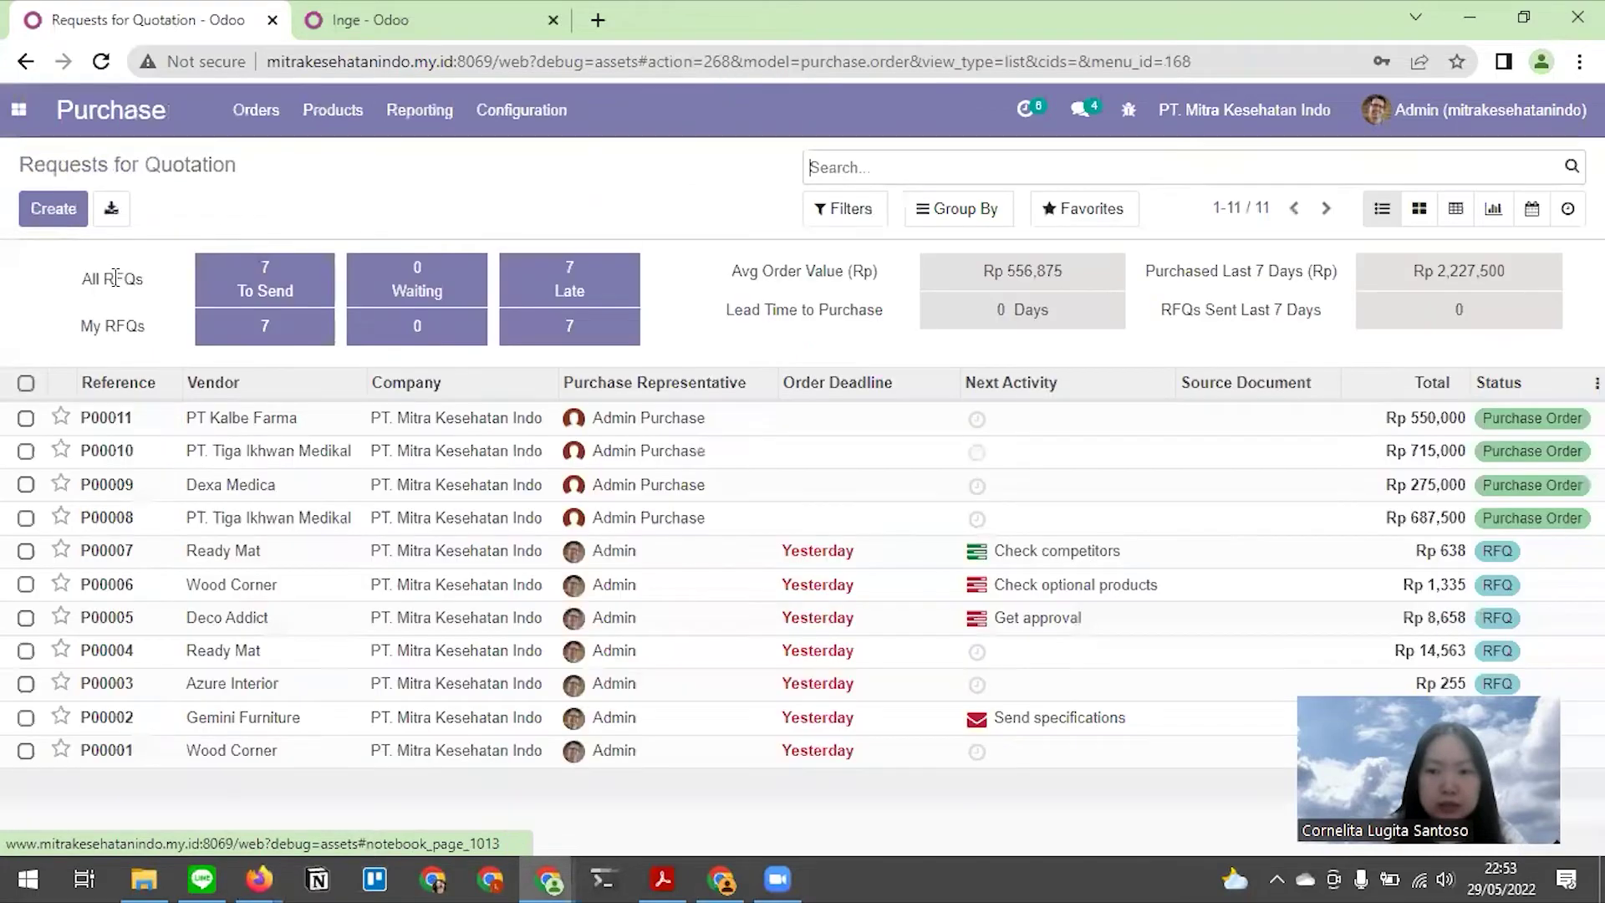
click(333, 110)
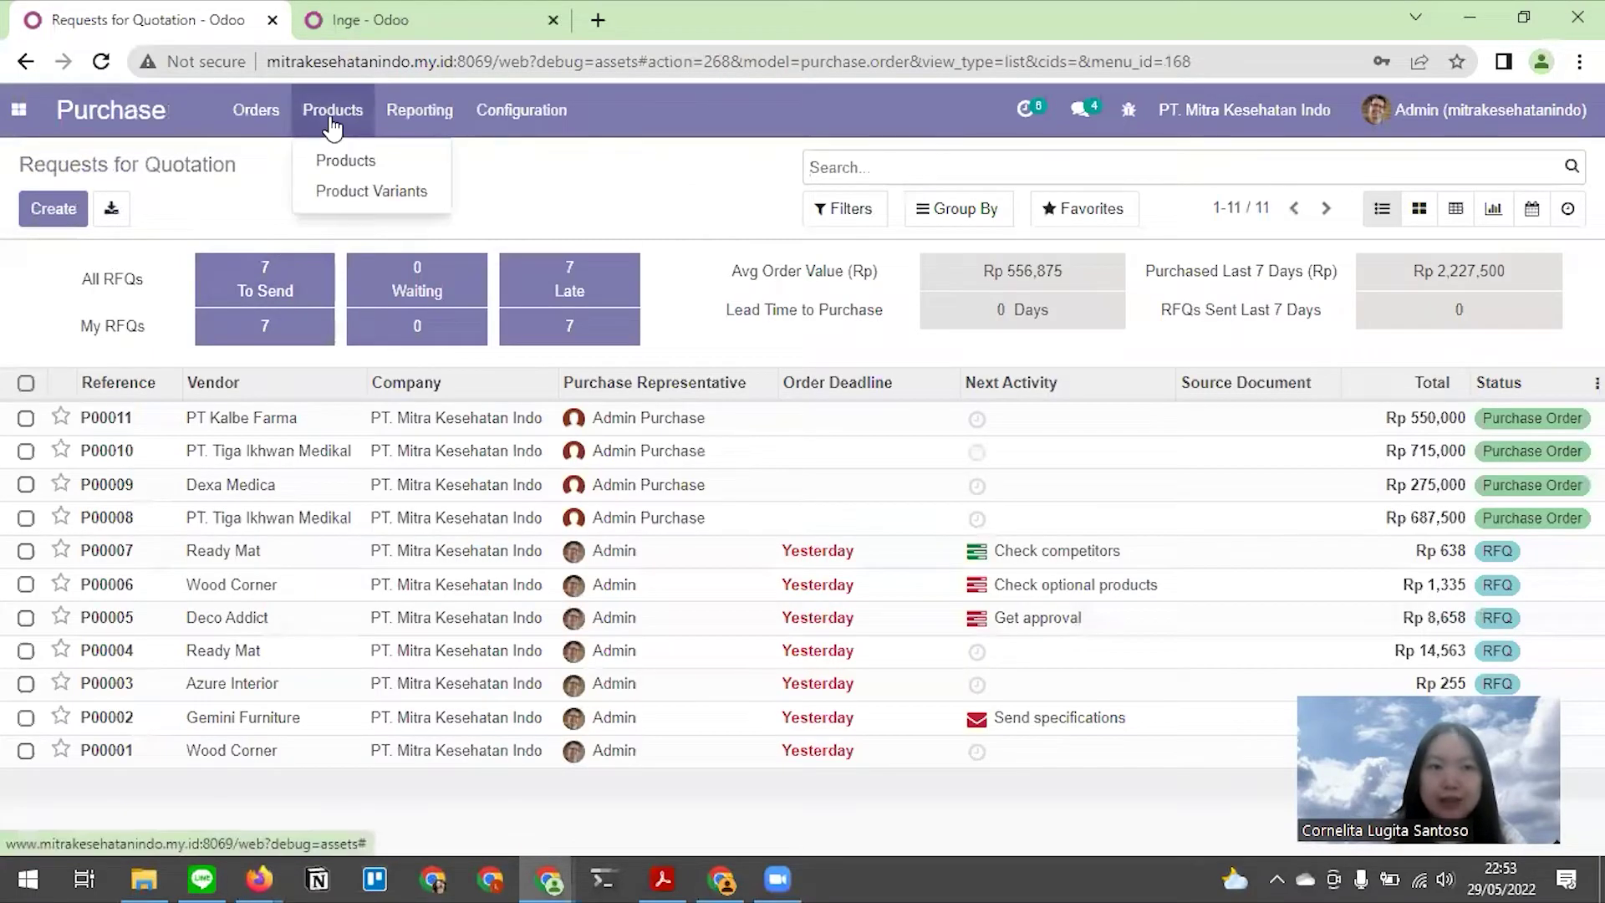
click(345, 160)
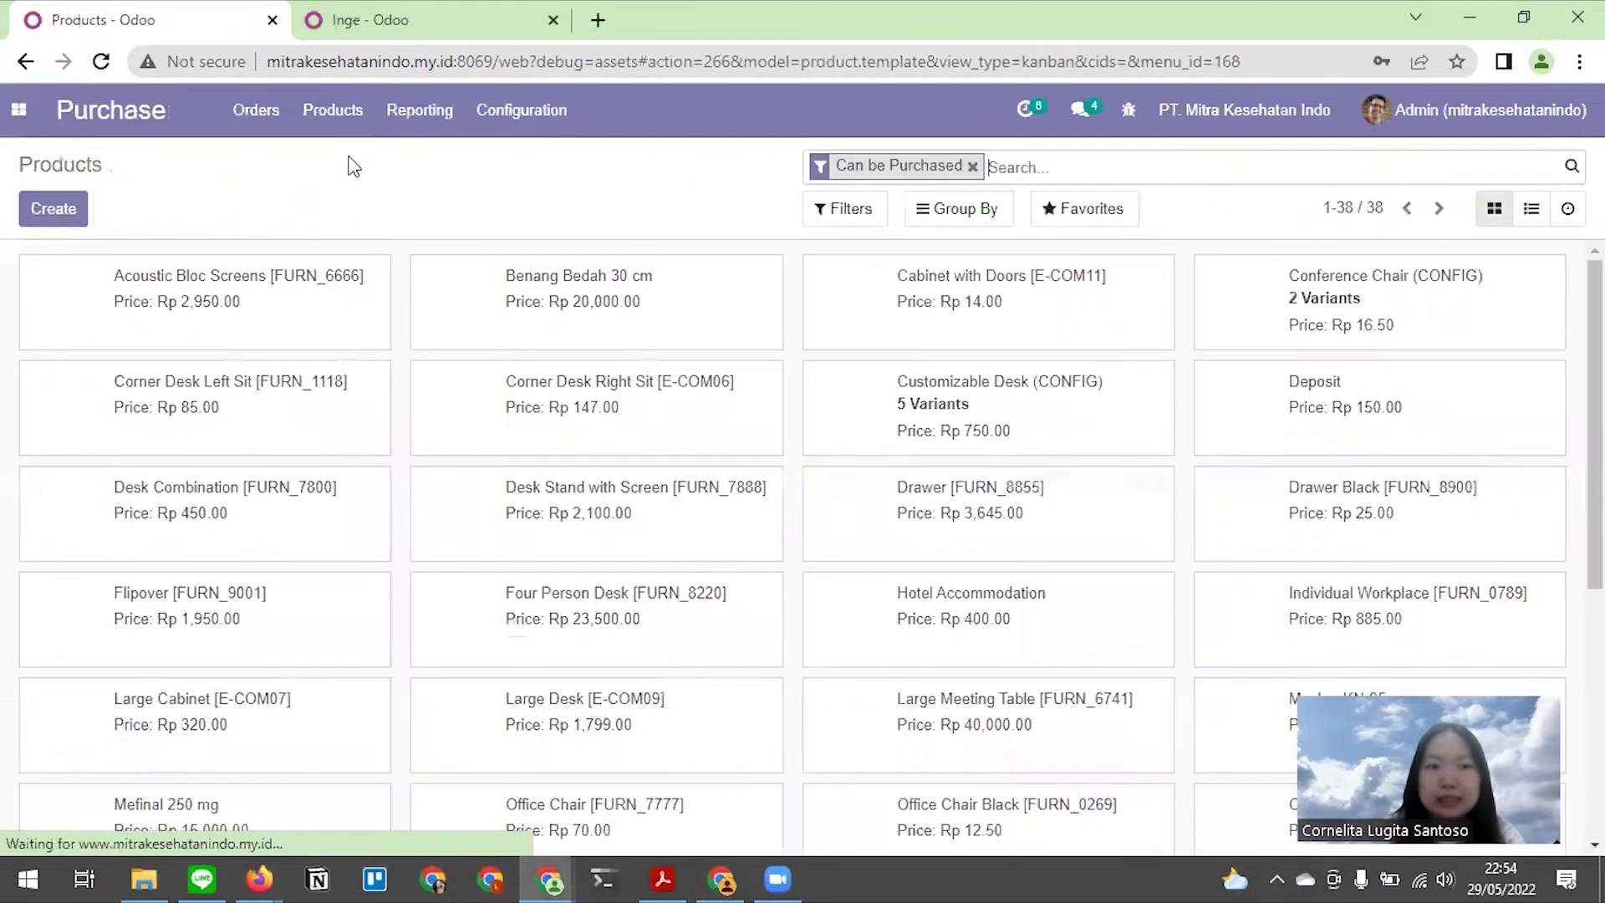
click(52, 210)
Name the product 'Medical Check Up', untick Can be Purchased, and make it a Service
click(267, 374)
text(Medical C)
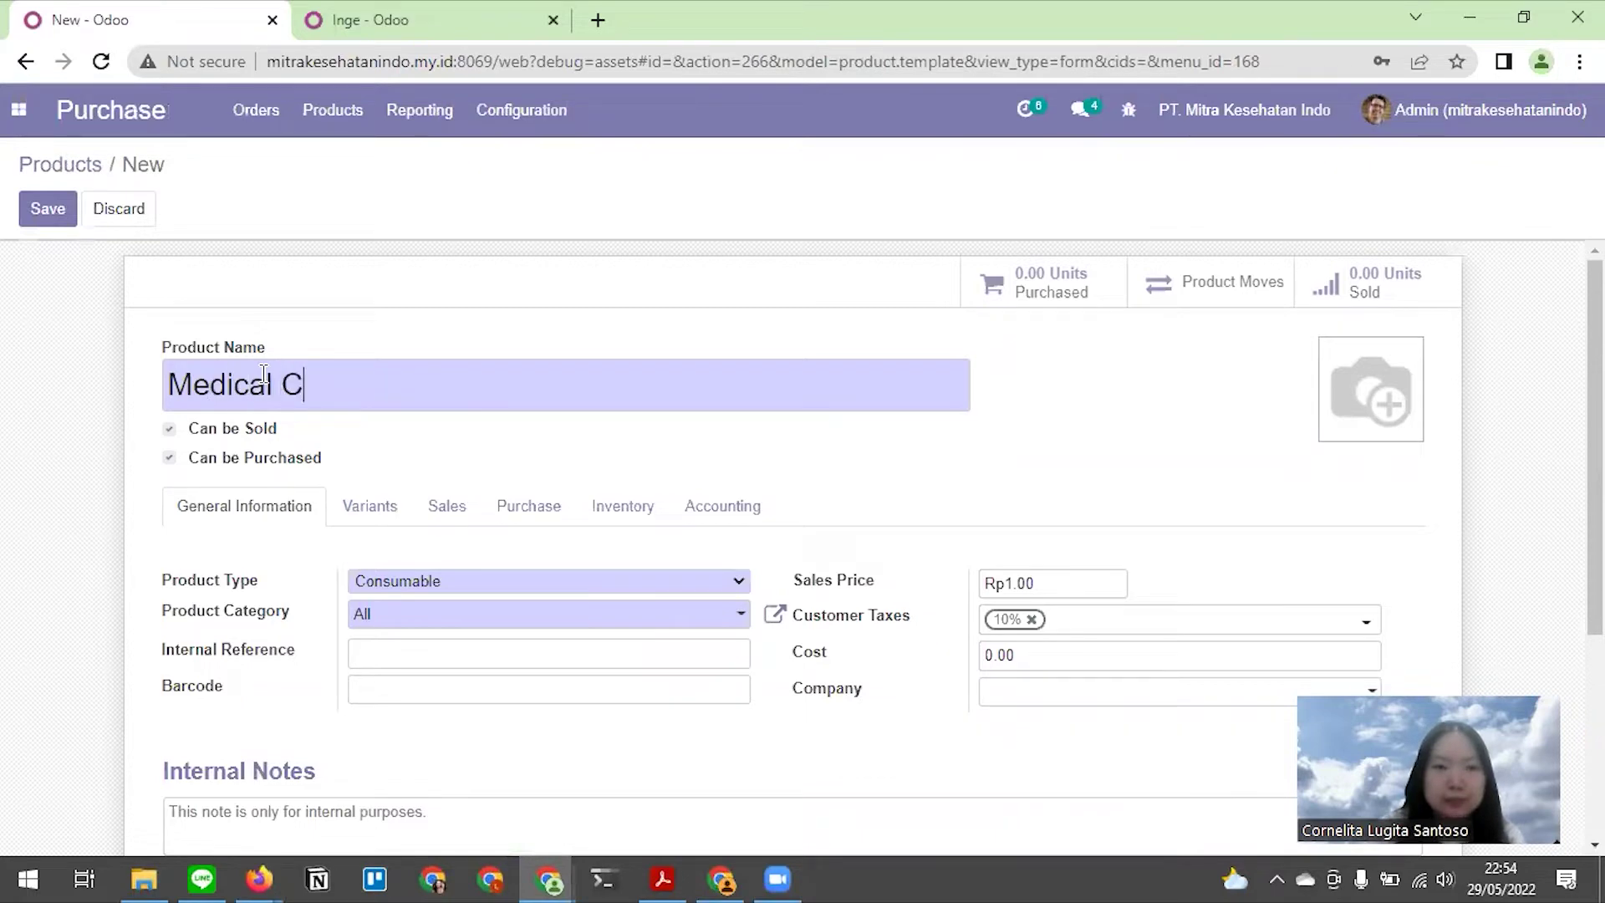
text(heck Up)
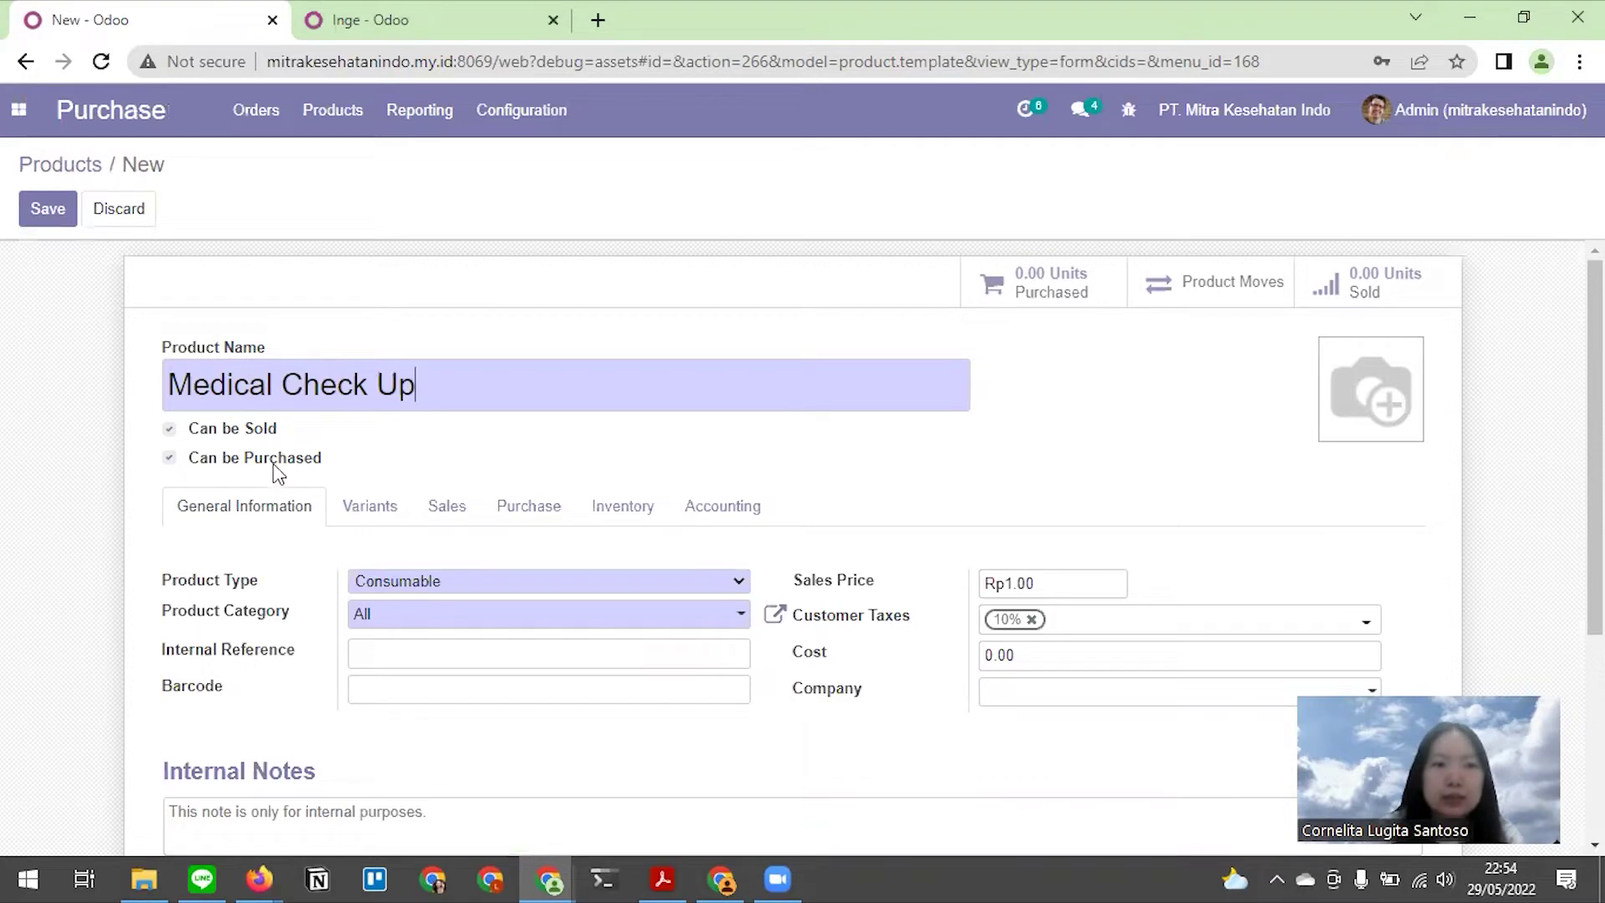
click(169, 458)
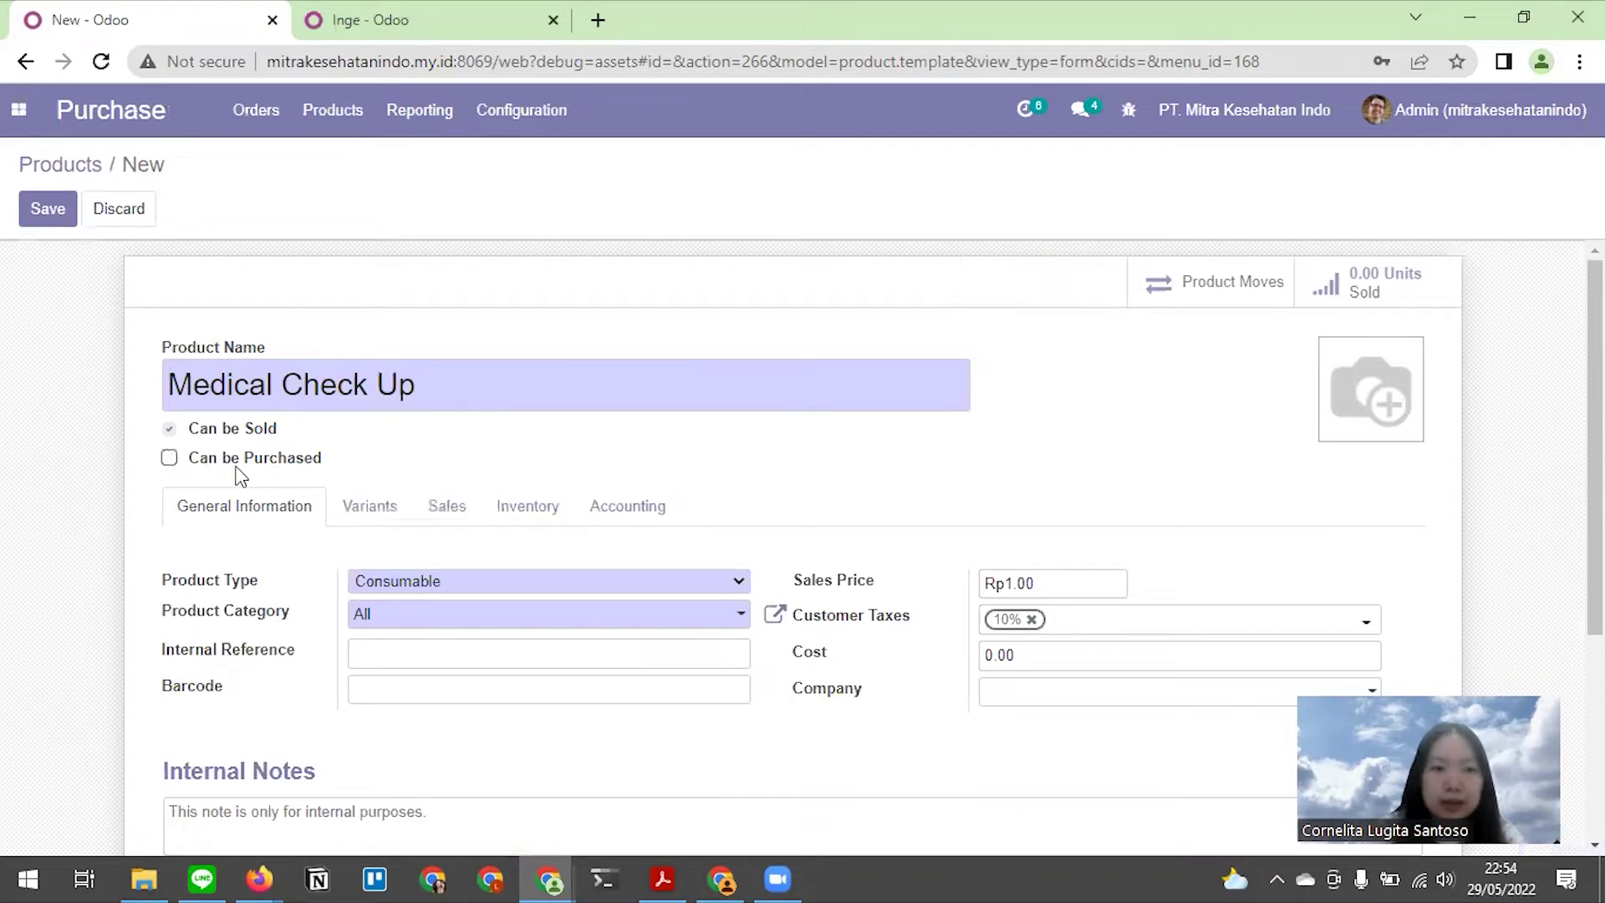
click(428, 589)
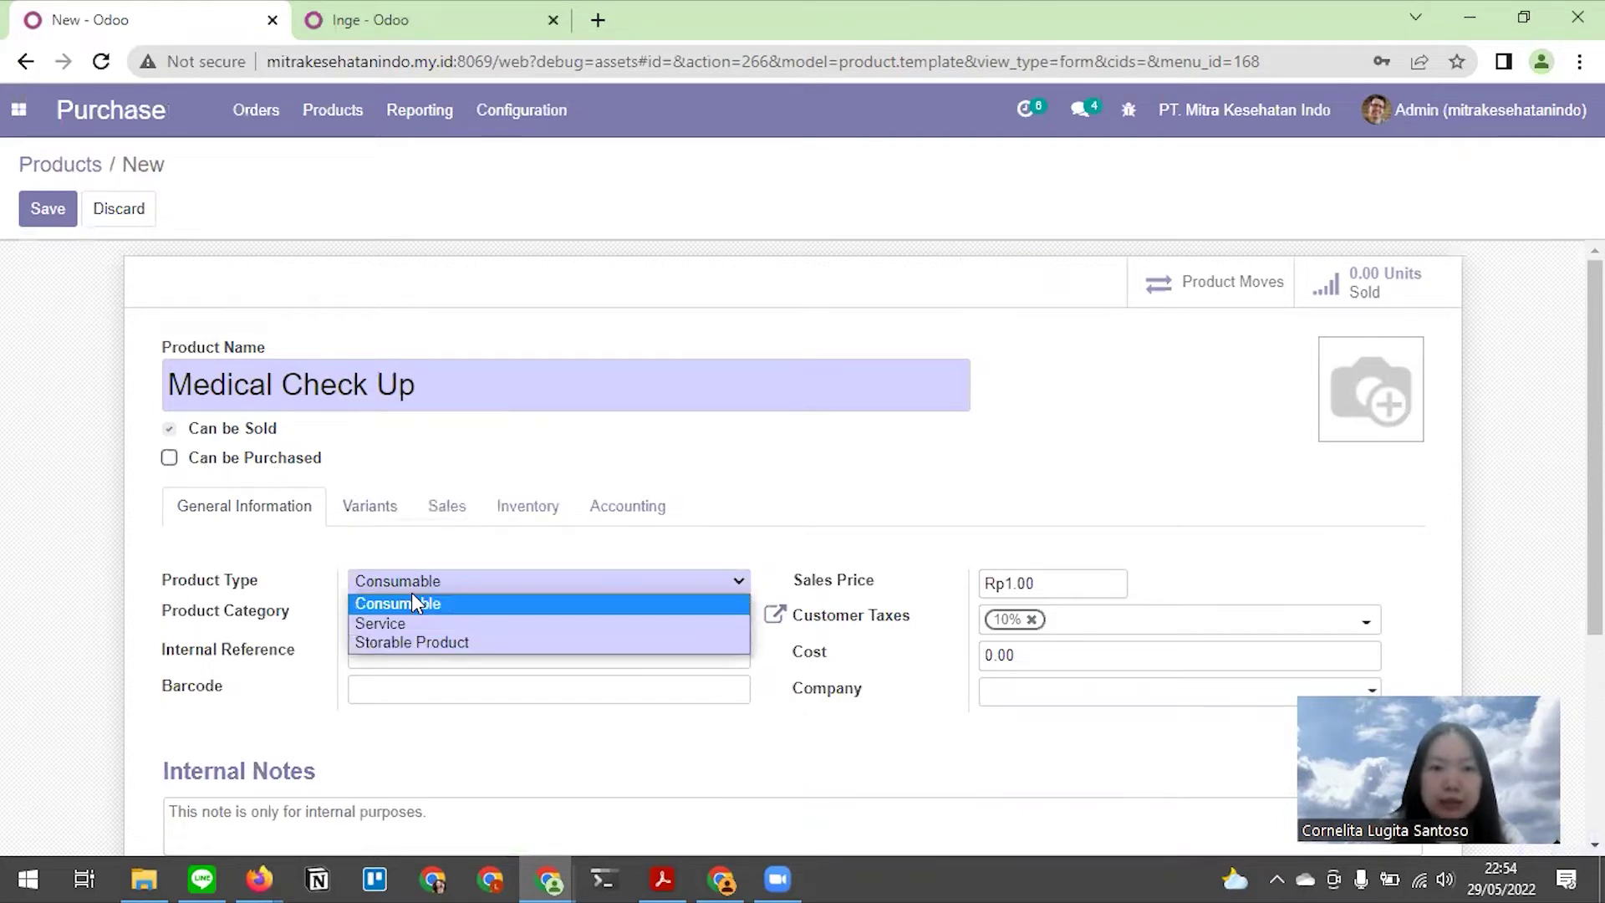
click(408, 623)
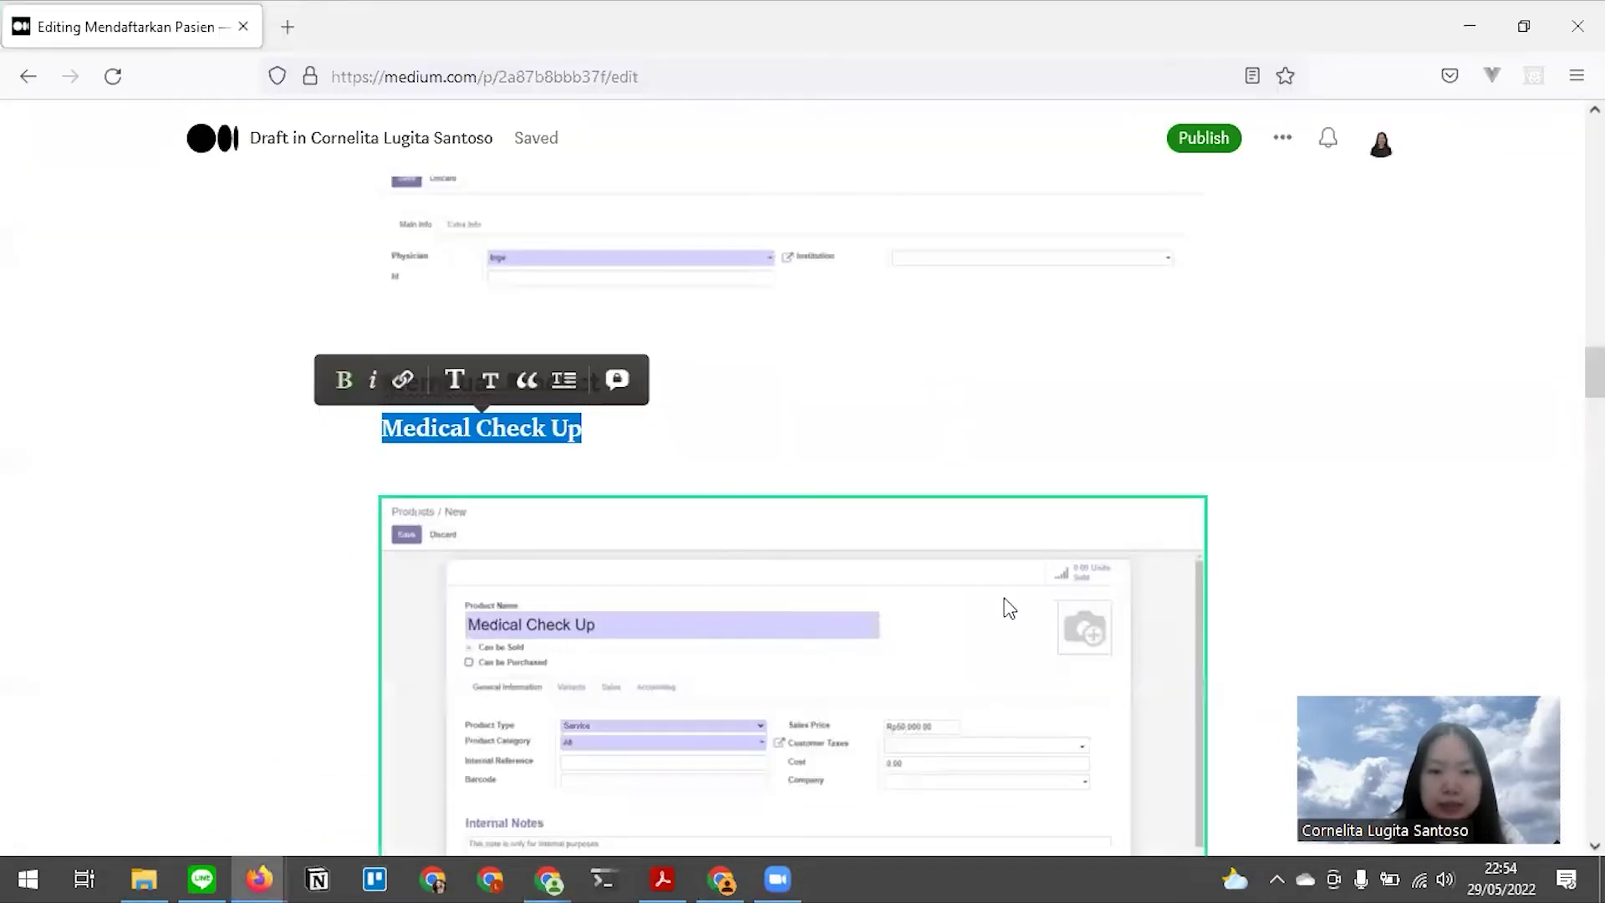
Remove the 10% customer tax, compare the form with the Medium draft, and return to Products
scroll(739, 535, down, 3)
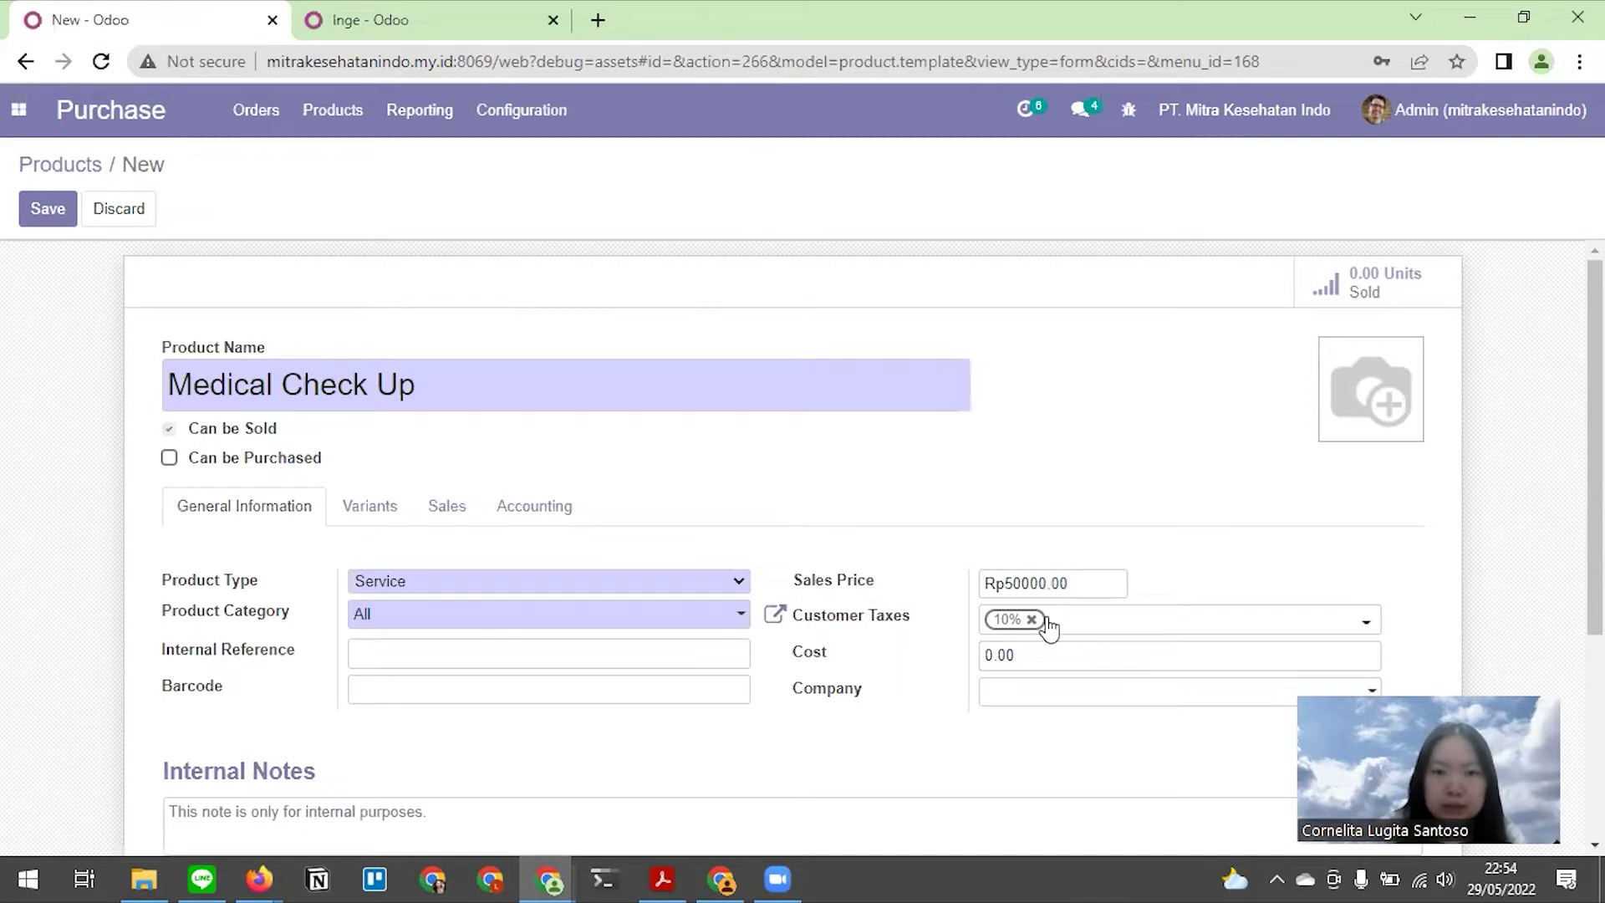
click(1031, 620)
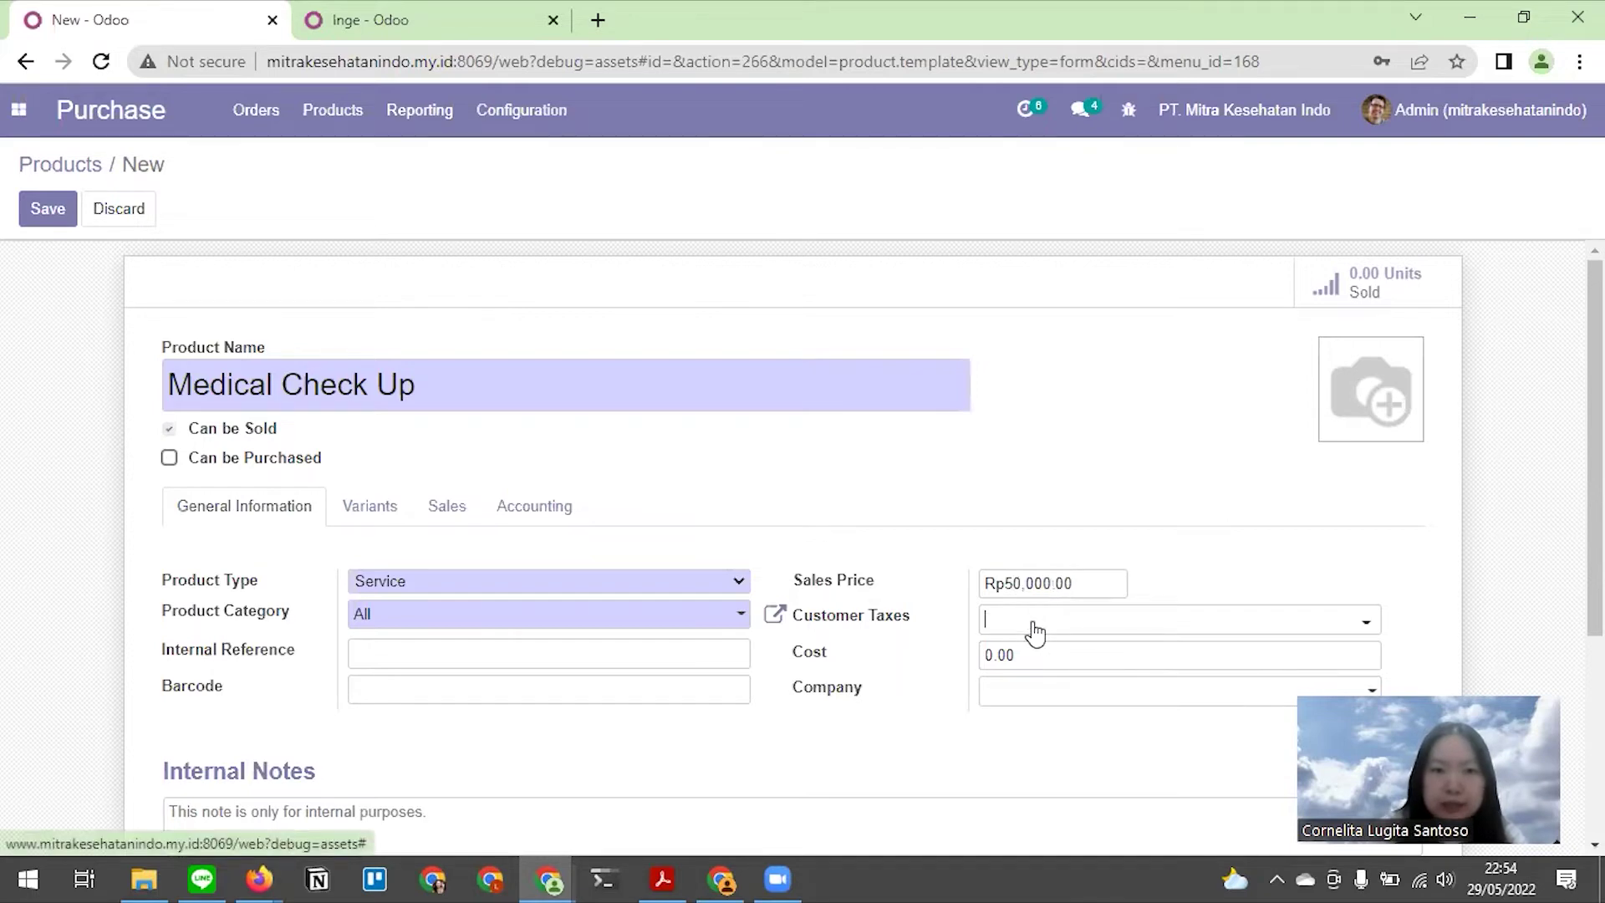
scroll(999, 510, down, 2)
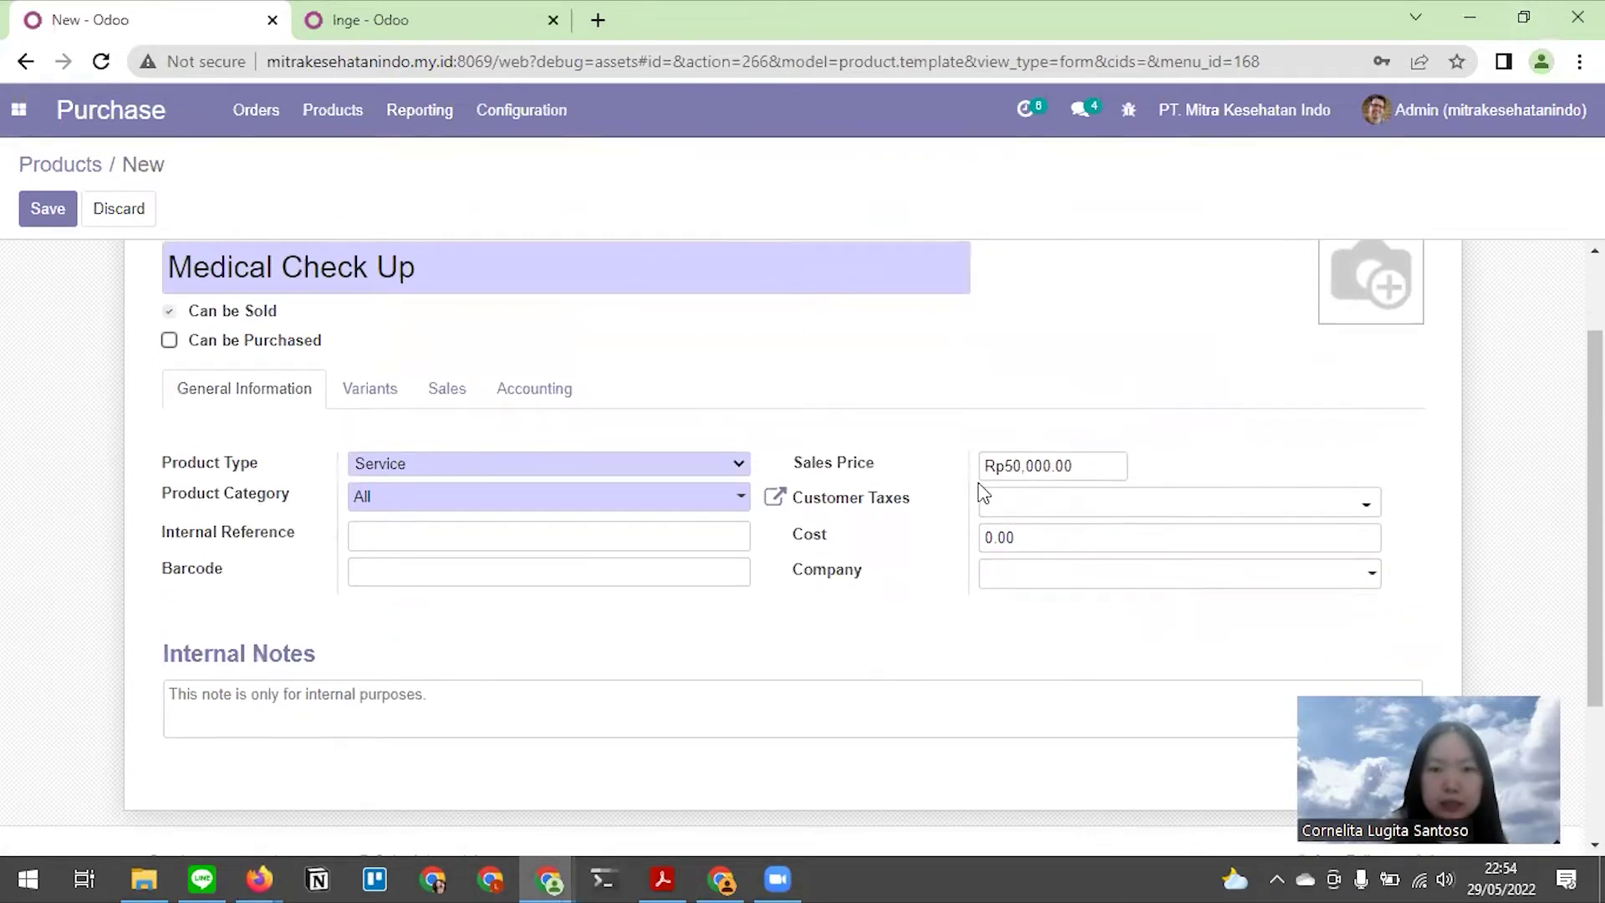
scroll(962, 473, down, 3)
scroll(961, 474, up, 5)
key(alt)
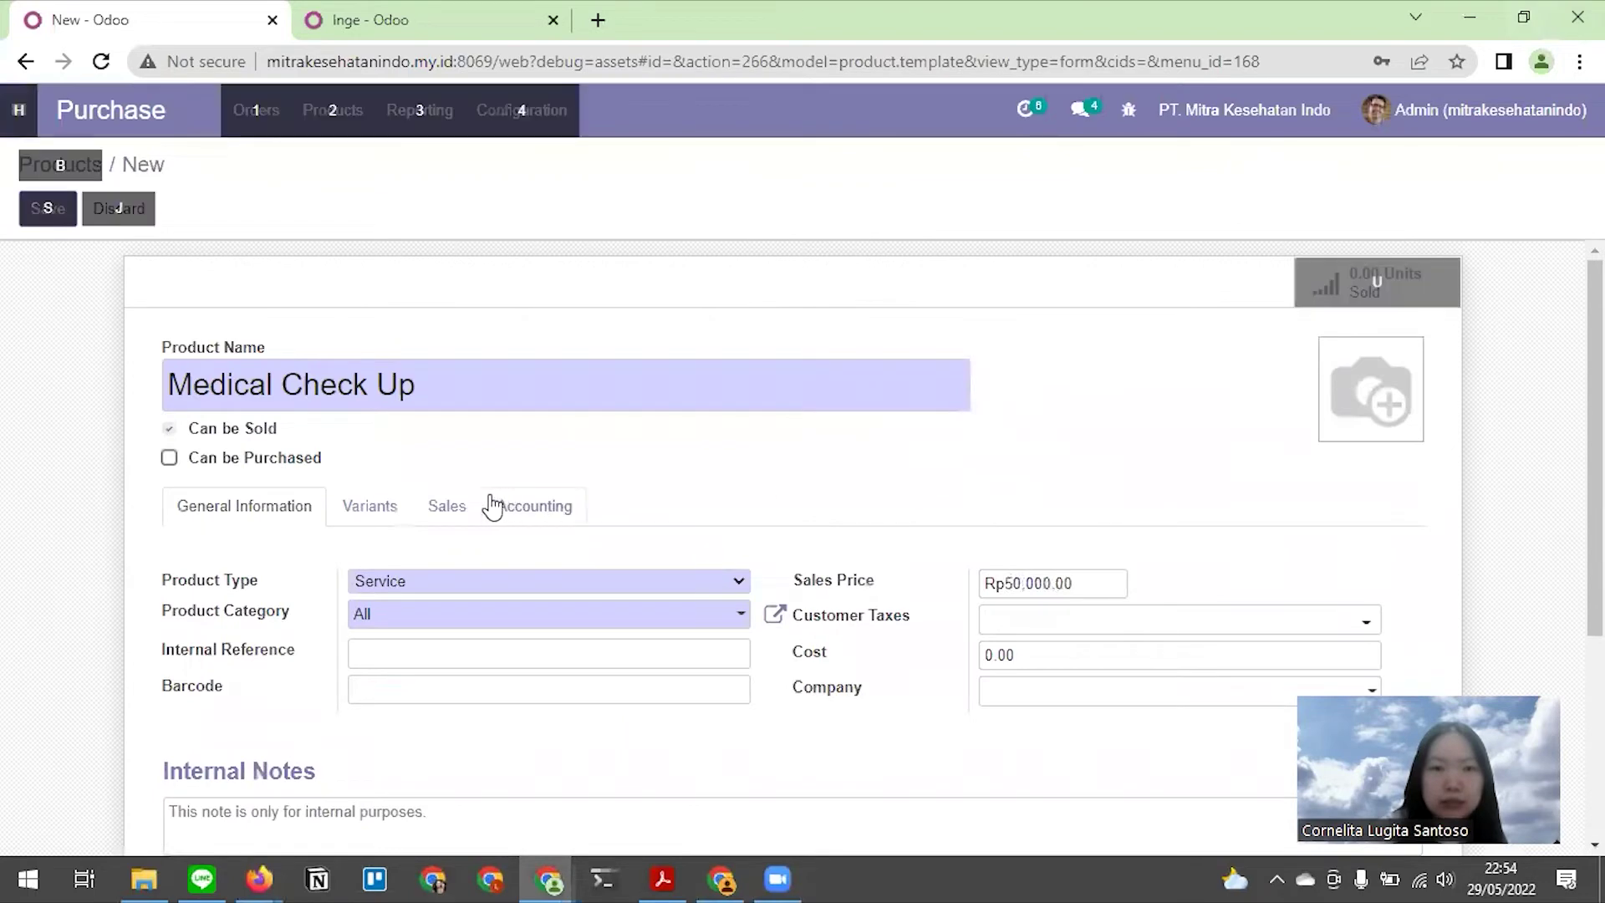
key(alt+Tab)
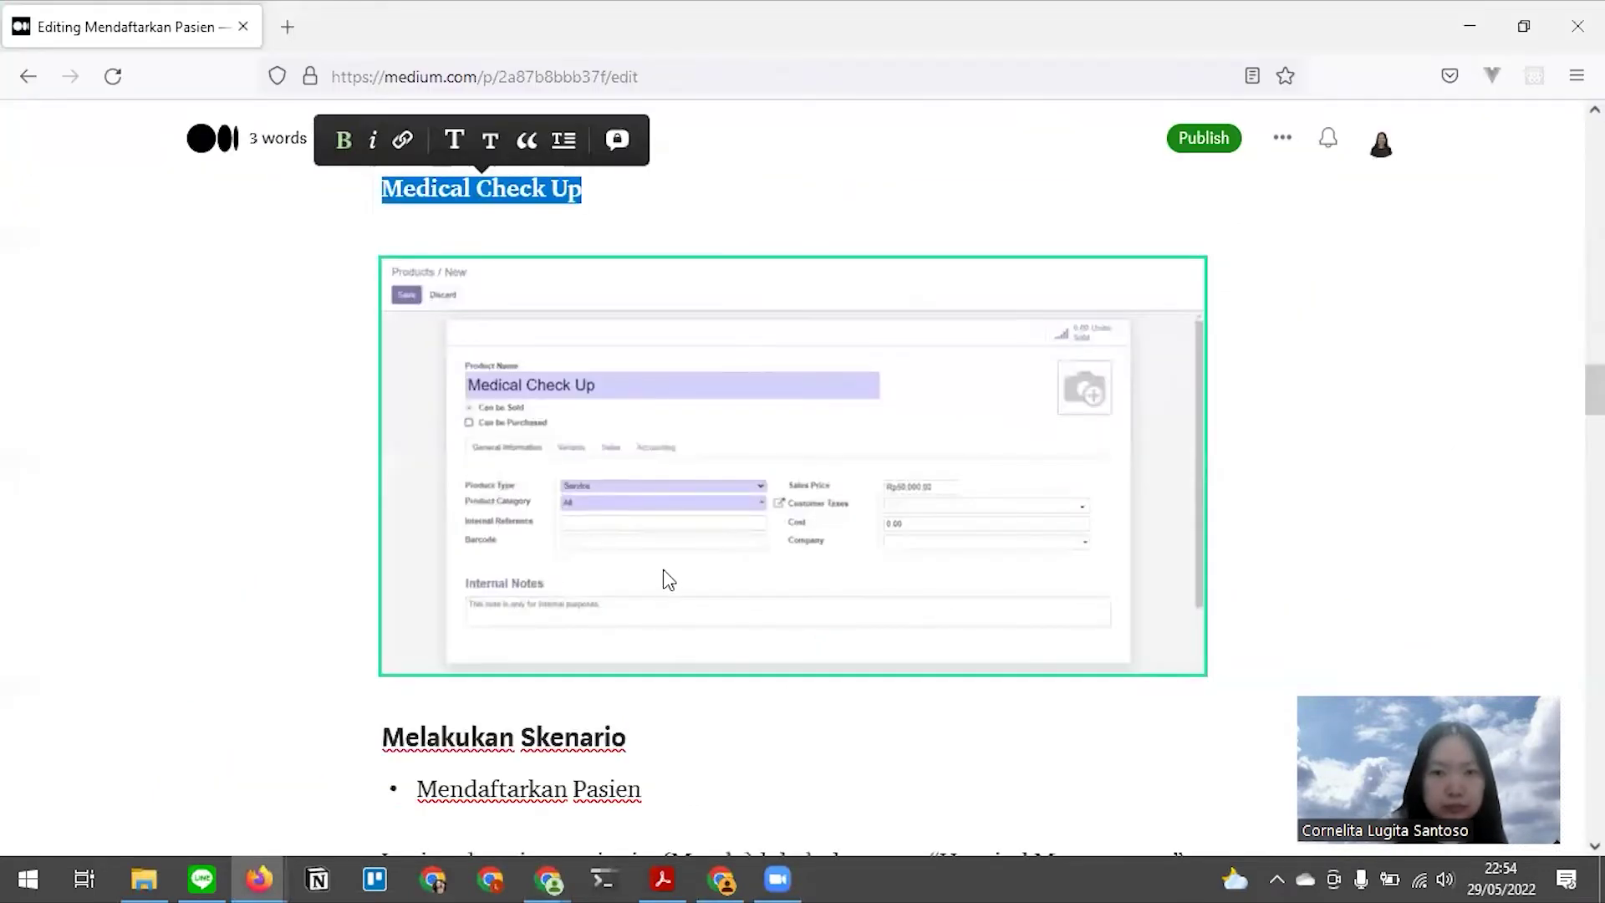
key(alt+Tab)
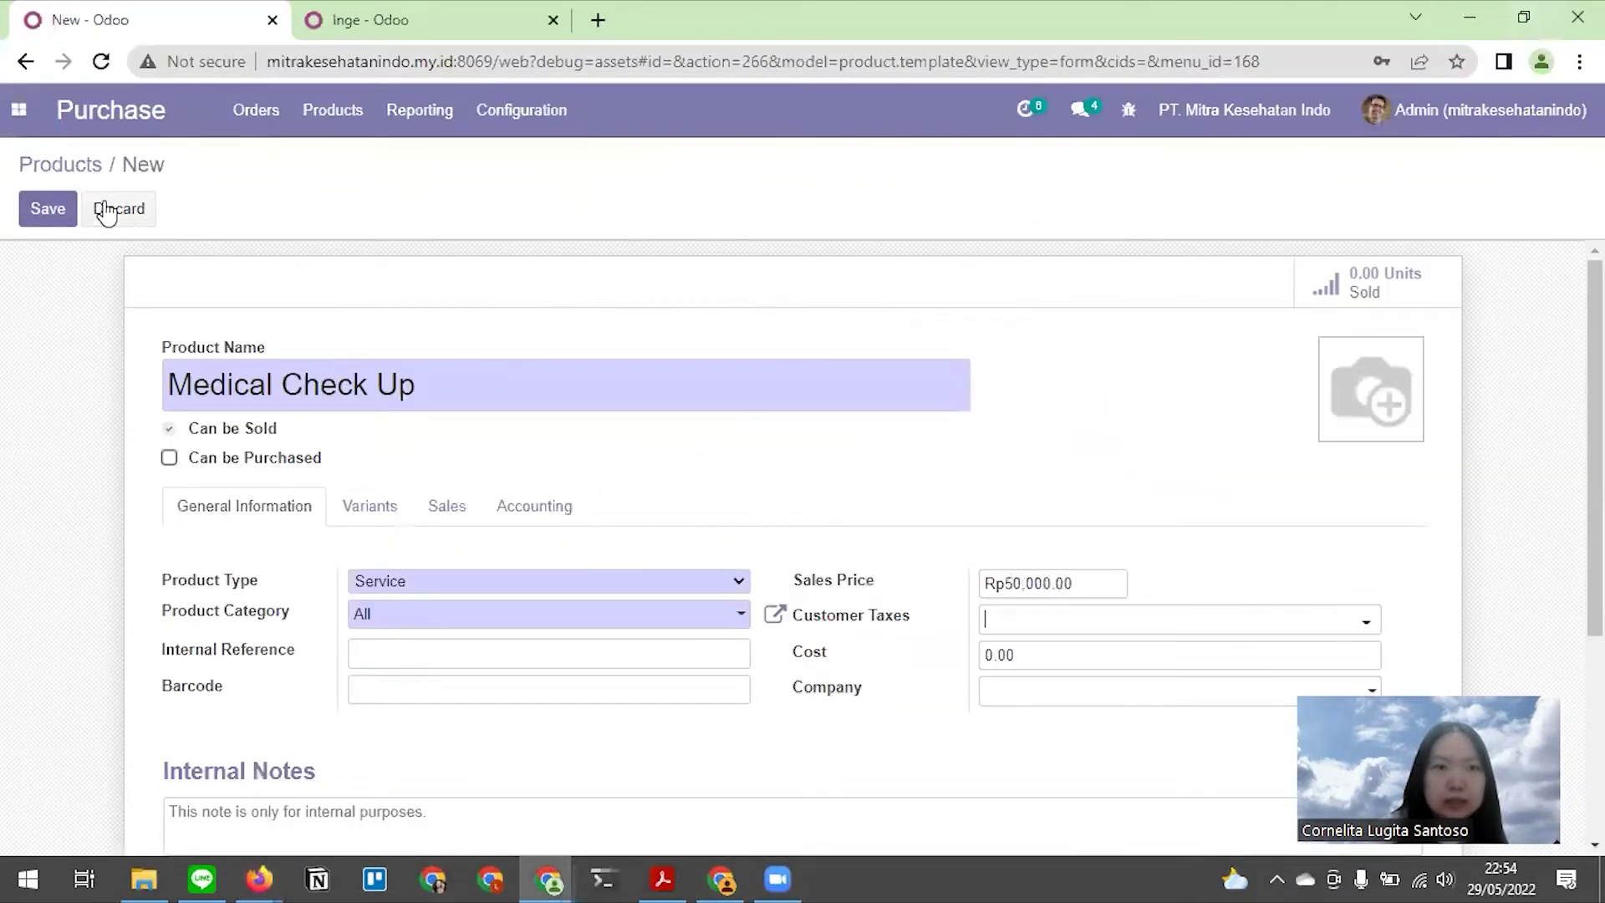
click(59, 172)
Clear the Can be Purchased filter and open the Medical Check Up product priced Rp 50,000.00
click(459, 262)
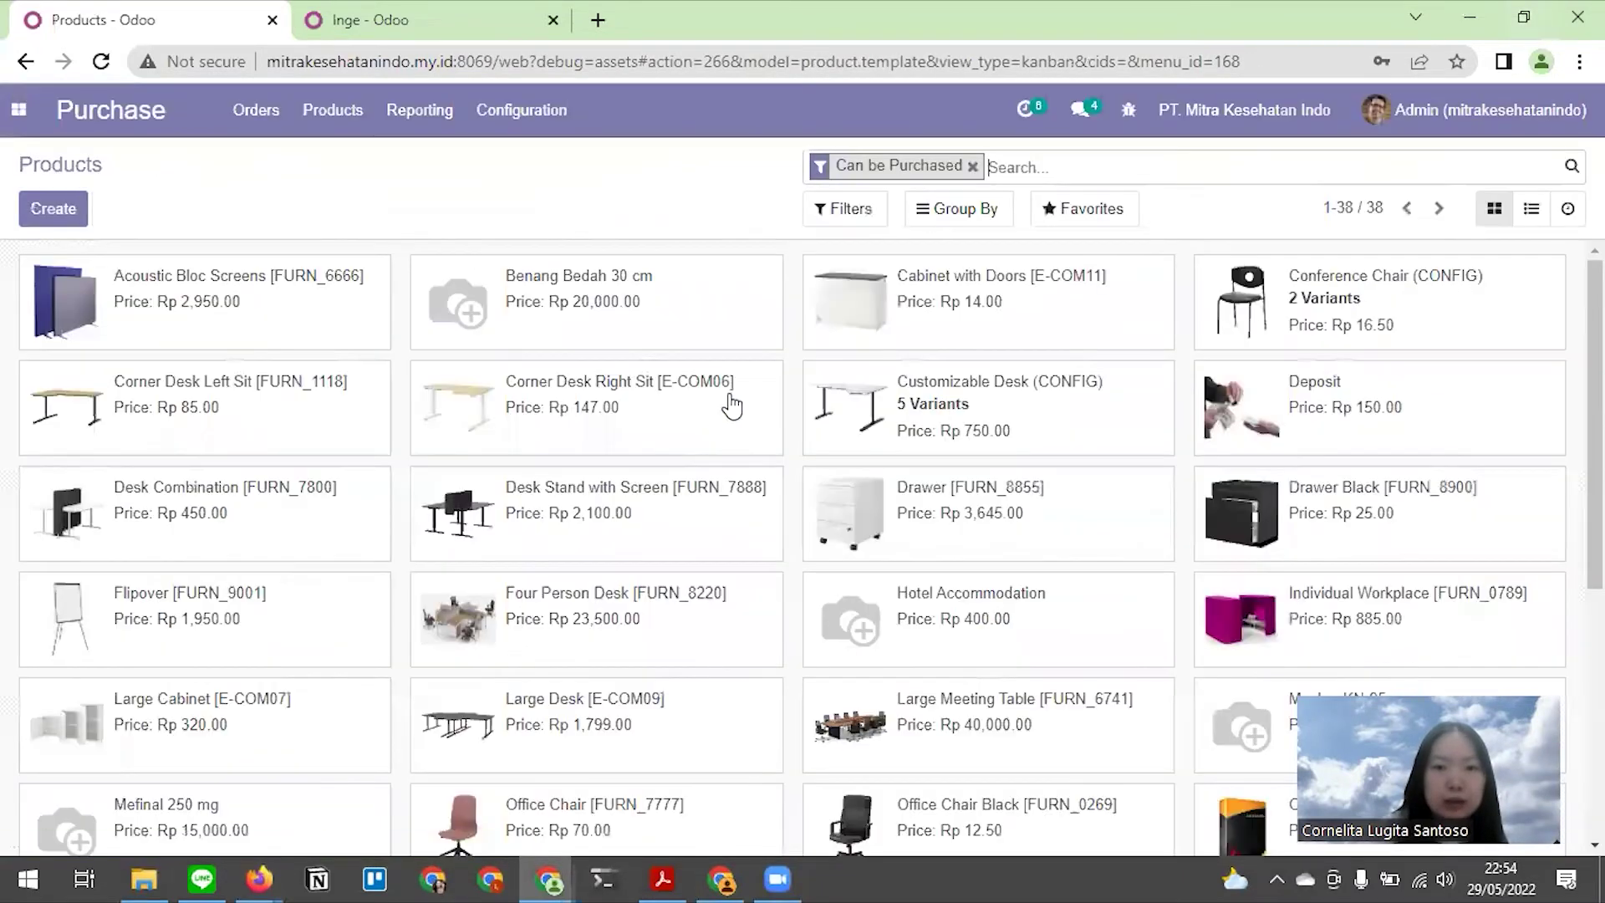
scroll(731, 407, down, 5)
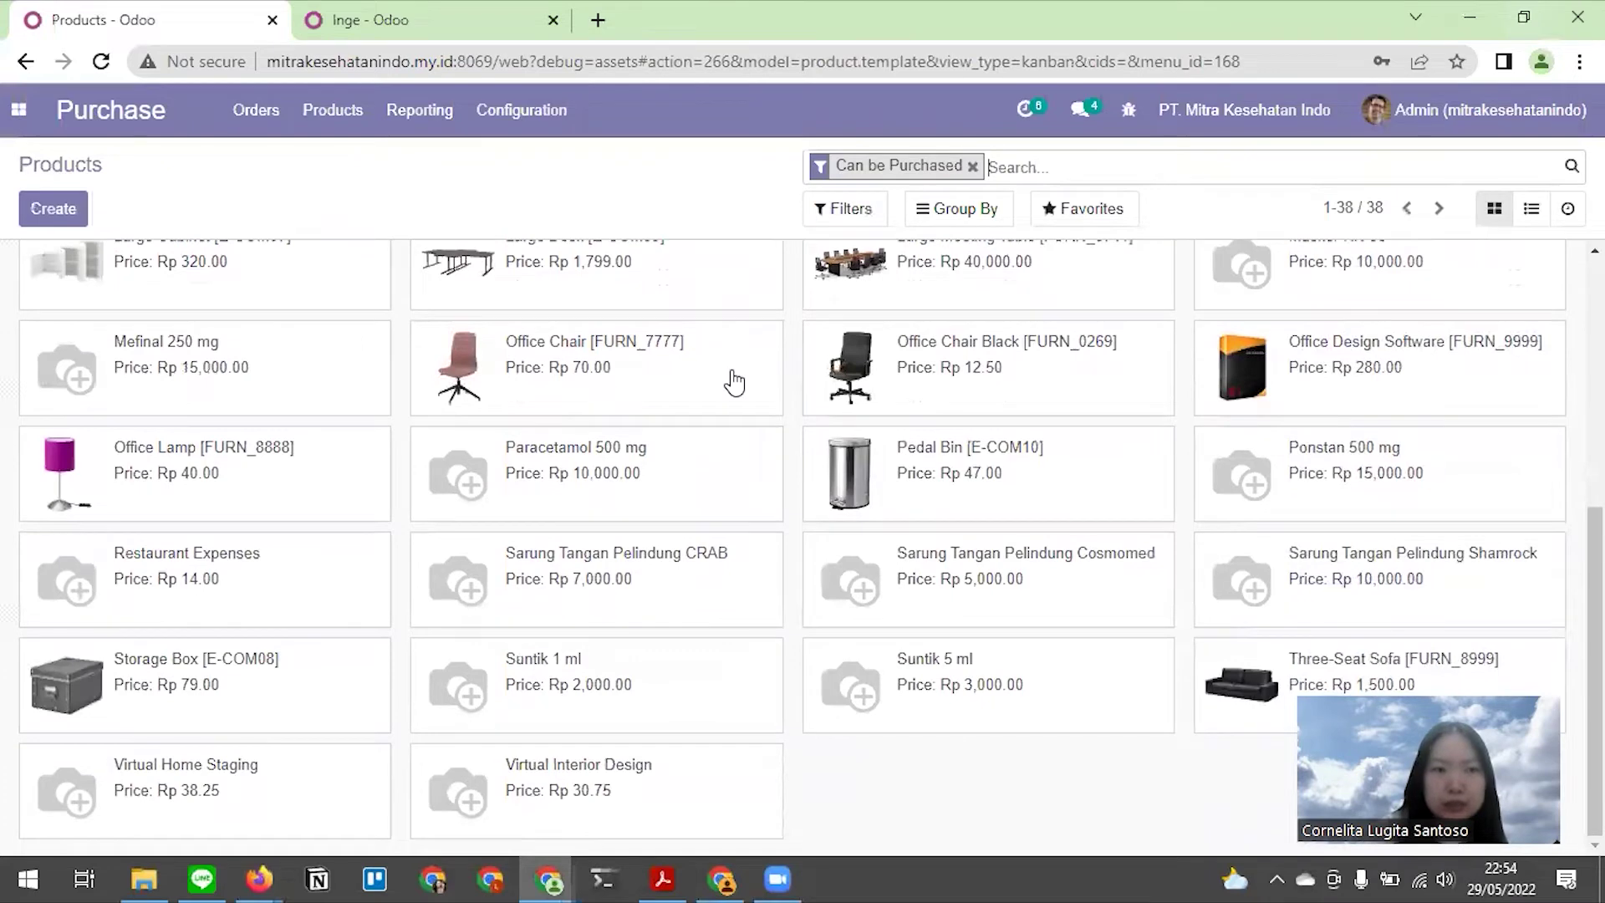
scroll(735, 383, up, 3)
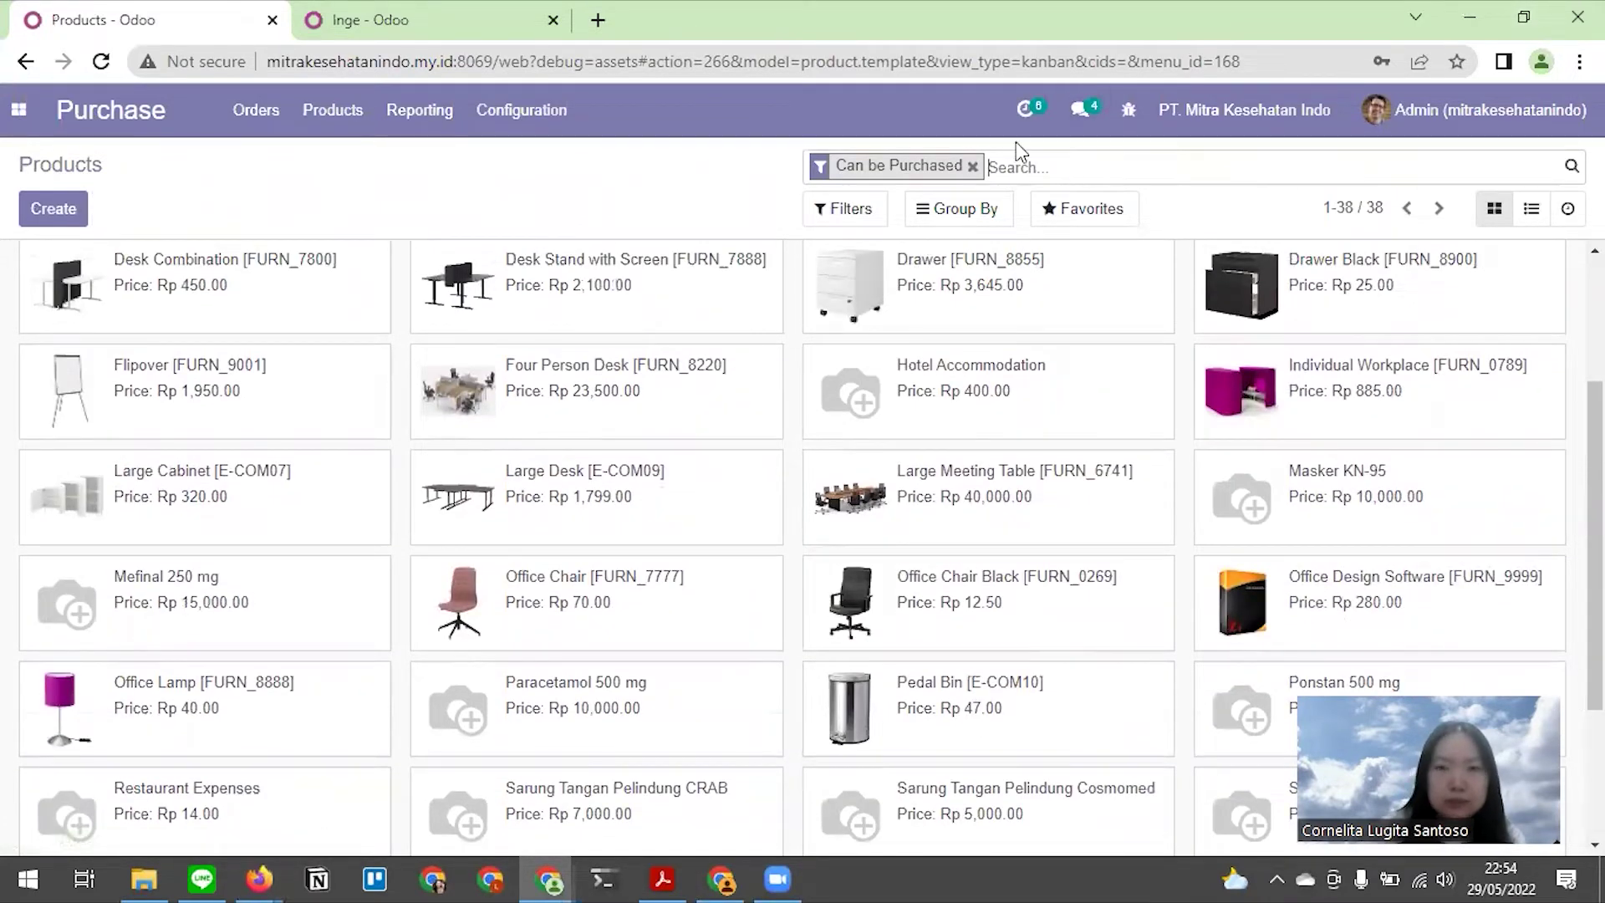
click(972, 166)
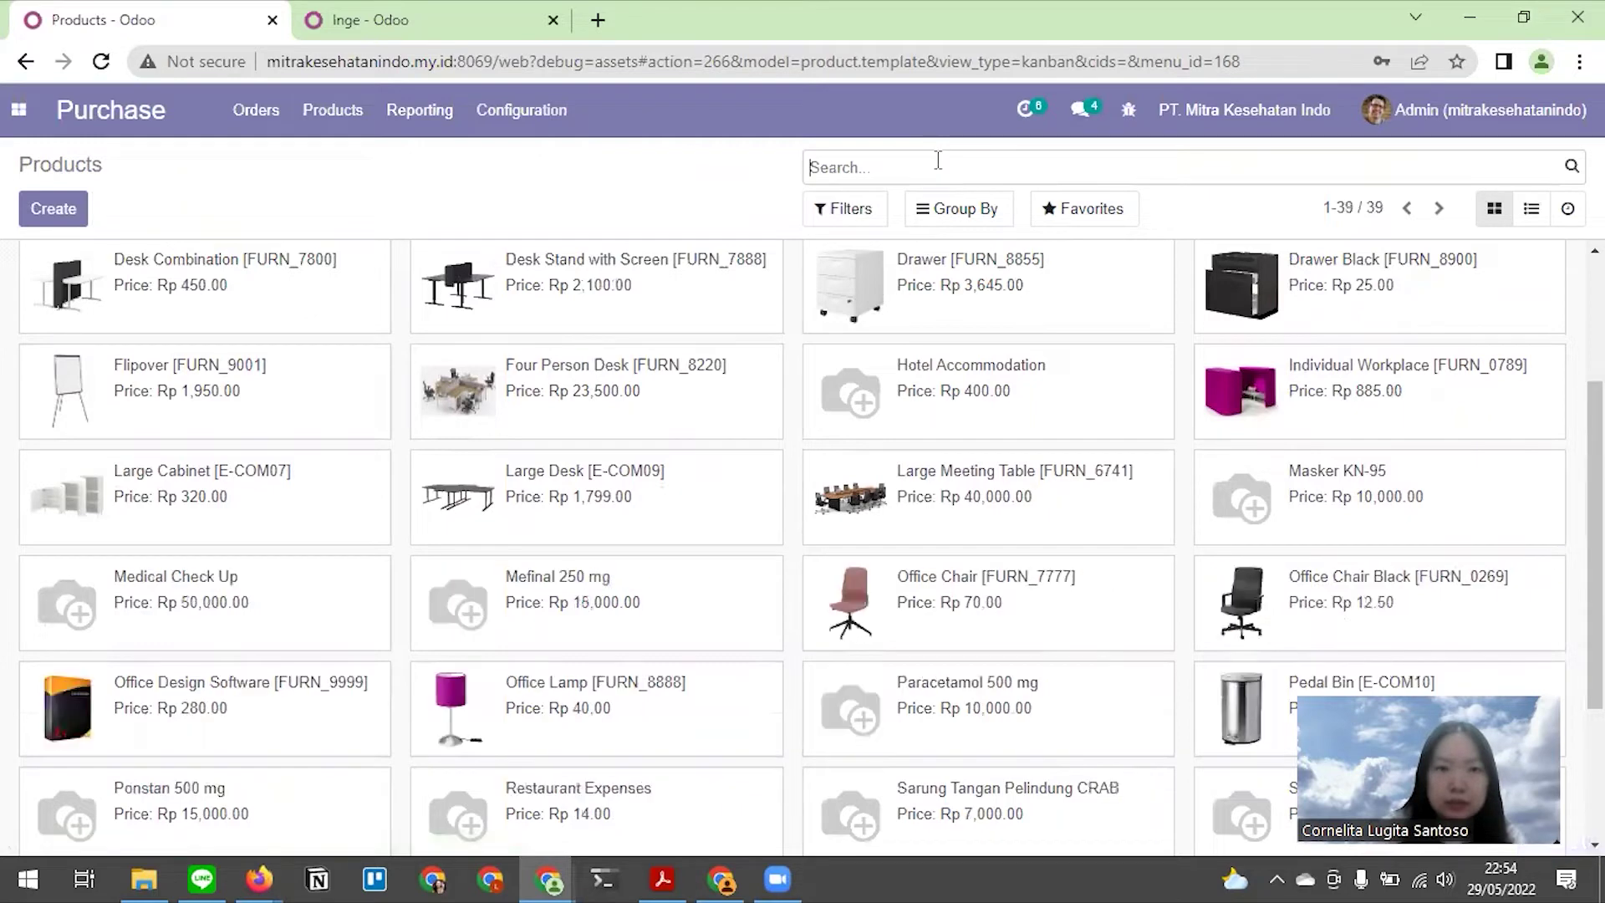
click(207, 583)
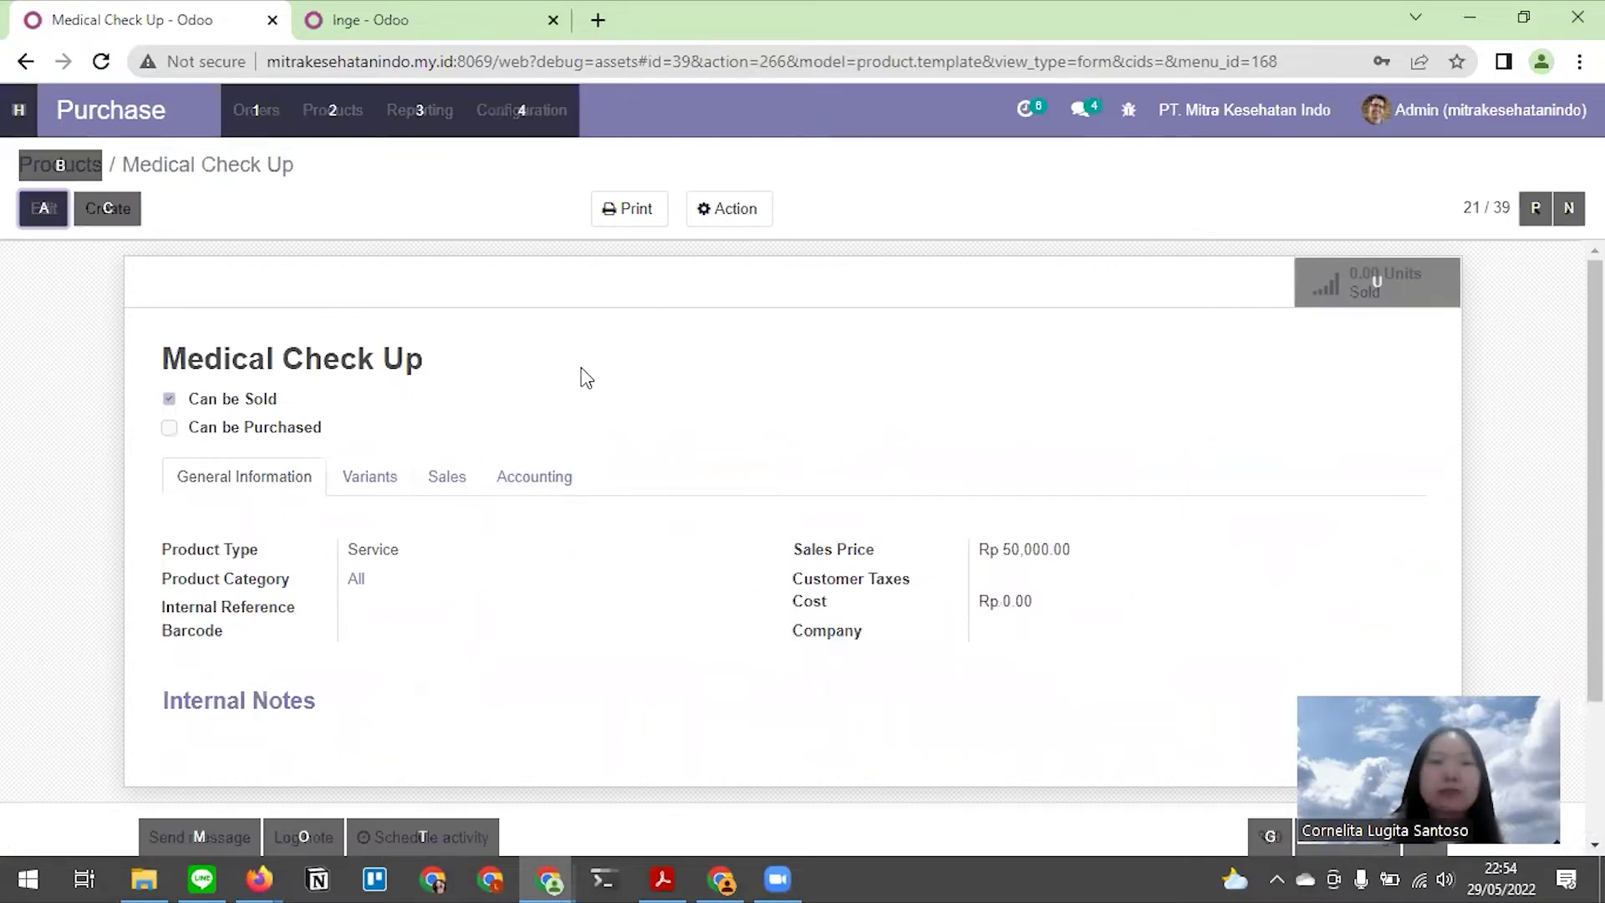
key(alt+Tab)
scroll(765, 413, up, 4)
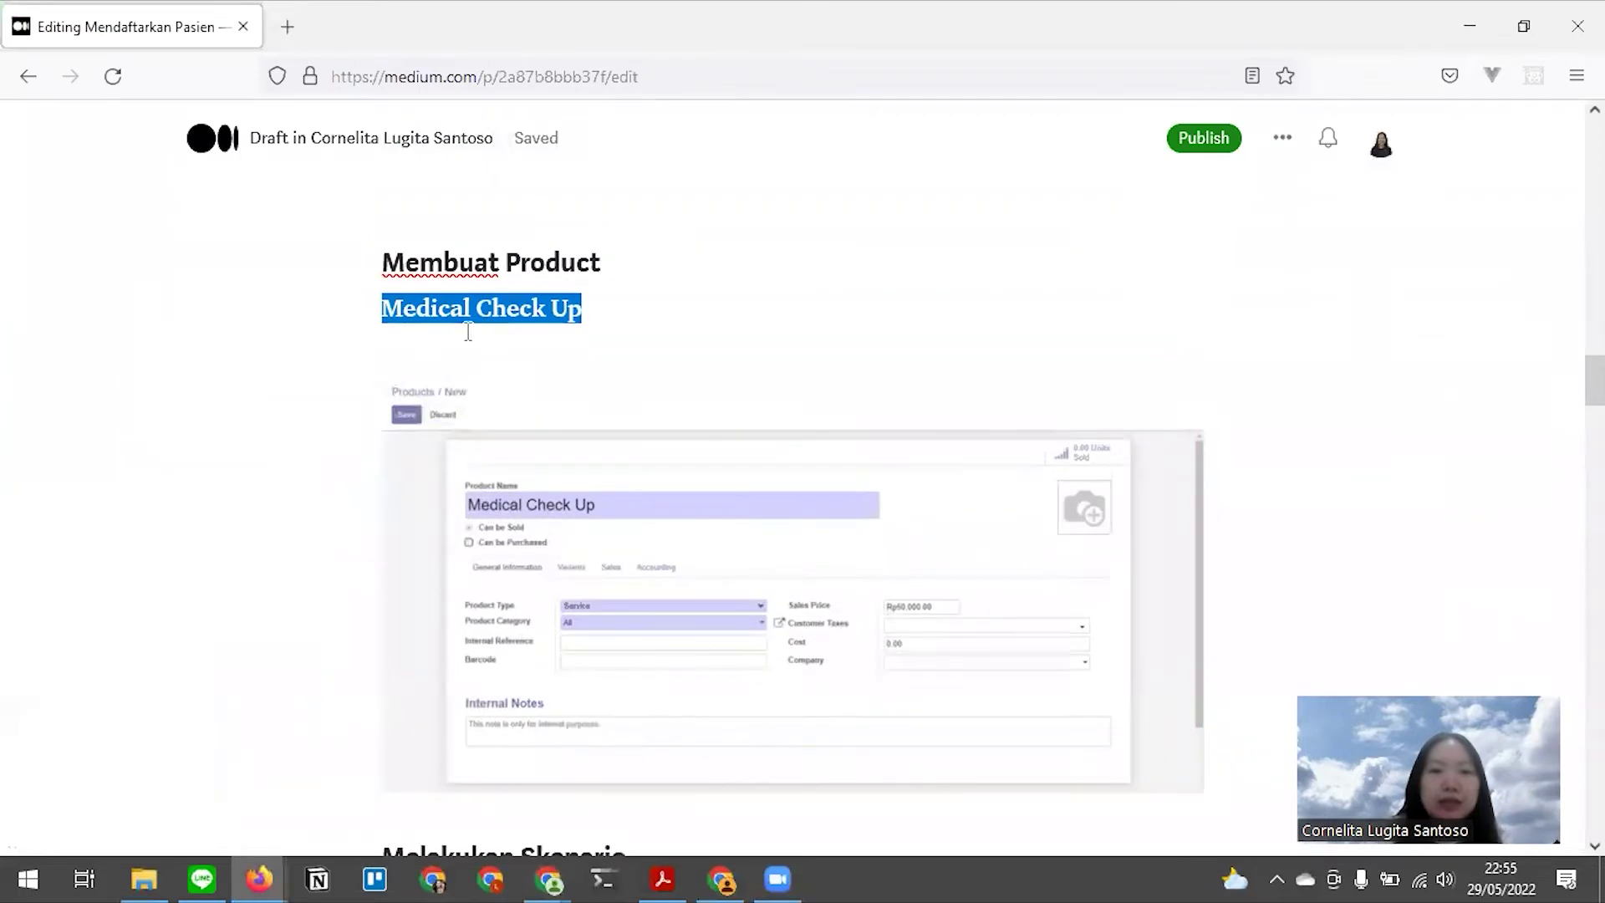
Scroll the Medium draft to the Melakukan Skenario patient-registration steps, then bring up the Odoo login window
scroll(538, 437, down, 3)
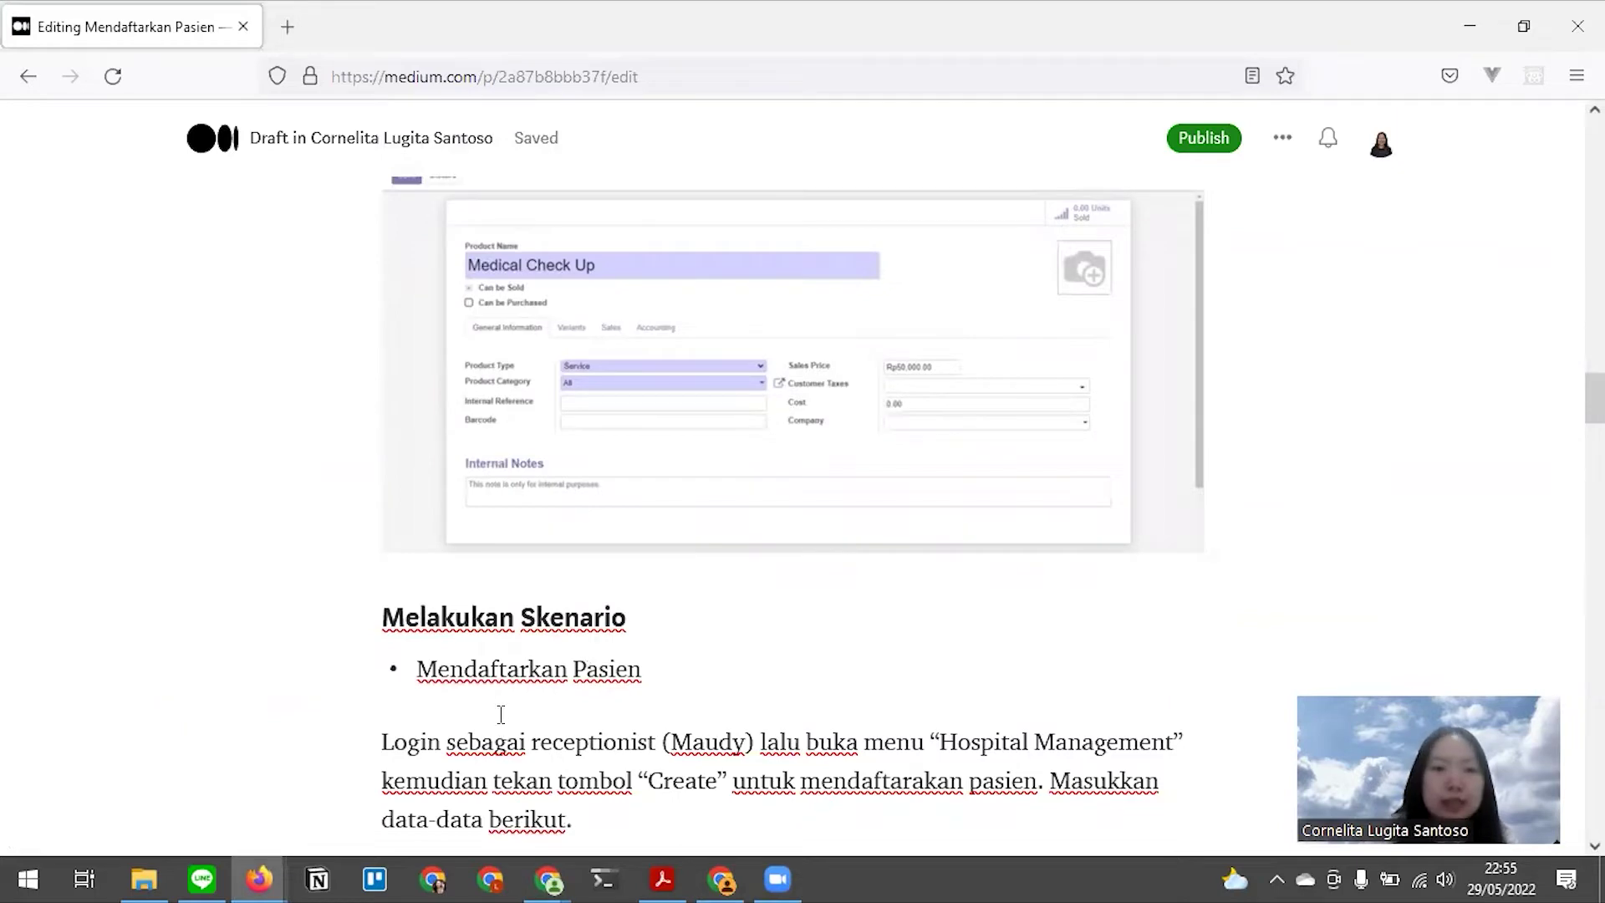
key(alt+Tab)
click(287, 389)
click(551, 741)
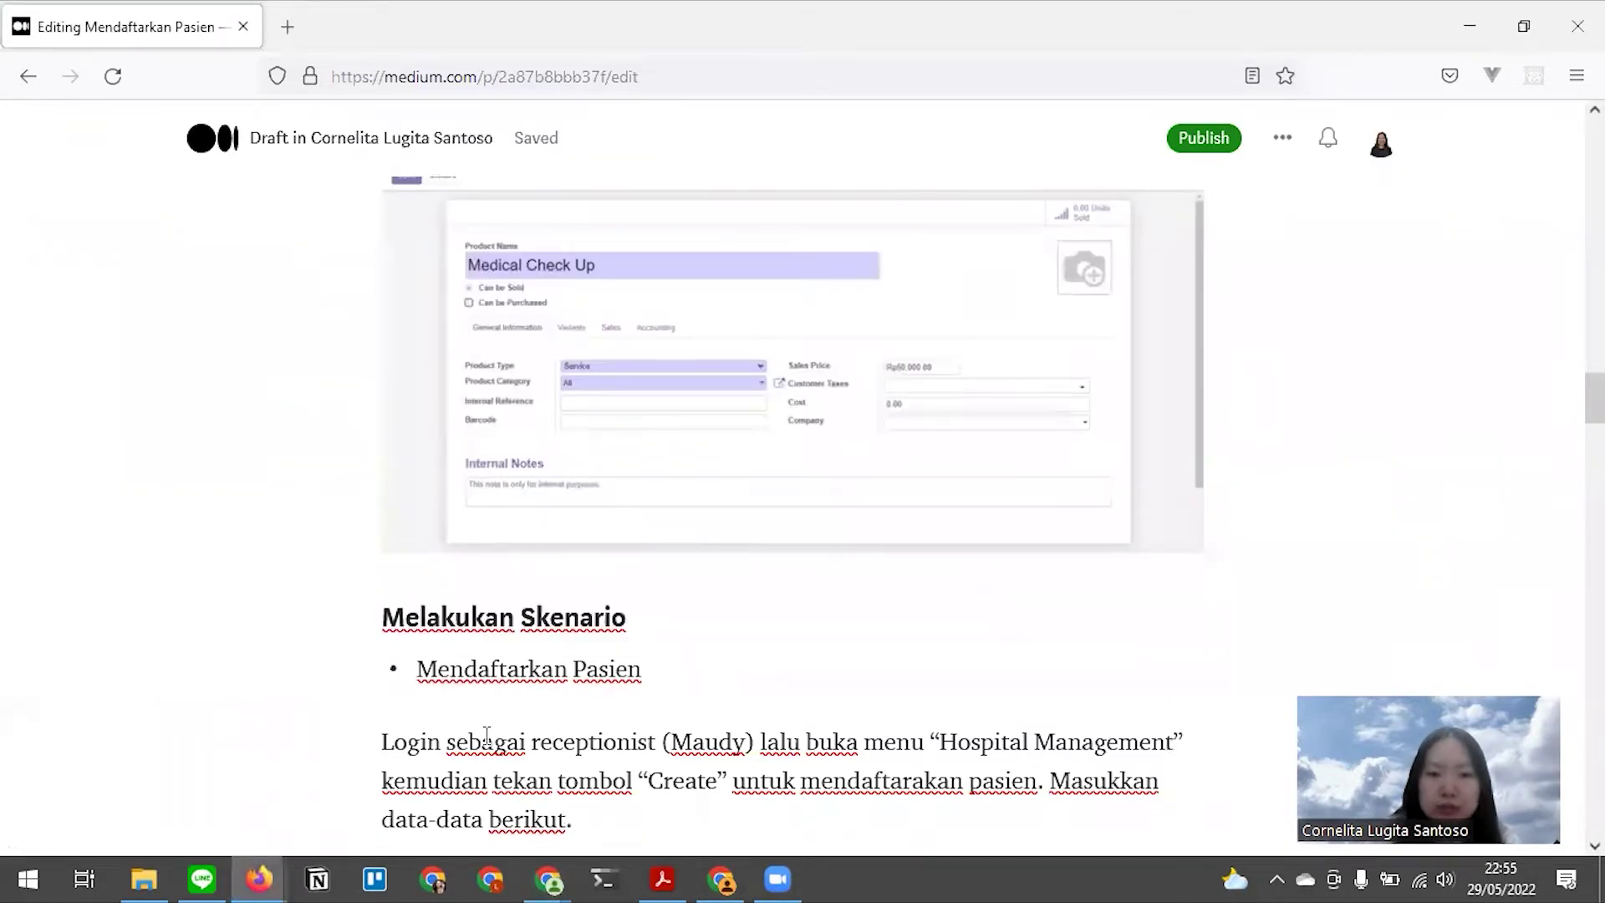
scroll(839, 742, down, 3)
key(alt+Tab)
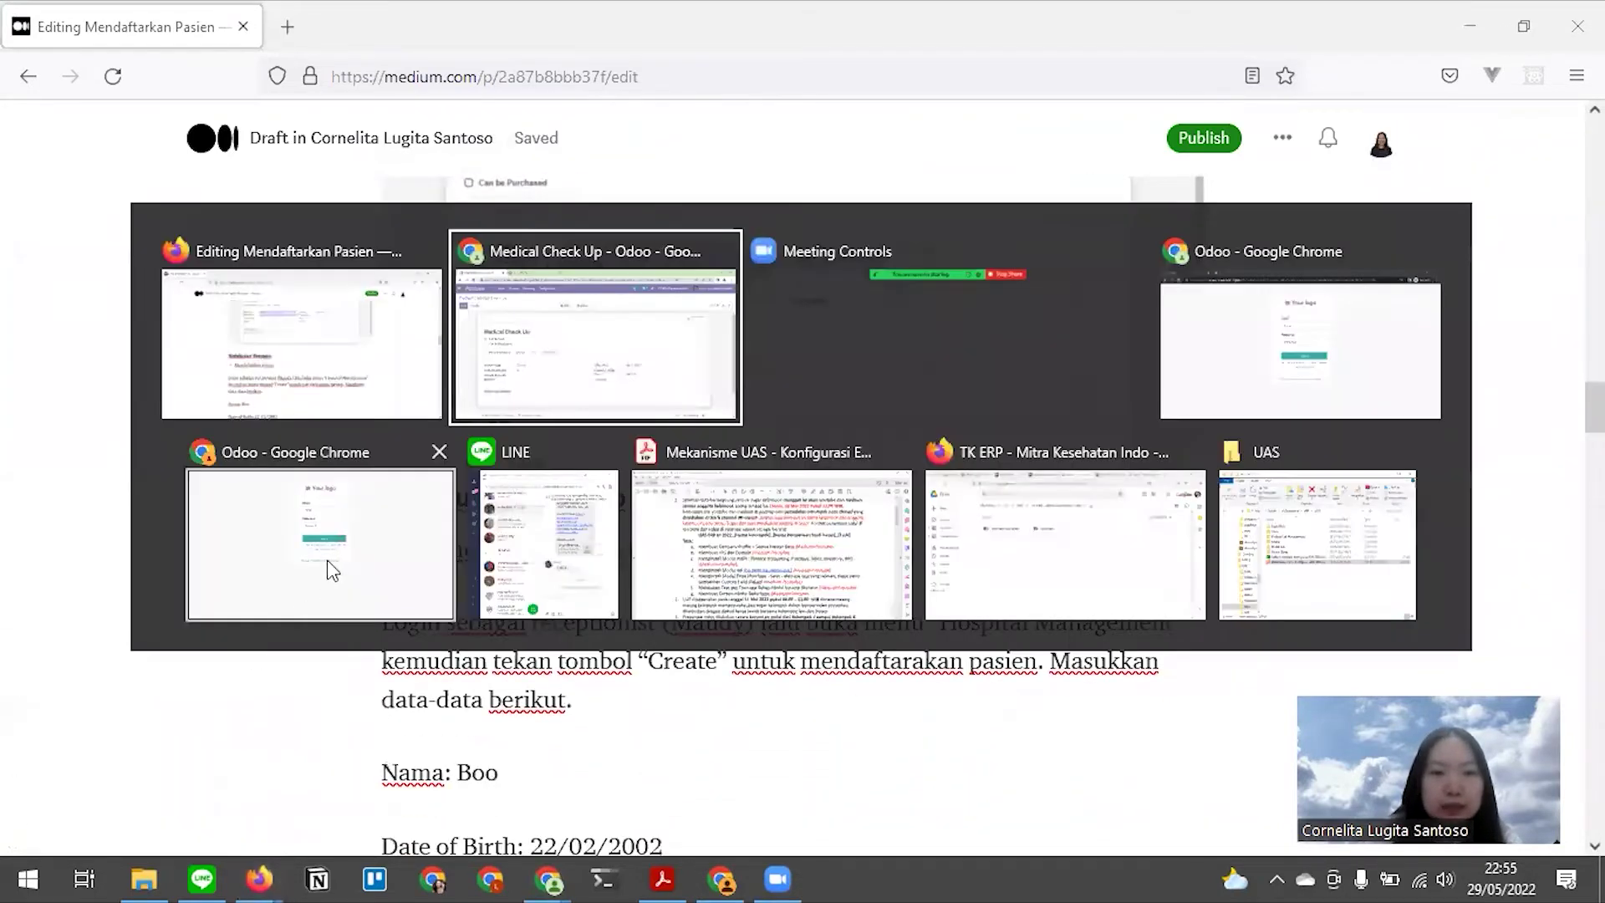
click(1237, 308)
Log in to Odoo with the receptionist's e-mail and password
click(825, 324)
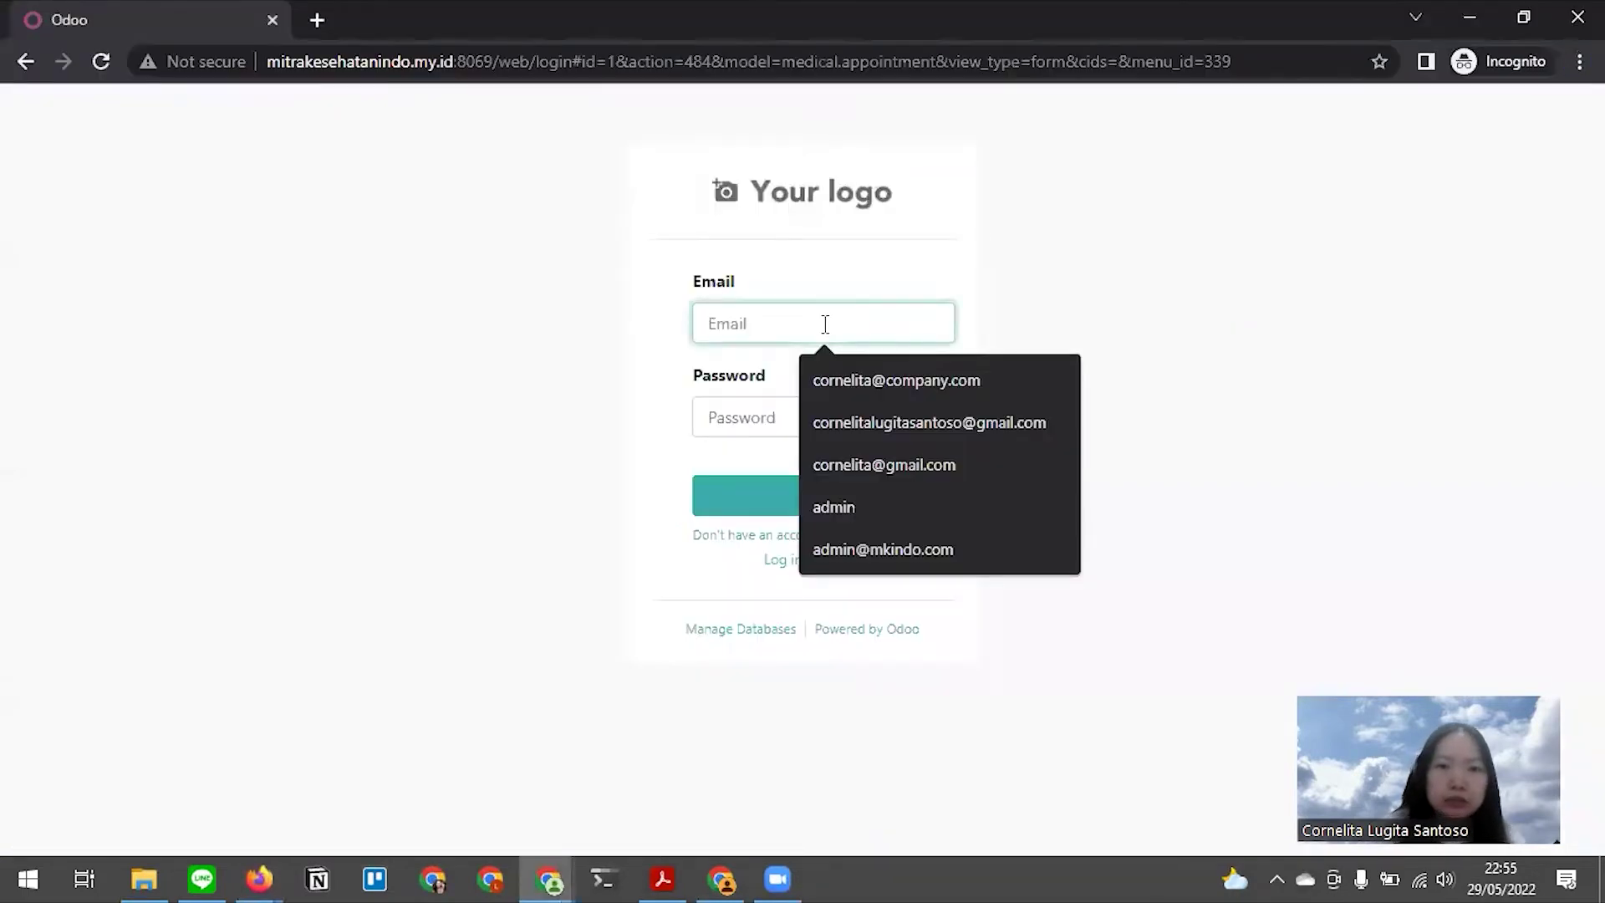
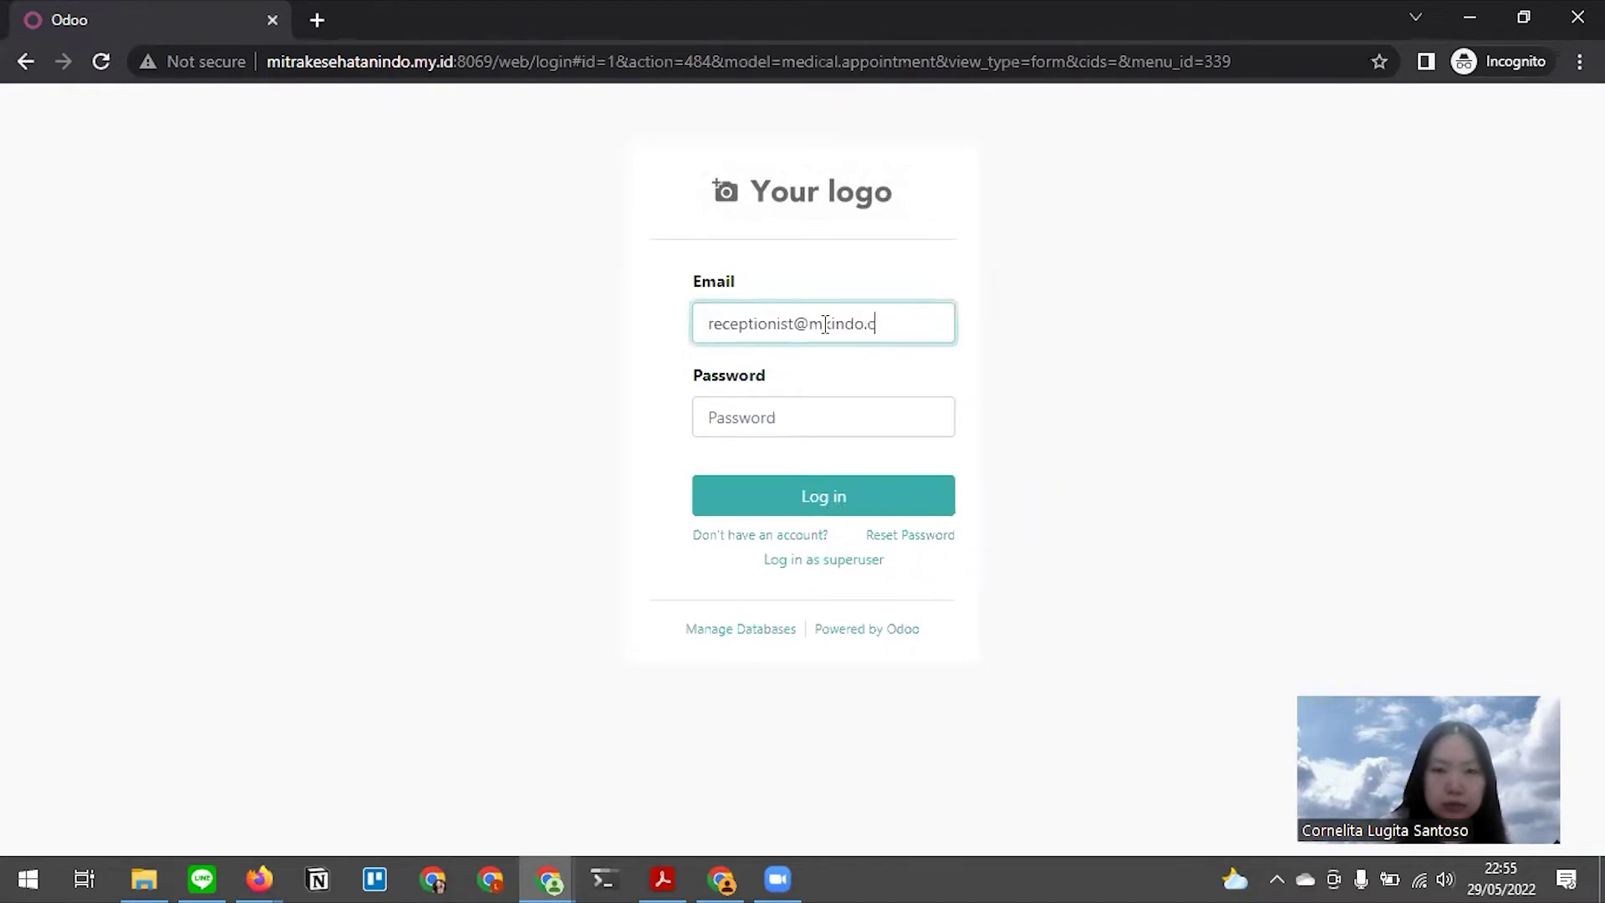
key(Tab)
text(r)
key(Return)
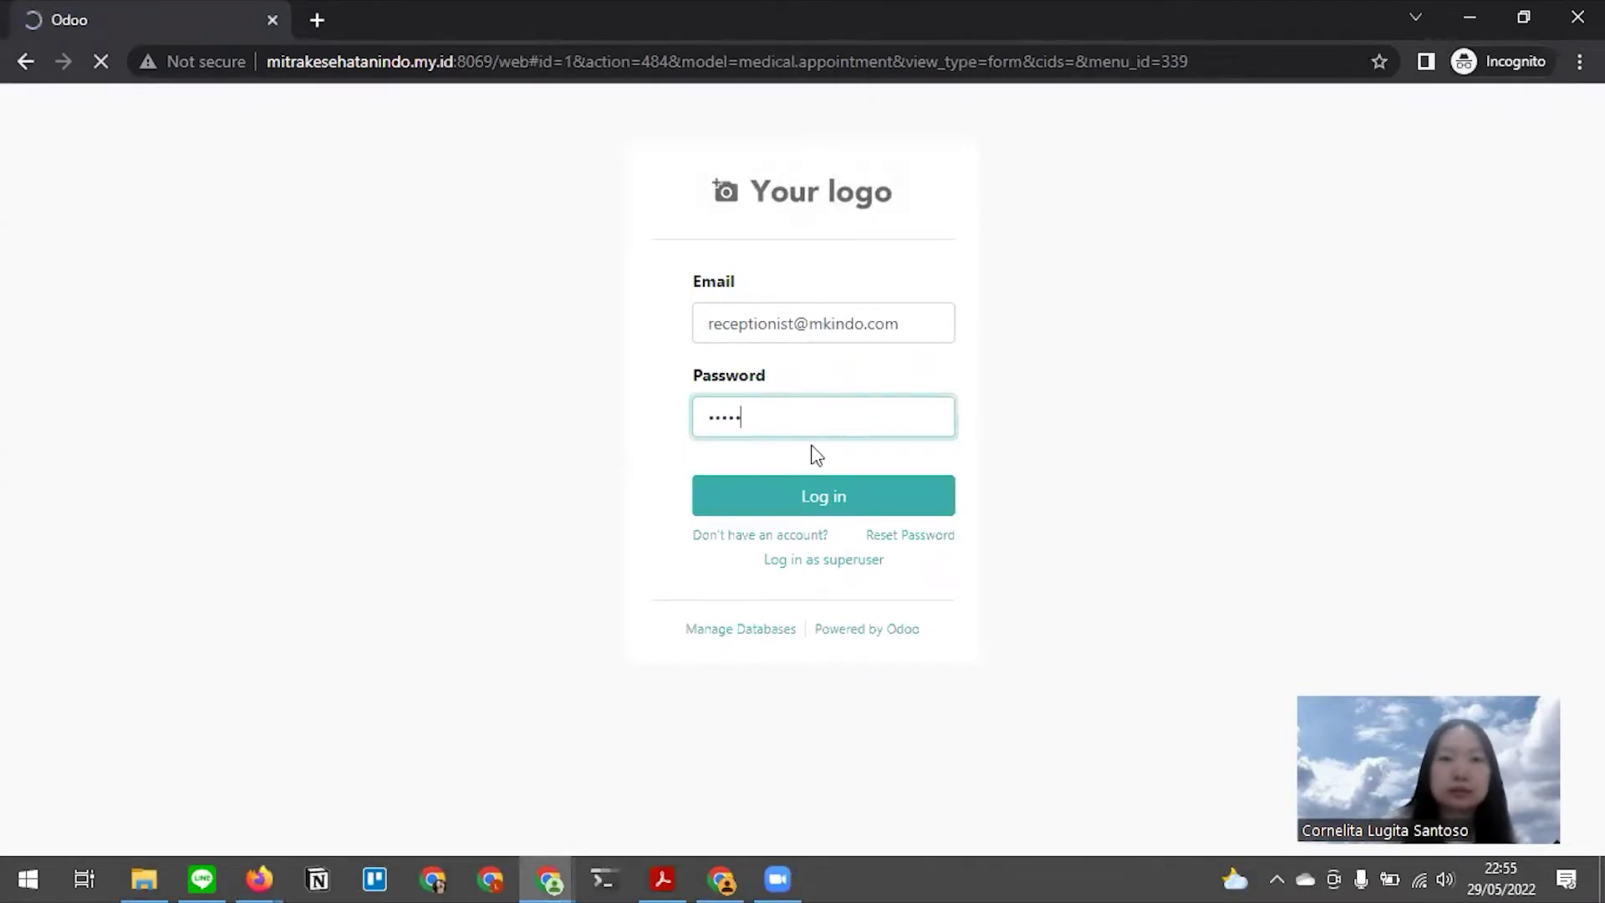
In the second Odoo login window, fill in the doctor's saved login e-mail and password
key(alt+Tab)
click(335, 533)
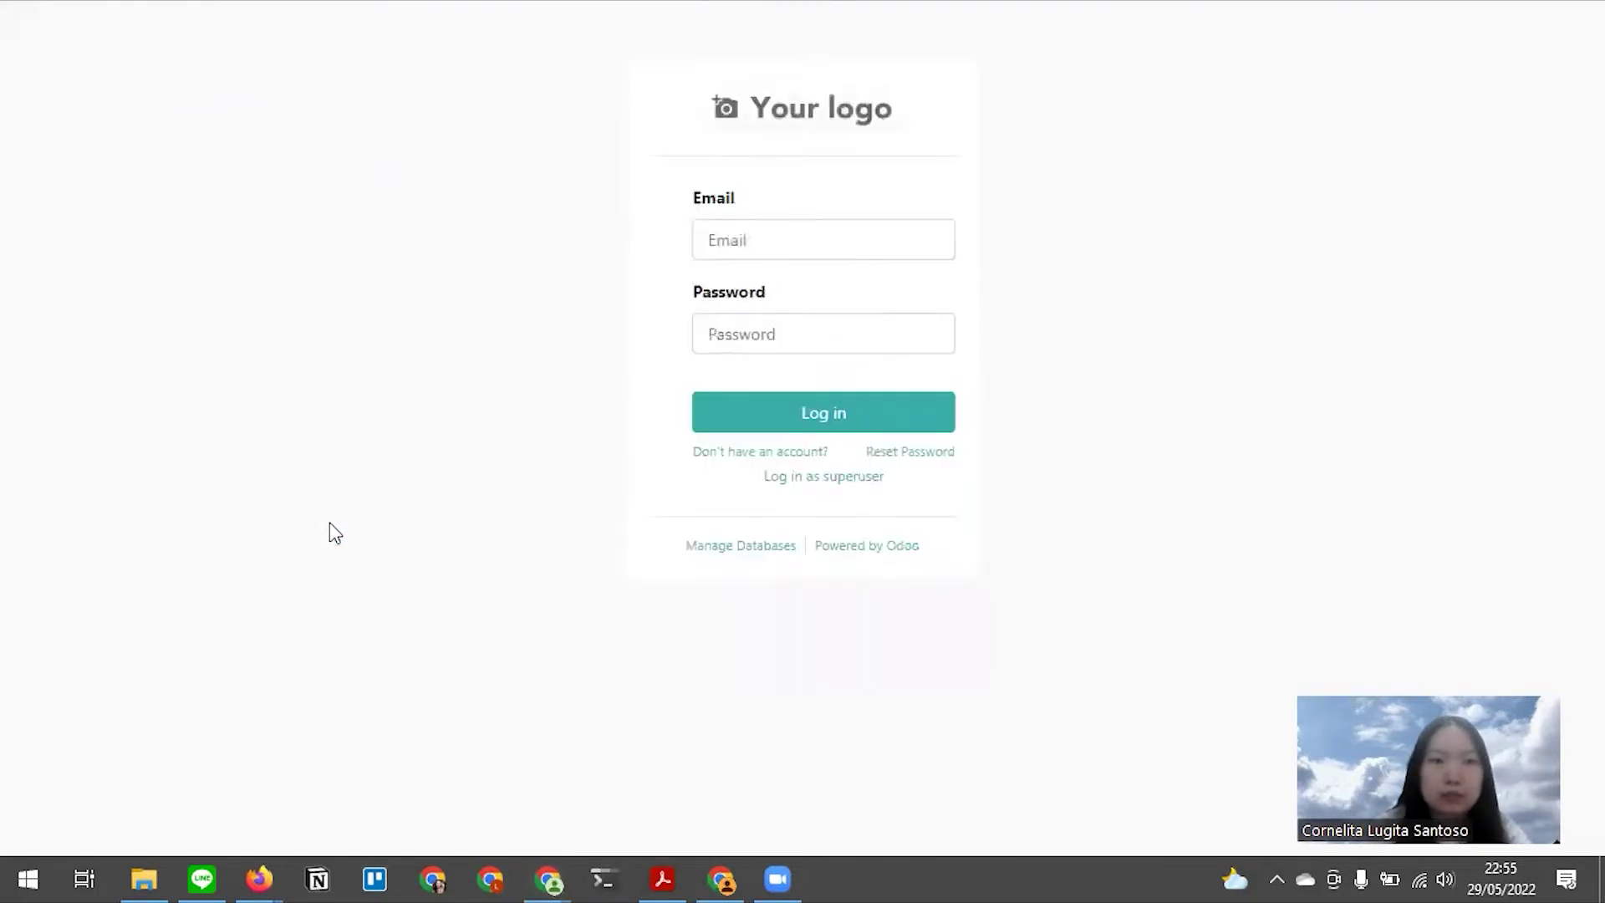
click(823, 240)
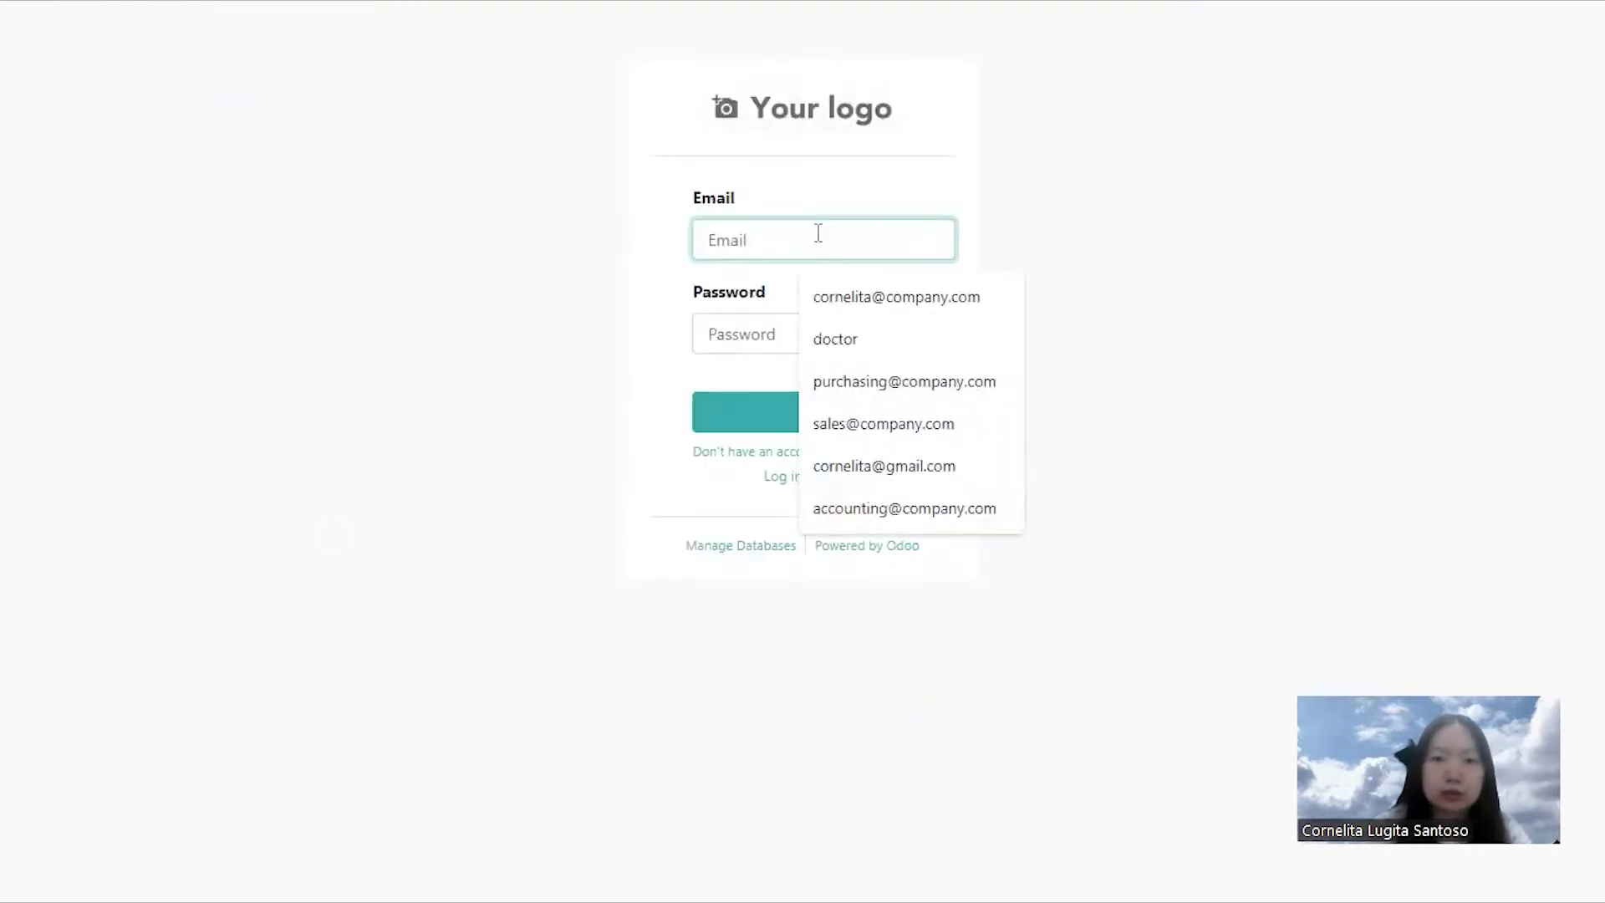
text(doc)
key(Down)
key(Down)
key(Return)
key(Tab)
text(d)
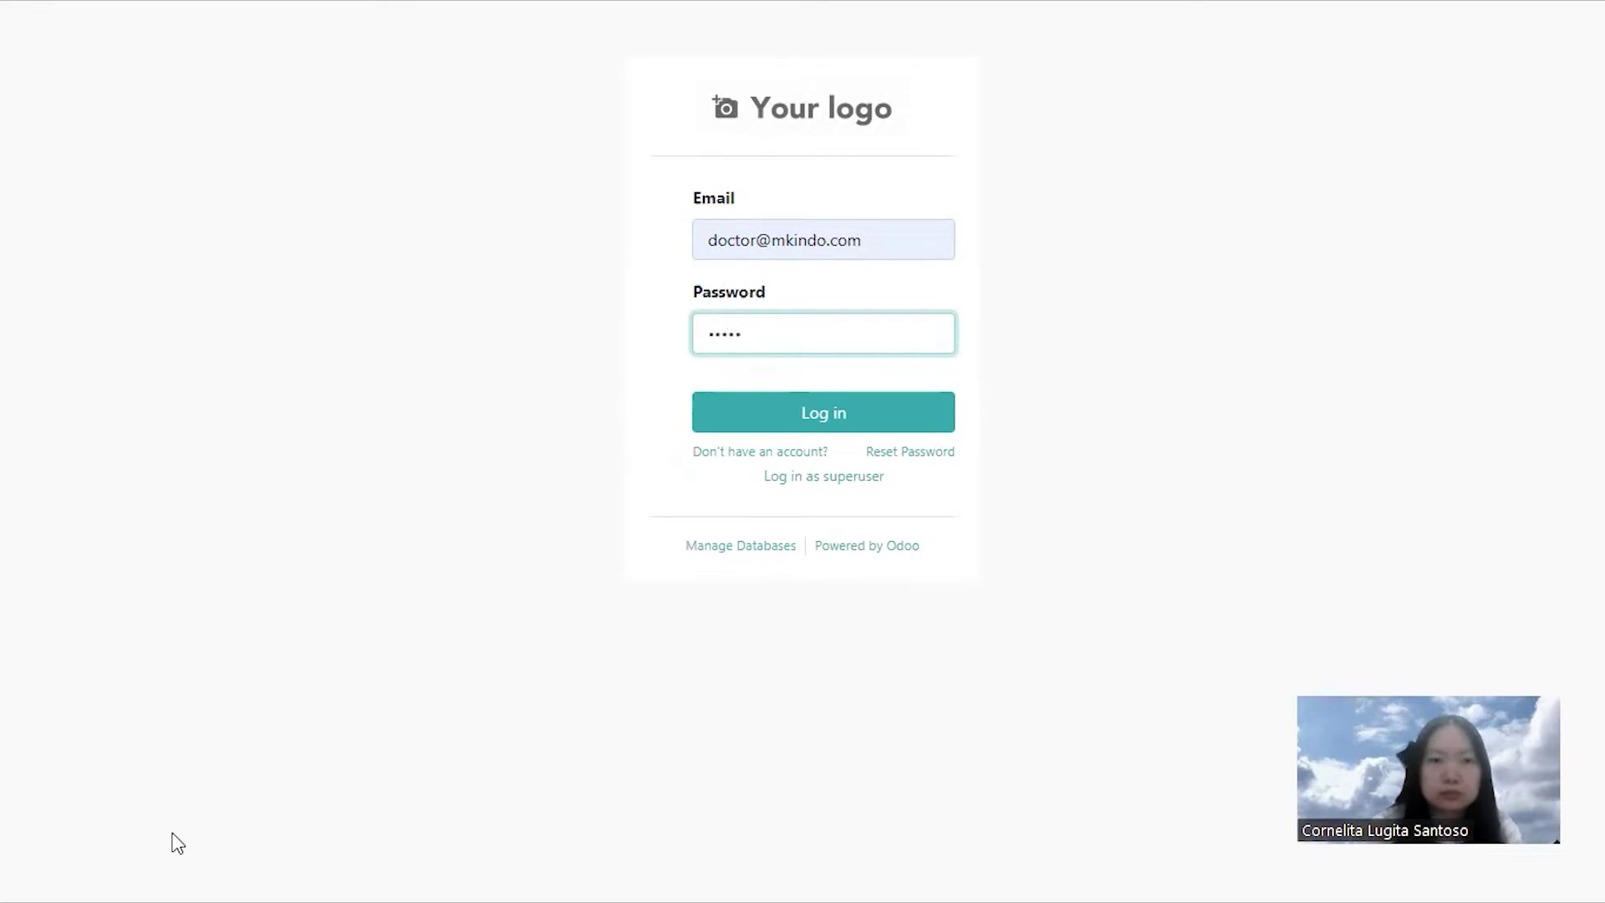
key(alt+Tab)
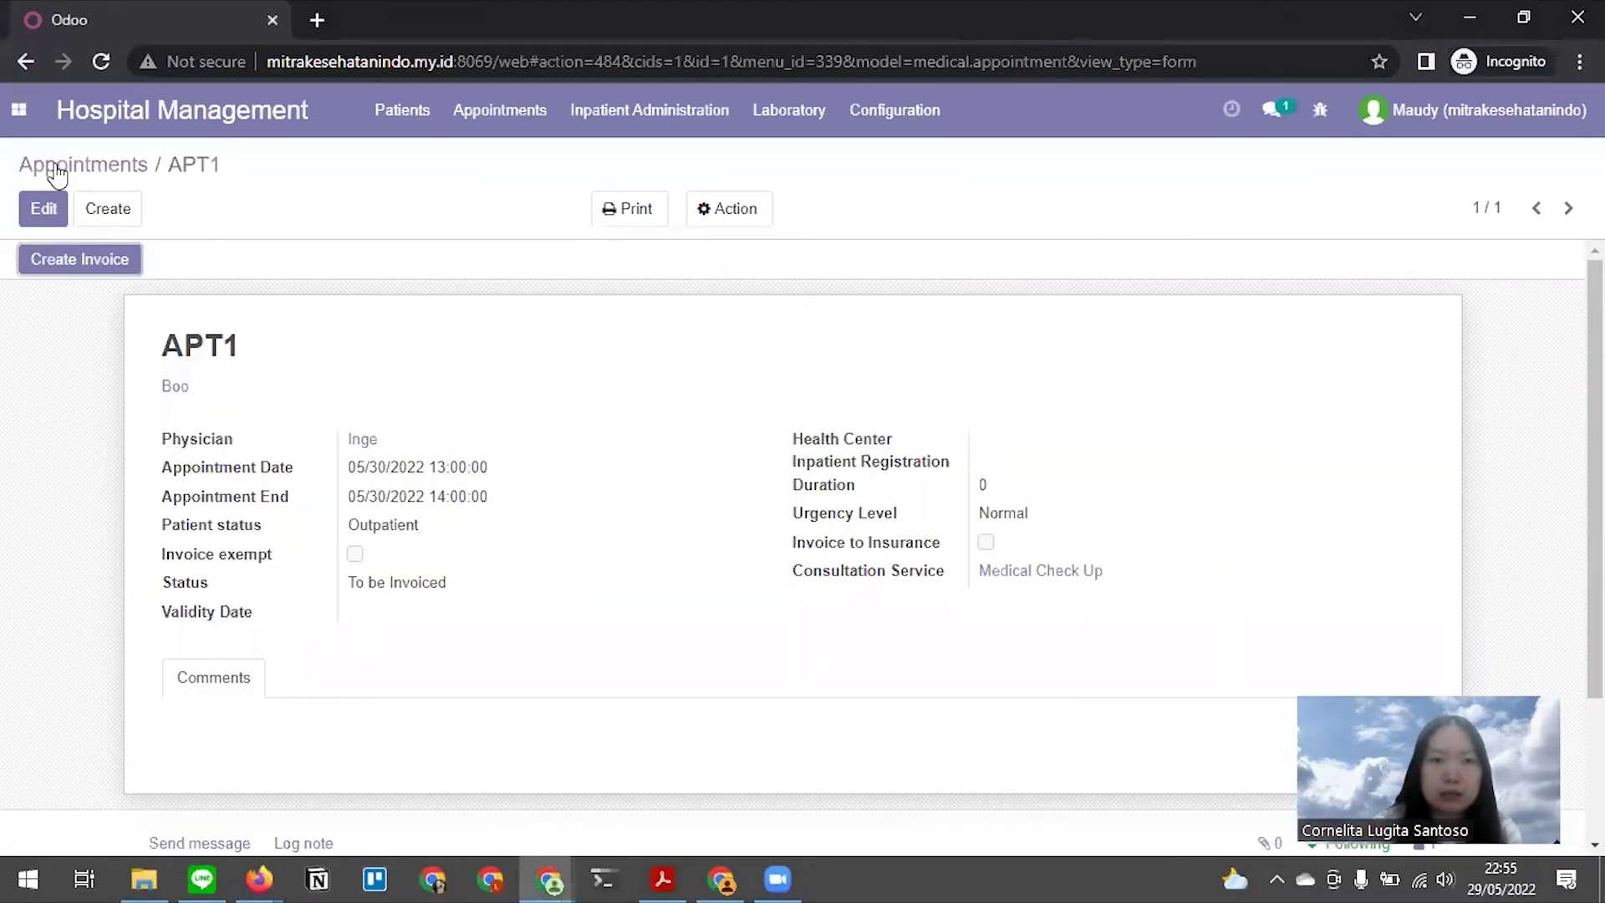
Open the Hospital Management app to its Patients list, glancing at the doctor's Discuss window
click(23, 117)
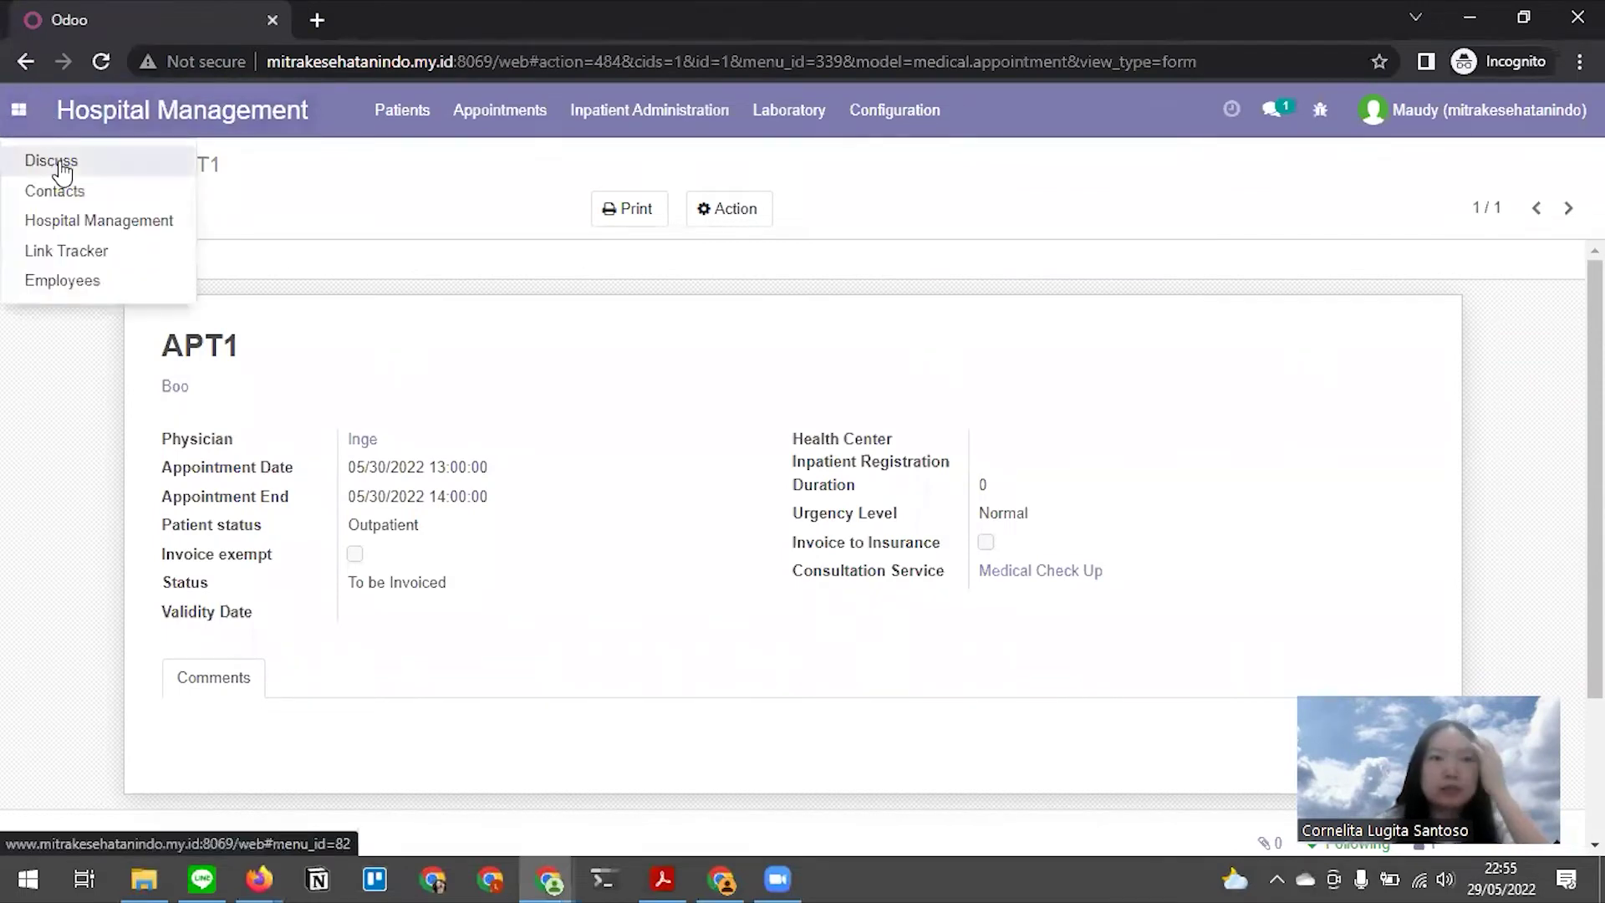
click(88, 218)
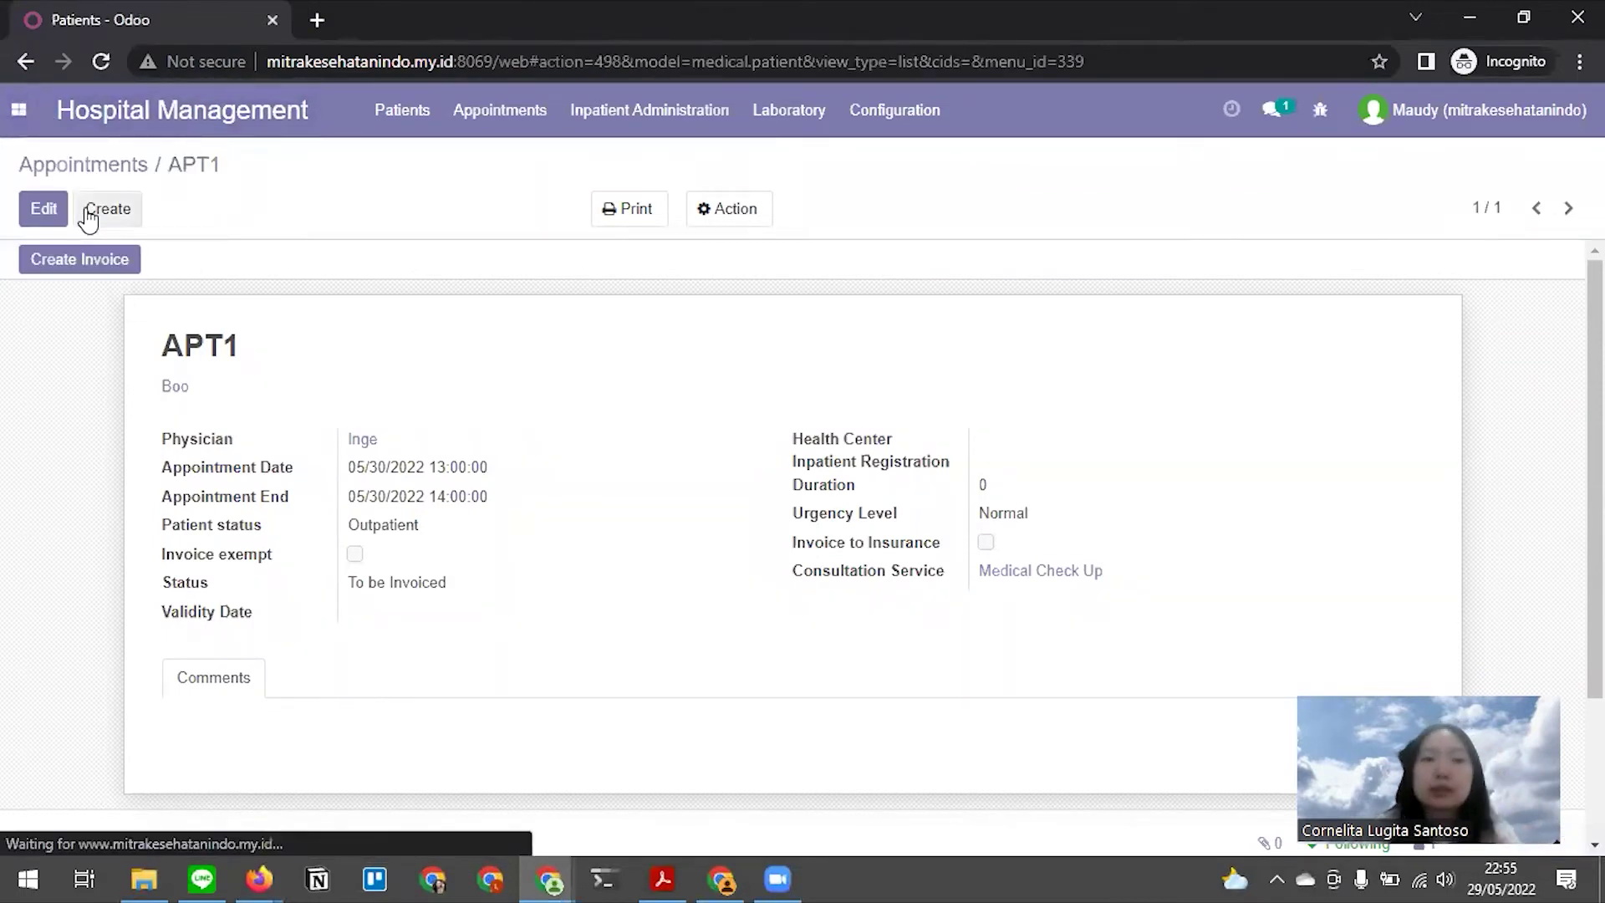
key(alt)
key(alt+Tab)
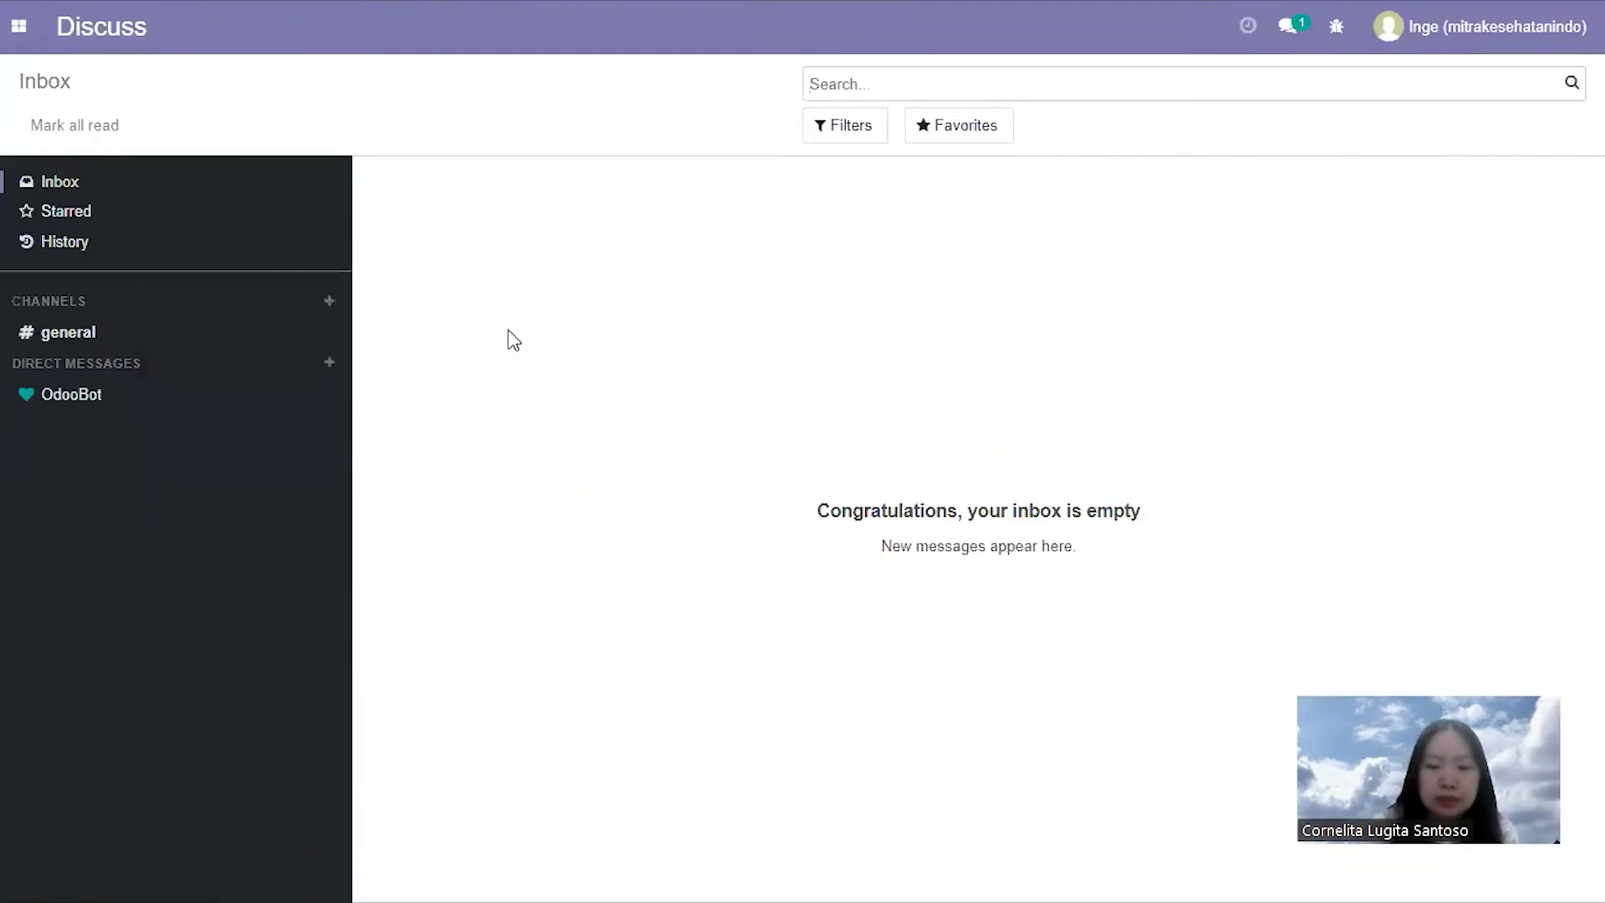
key(alt+Tab)
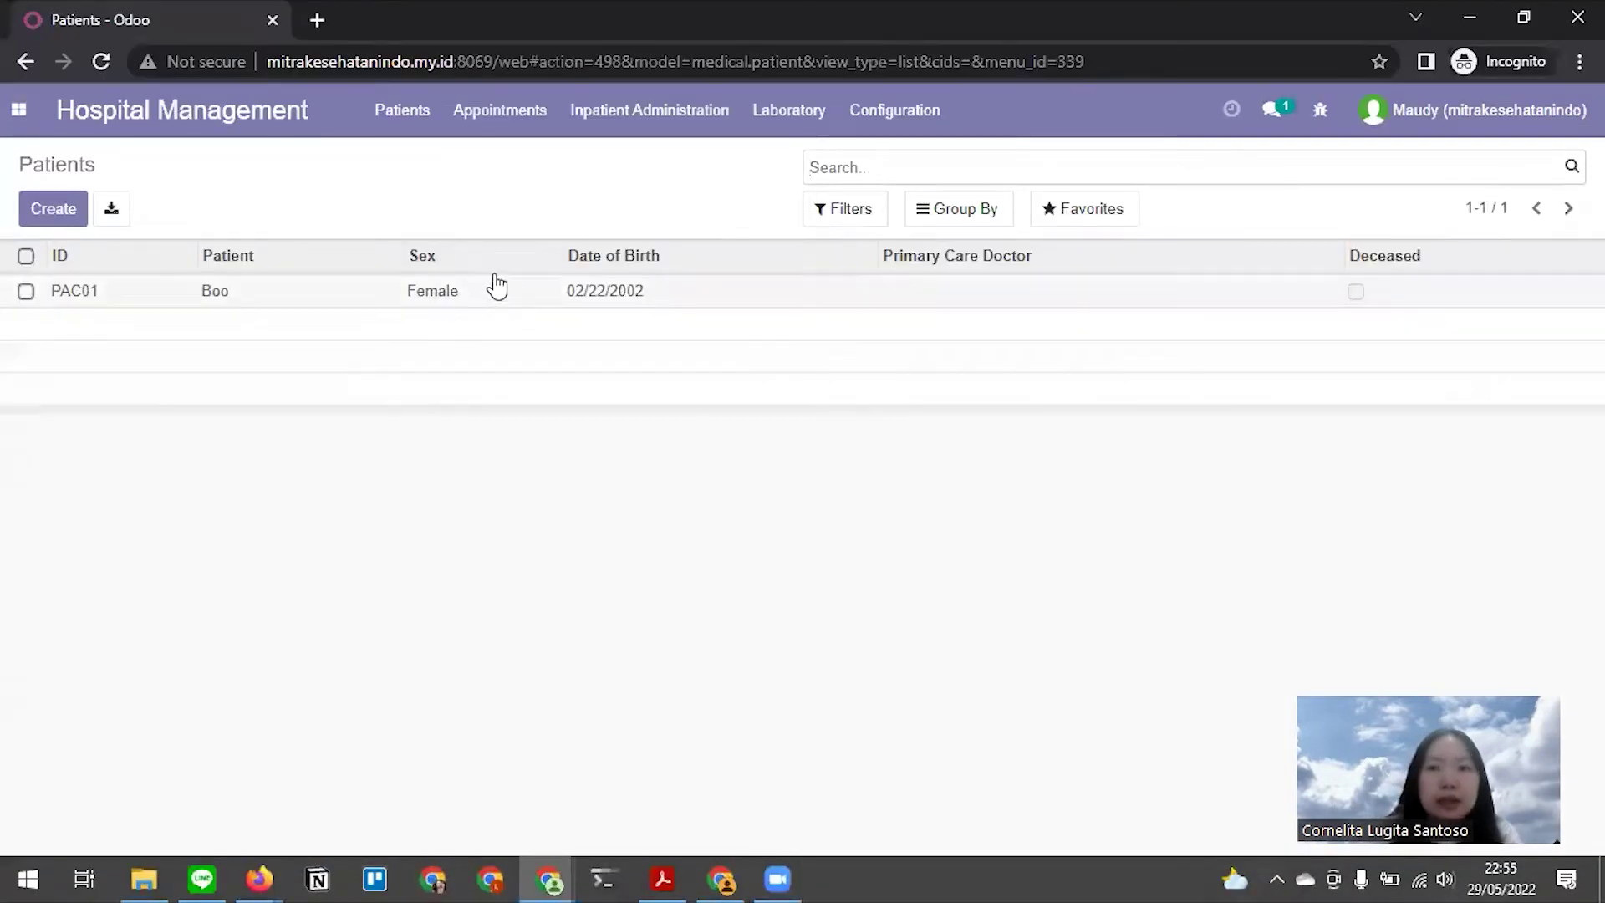
Read the next instruction in the Medium draft, then return to the Odoo Patients list
key(alt+Tab)
key(alt+Tab)
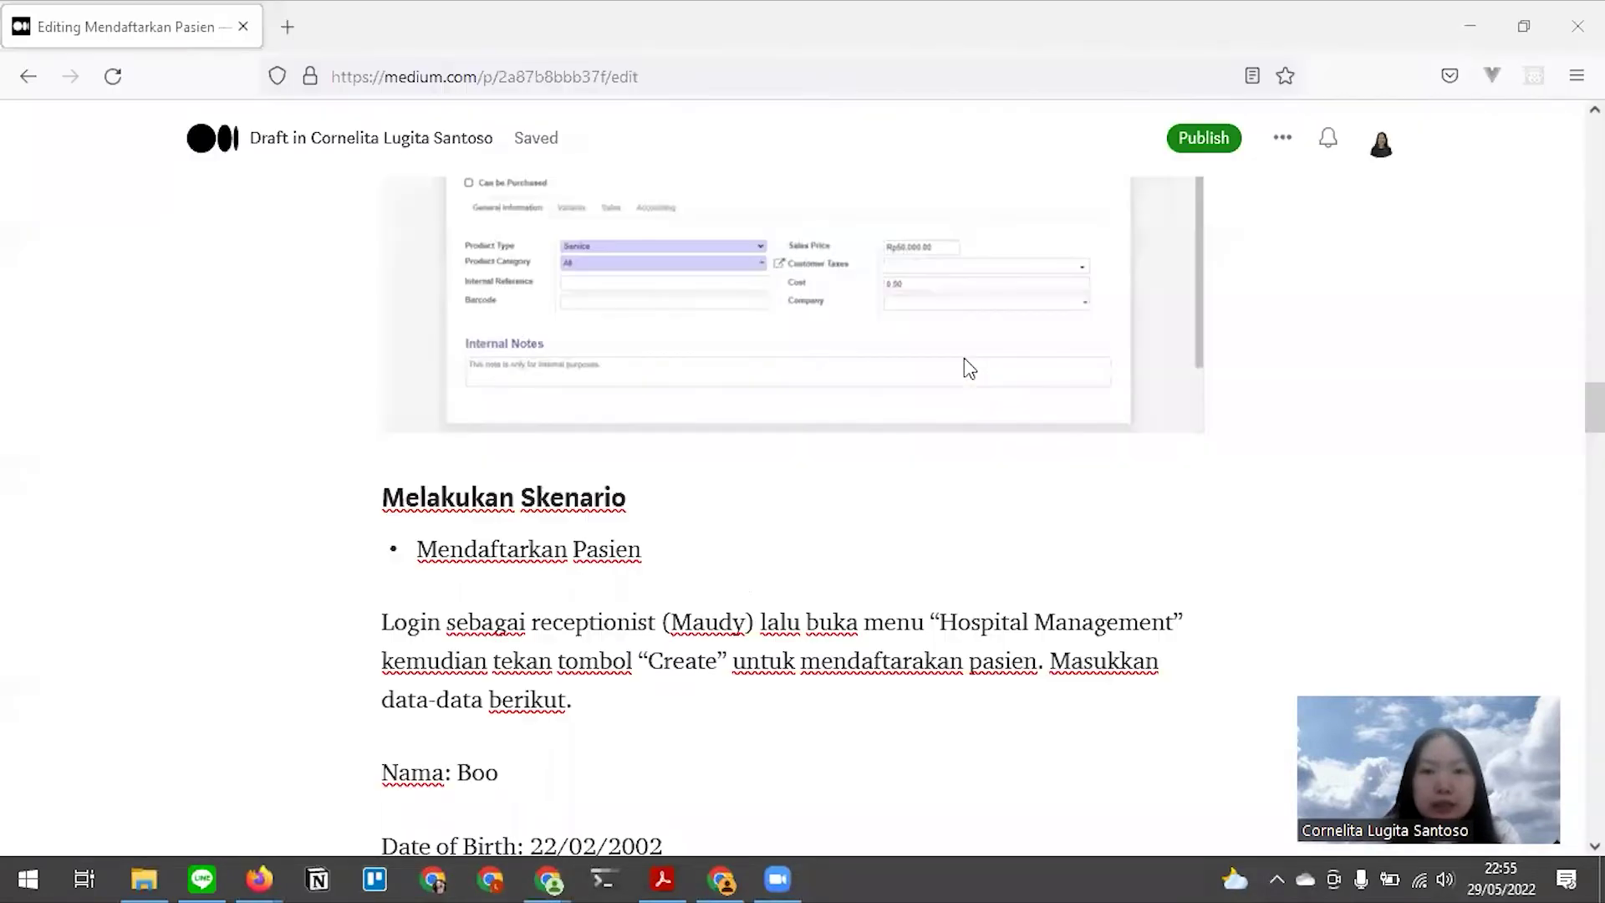
scroll(682, 535, down, 2)
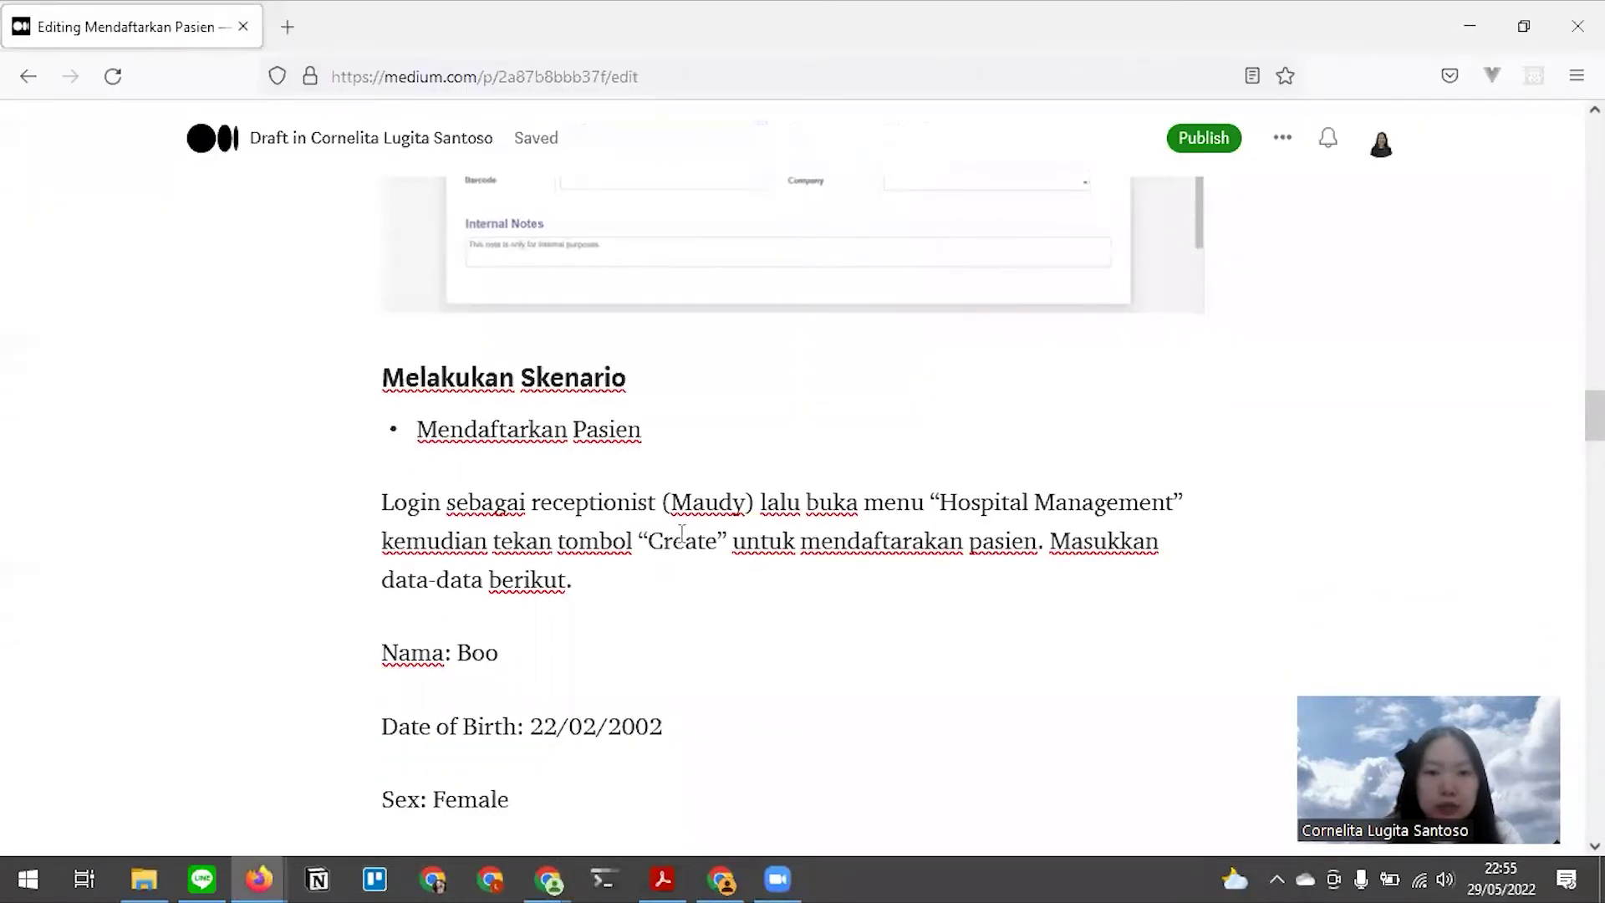
click(634, 547)
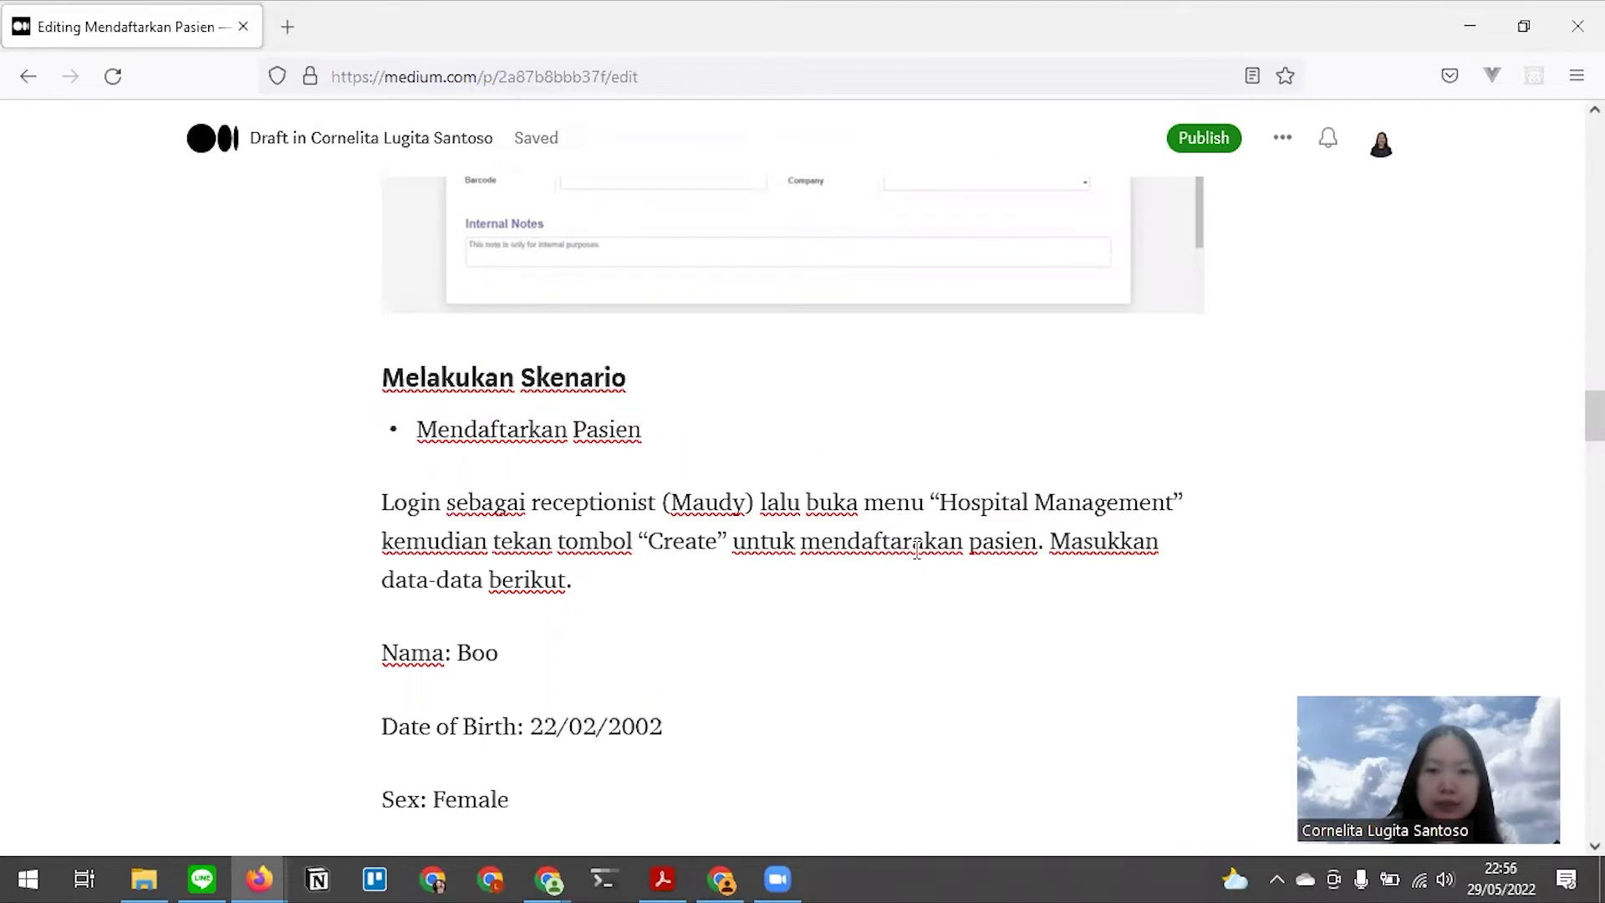
key(alt+Tab)
Start a new patient record and pick the existing patient Boo as its name
click(53, 209)
click(374, 373)
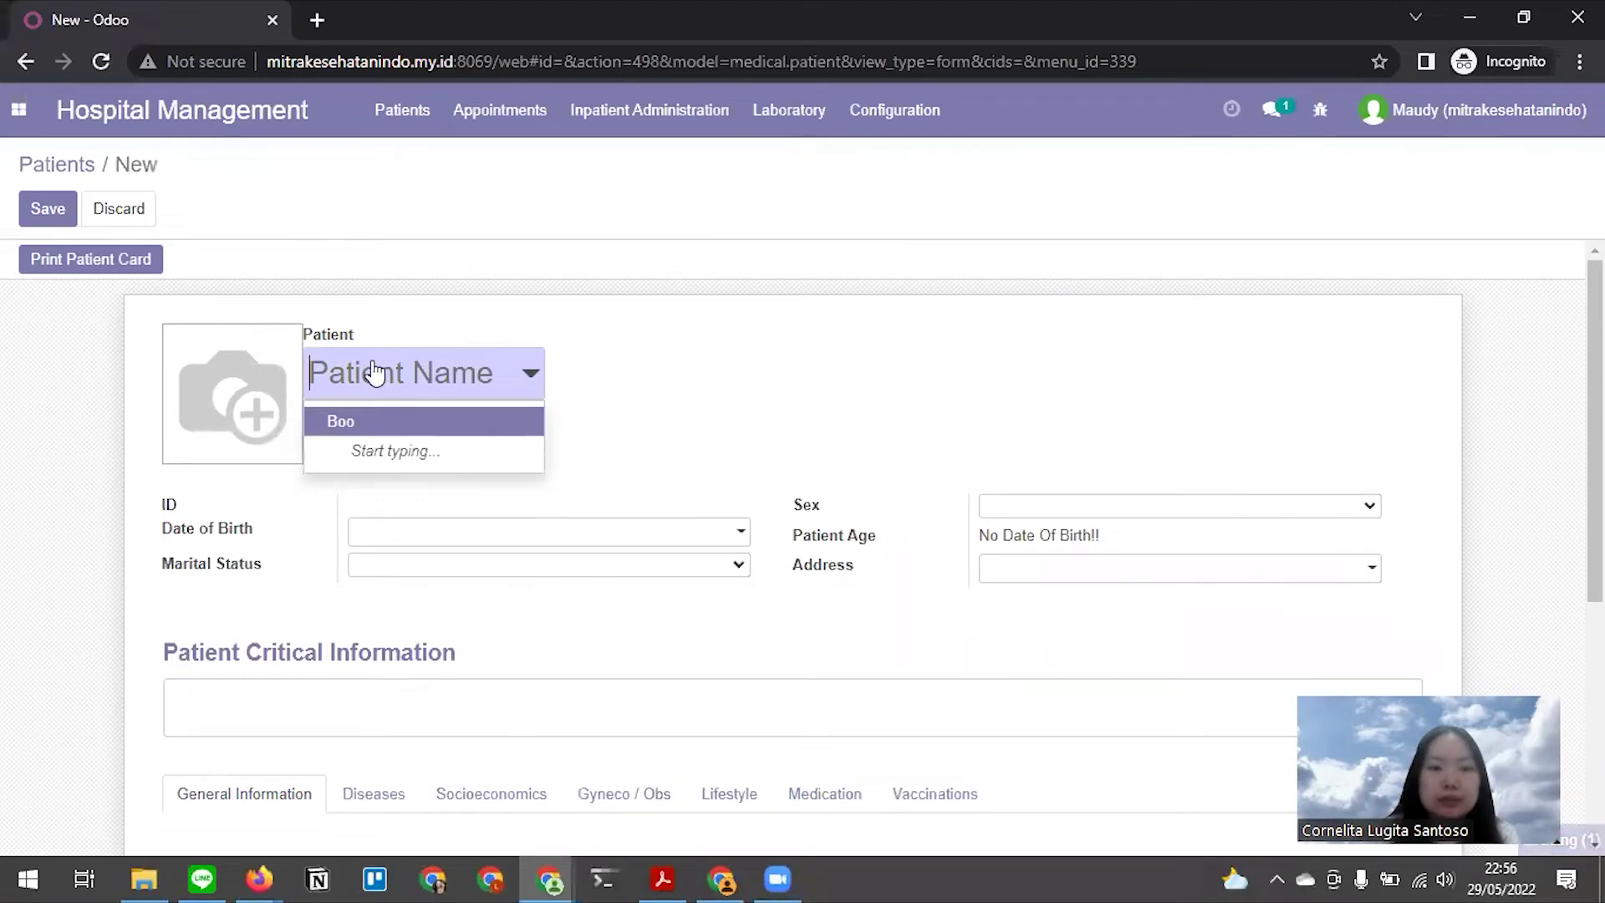
text(Boo)
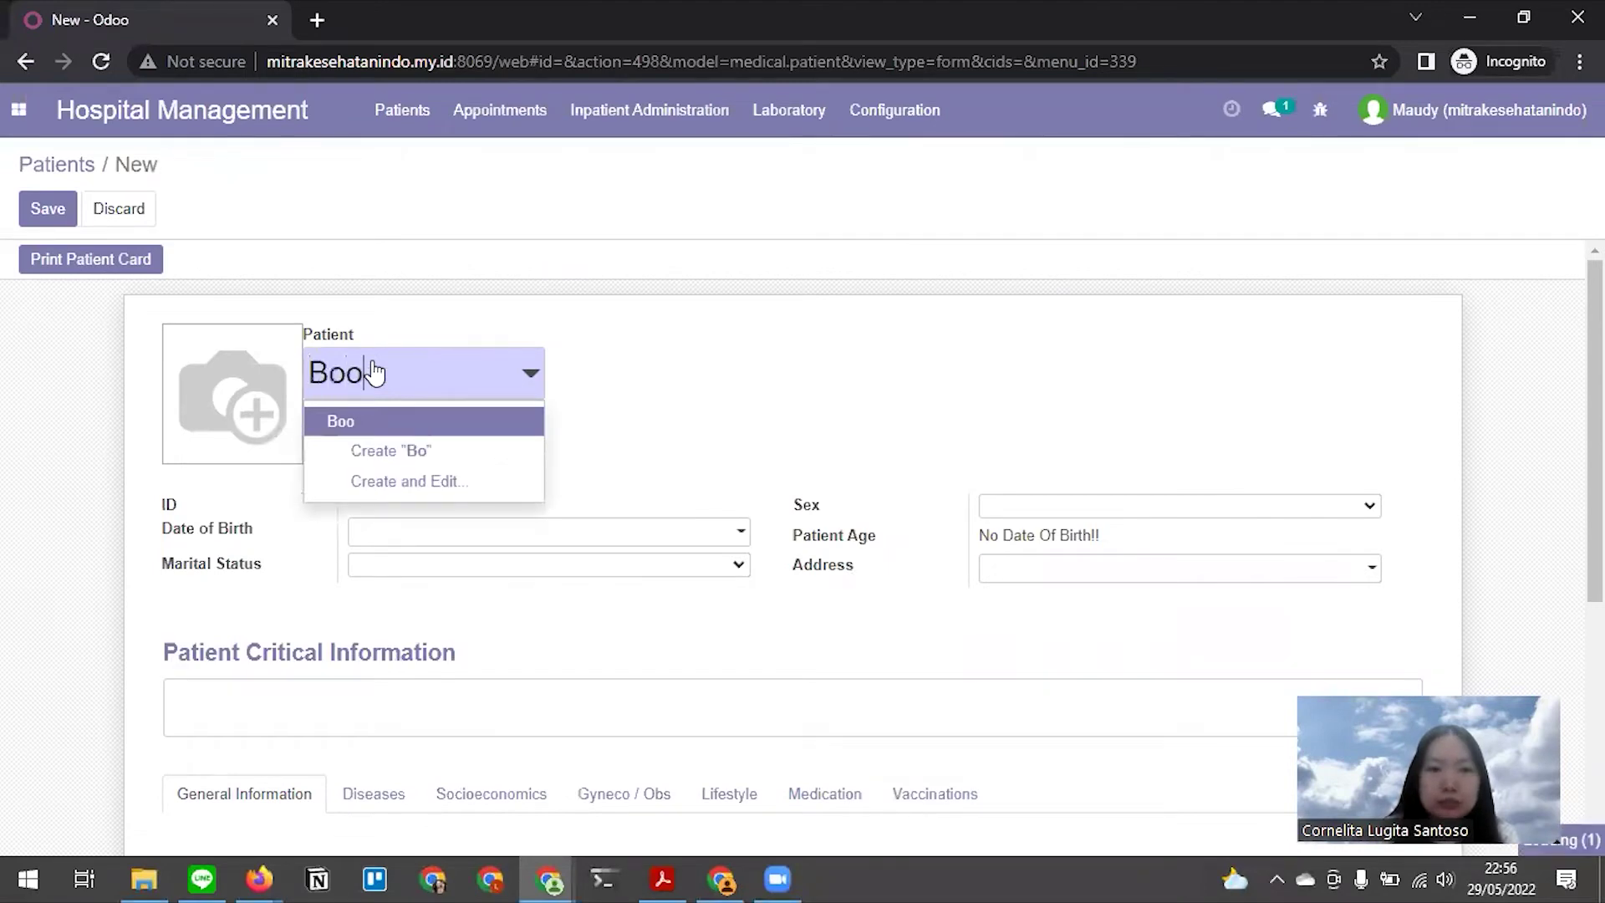
click(387, 420)
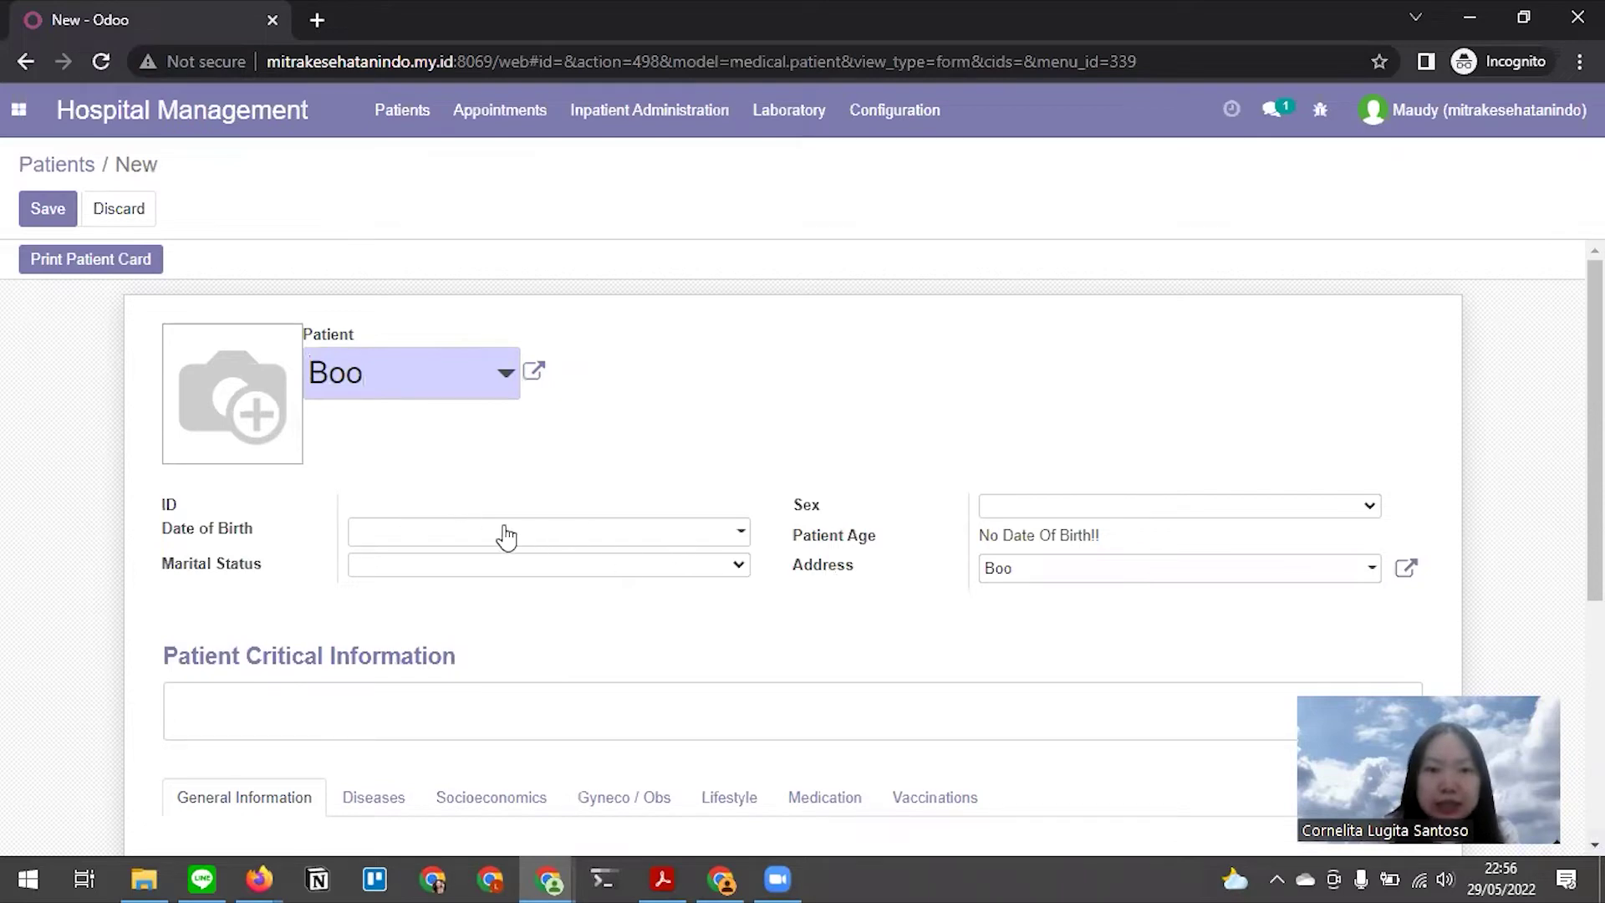
click(462, 535)
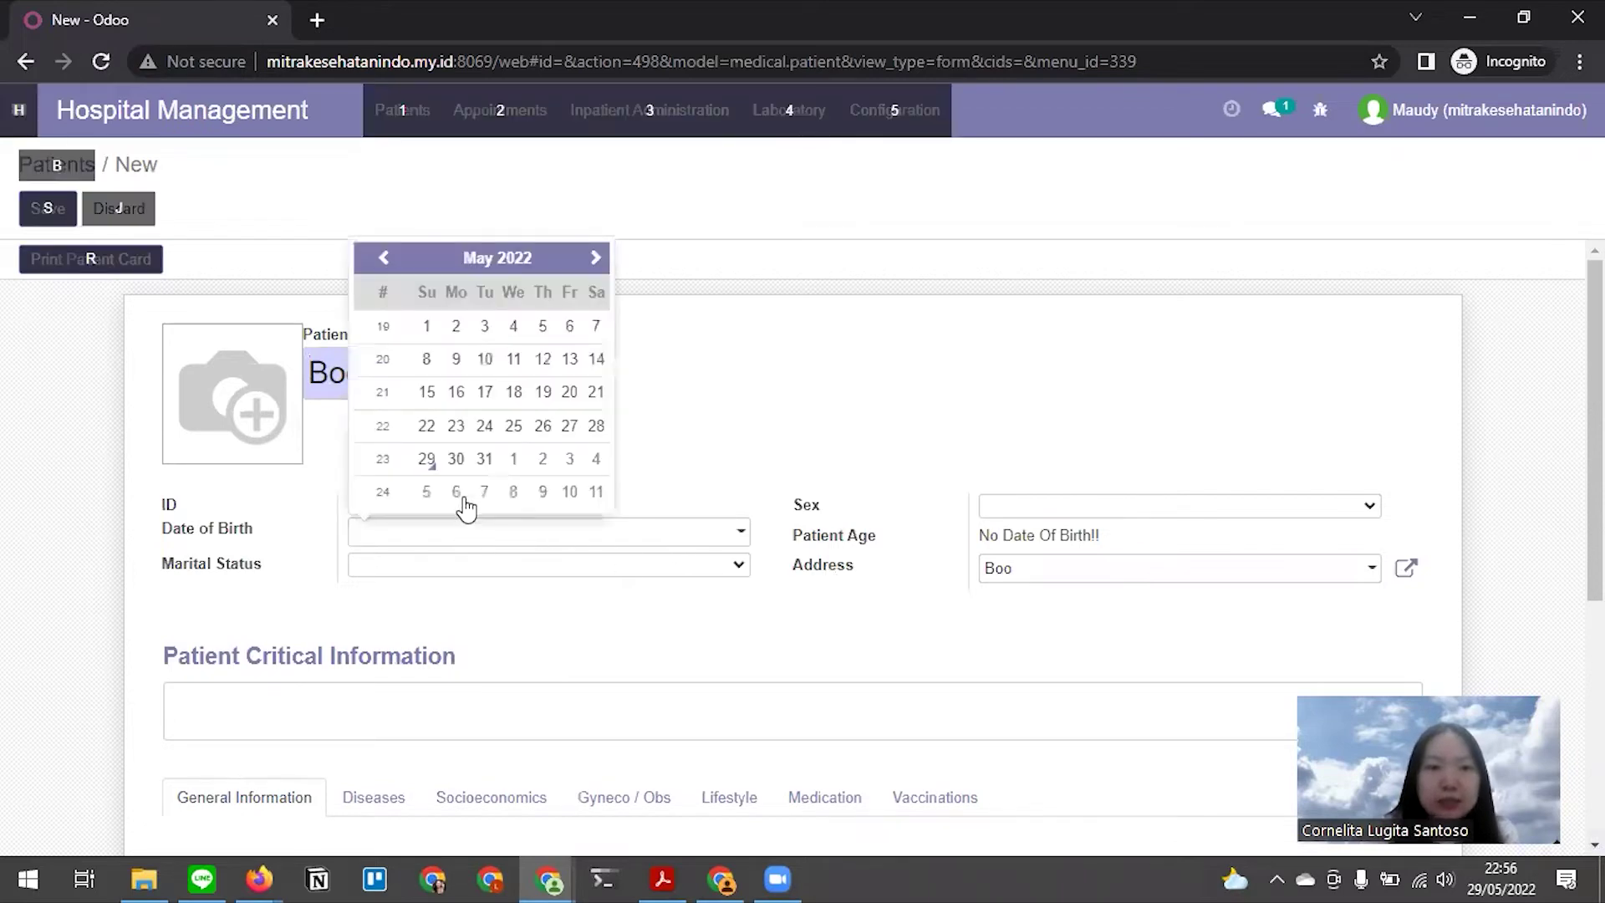
click(478, 259)
click(502, 224)
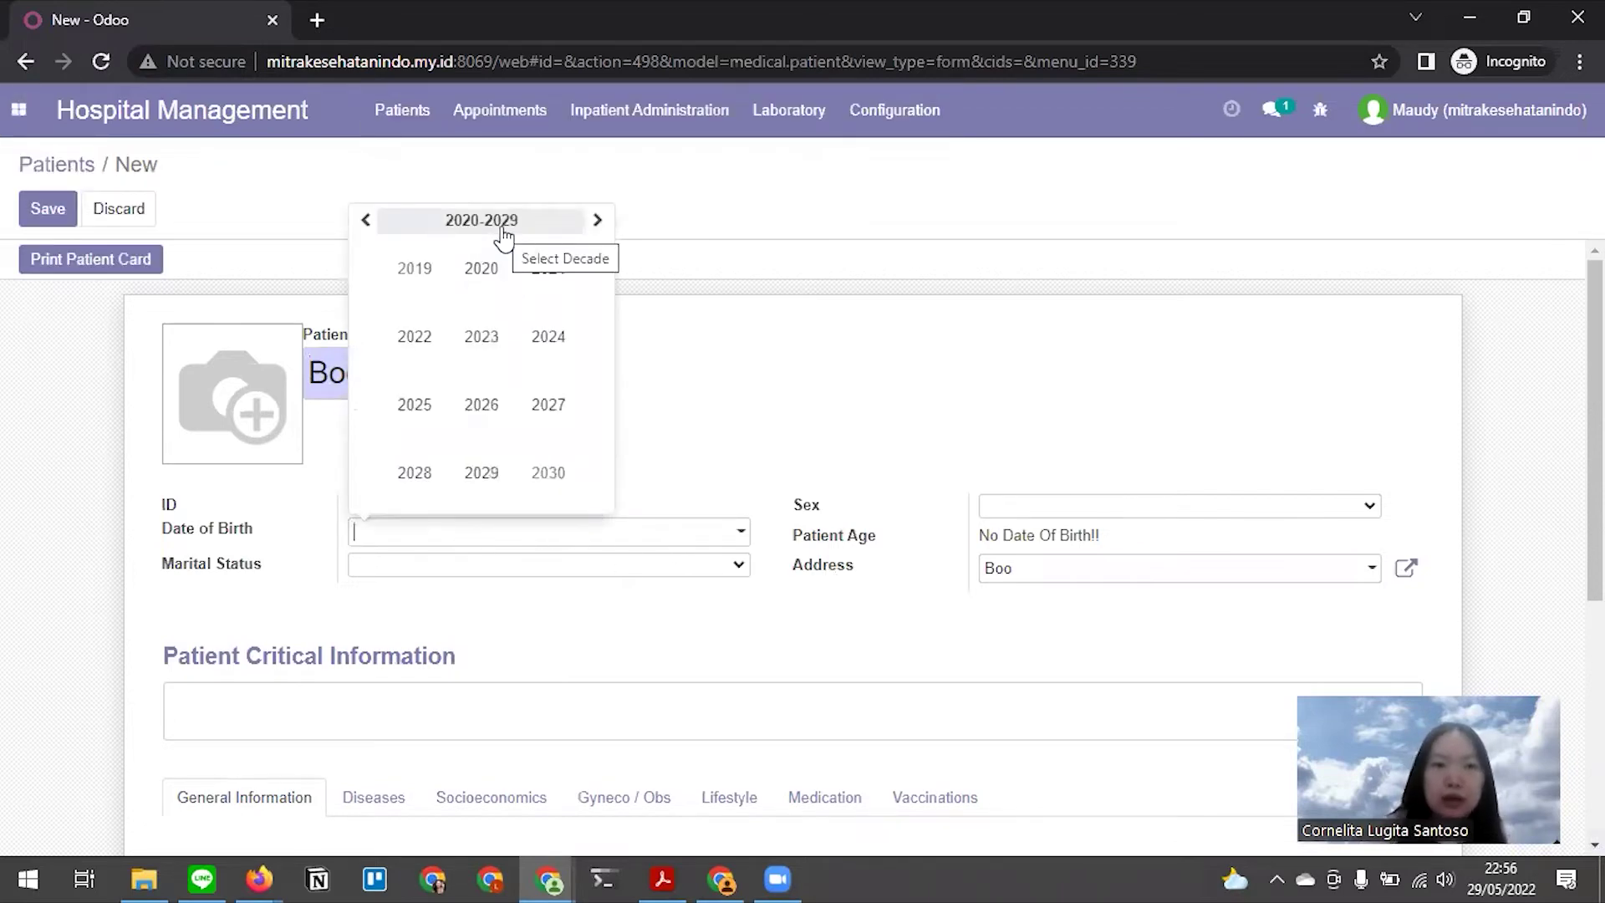
click(501, 230)
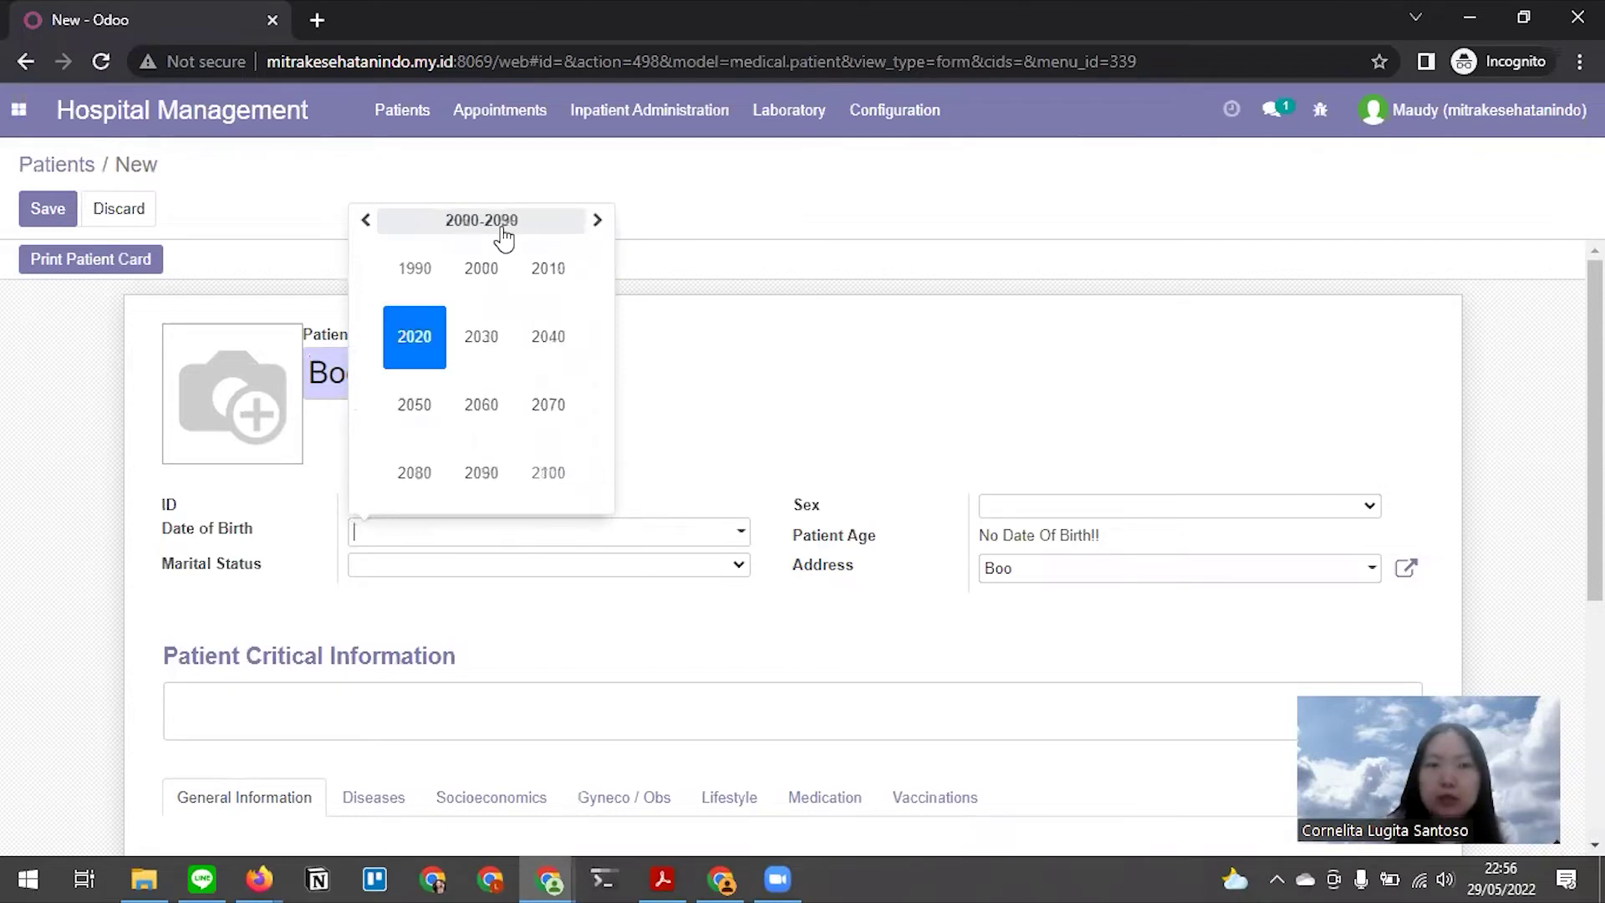
click(489, 286)
click(441, 347)
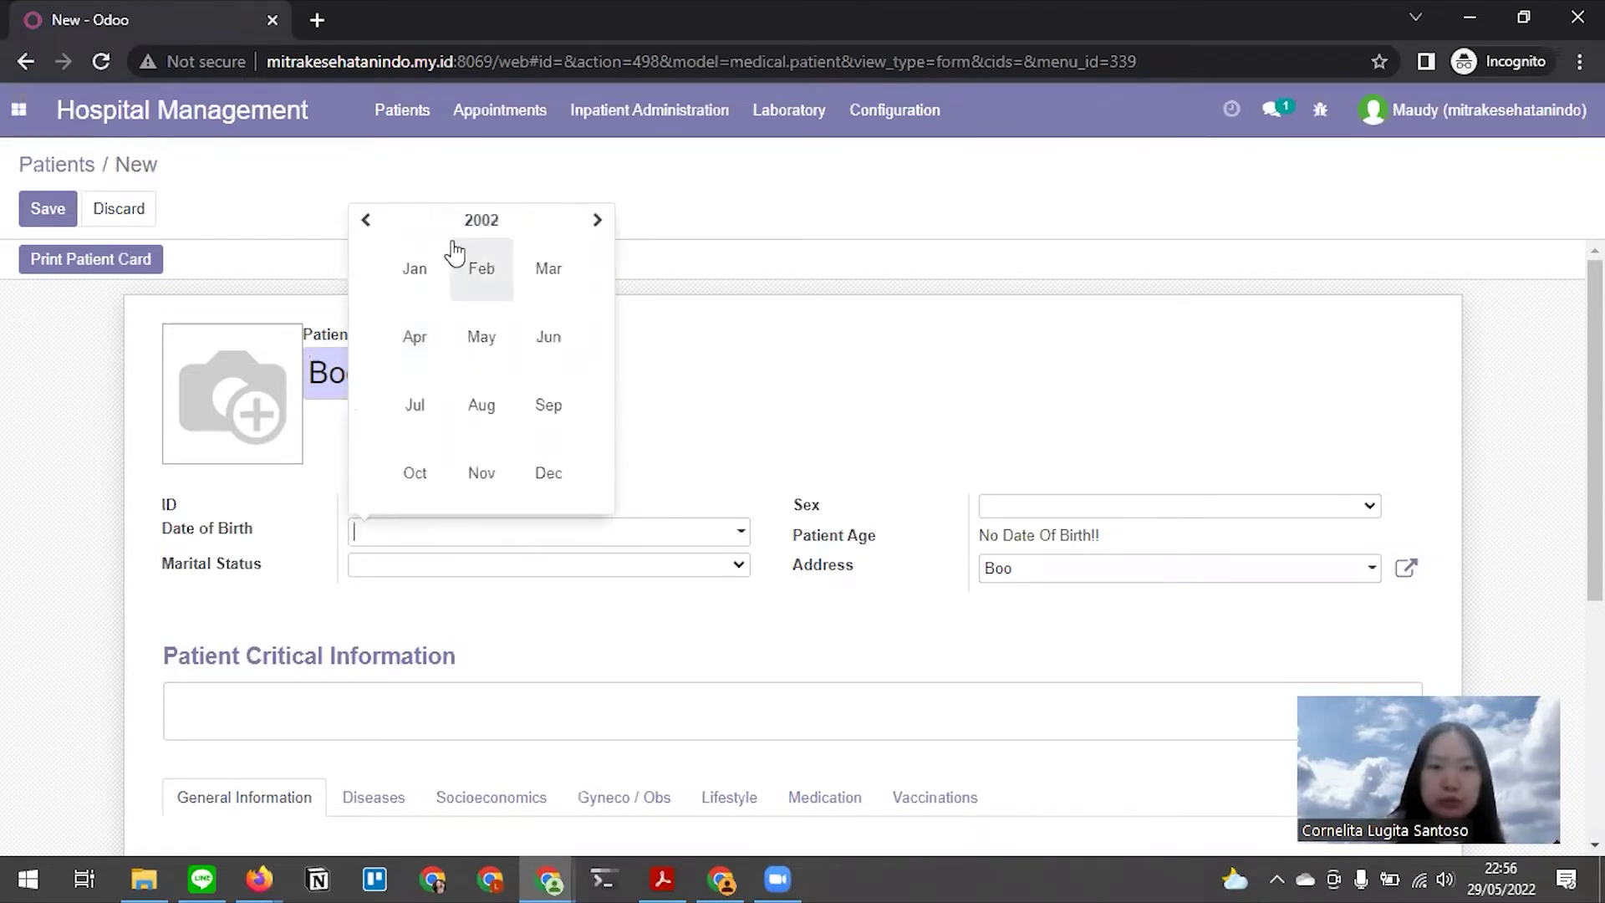
click(473, 288)
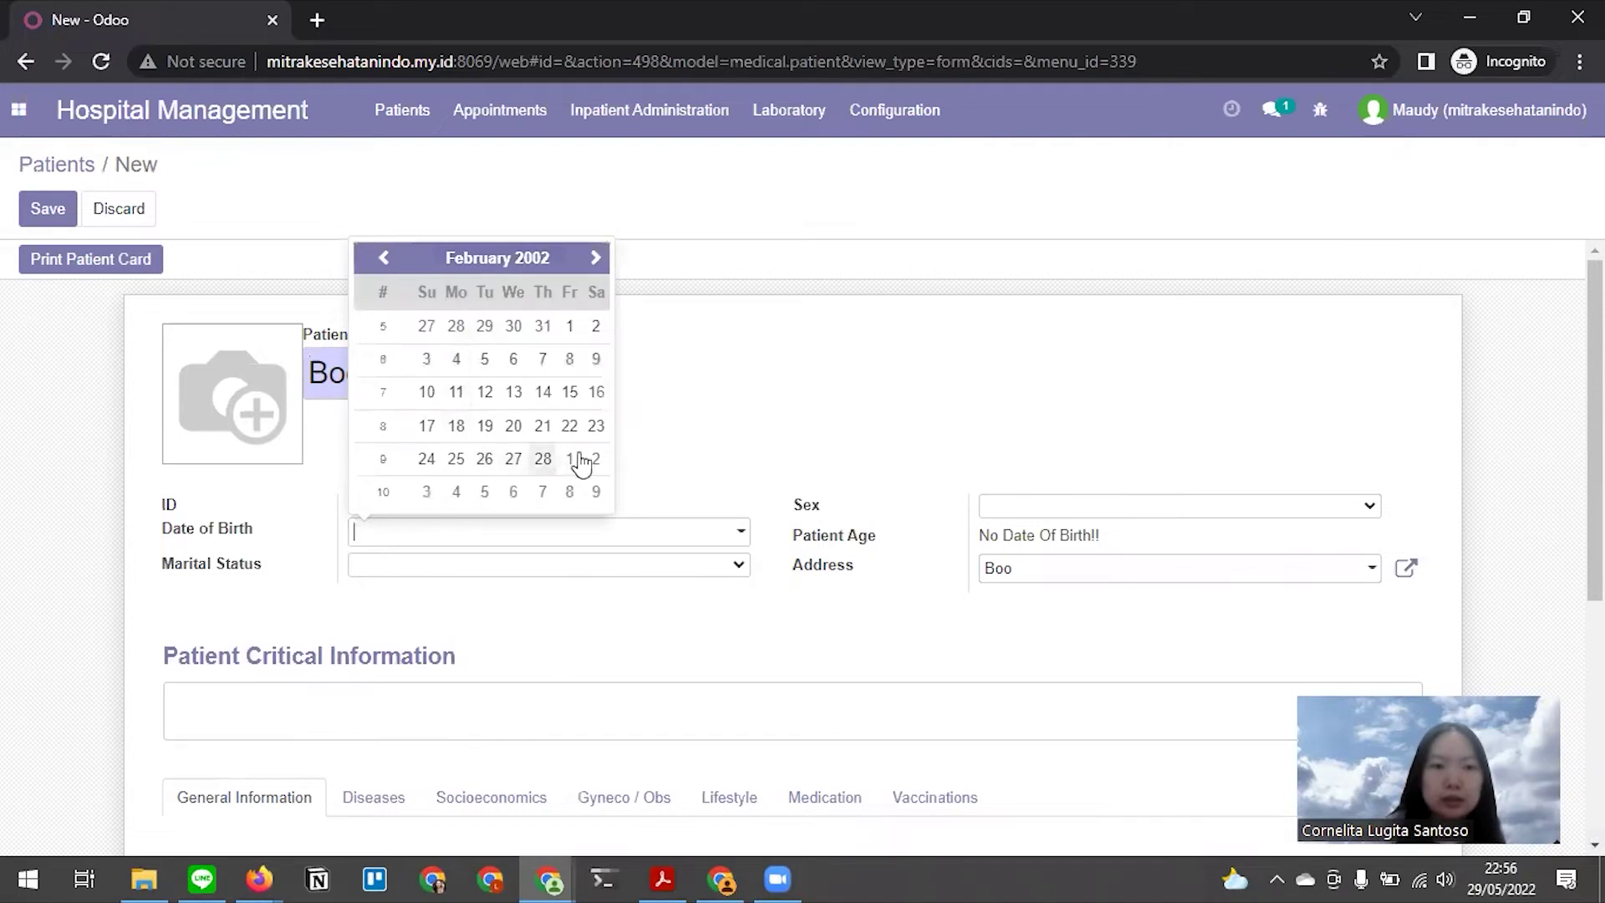
click(570, 426)
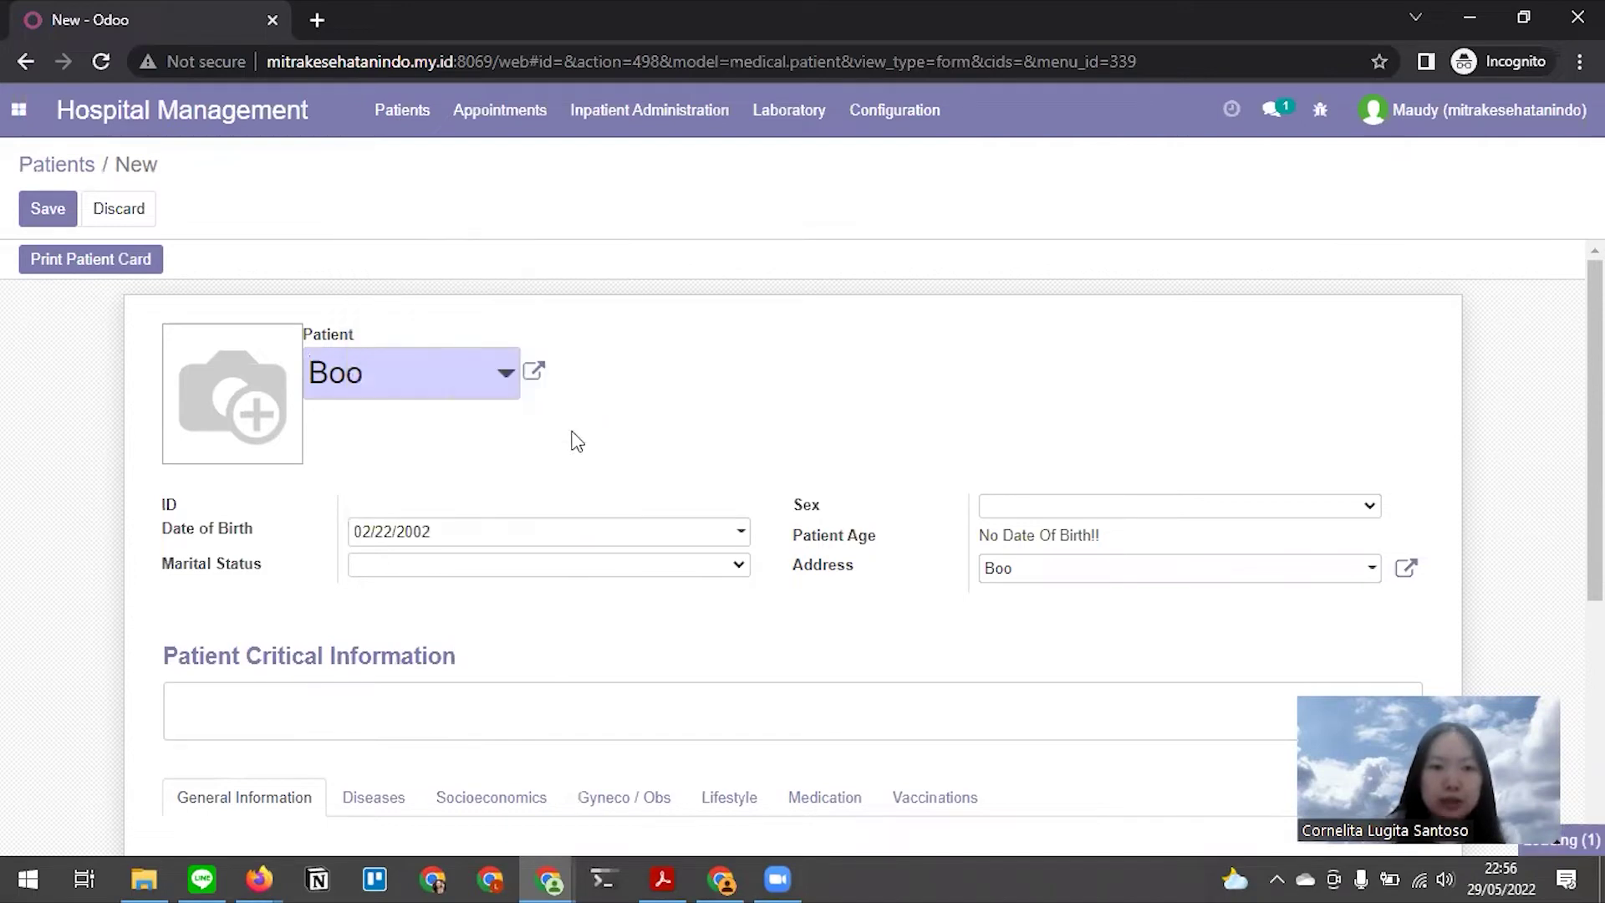
click(1020, 514)
click(1033, 569)
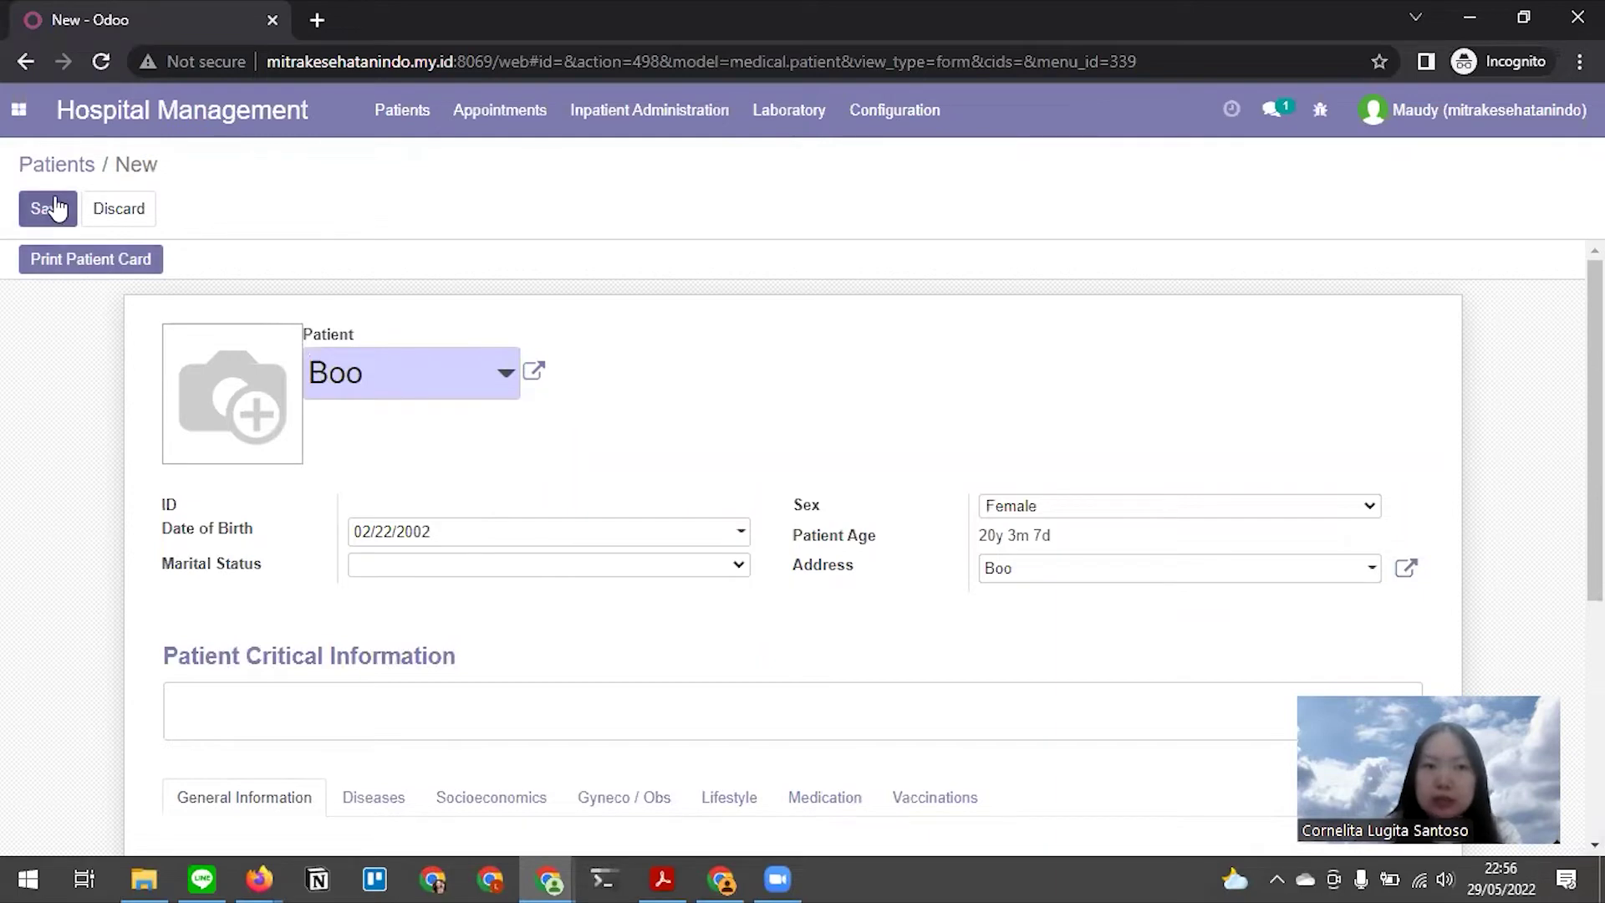
Discard the unsaved patient form and open the existing patient Boo (PAC01) instead
key(alt)
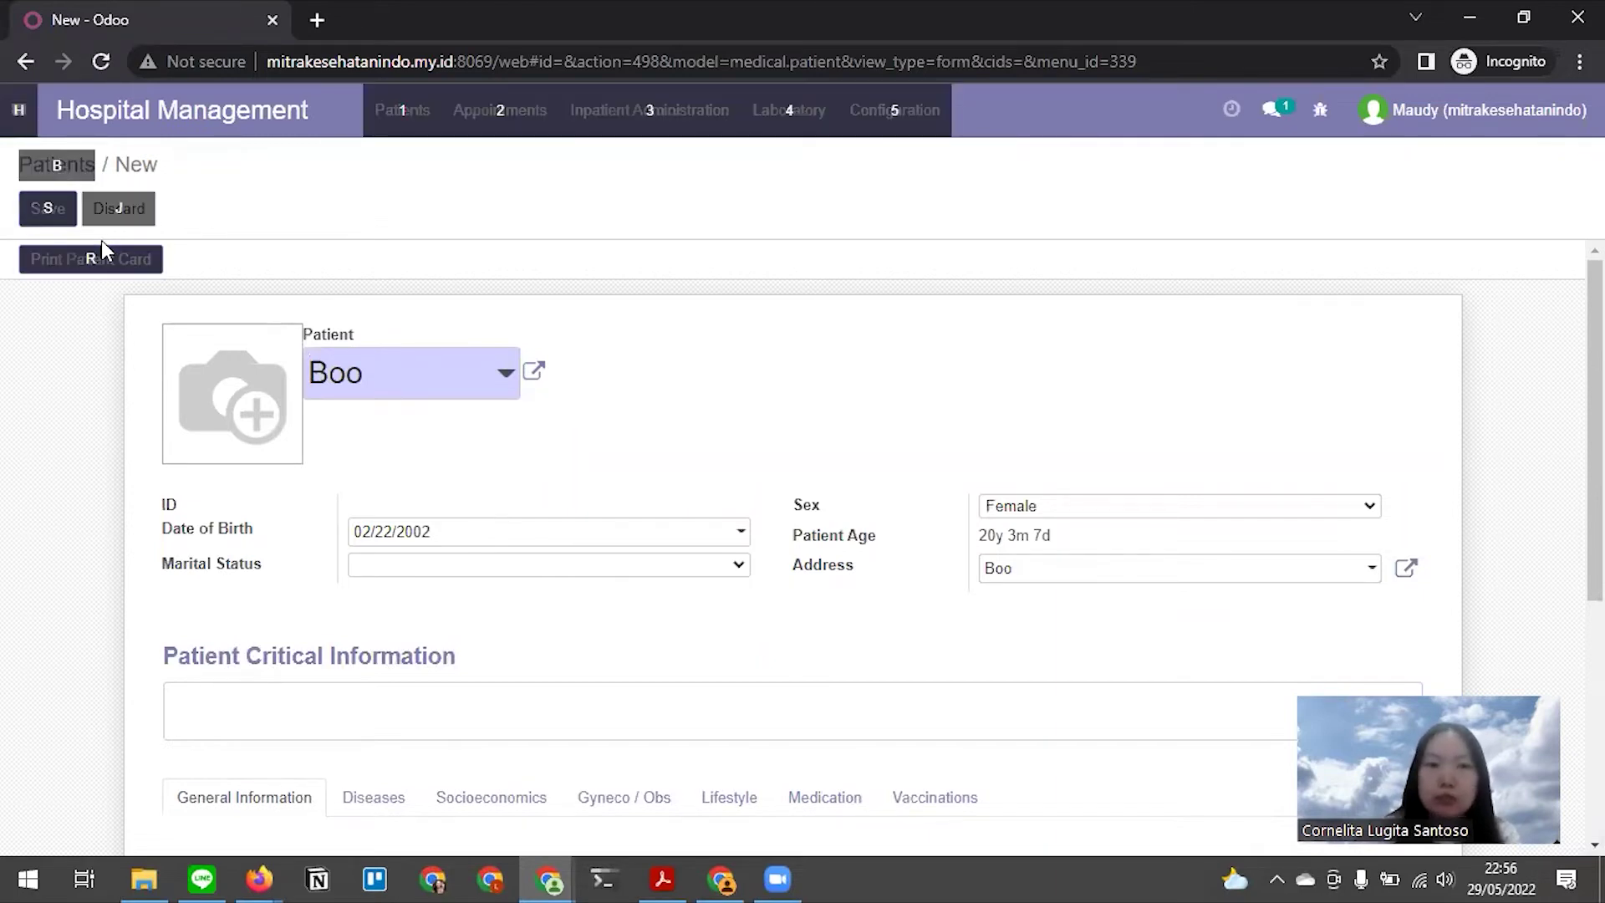
key(alt+Tab)
scroll(668, 433, down, 3)
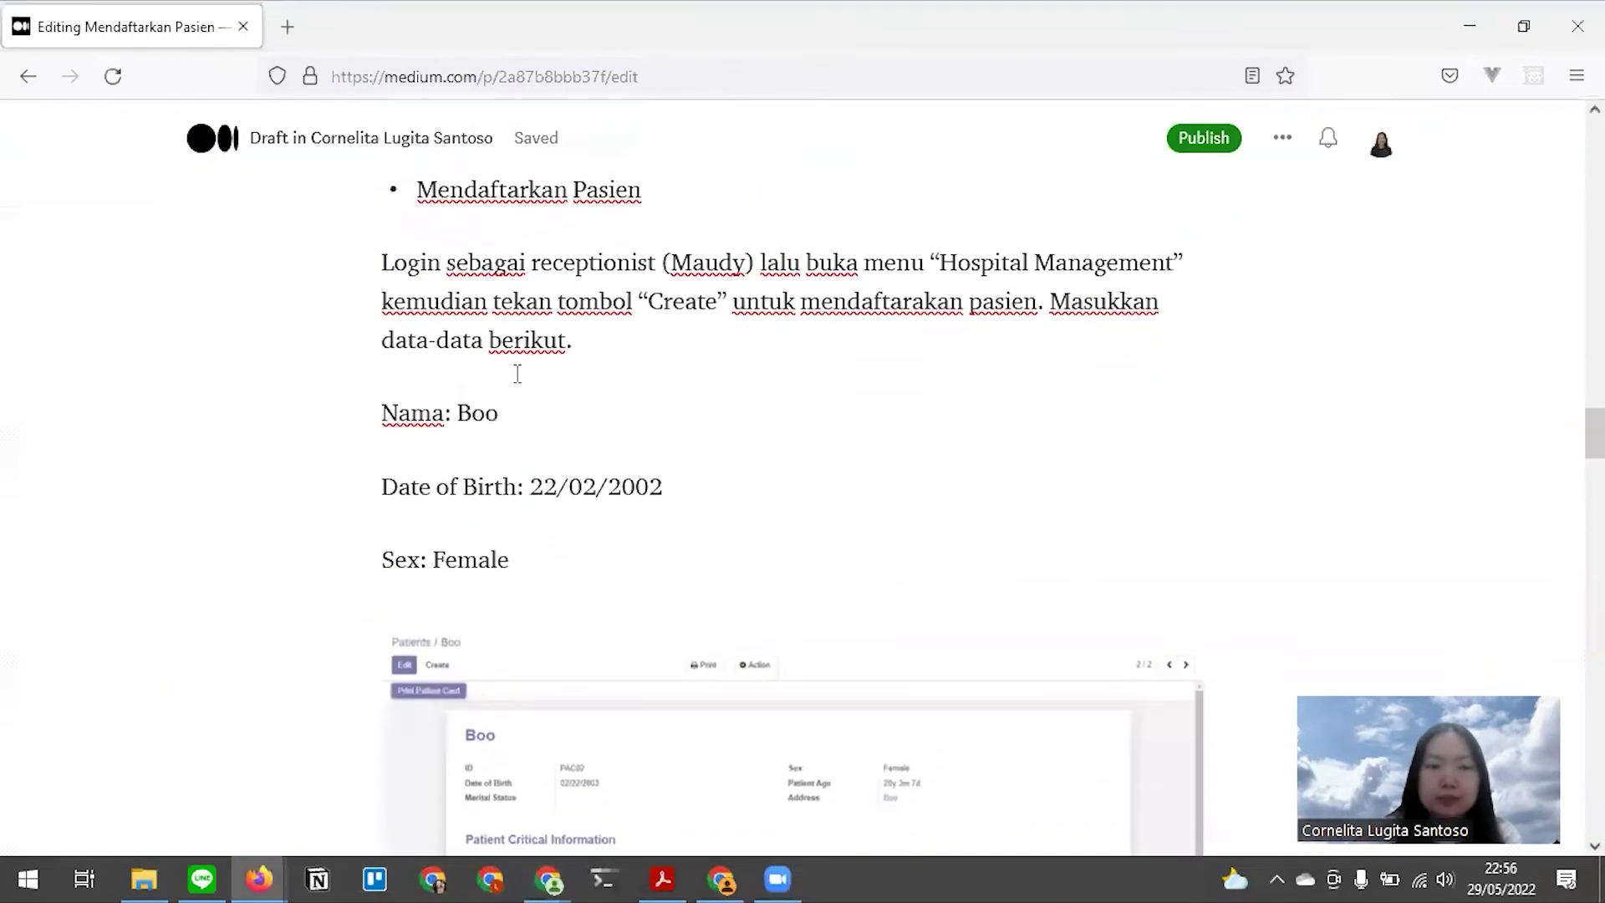
key(alt+Tab)
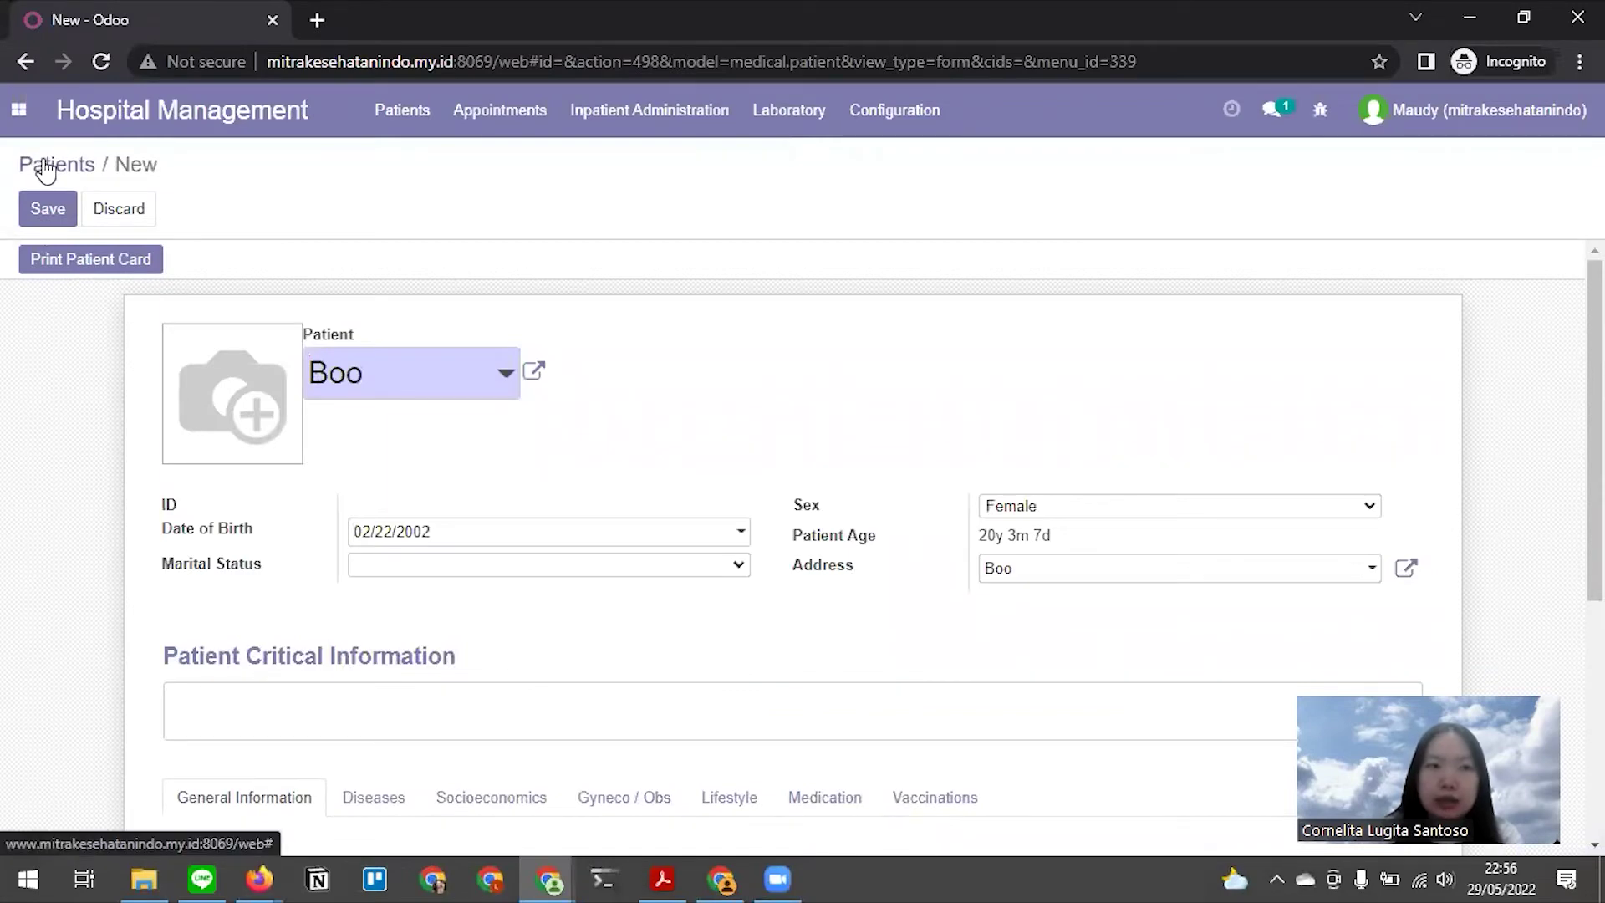
click(46, 168)
click(449, 271)
click(99, 294)
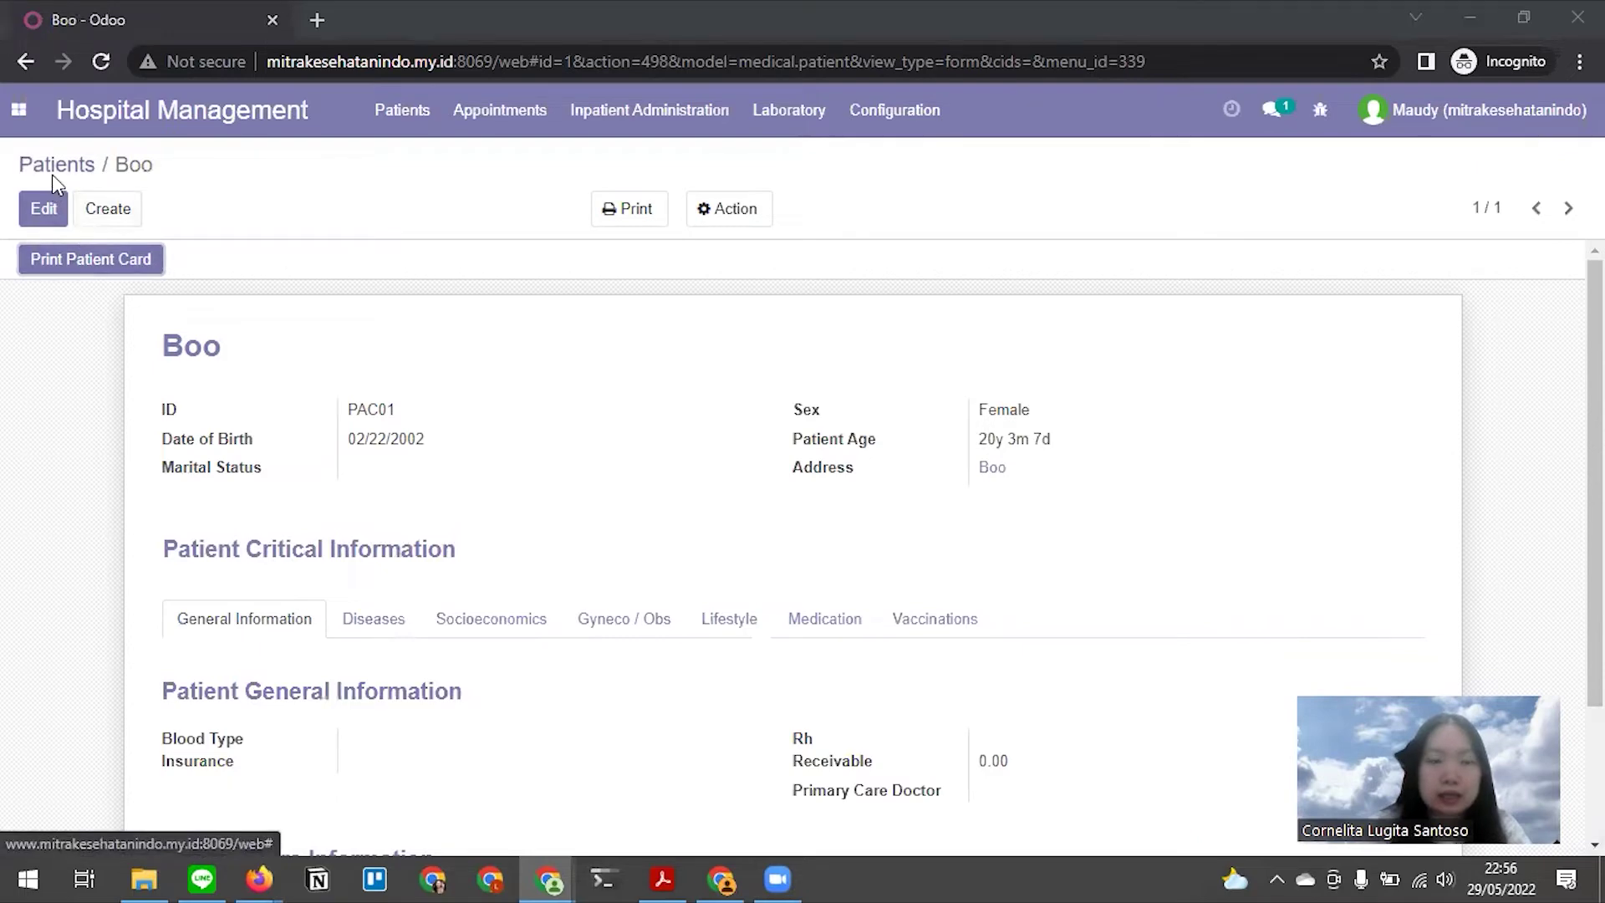
key(alt+Tab)
scroll(502, 437, down, 7)
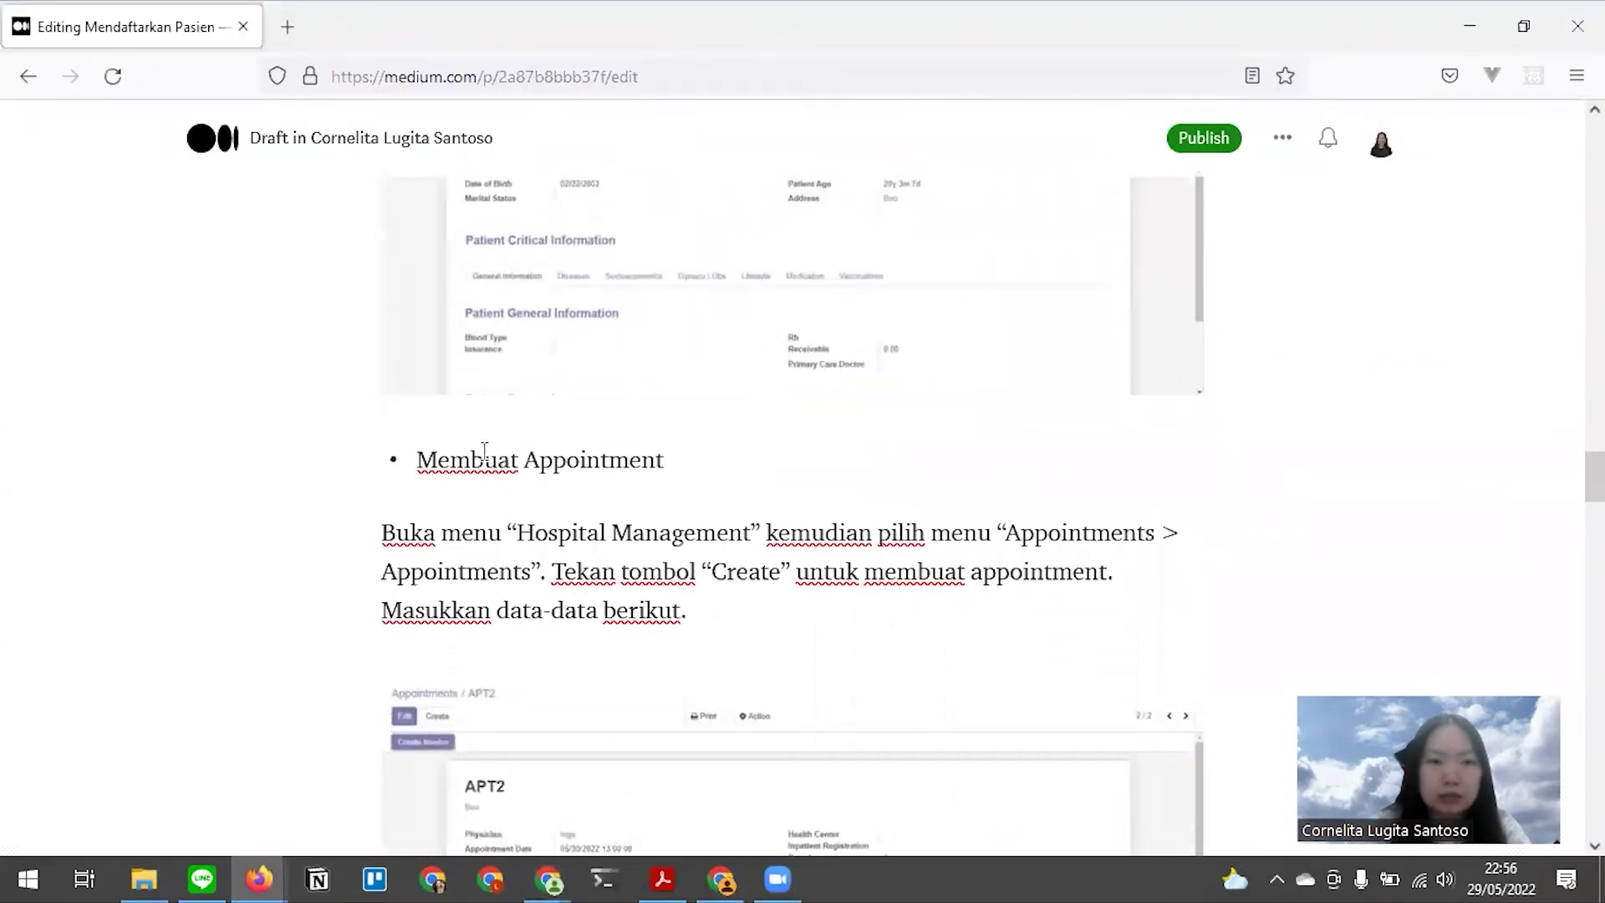
After checking the draft, create a new appointment from Appointments > Appointments
drag(484, 458, 689, 469)
key(alt+Tab)
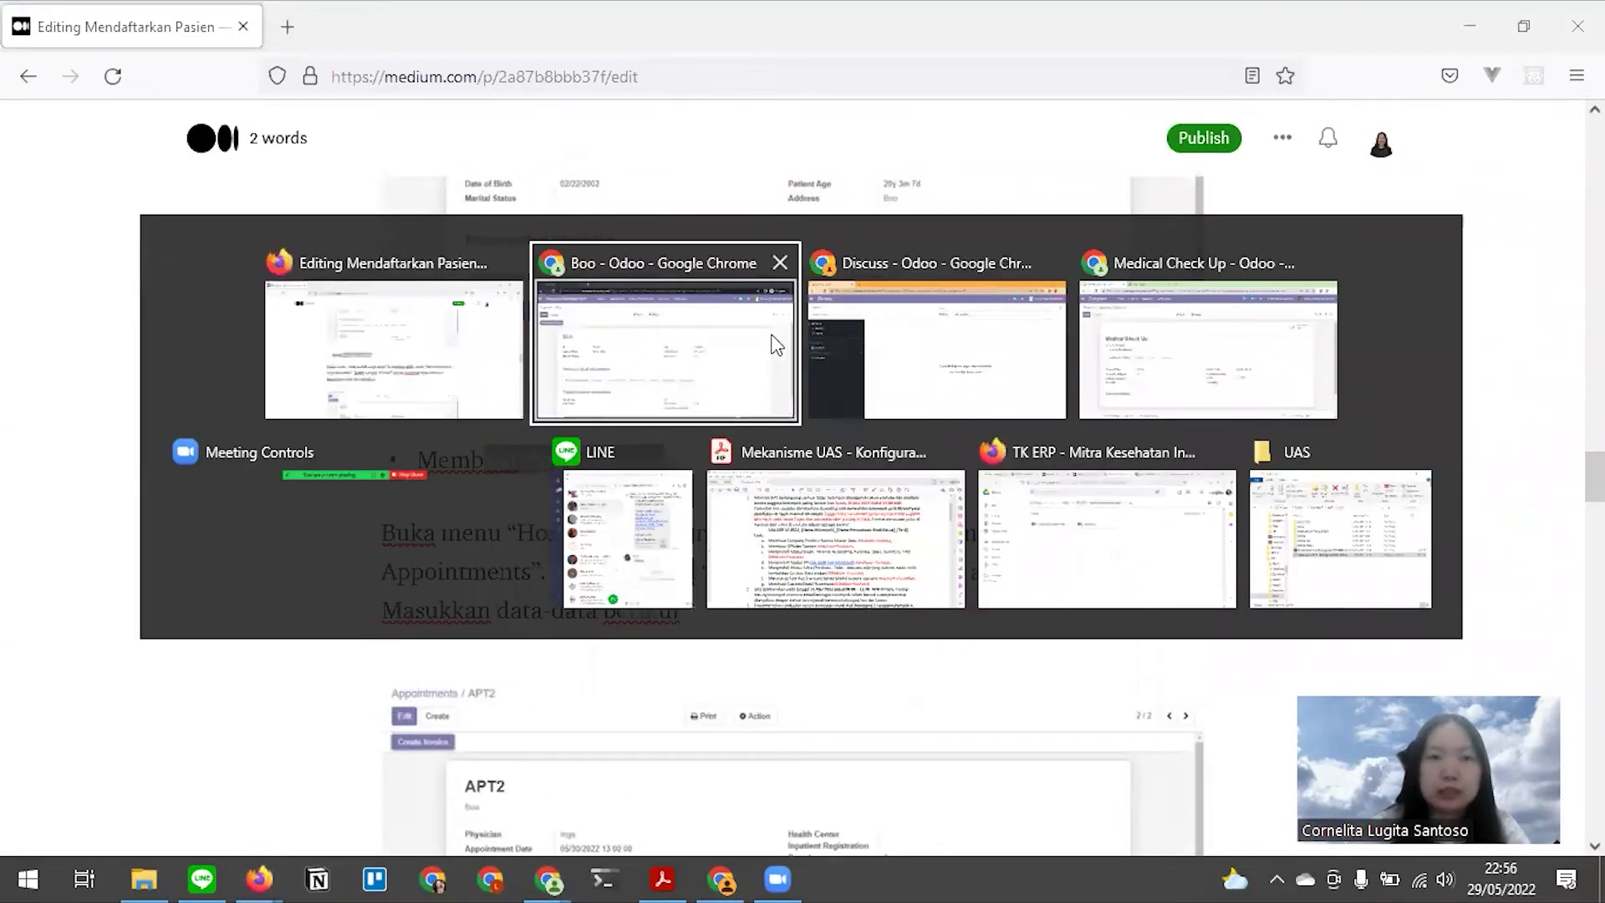
click(440, 312)
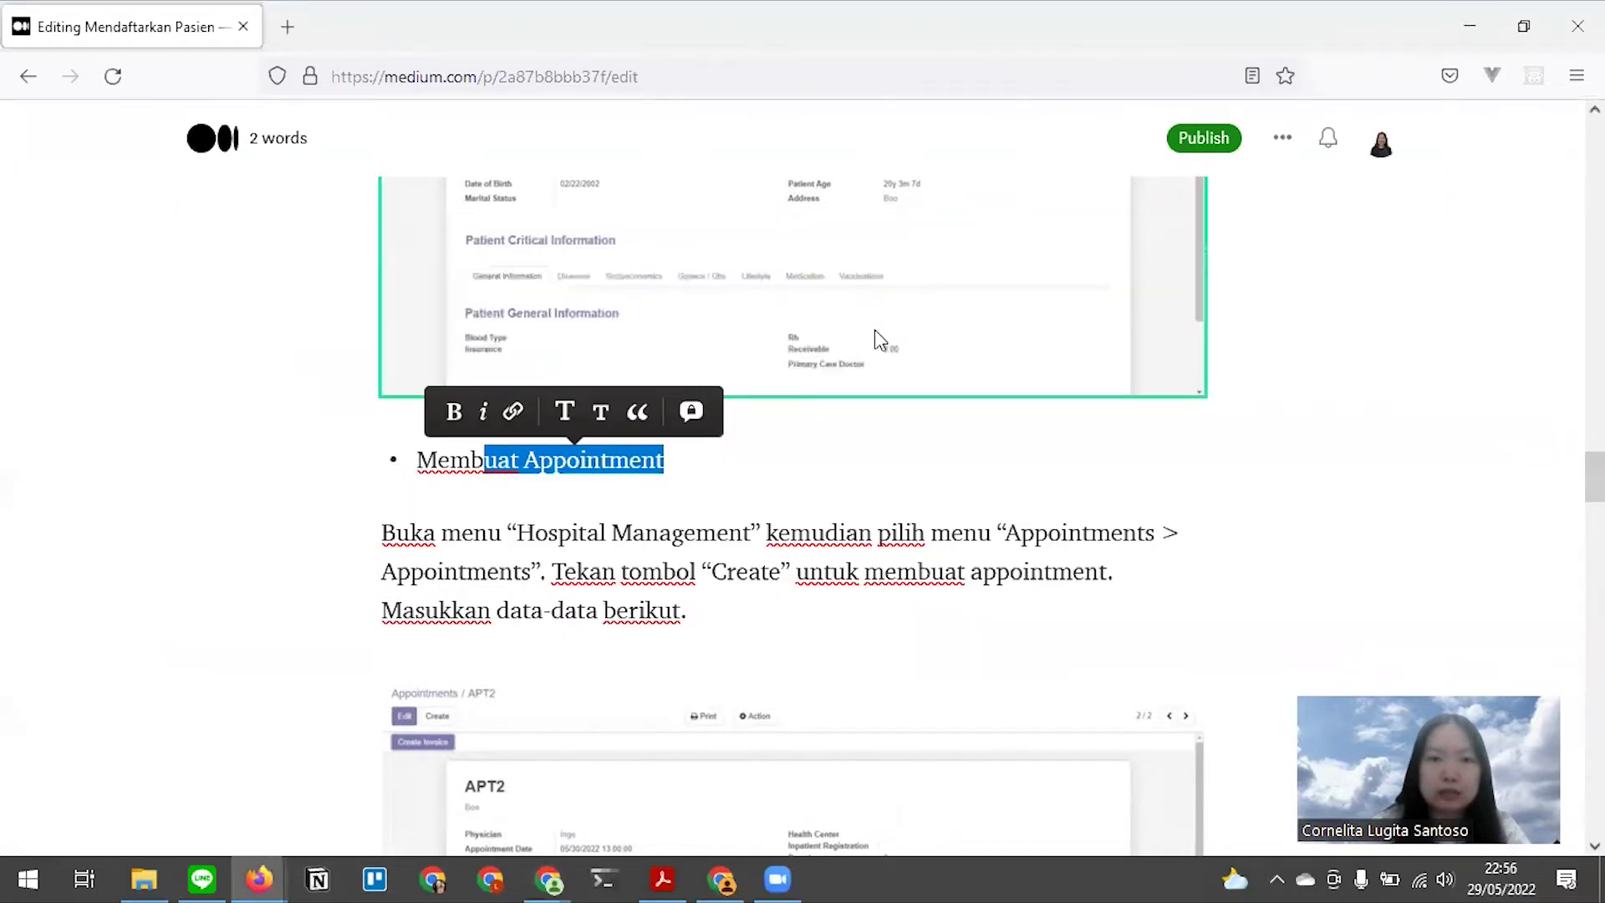
key(alt+Tab)
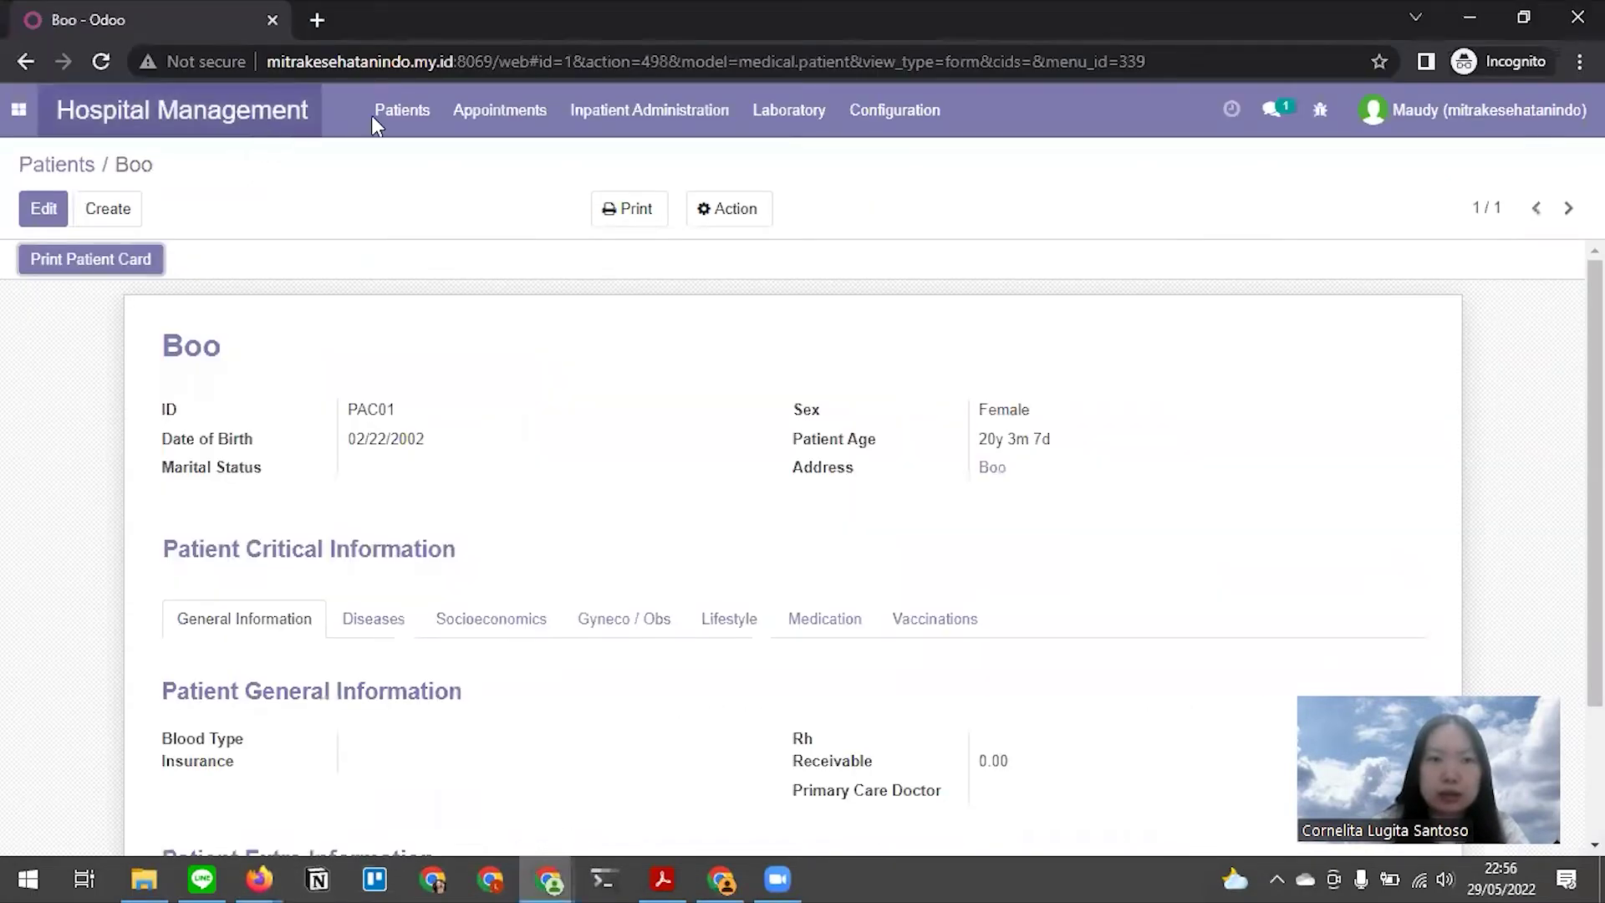
click(469, 120)
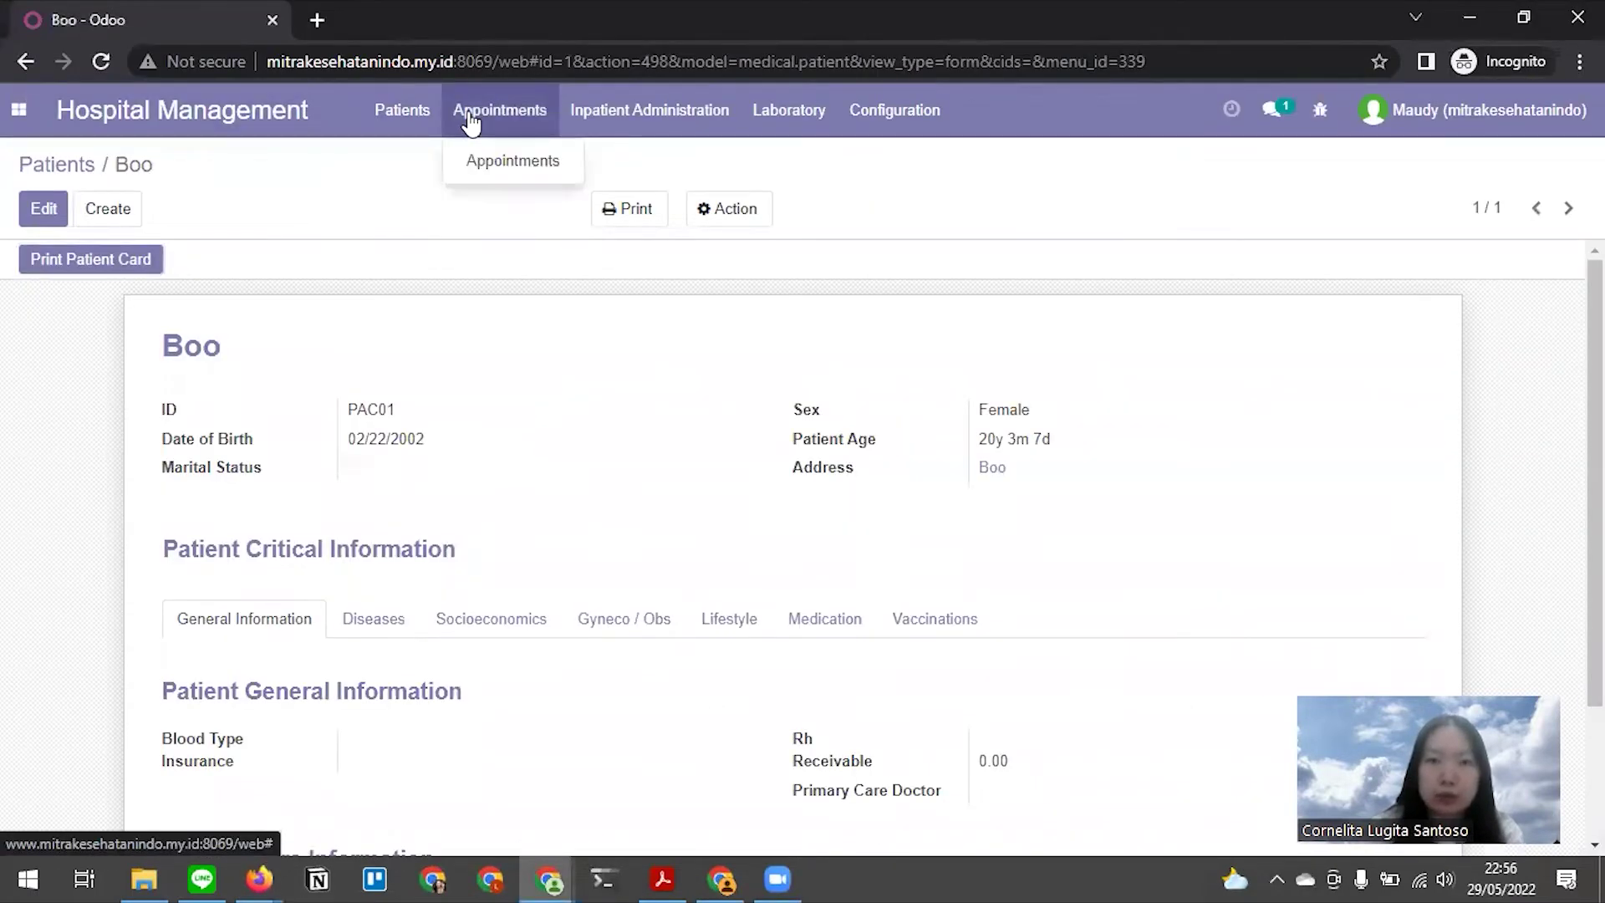
click(500, 166)
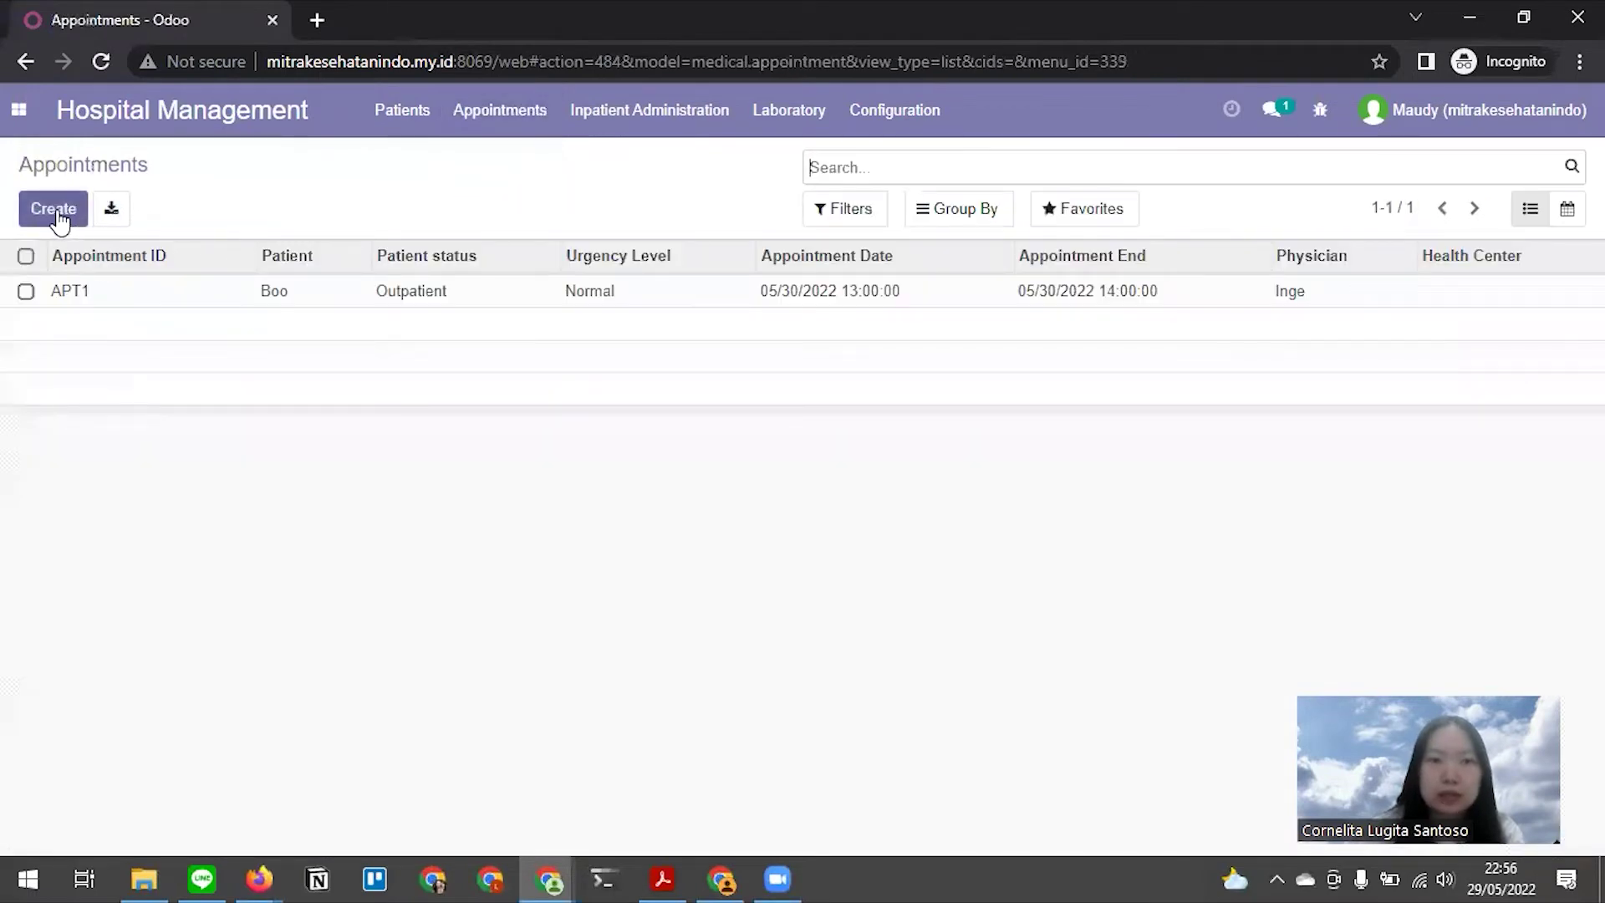
click(55, 209)
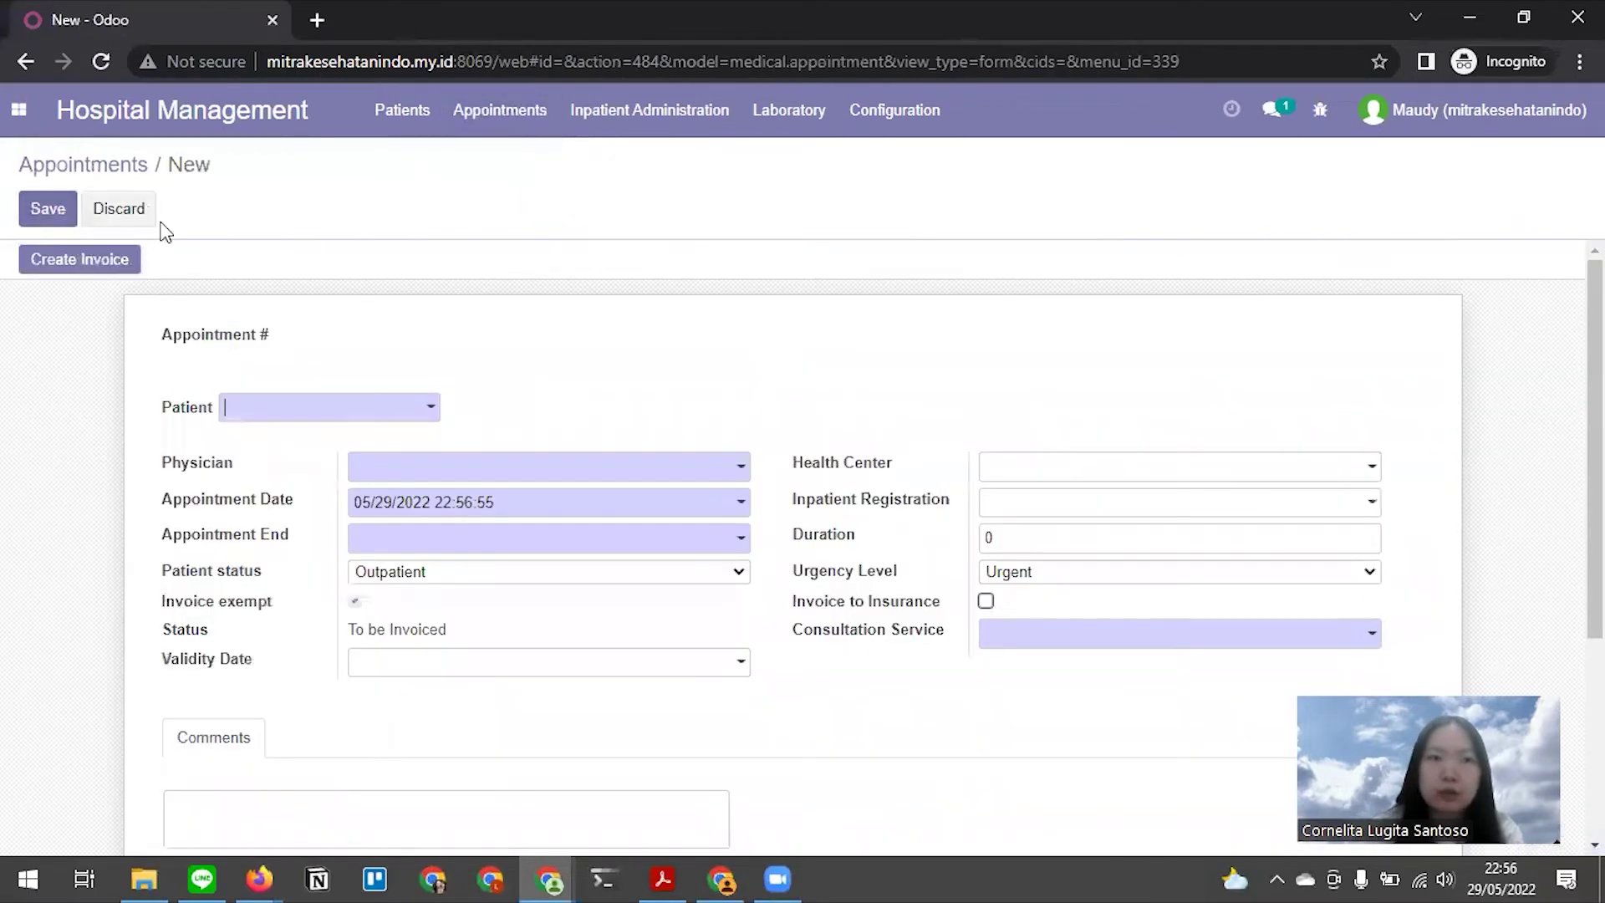
Set the appointment's patient to Boo and physician to Inge
click(376, 414)
click(335, 443)
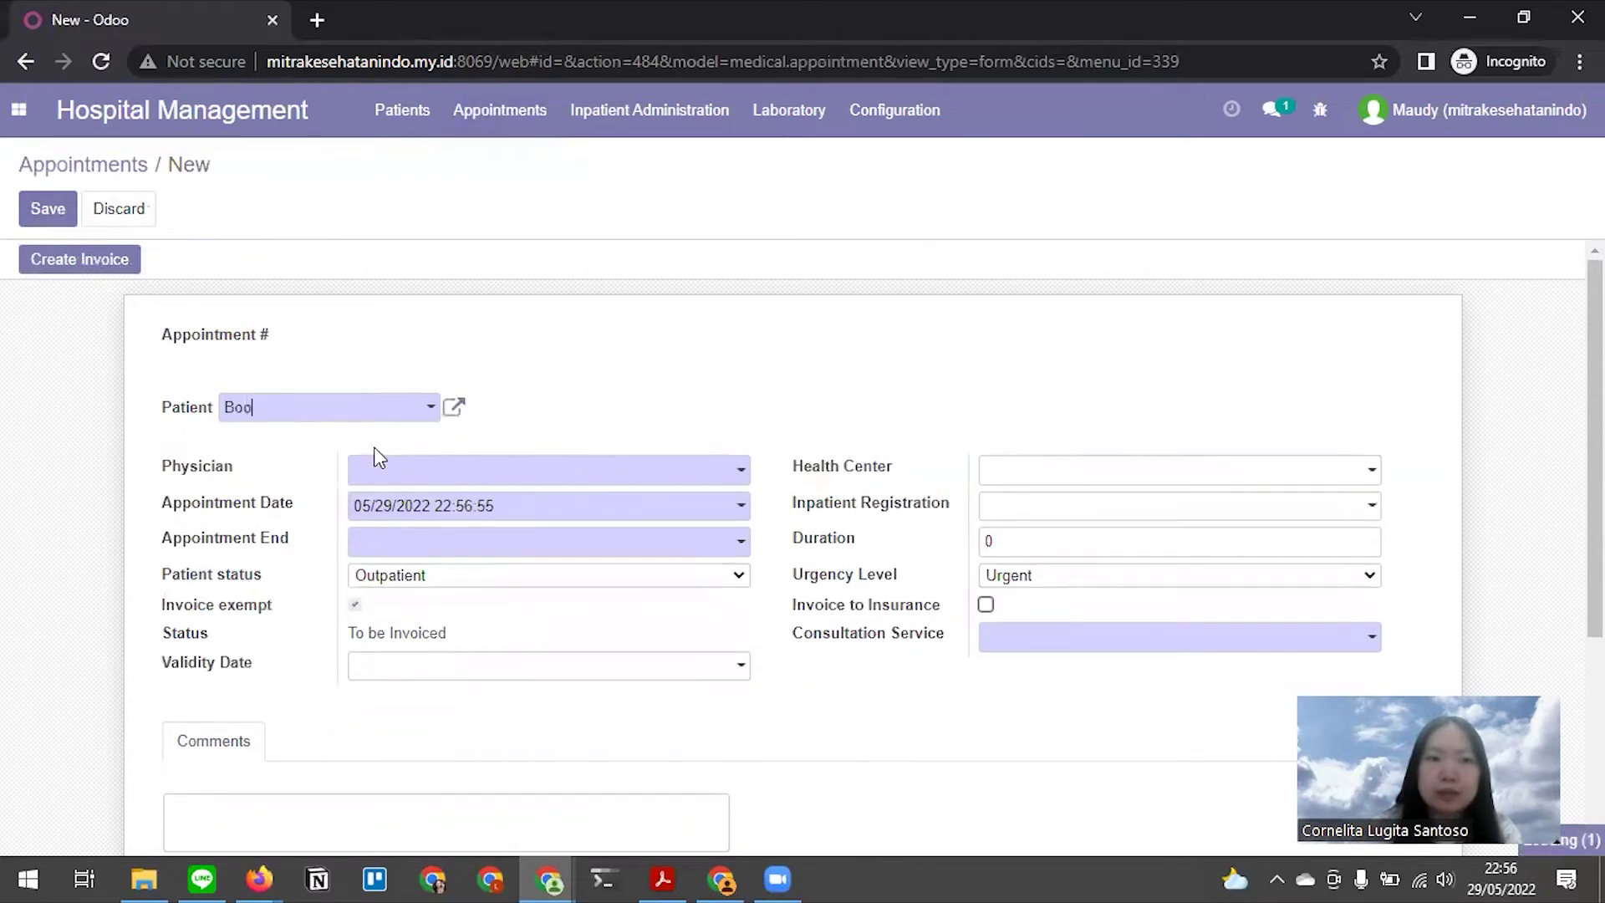
click(434, 480)
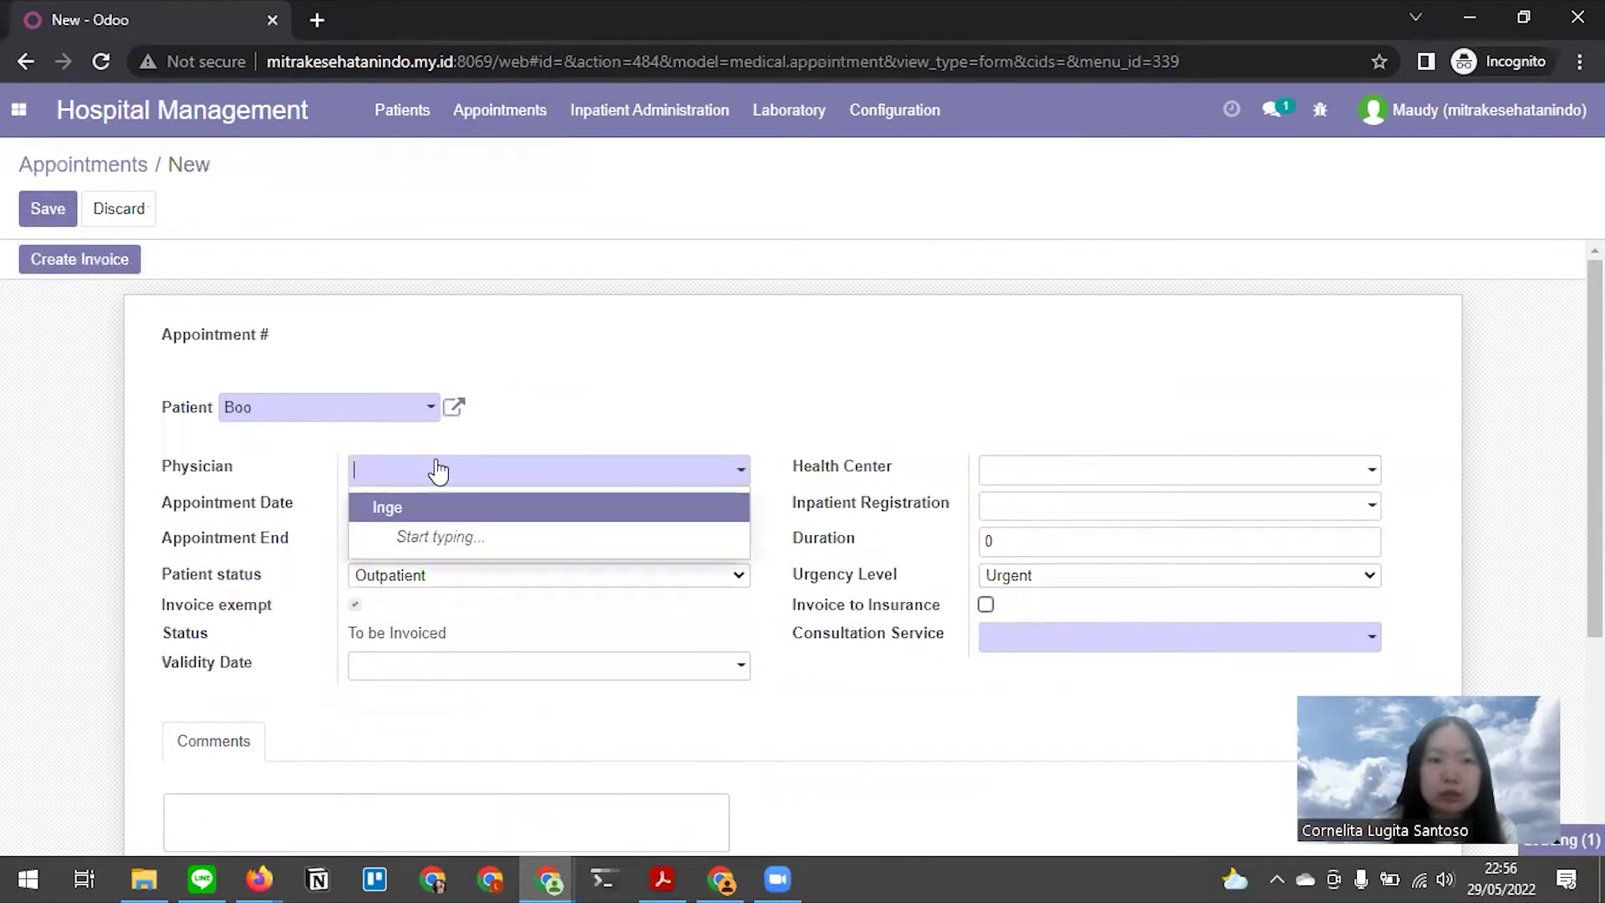
click(421, 509)
Set the appointment start to 05/30/2022 13:00:00
click(441, 529)
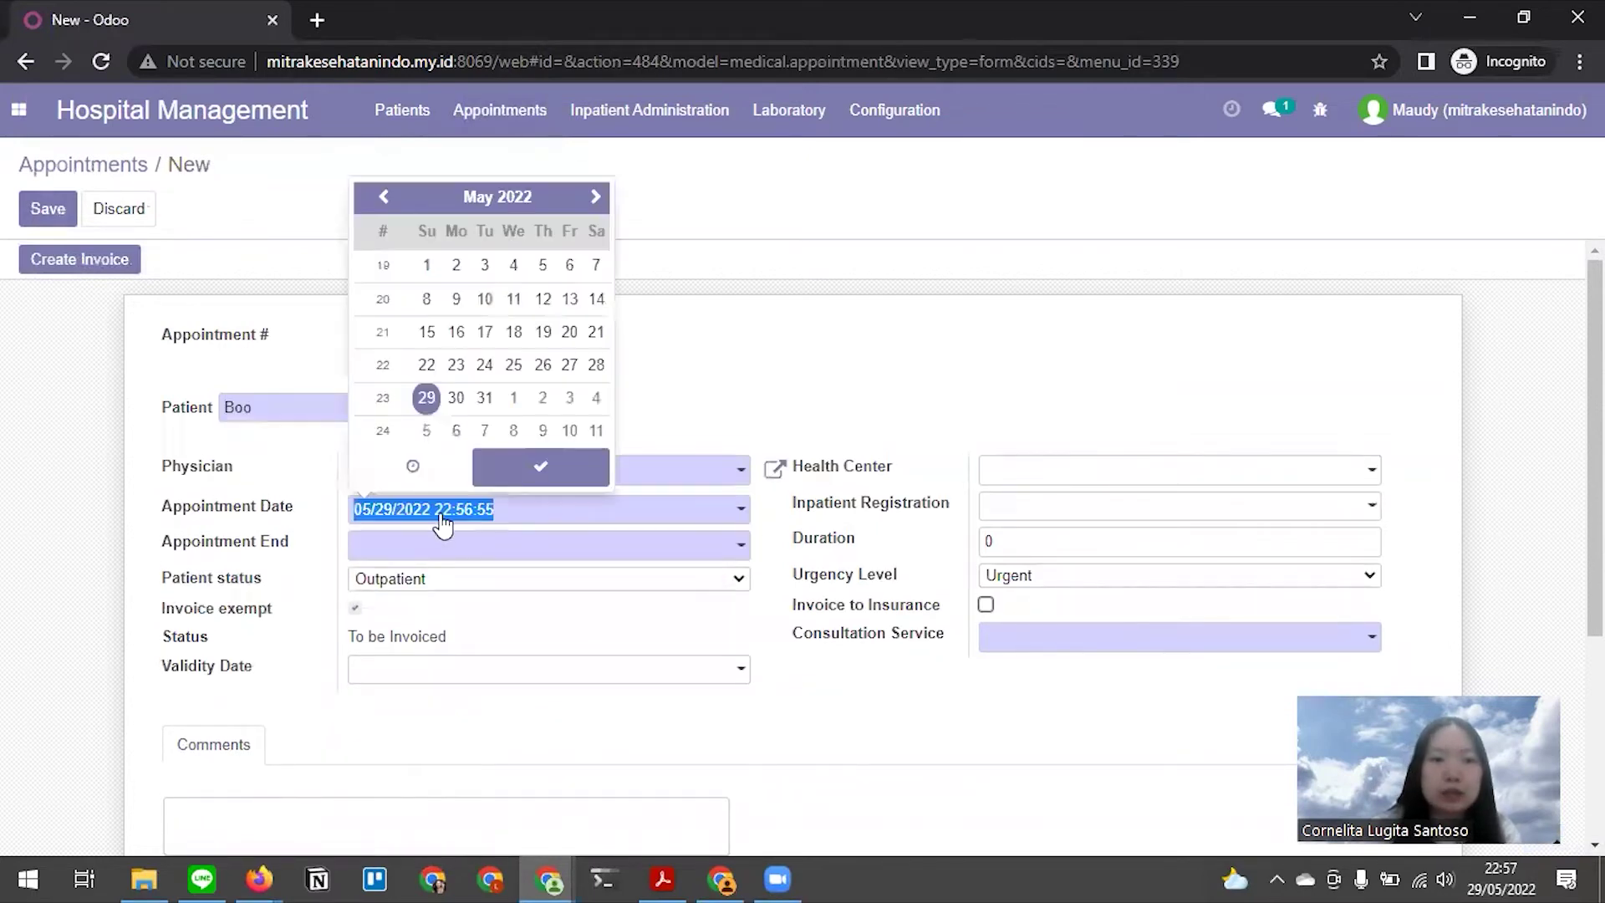
click(456, 398)
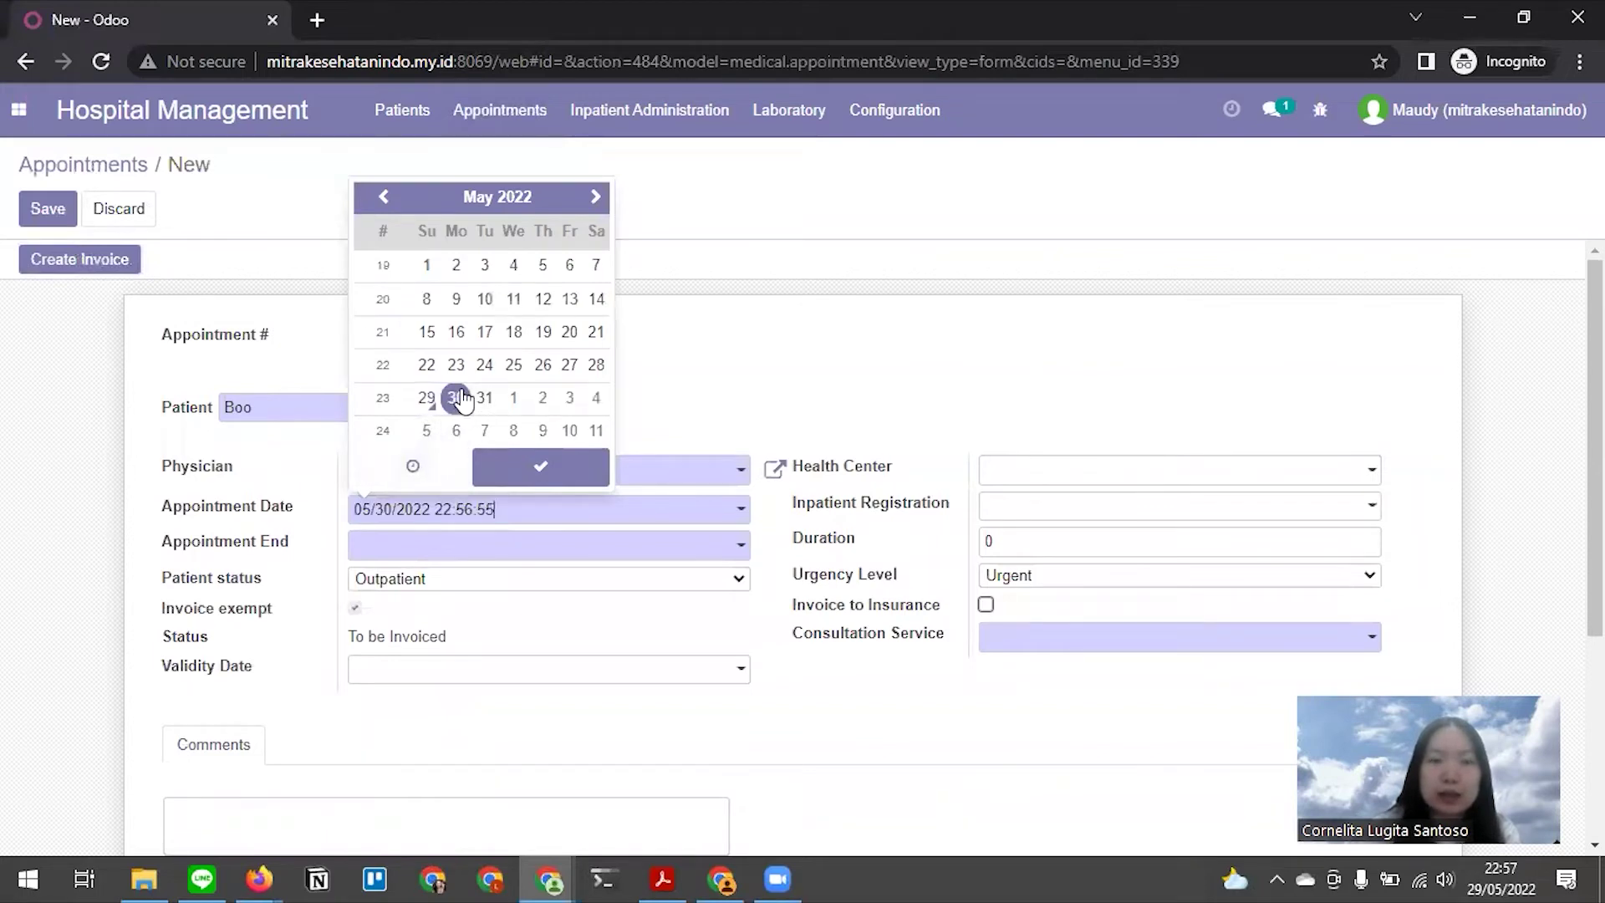
click(415, 467)
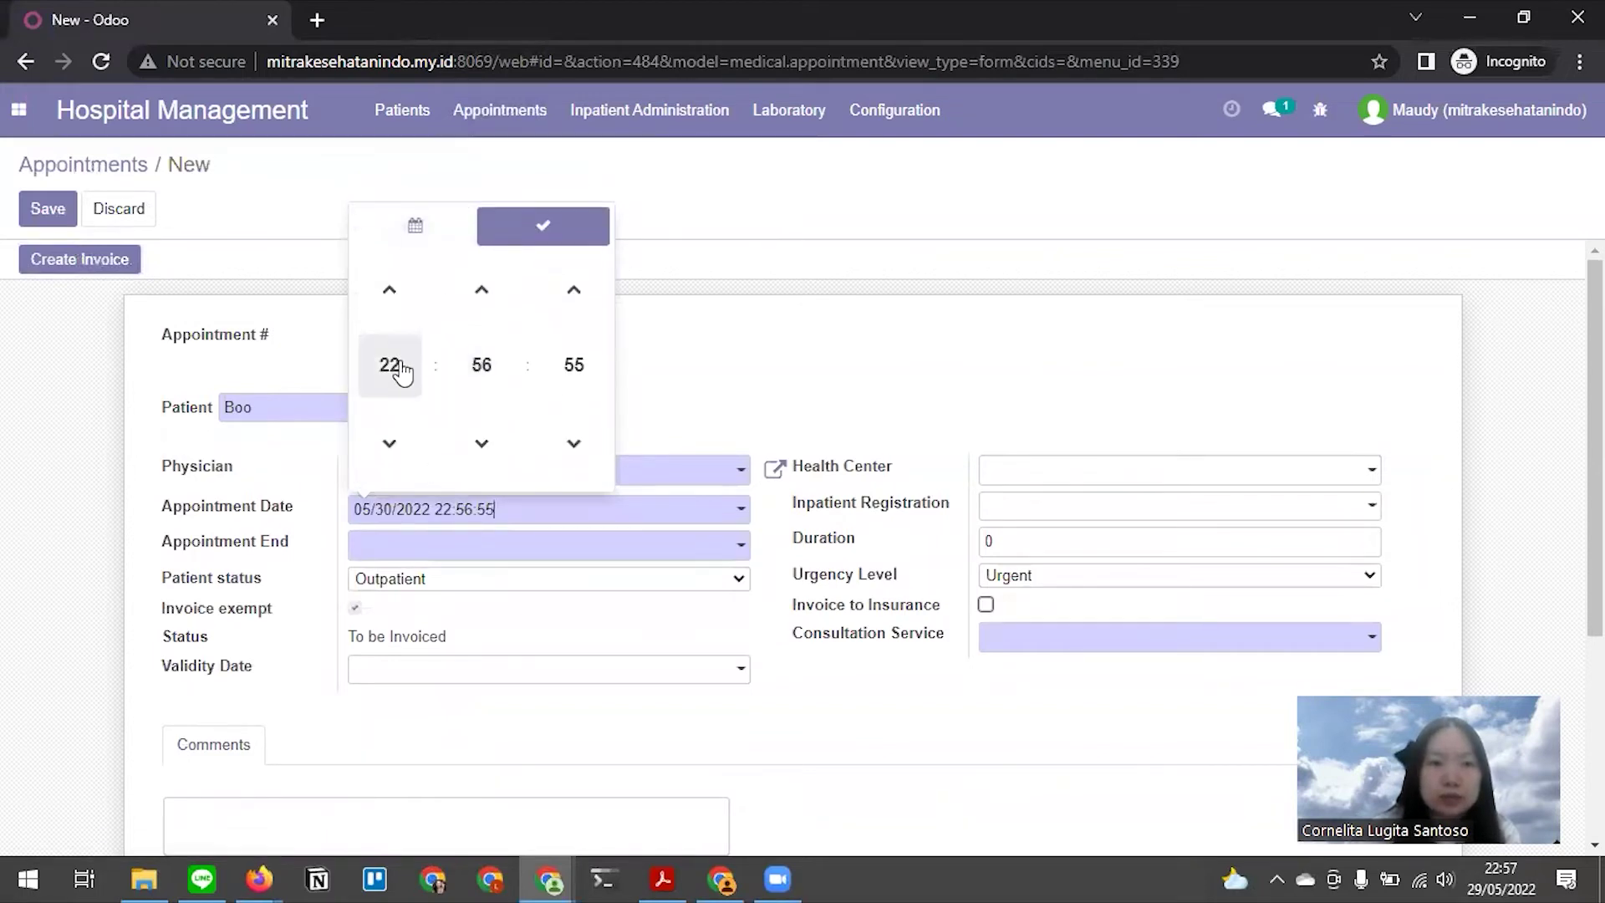
click(390, 366)
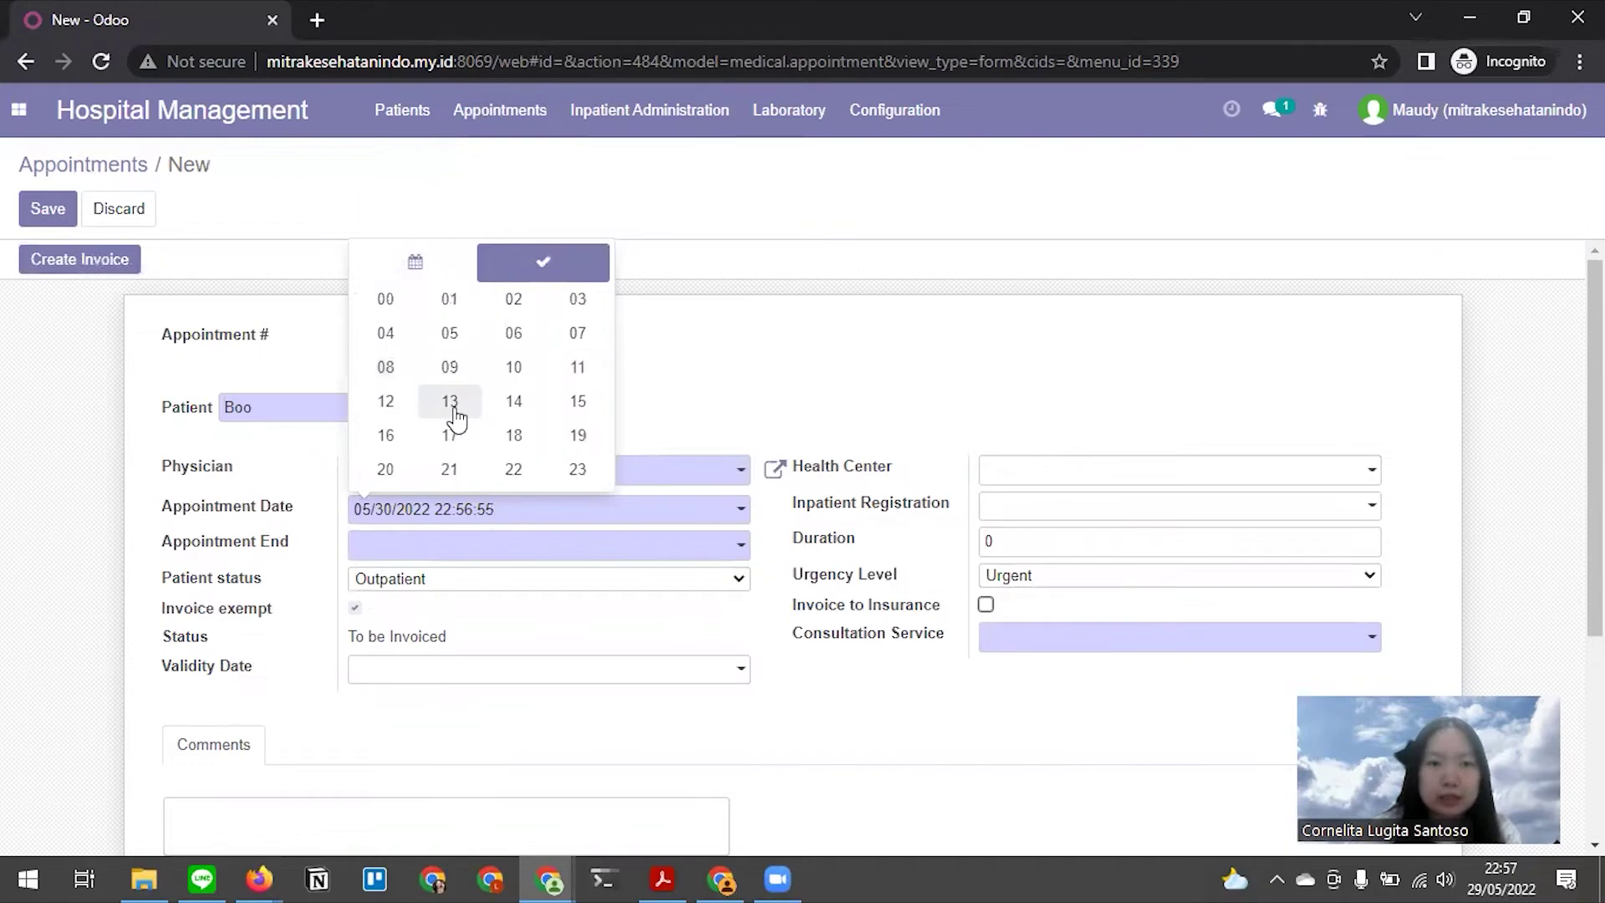
click(451, 403)
click(480, 364)
click(385, 321)
click(574, 366)
click(401, 329)
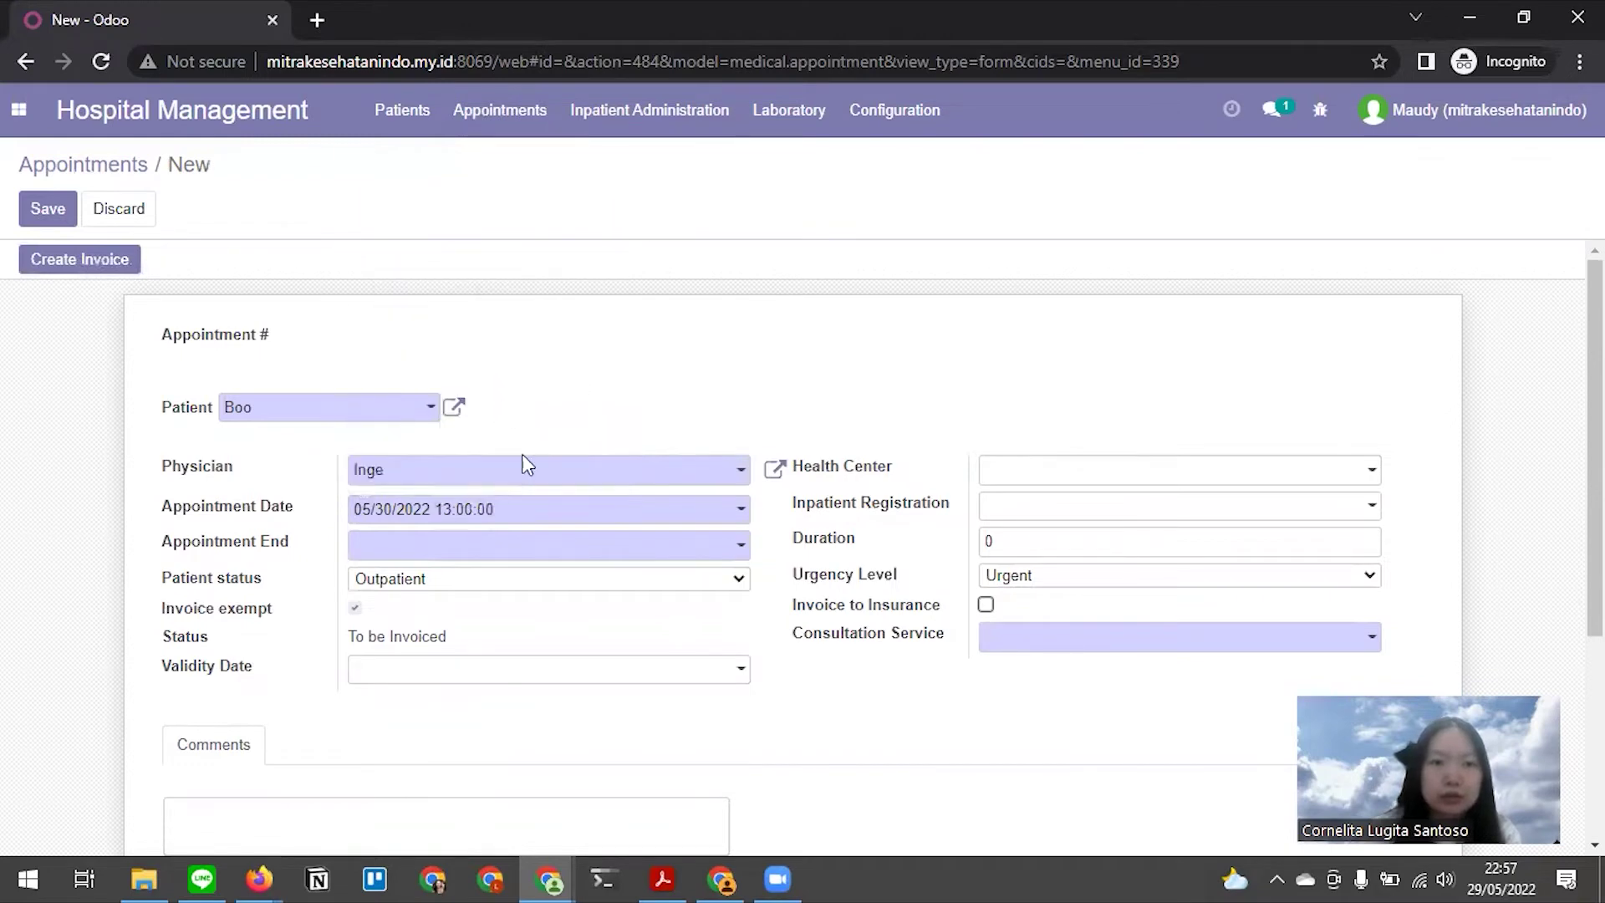
Set the appointment end to 05/30/2022 14:00:00
click(476, 544)
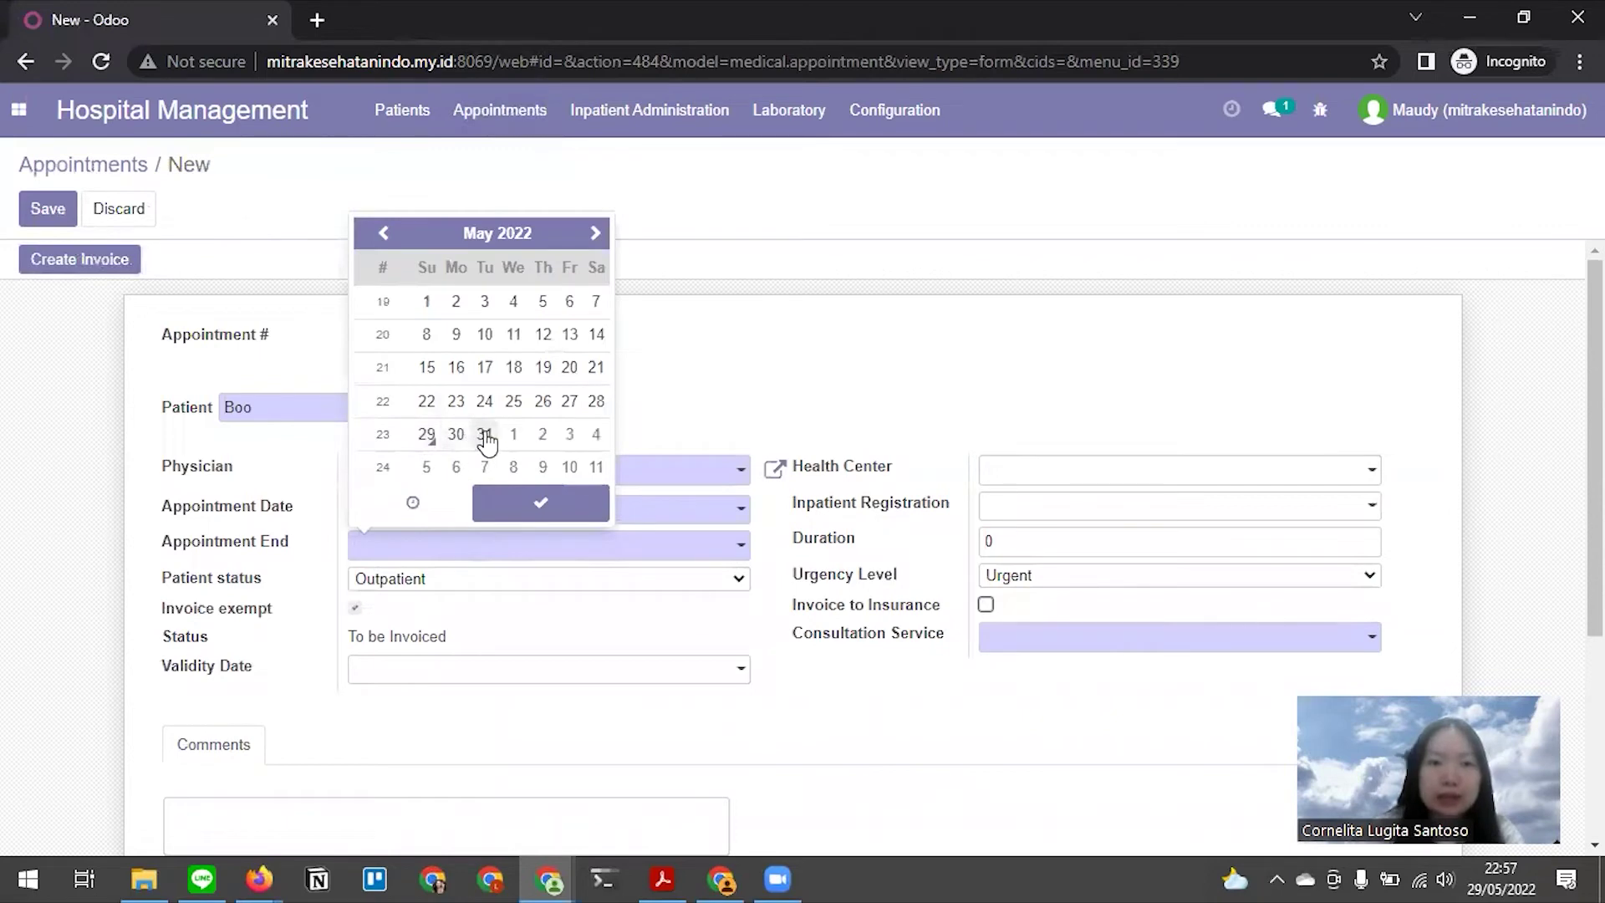
click(456, 436)
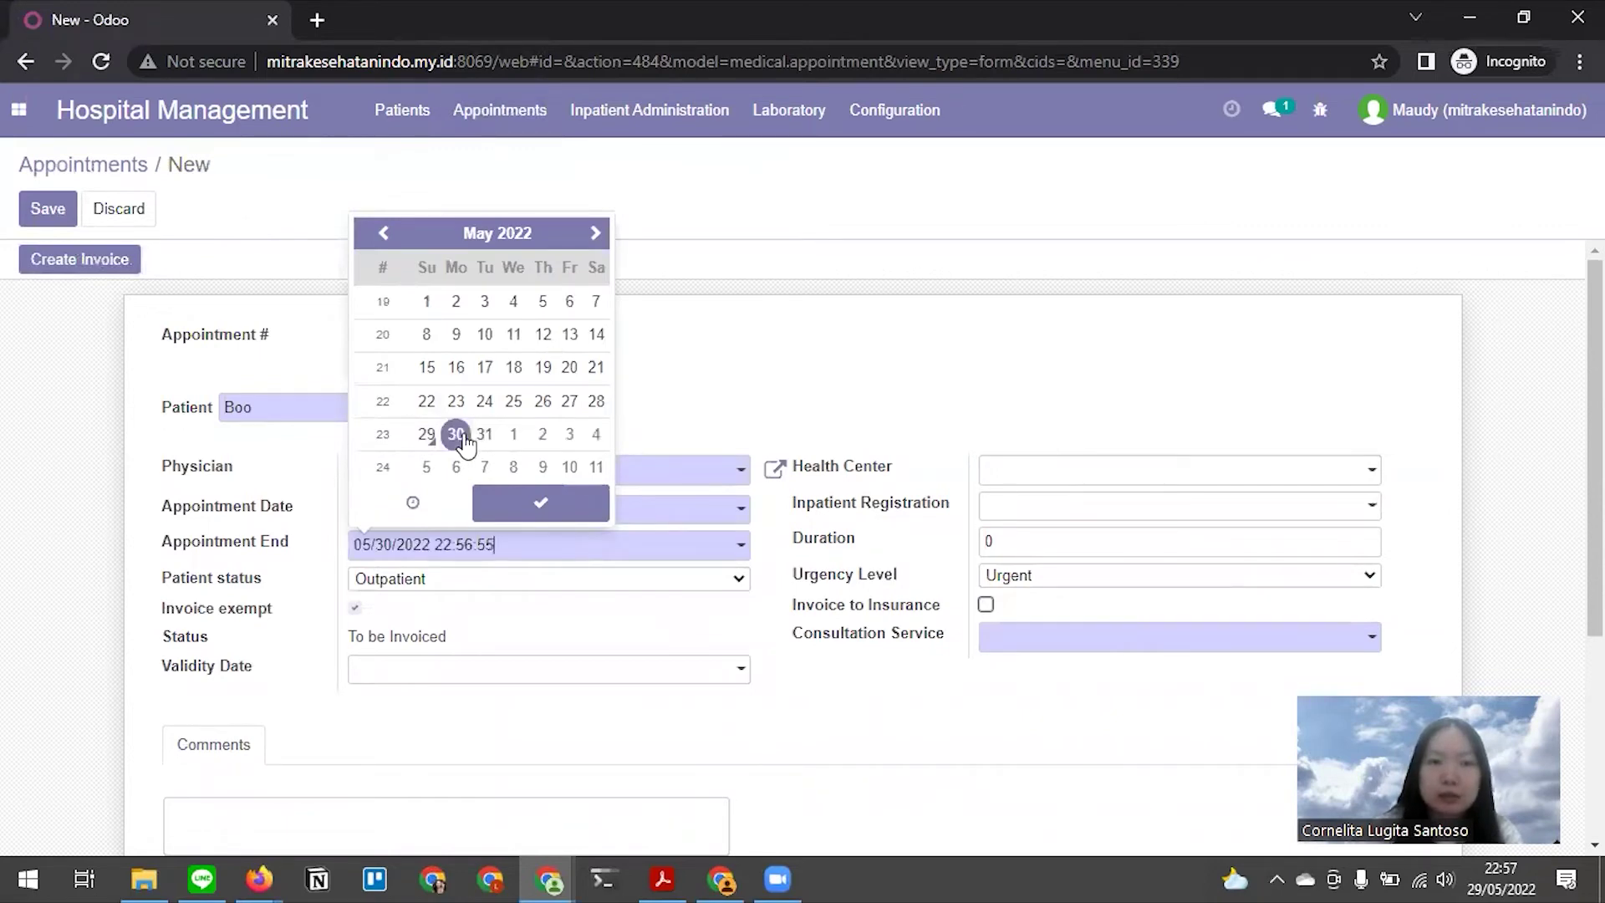
click(424, 505)
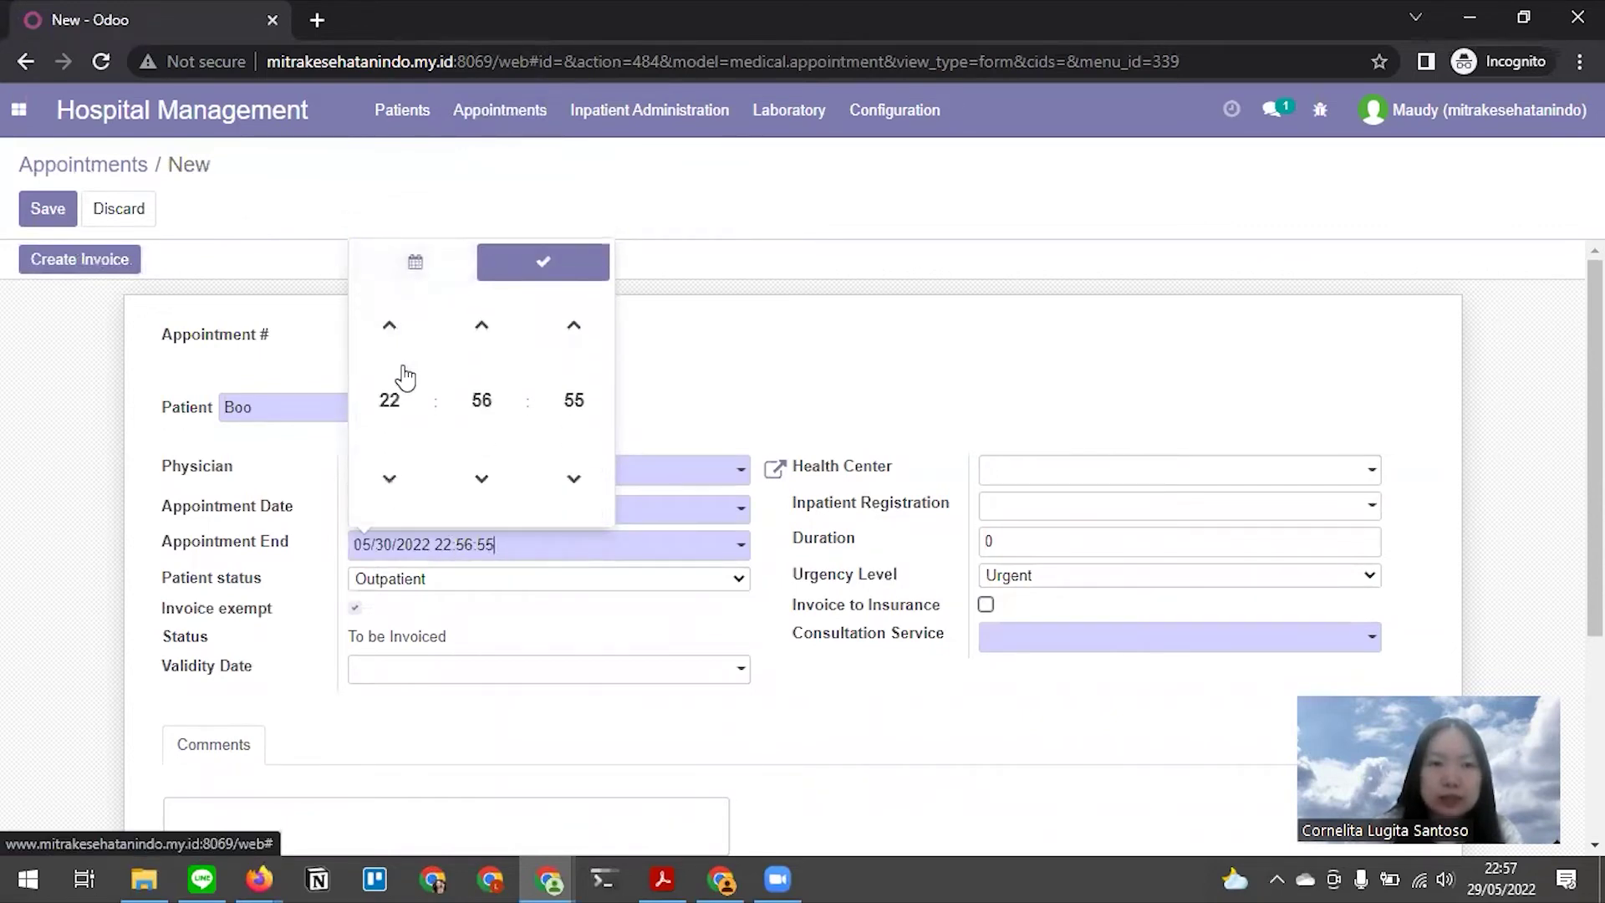
click(389, 397)
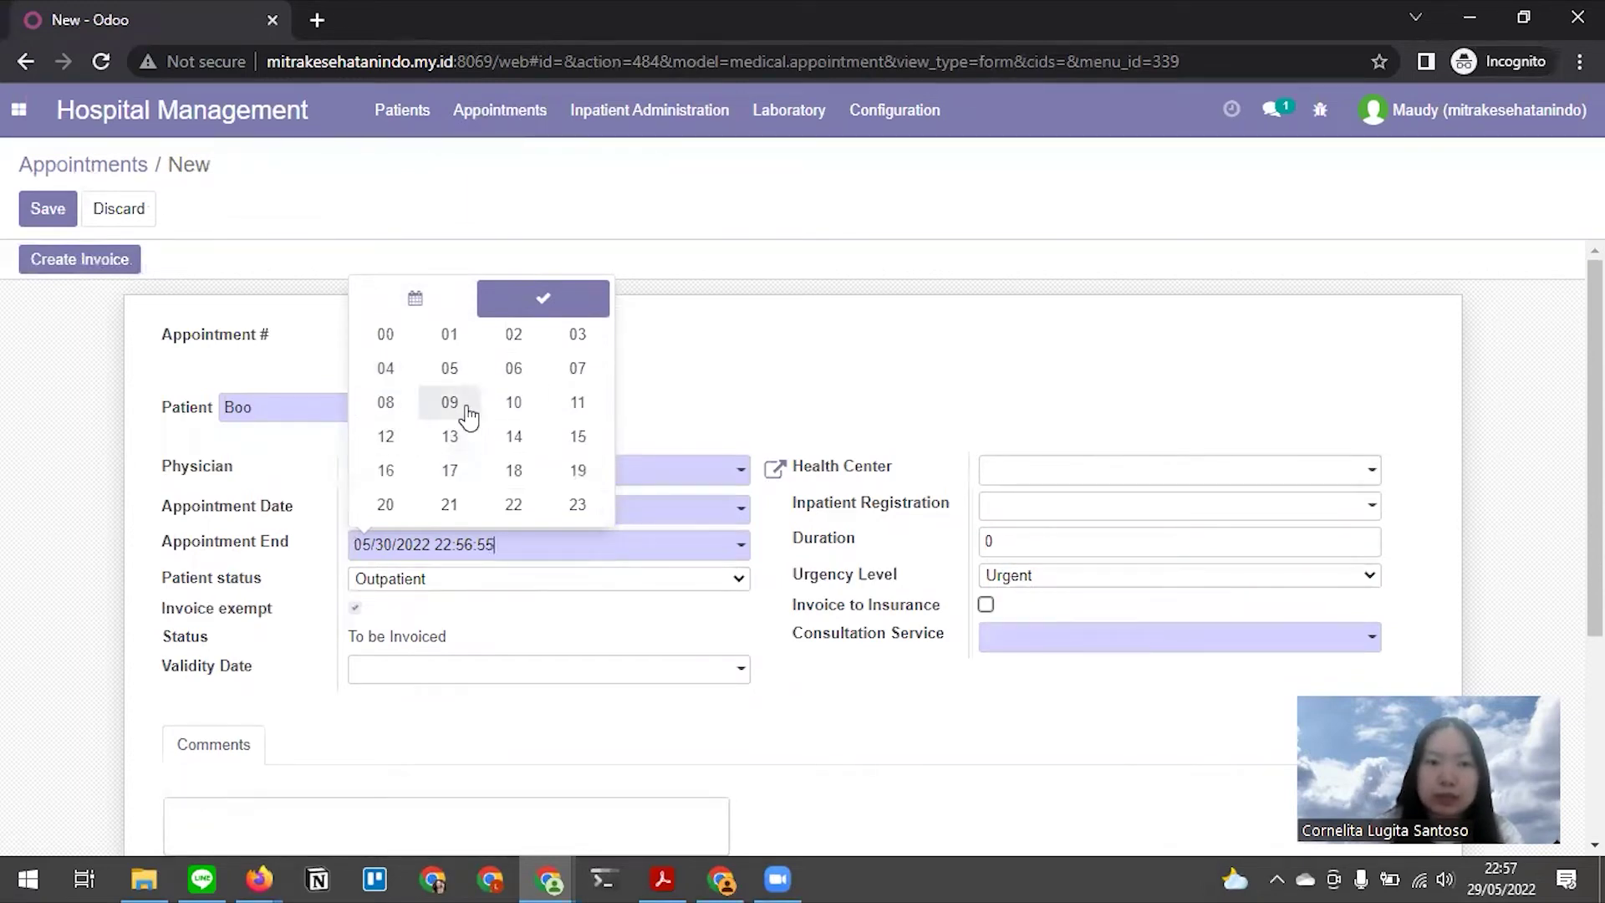
click(512, 436)
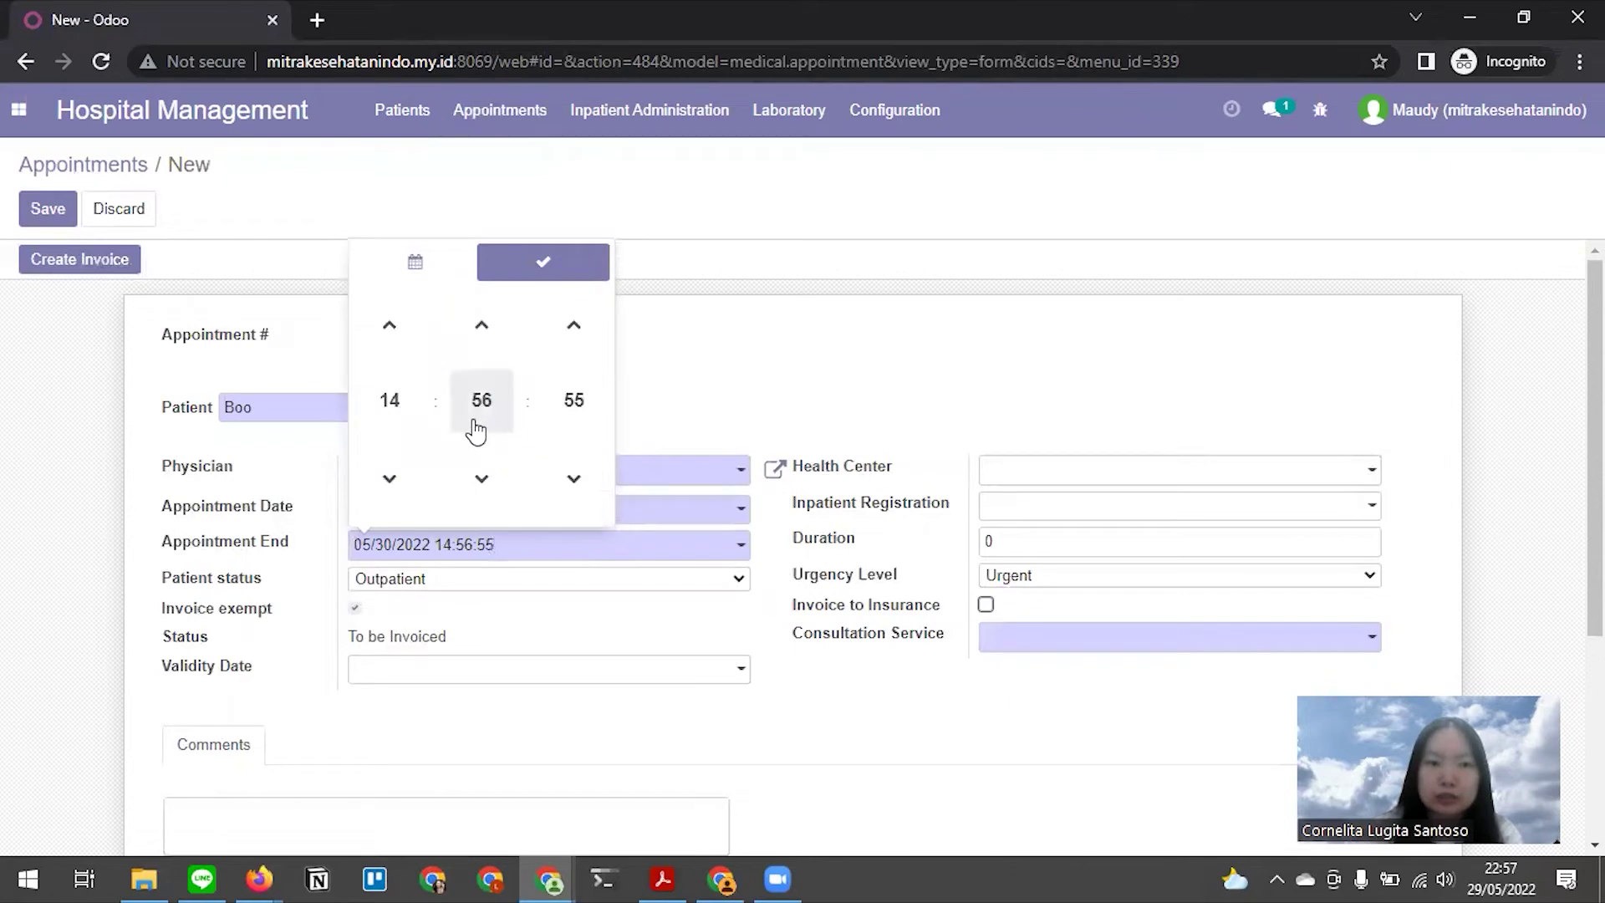
click(478, 411)
click(386, 356)
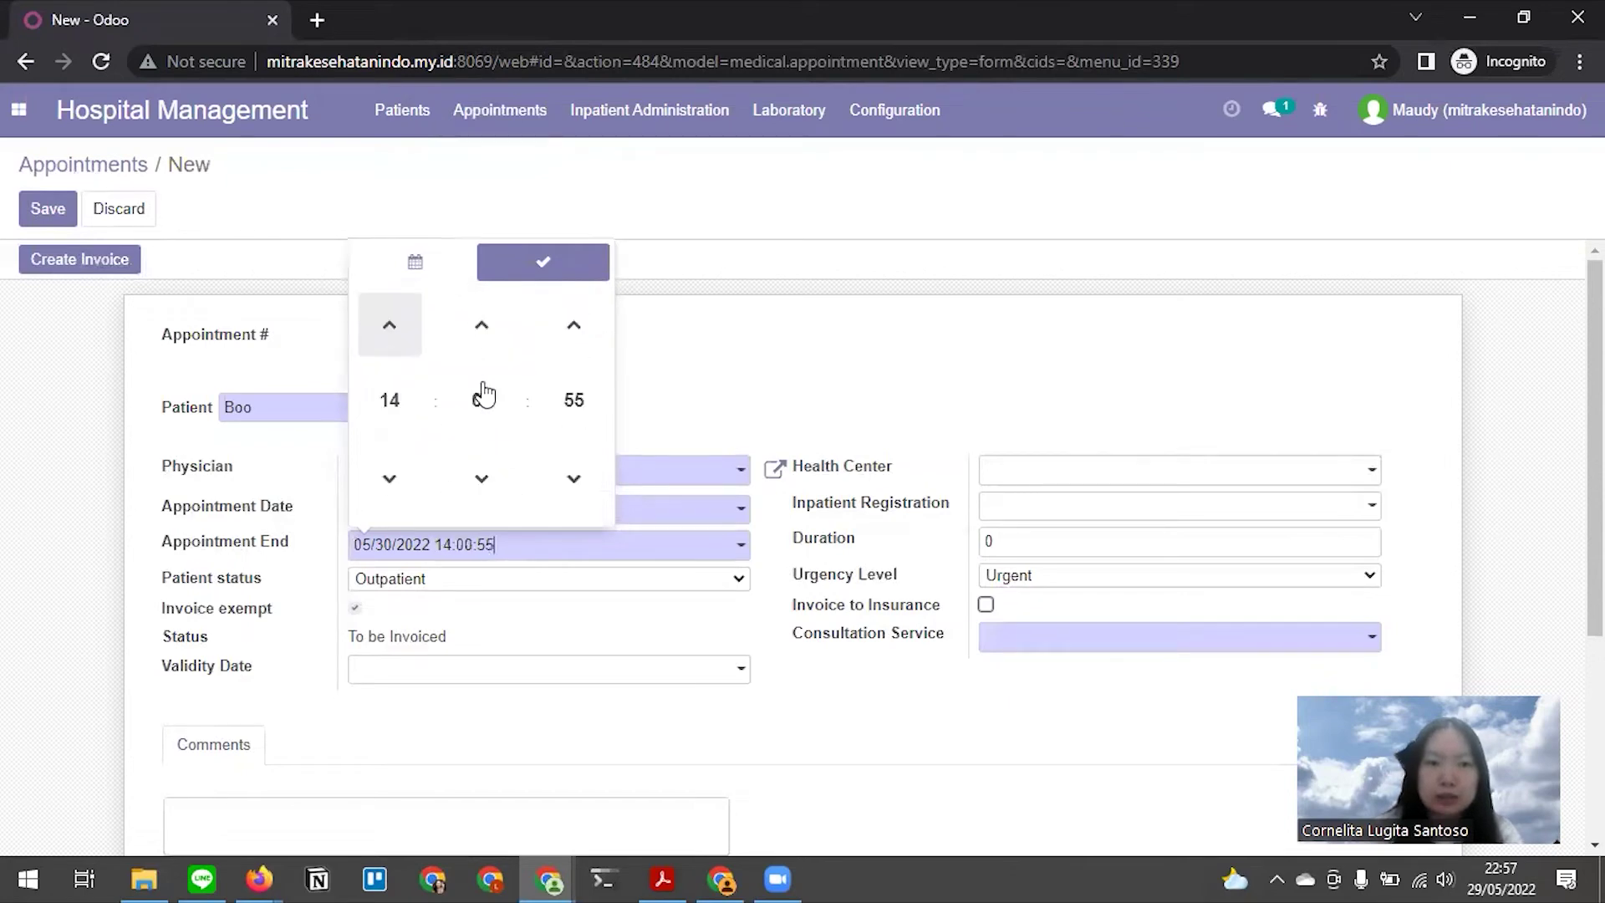
click(562, 398)
click(386, 356)
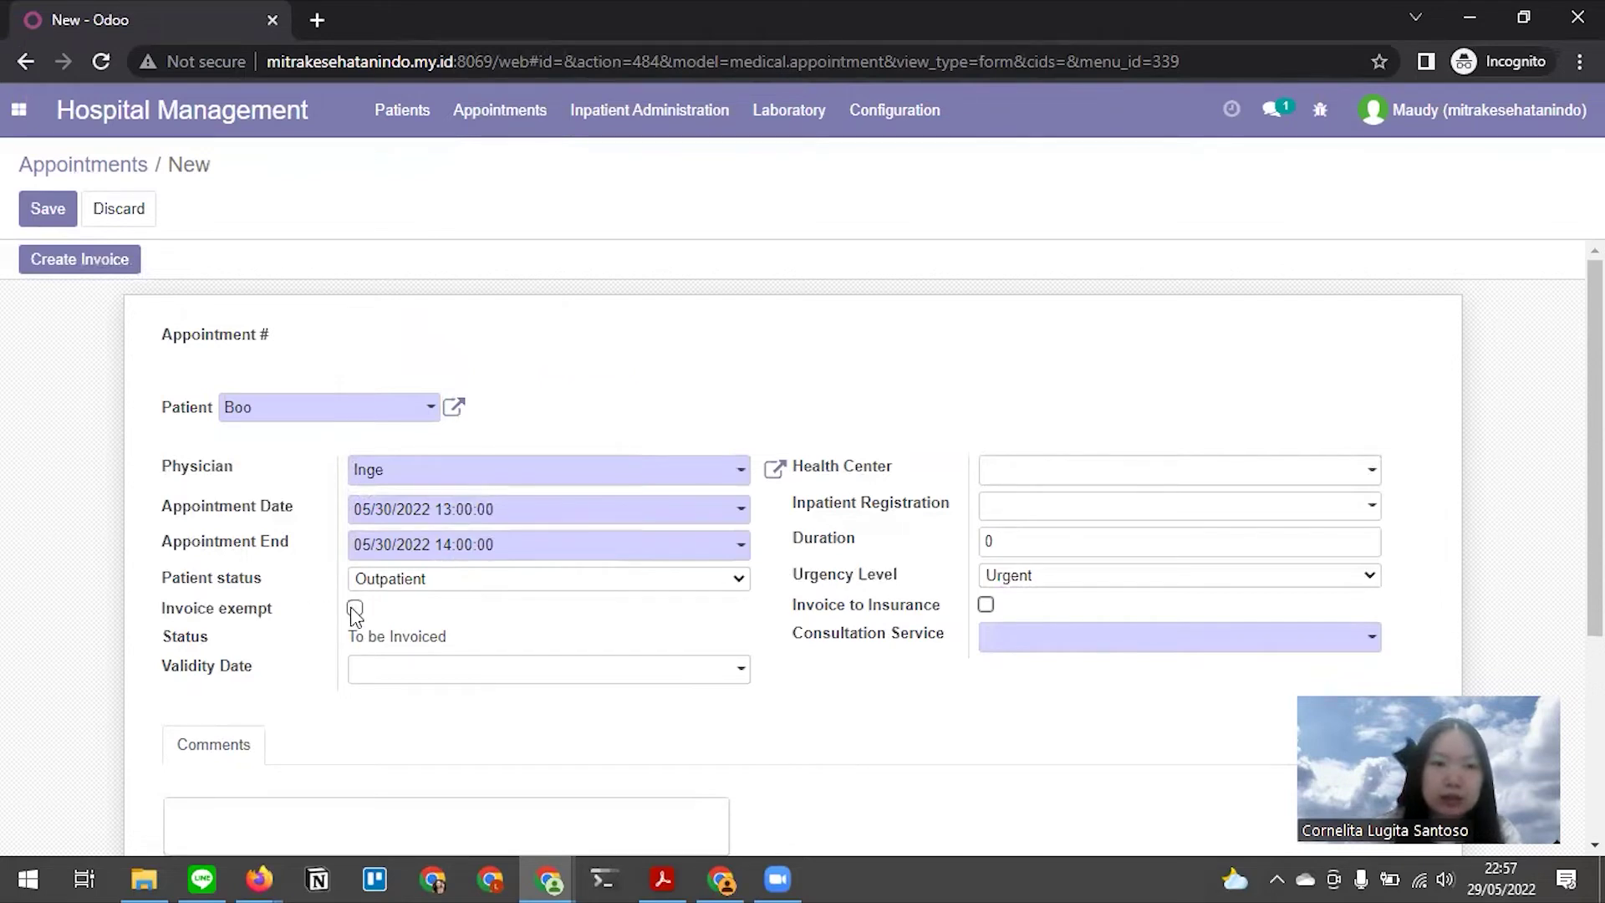
Choose Medical Check Up as the consultation service and save the appointment
click(1030, 648)
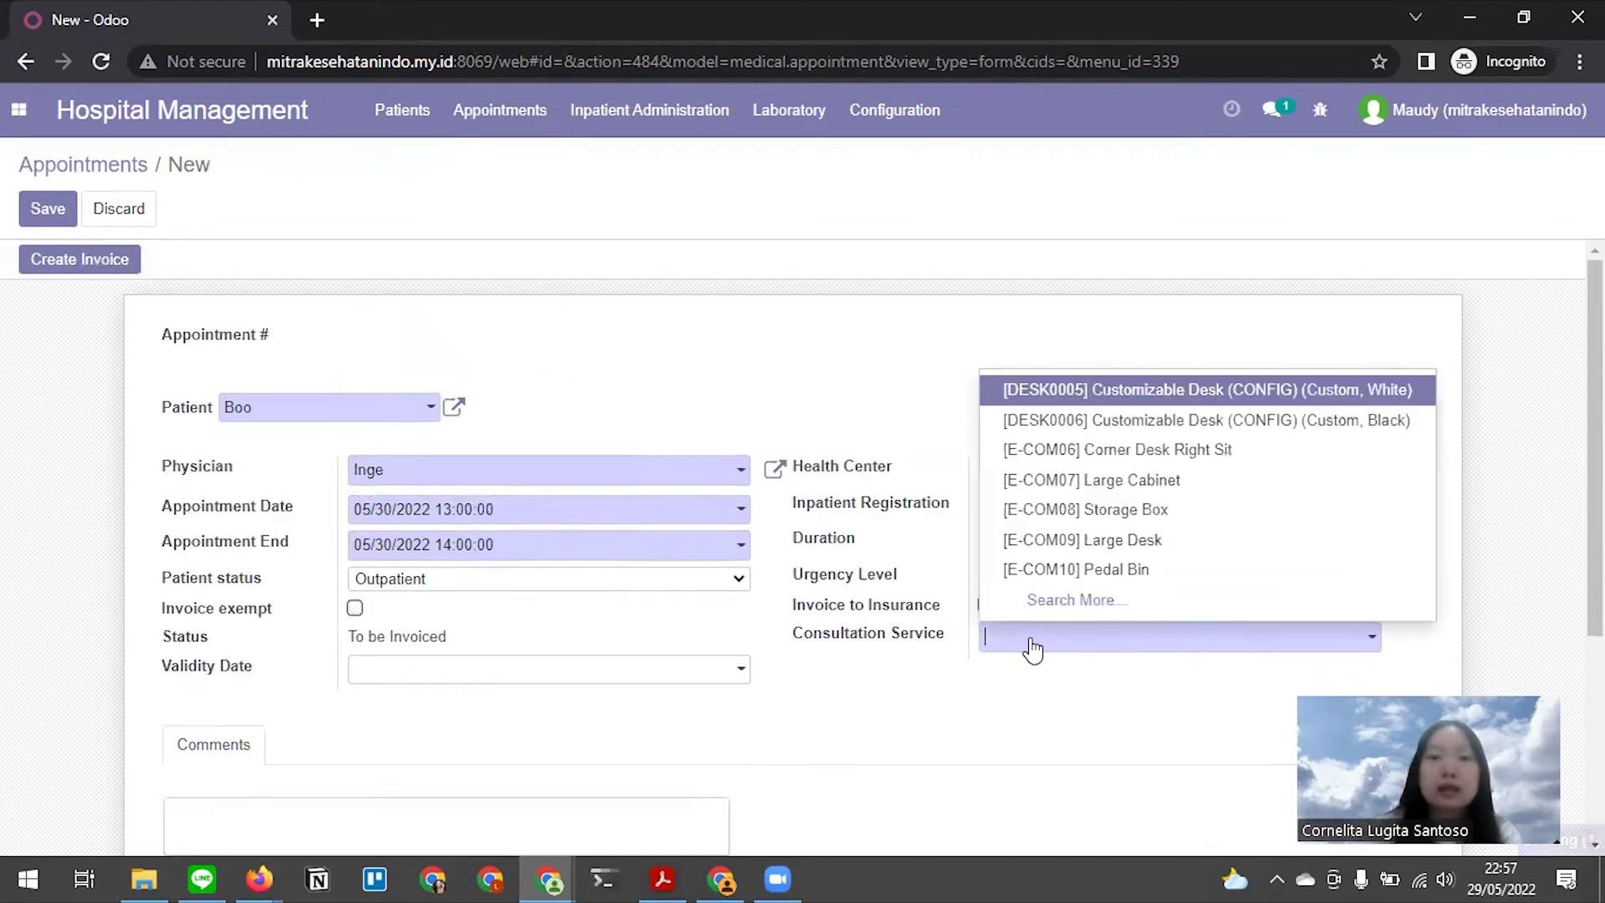
text(me)
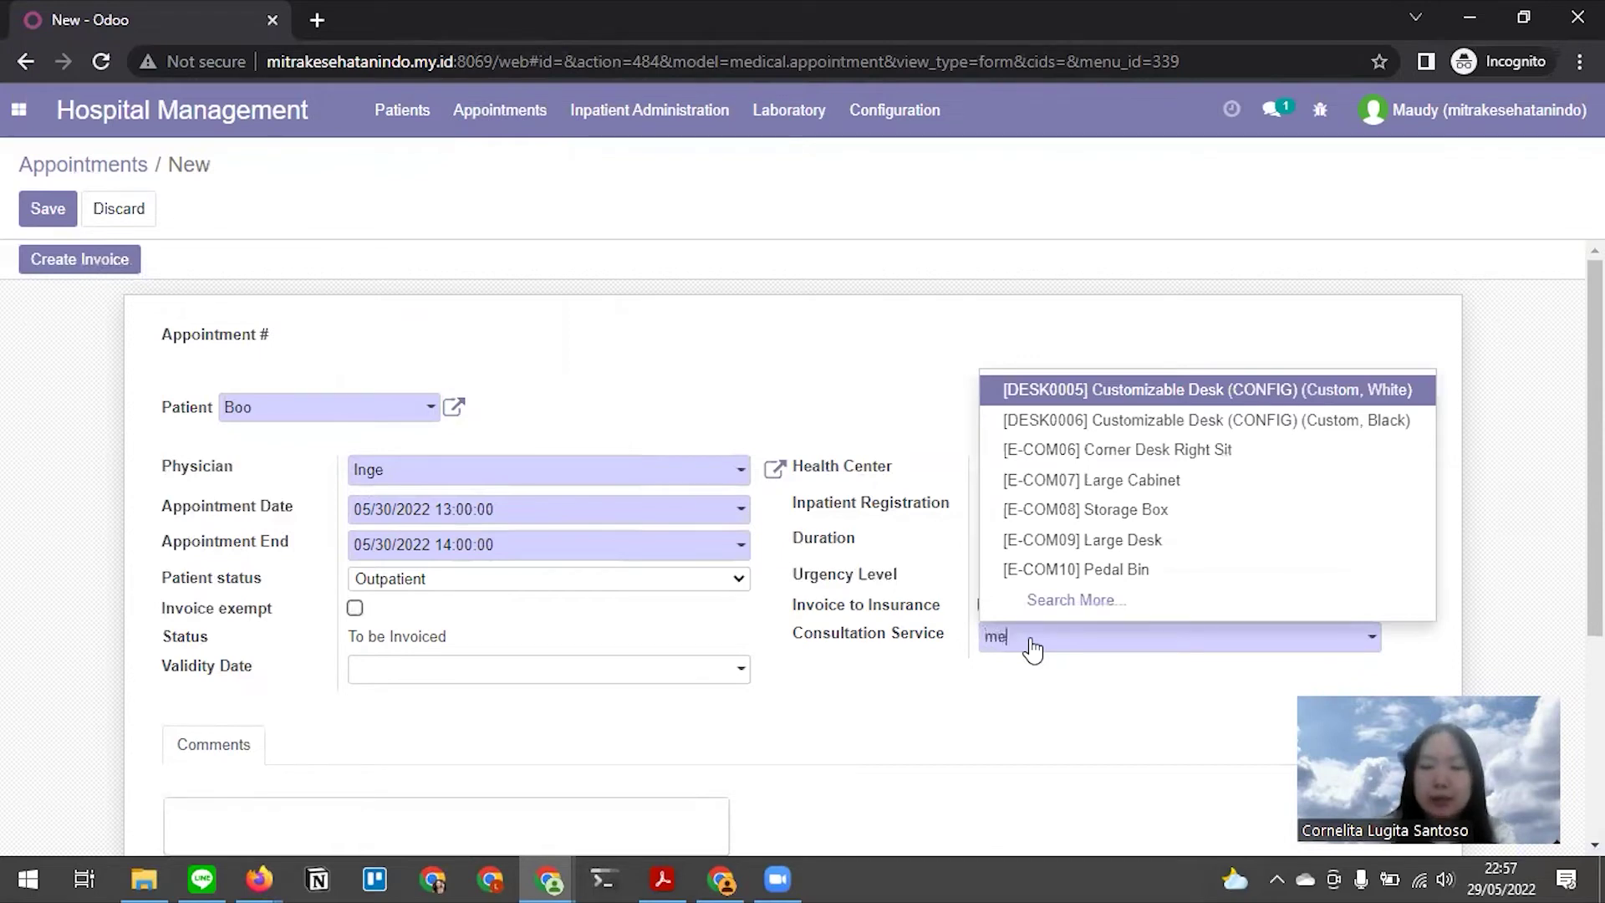
text(dical)
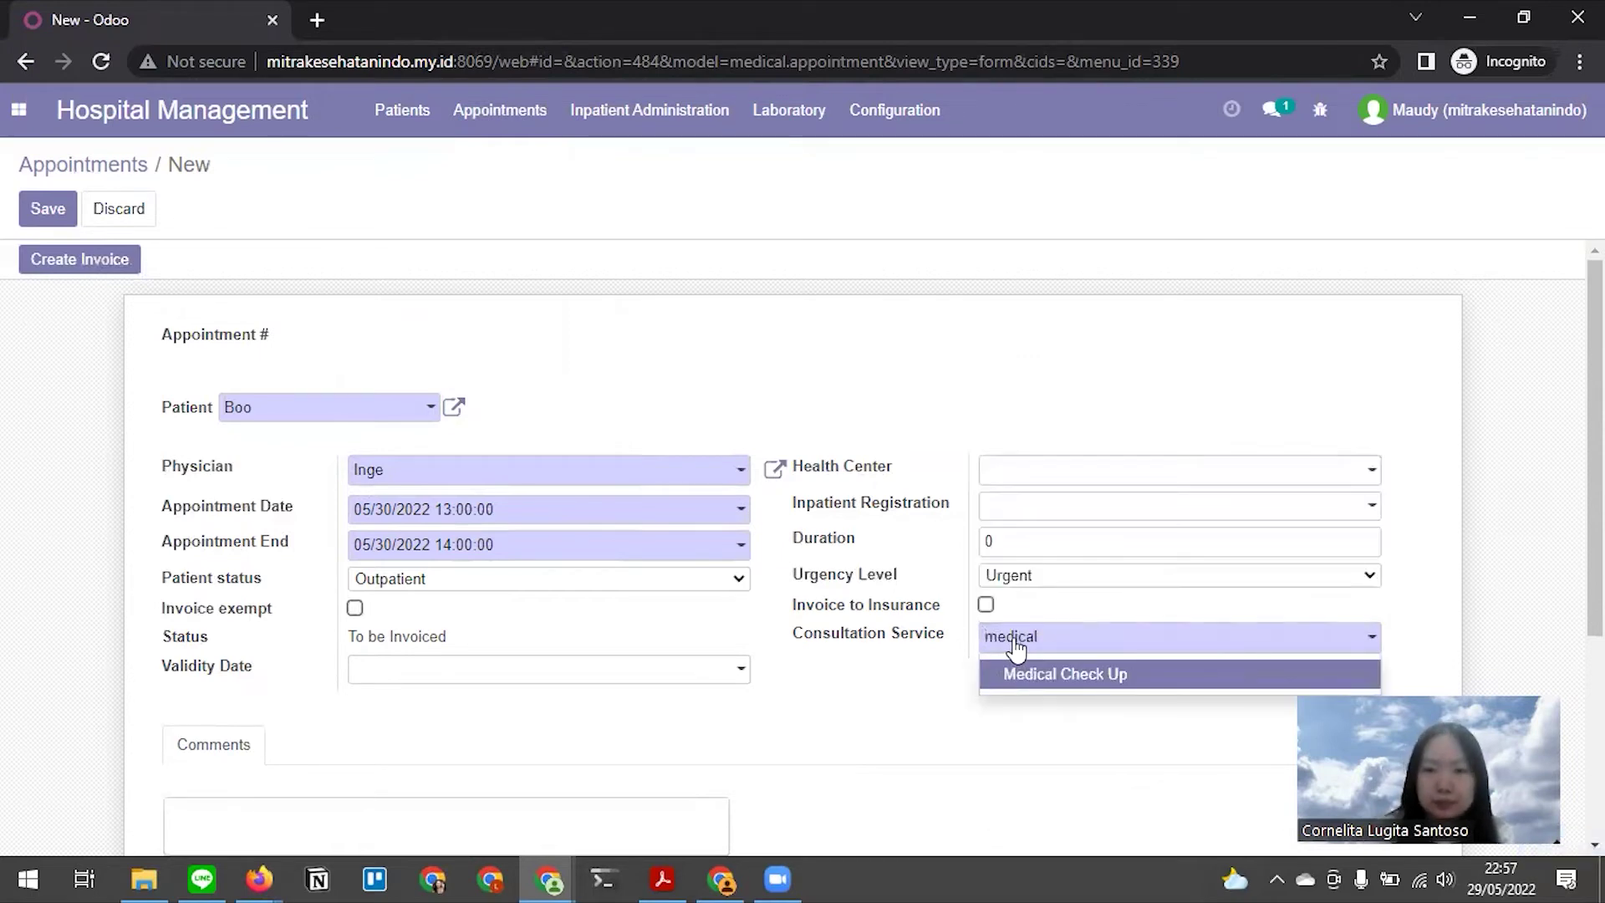
click(1033, 677)
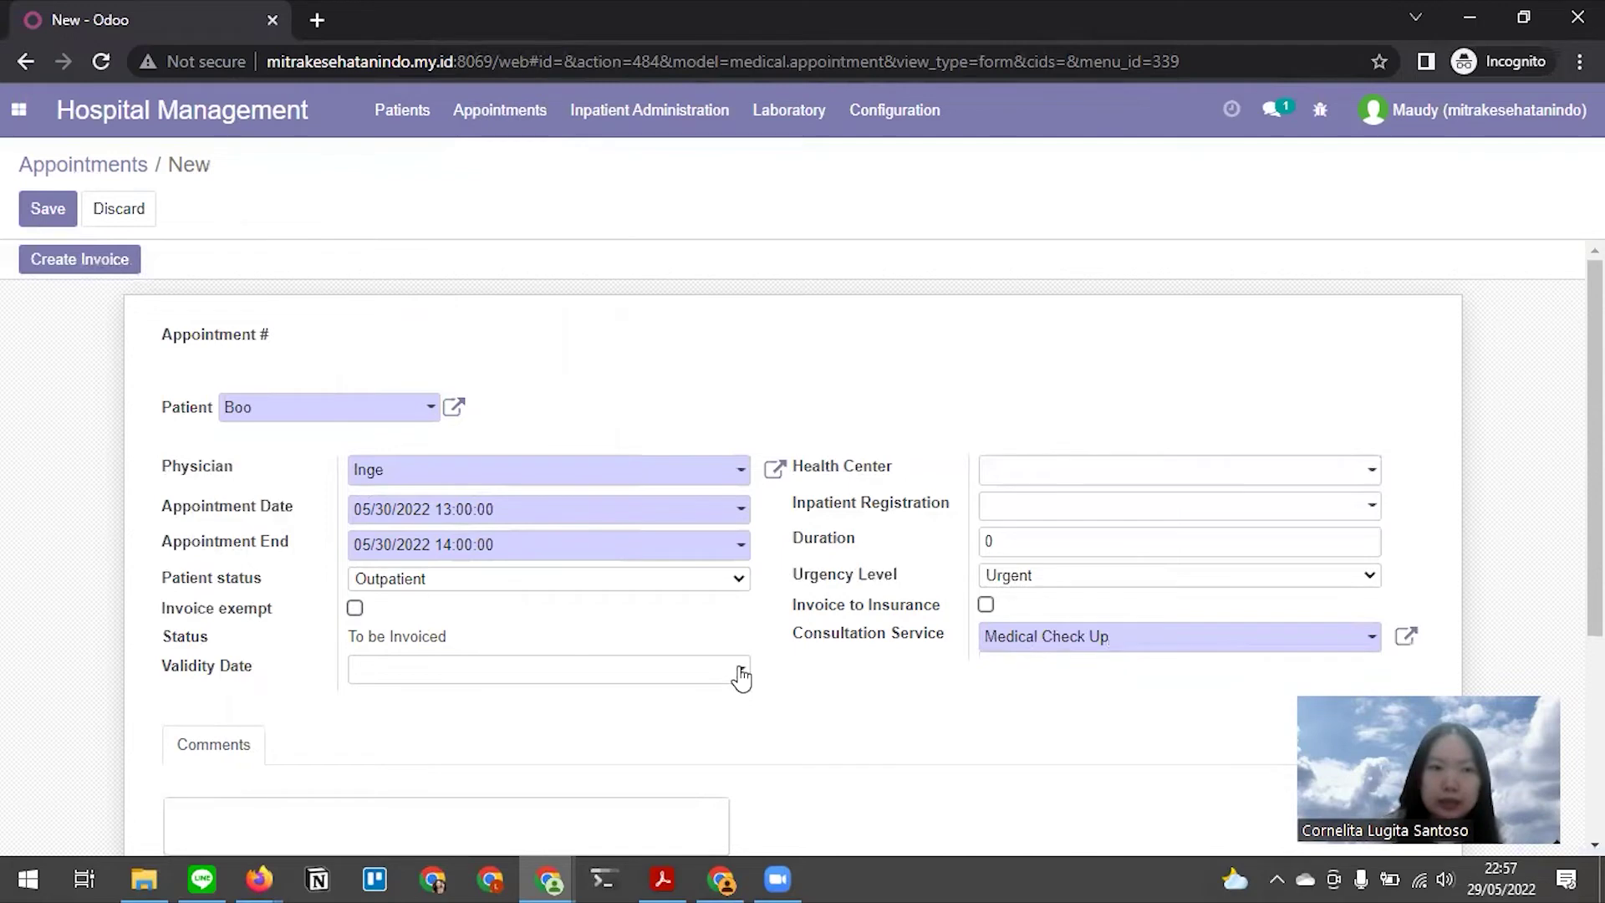
scroll(740, 681, down, 3)
scroll(739, 676, down, 1)
scroll(189, 476, up, 4)
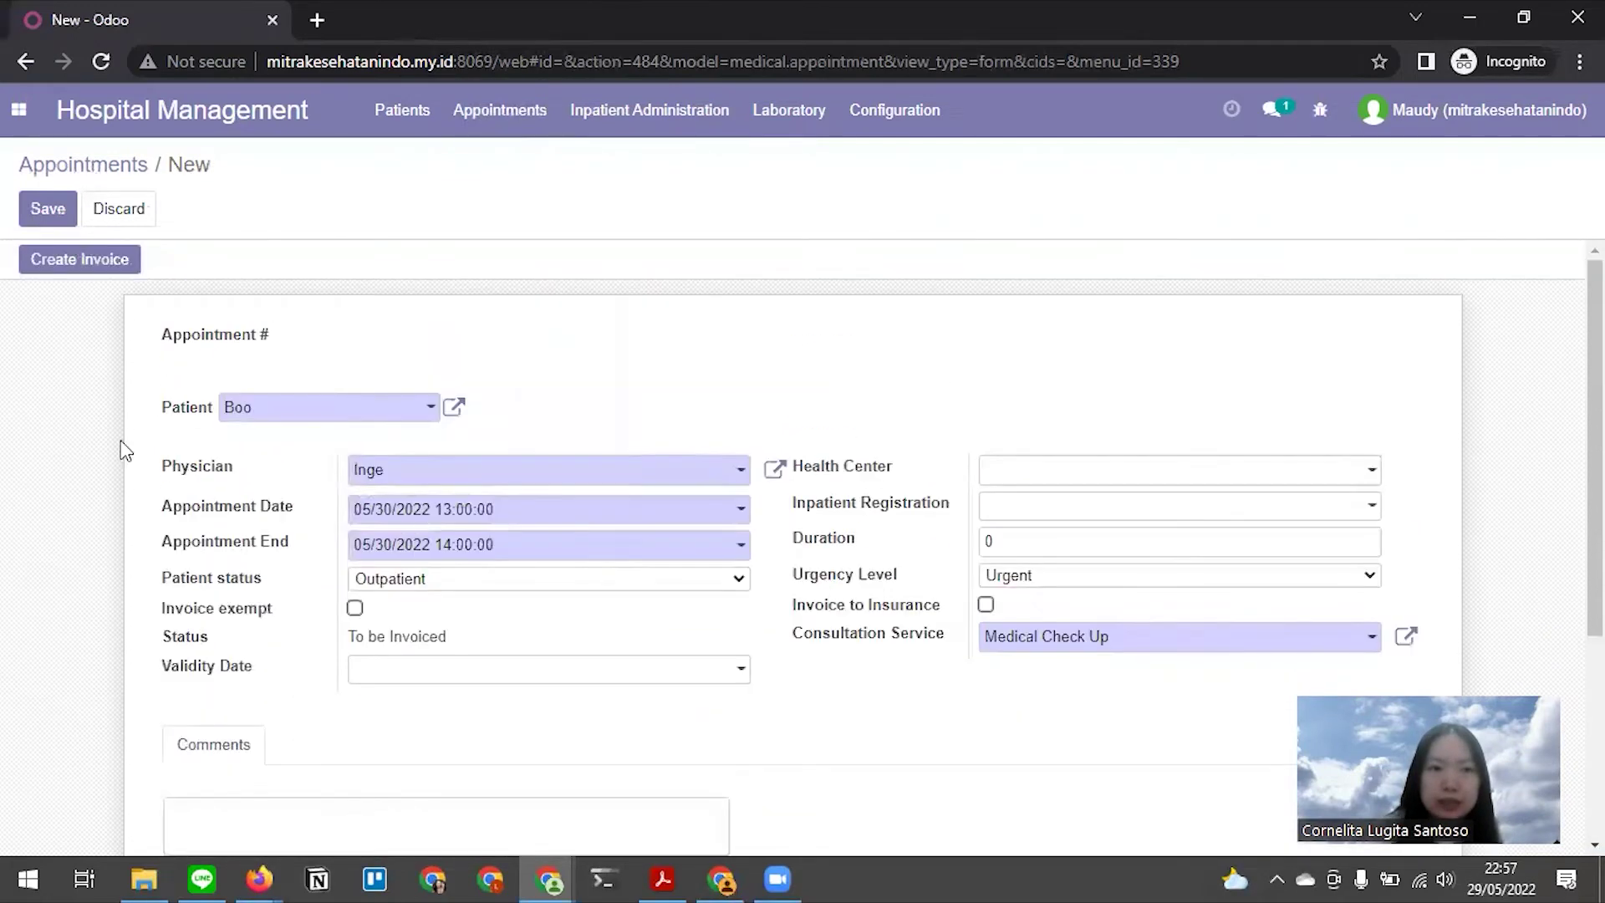
click(49, 207)
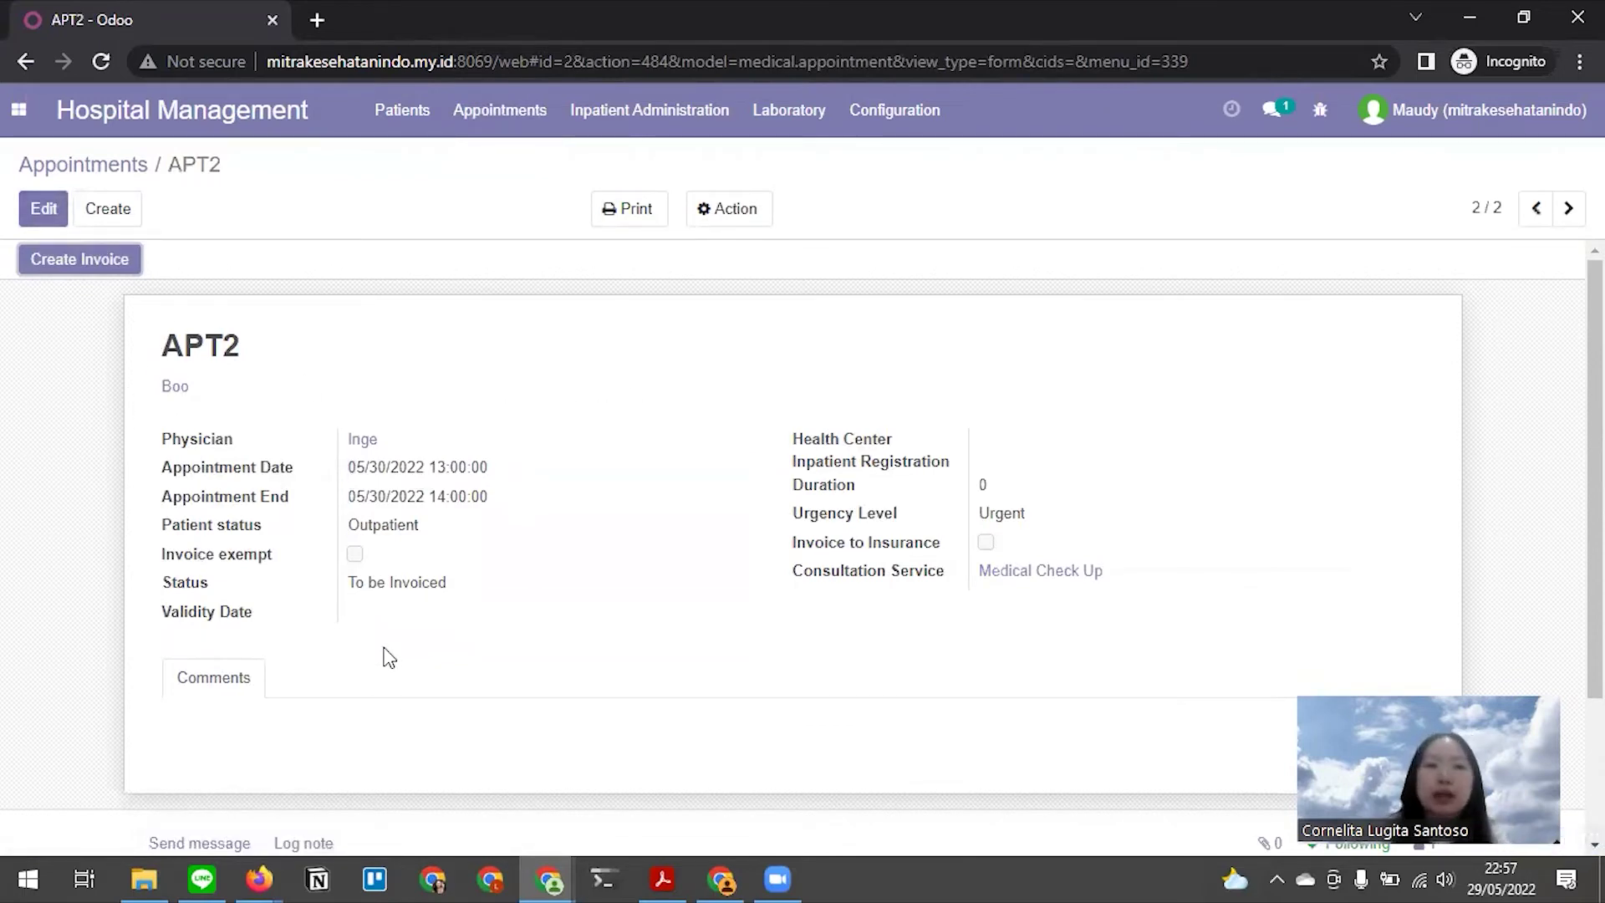
key(alt+Tab)
Scroll the Medium draft to 'Membuat Resep Dokter' and select the APT2 screenshot
scroll(624, 604, down, 5)
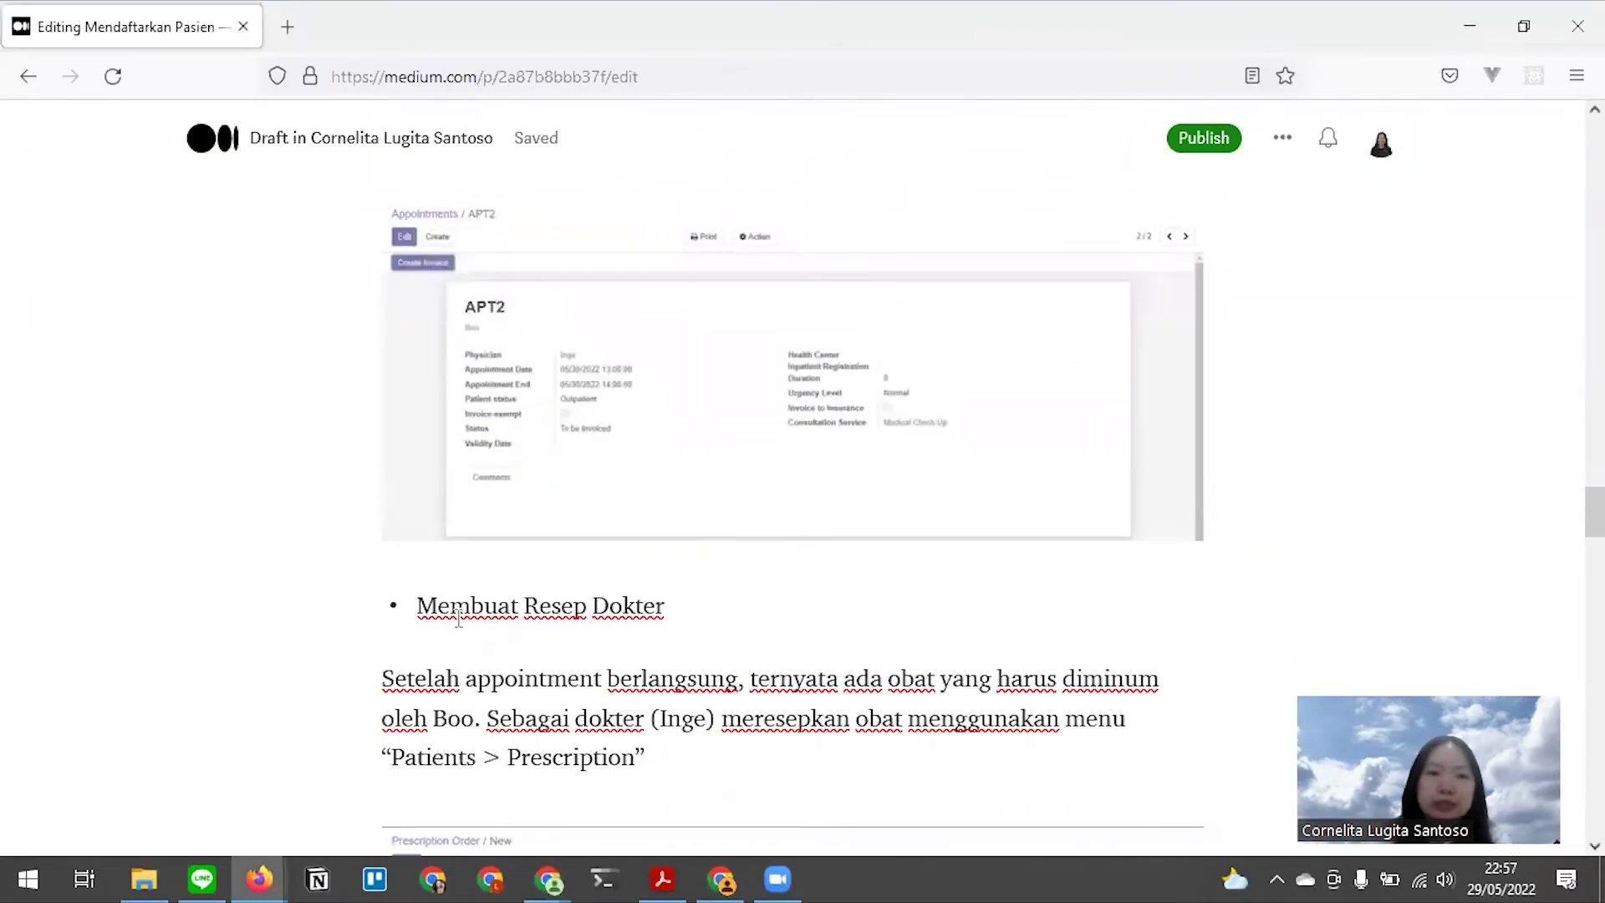
click(584, 509)
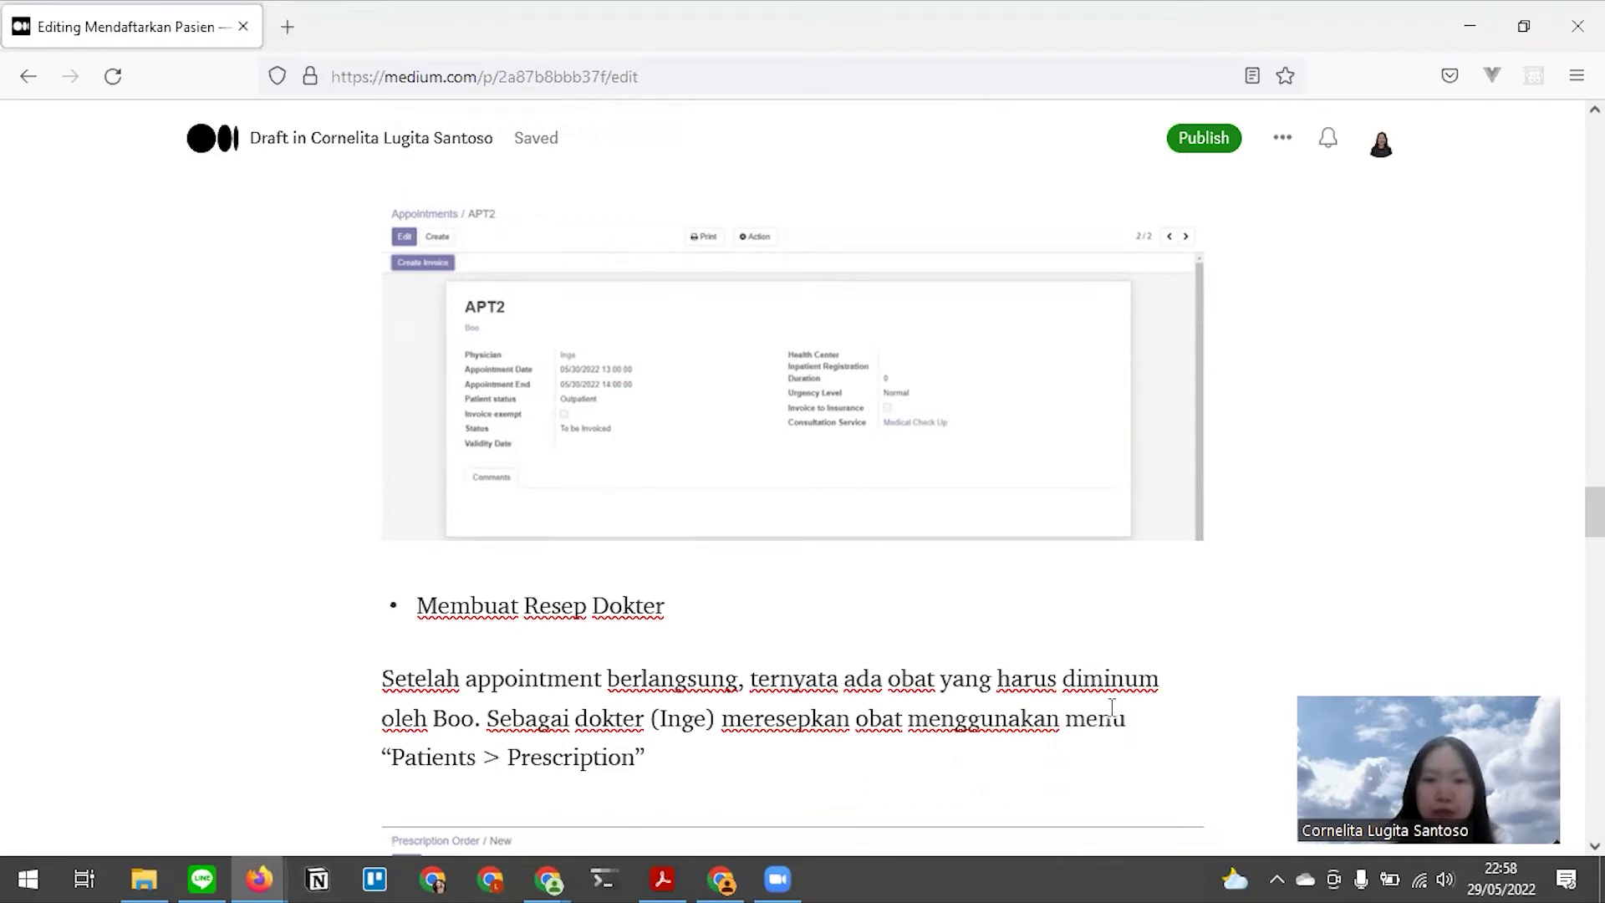
key(alt+Tab)
Open Hospital Management's Appointments list, showing APT1 and APT2 for Boo
click(1025, 344)
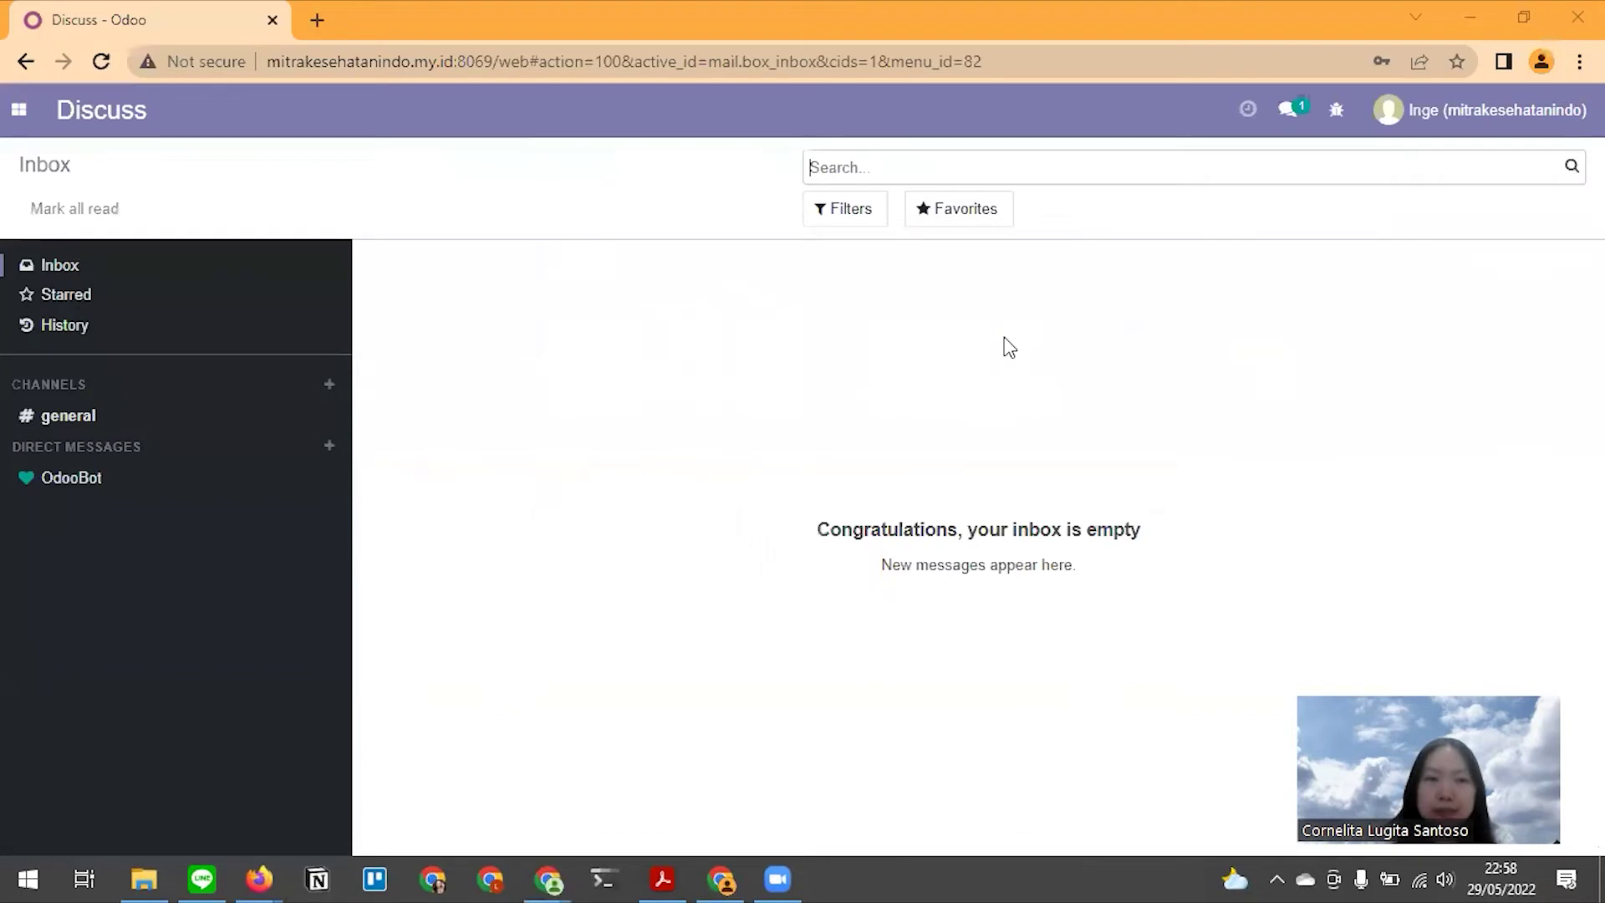
click(19, 110)
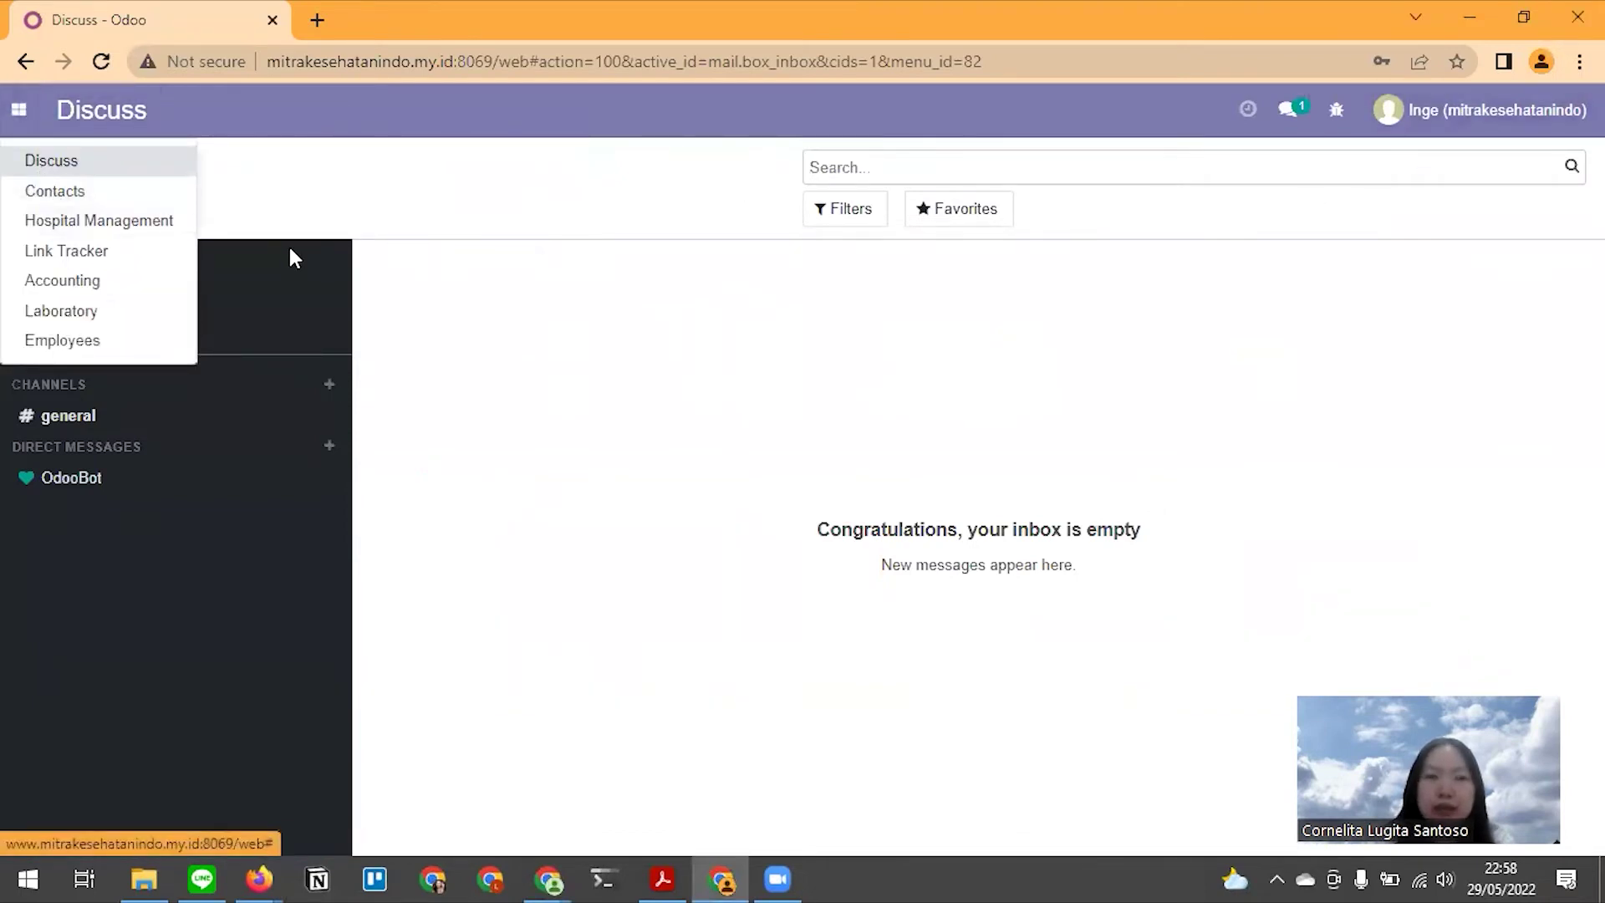
click(42, 222)
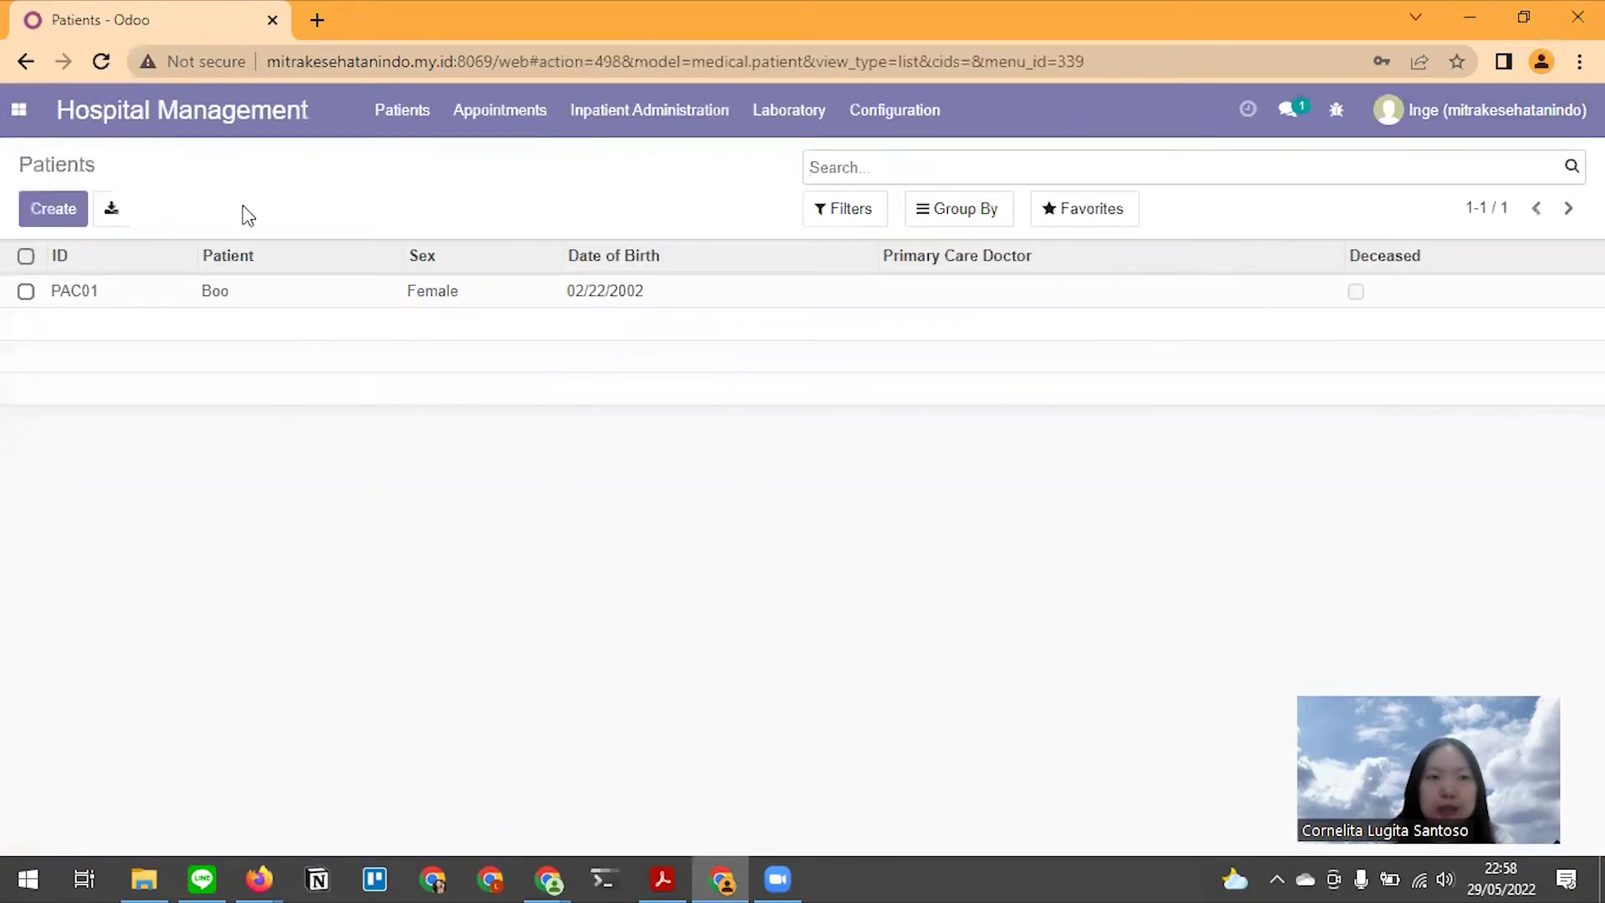
click(514, 125)
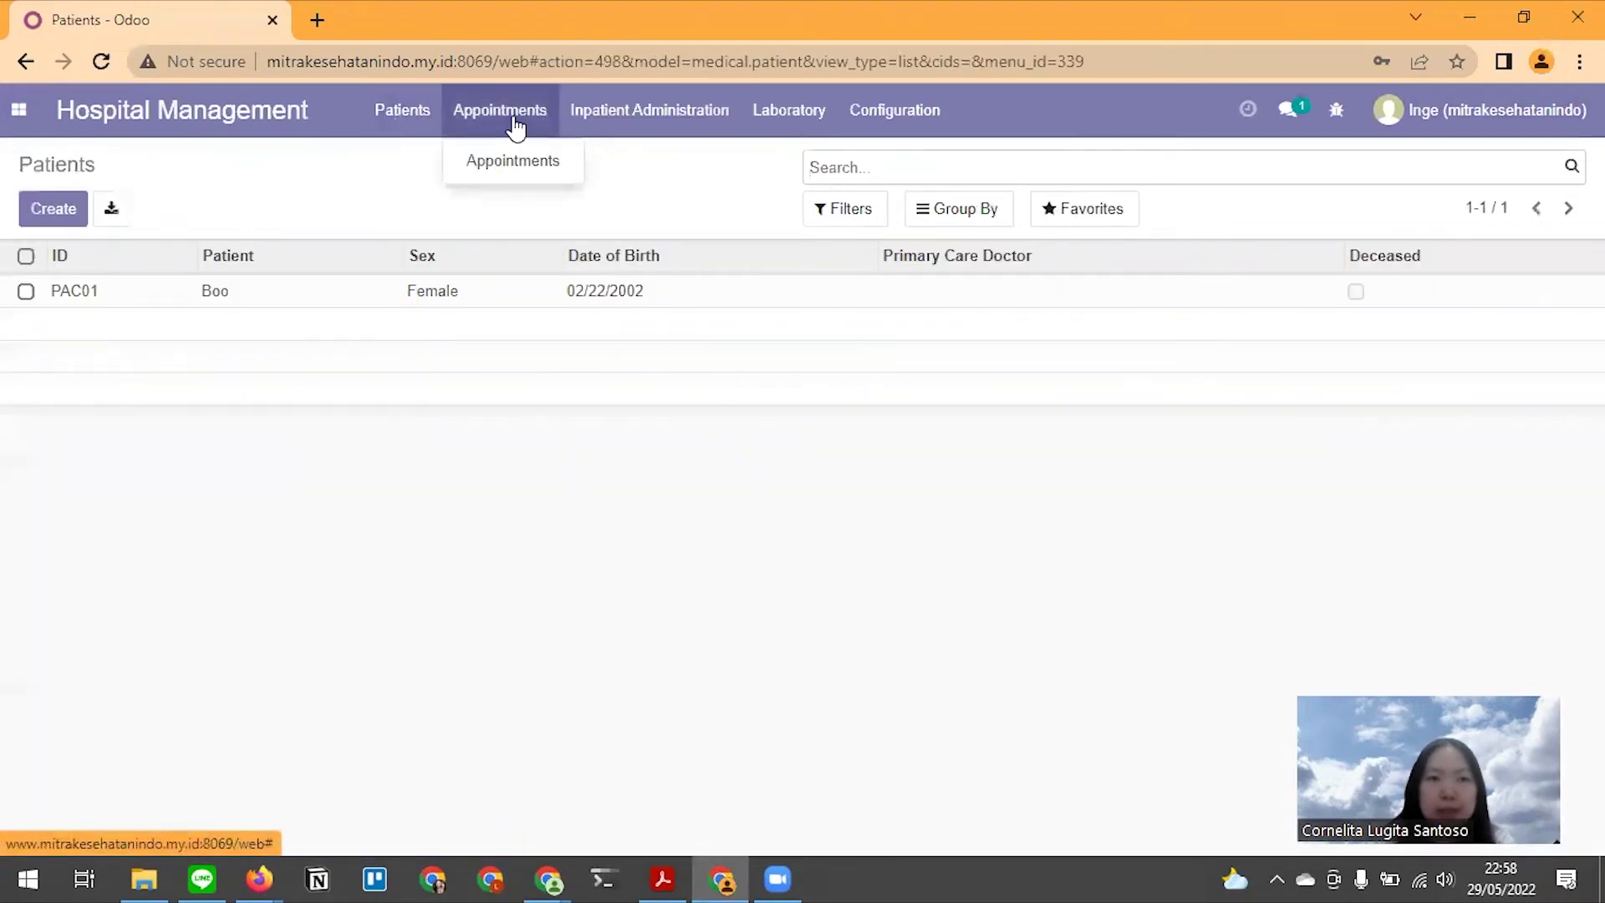
click(512, 158)
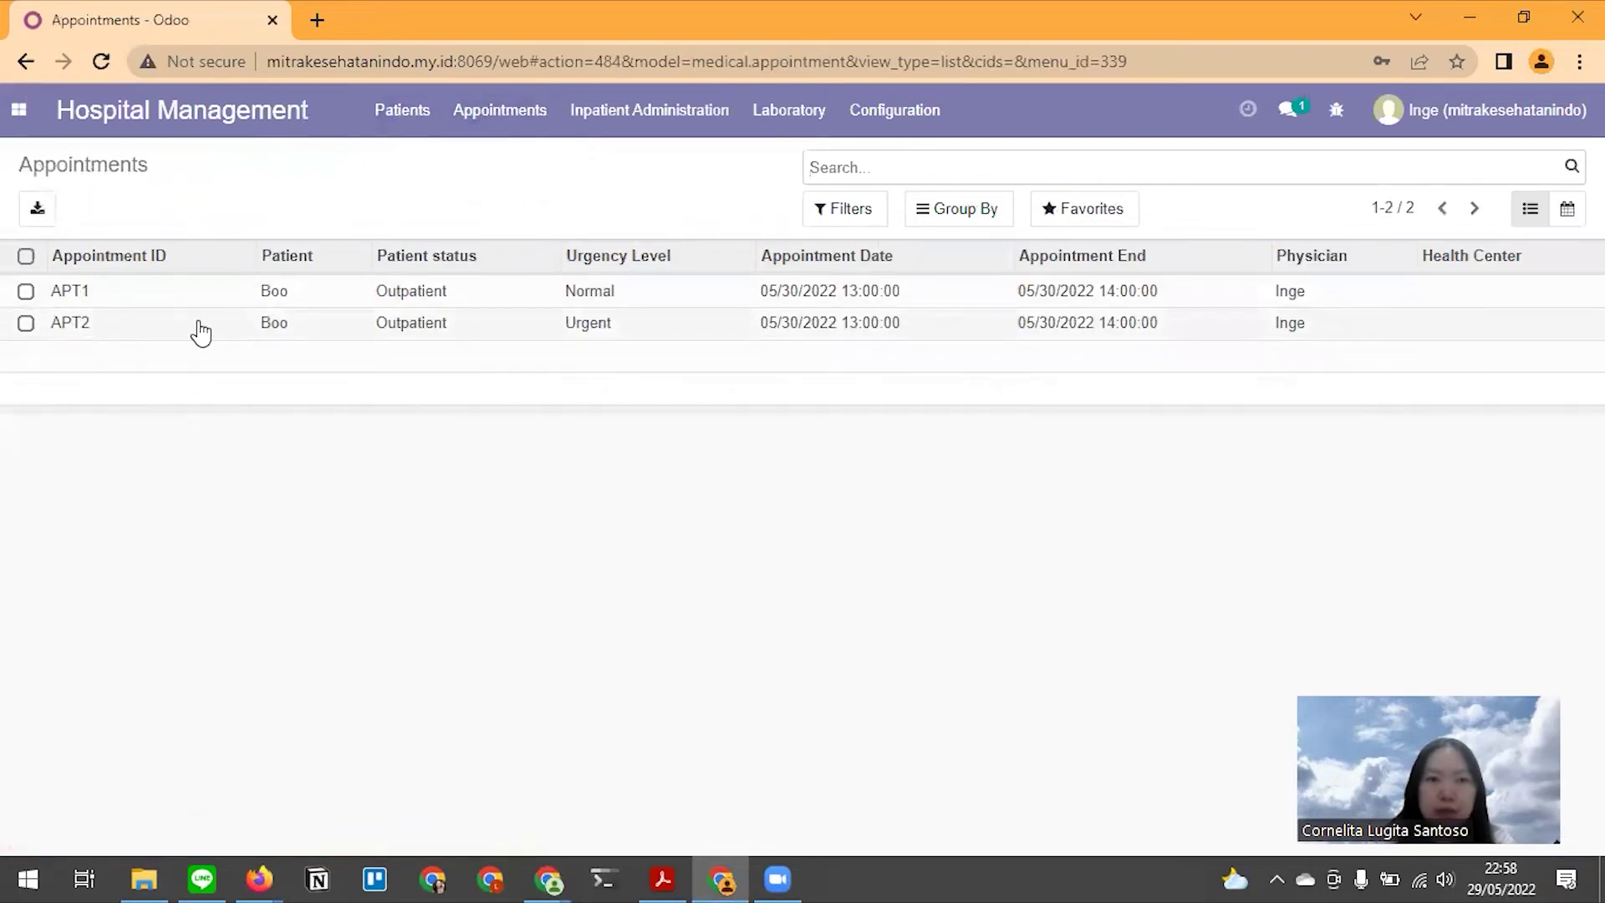
Check the next step in the Medium draft and return to the appointments list
key(alt)
key(alt+Tab)
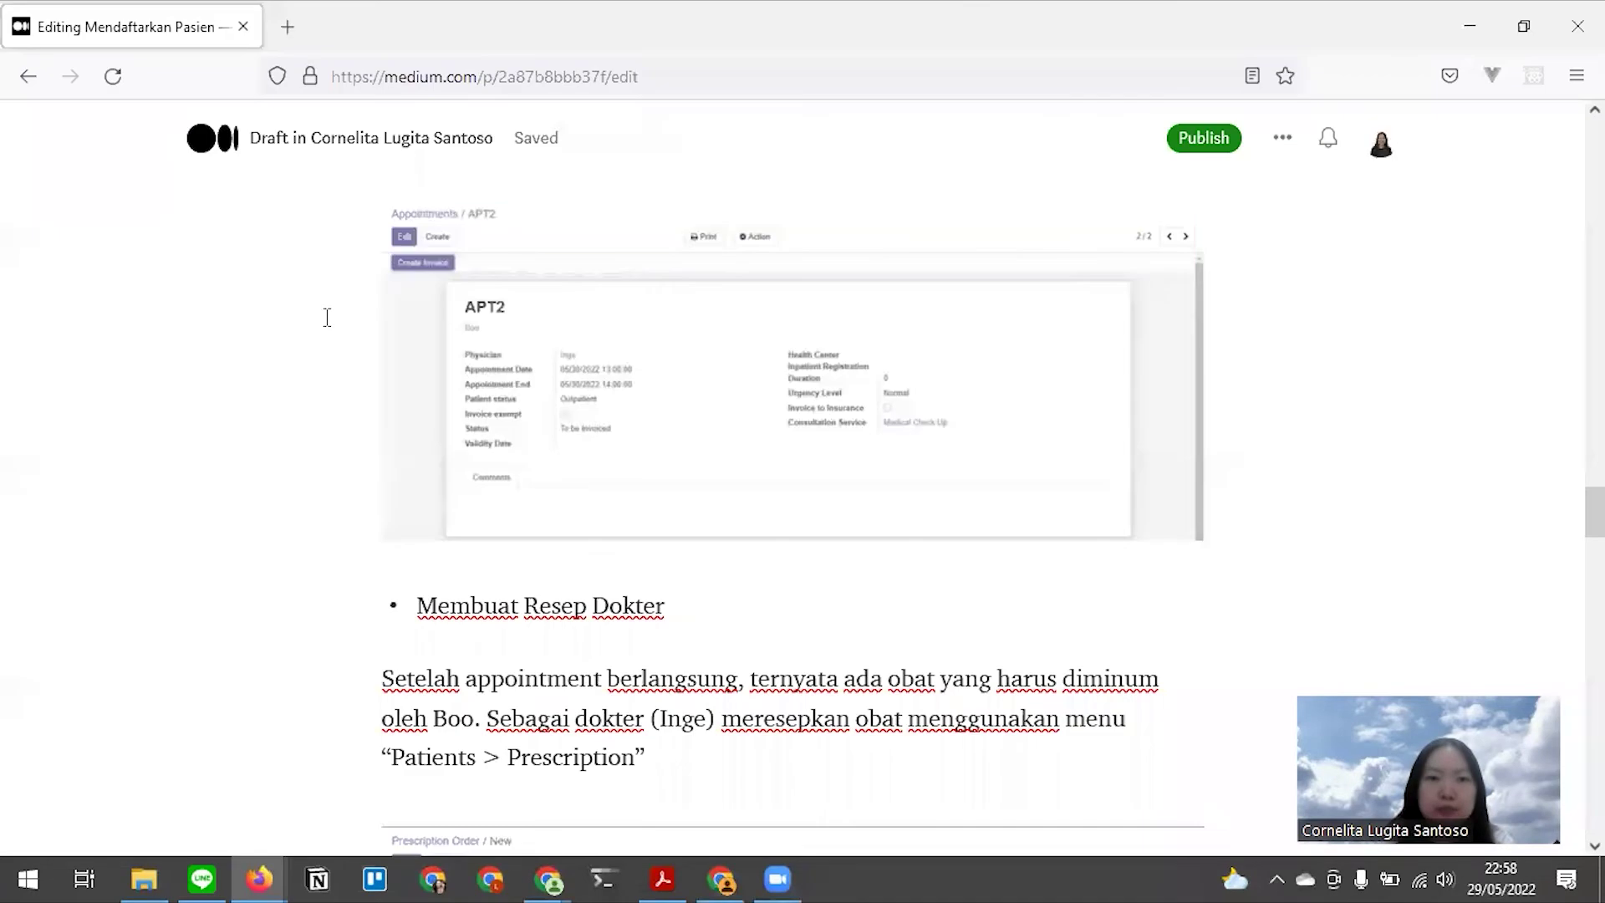
scroll(691, 534, down, 3)
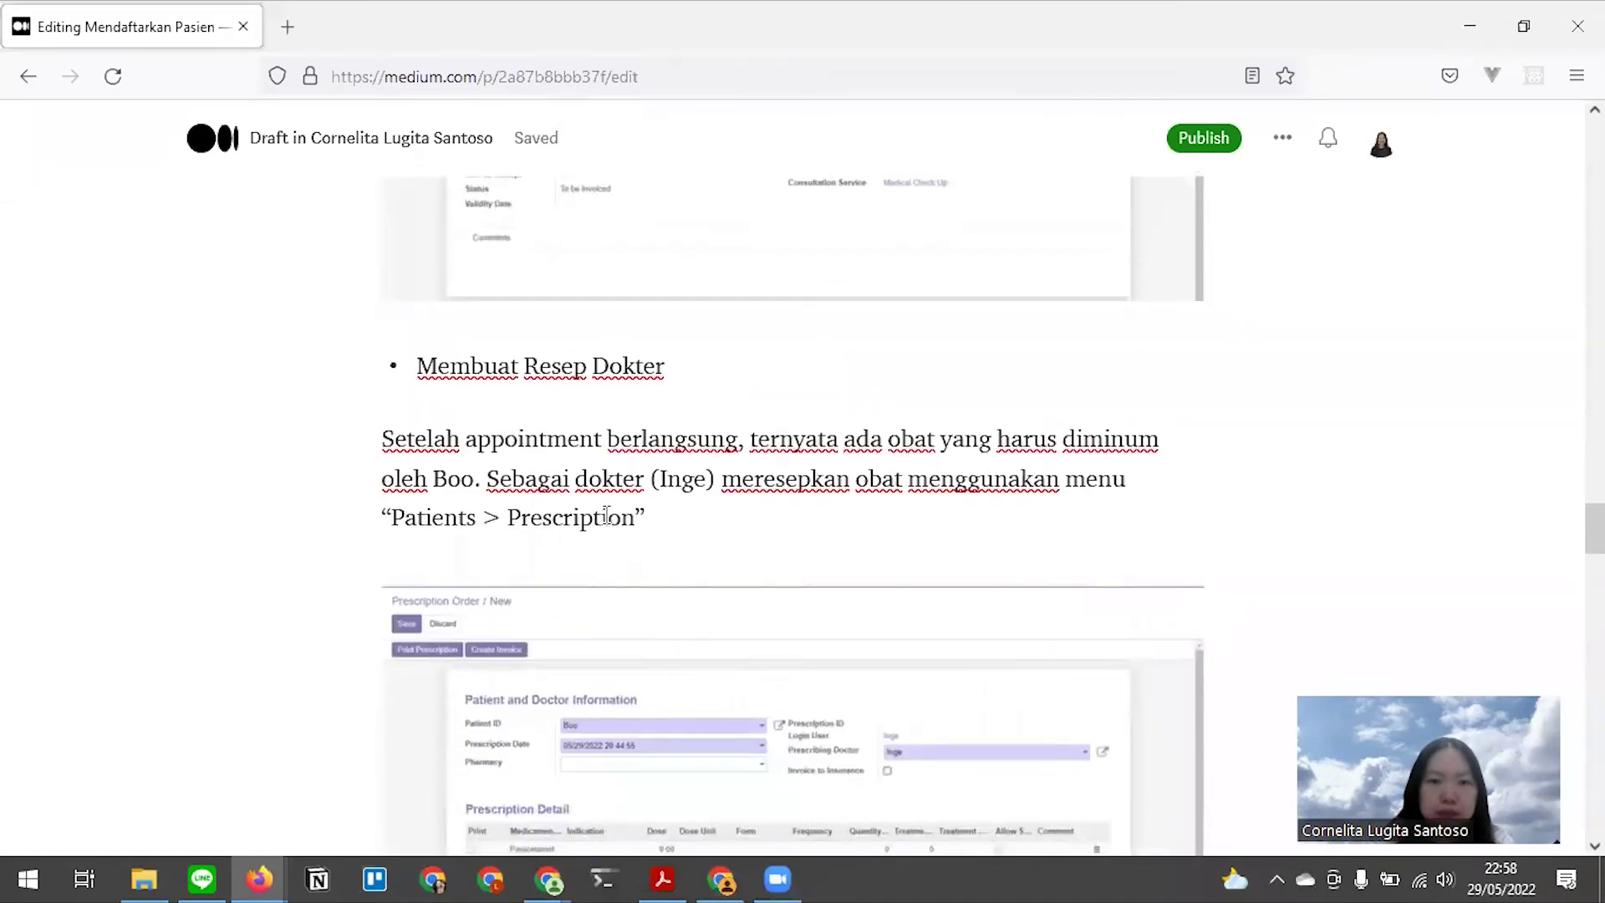
key(alt+Tab)
Create a new prescription order from Patients > Prescriptions
click(386, 127)
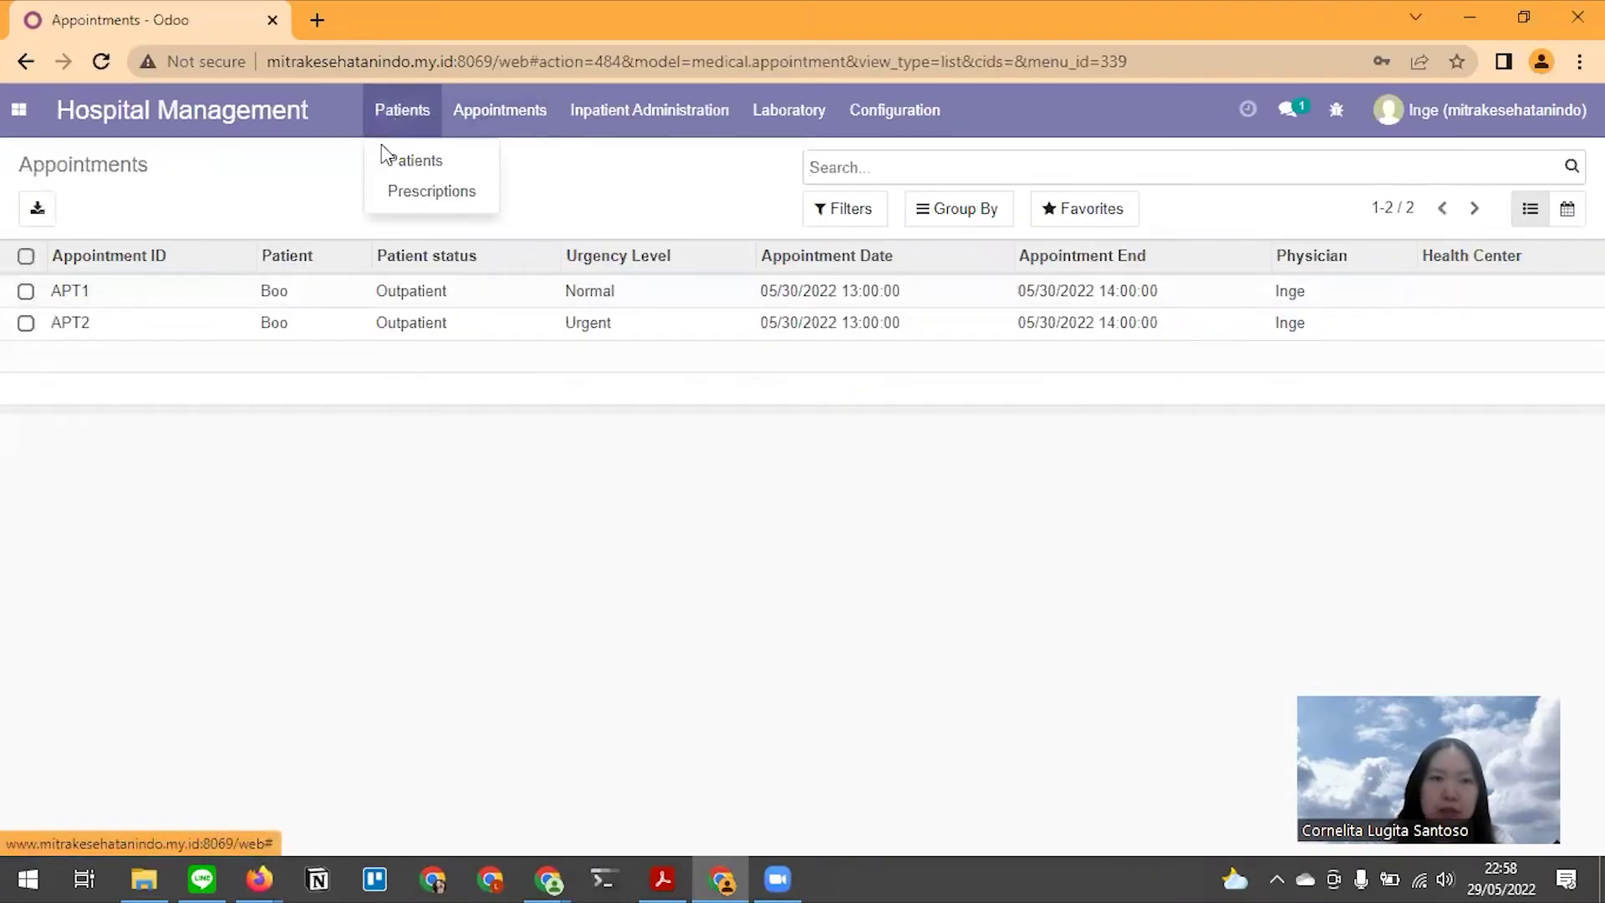
click(403, 194)
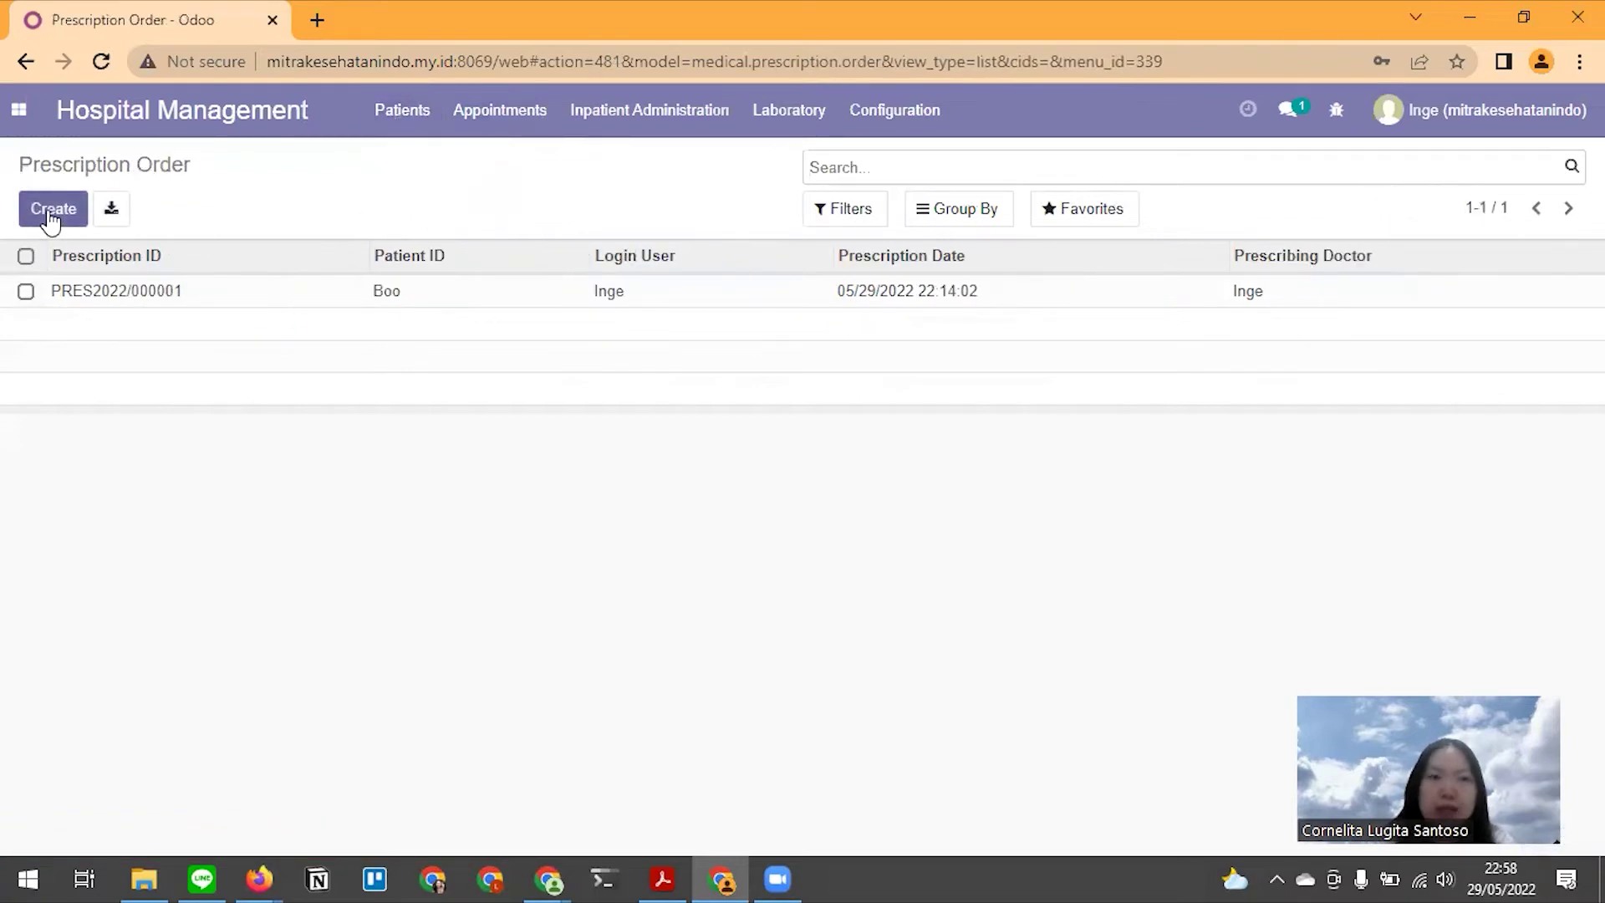
click(66, 214)
key(alt)
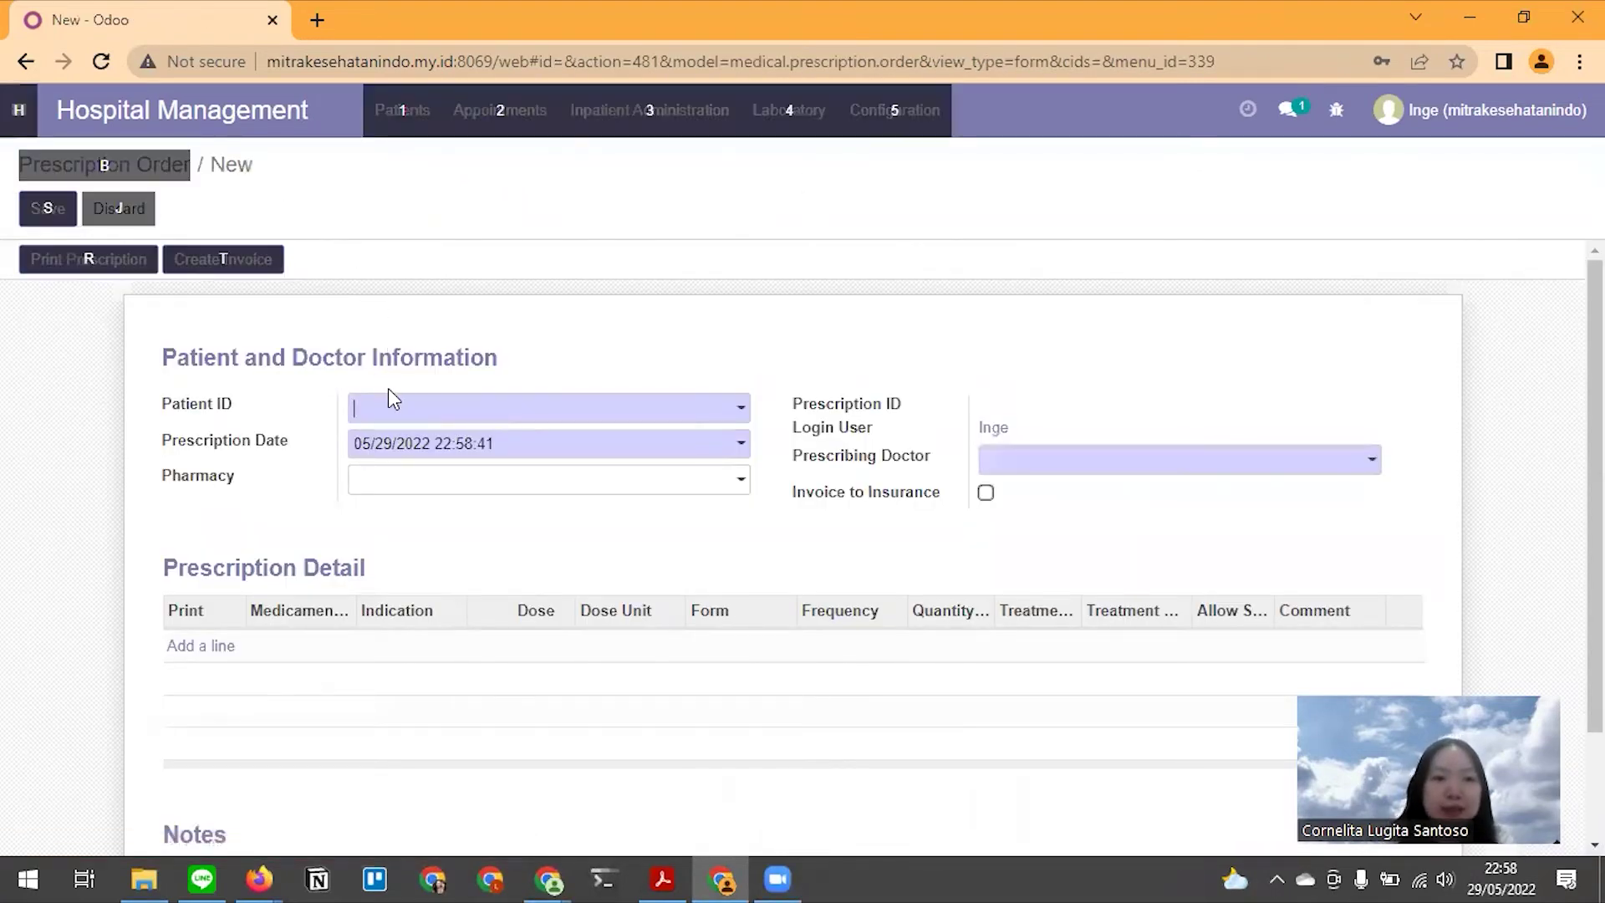
key(alt+Tab)
Fill in patient Boo and prescribing doctor Inge, keeping the default prescription date
click(328, 378)
click(418, 408)
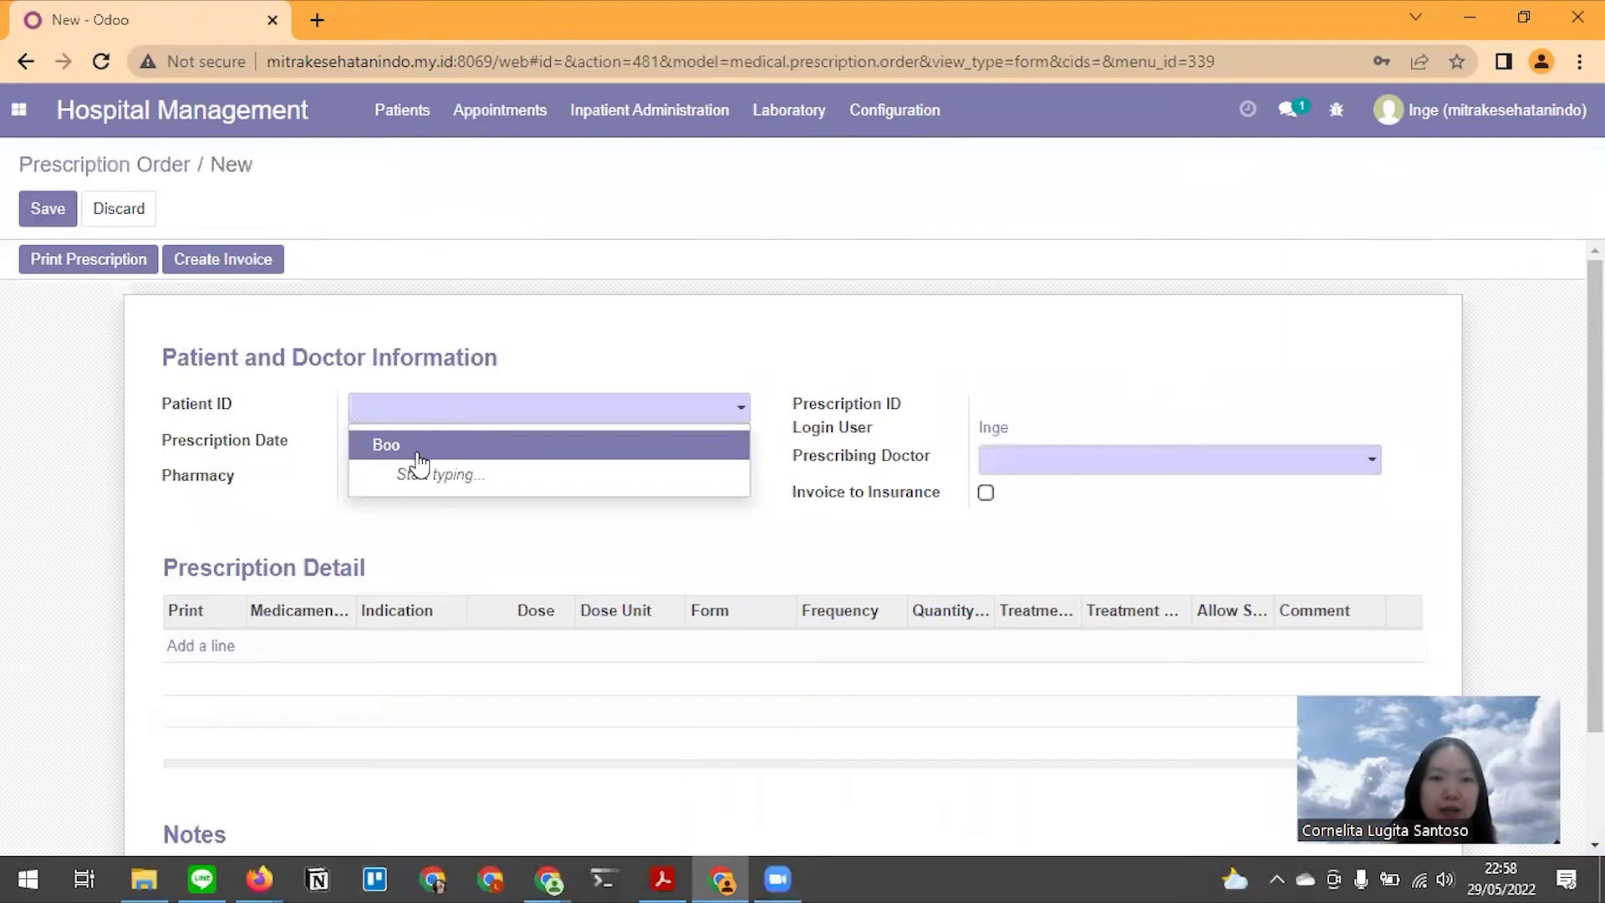
click(418, 451)
click(1013, 468)
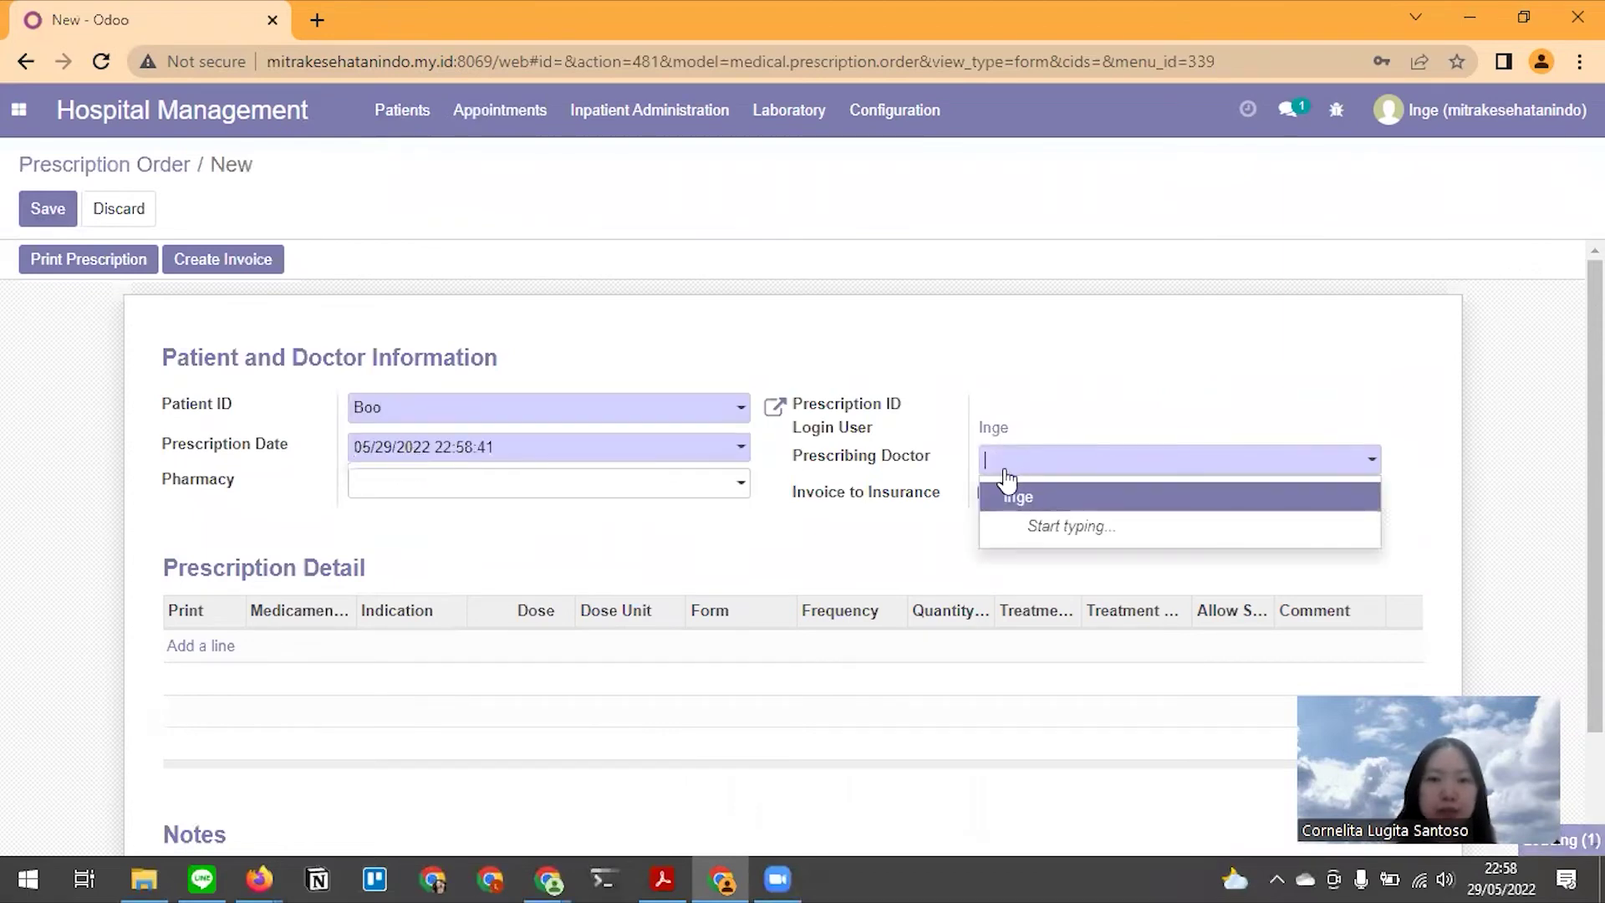
click(1012, 500)
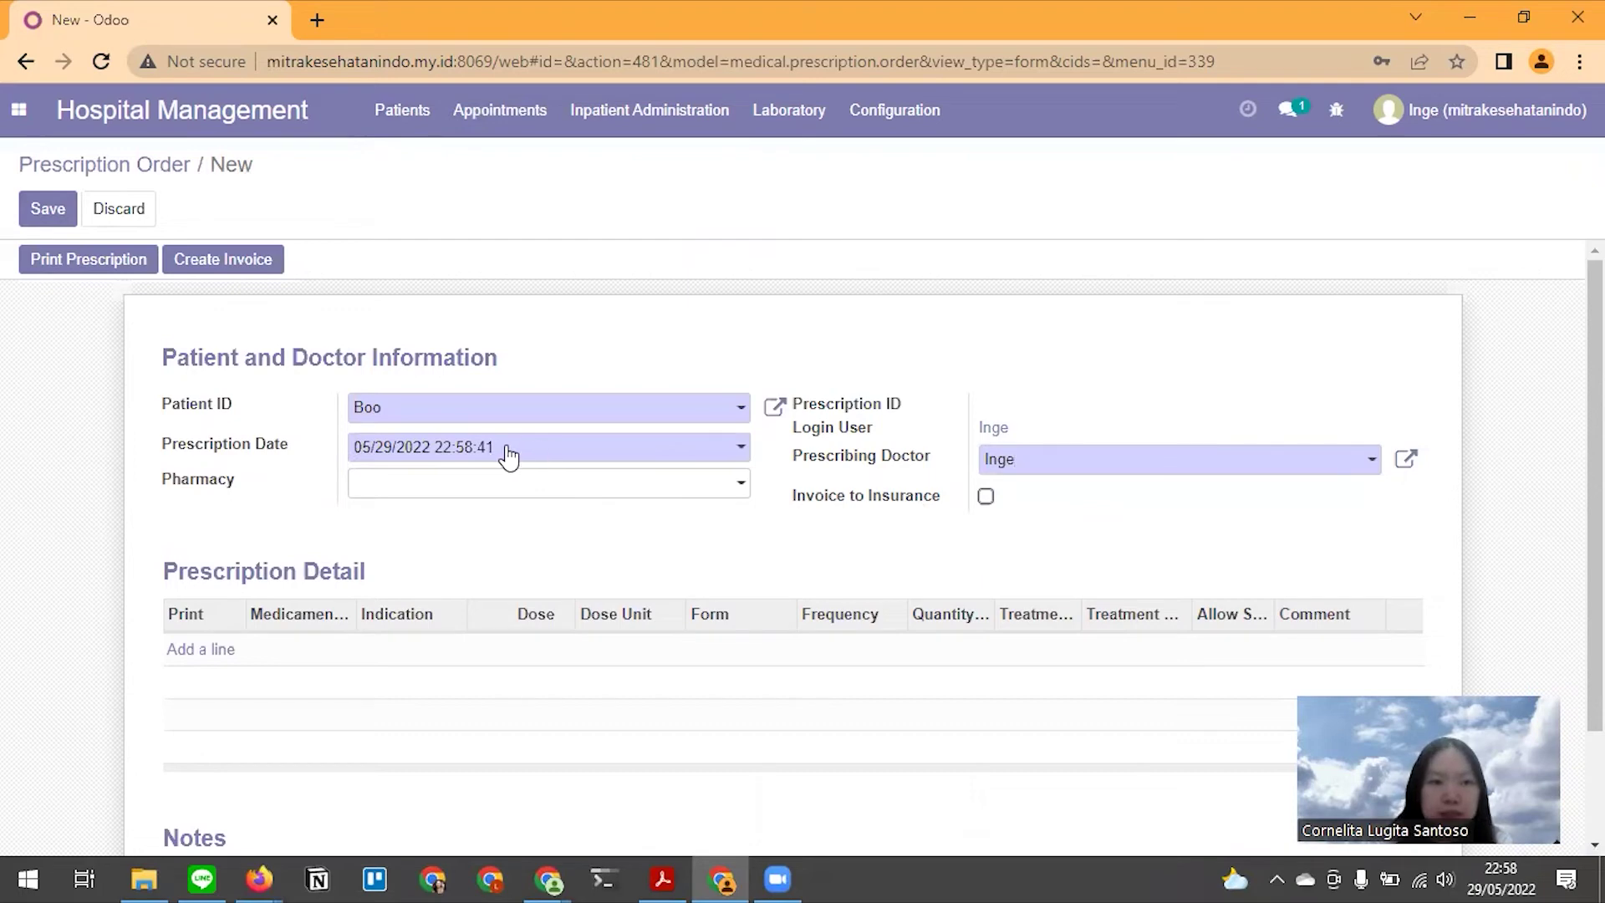
click(508, 456)
click(742, 355)
key(alt+Tab)
scroll(459, 638, down, 3)
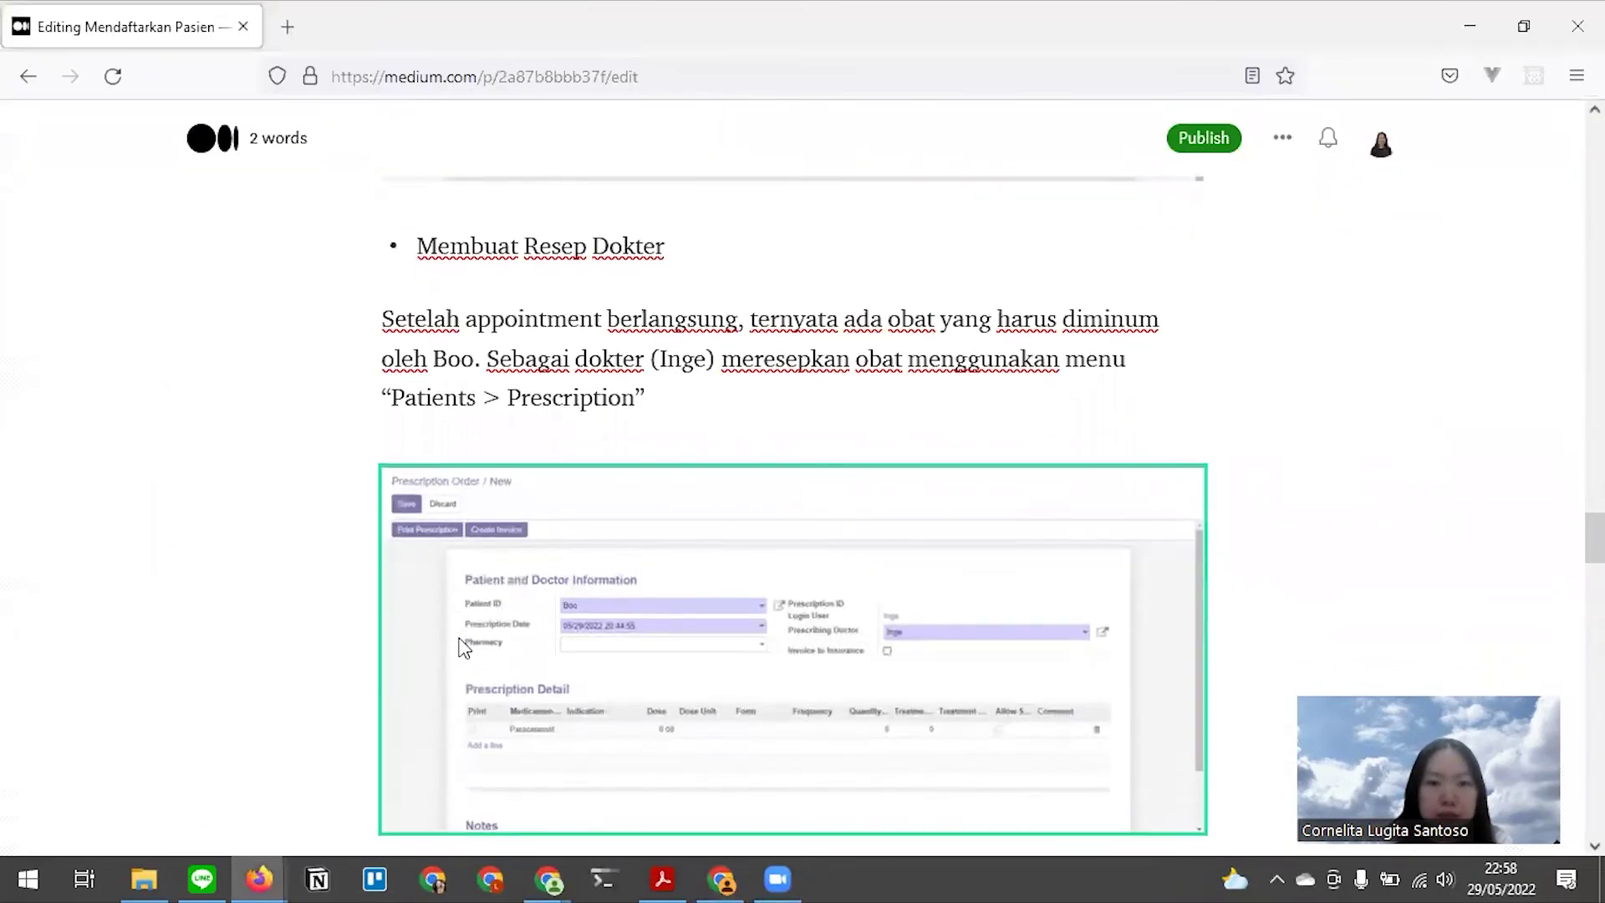
key(alt+Tab)
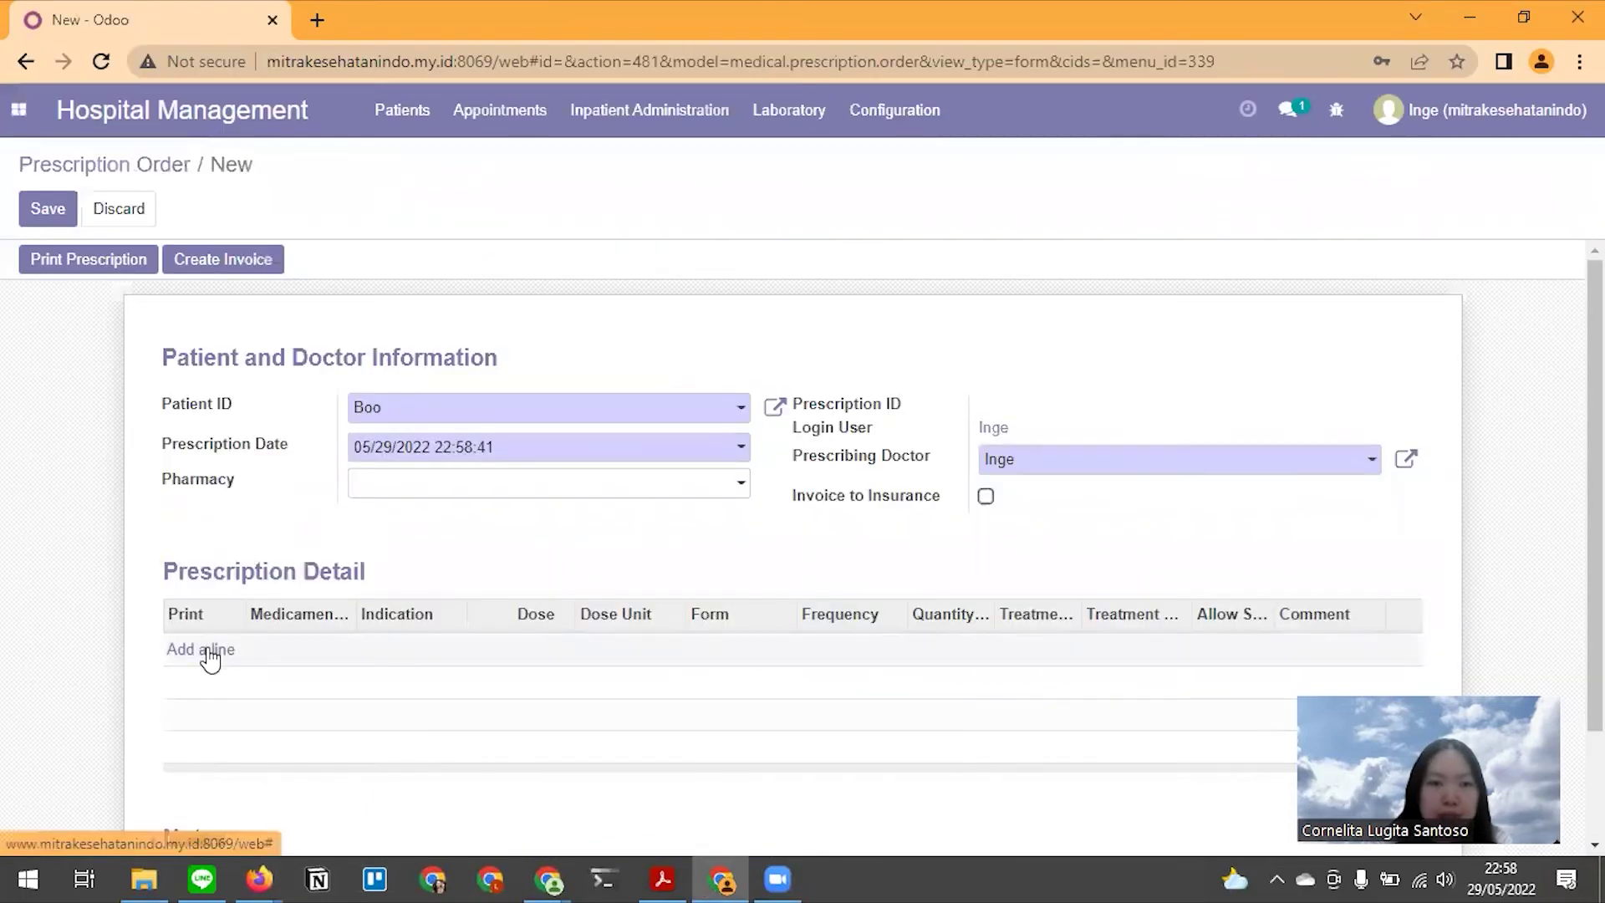
Add a Paracetamol 500 mg line, try replacing it with 'dumin', then cancel the new medicament
click(209, 652)
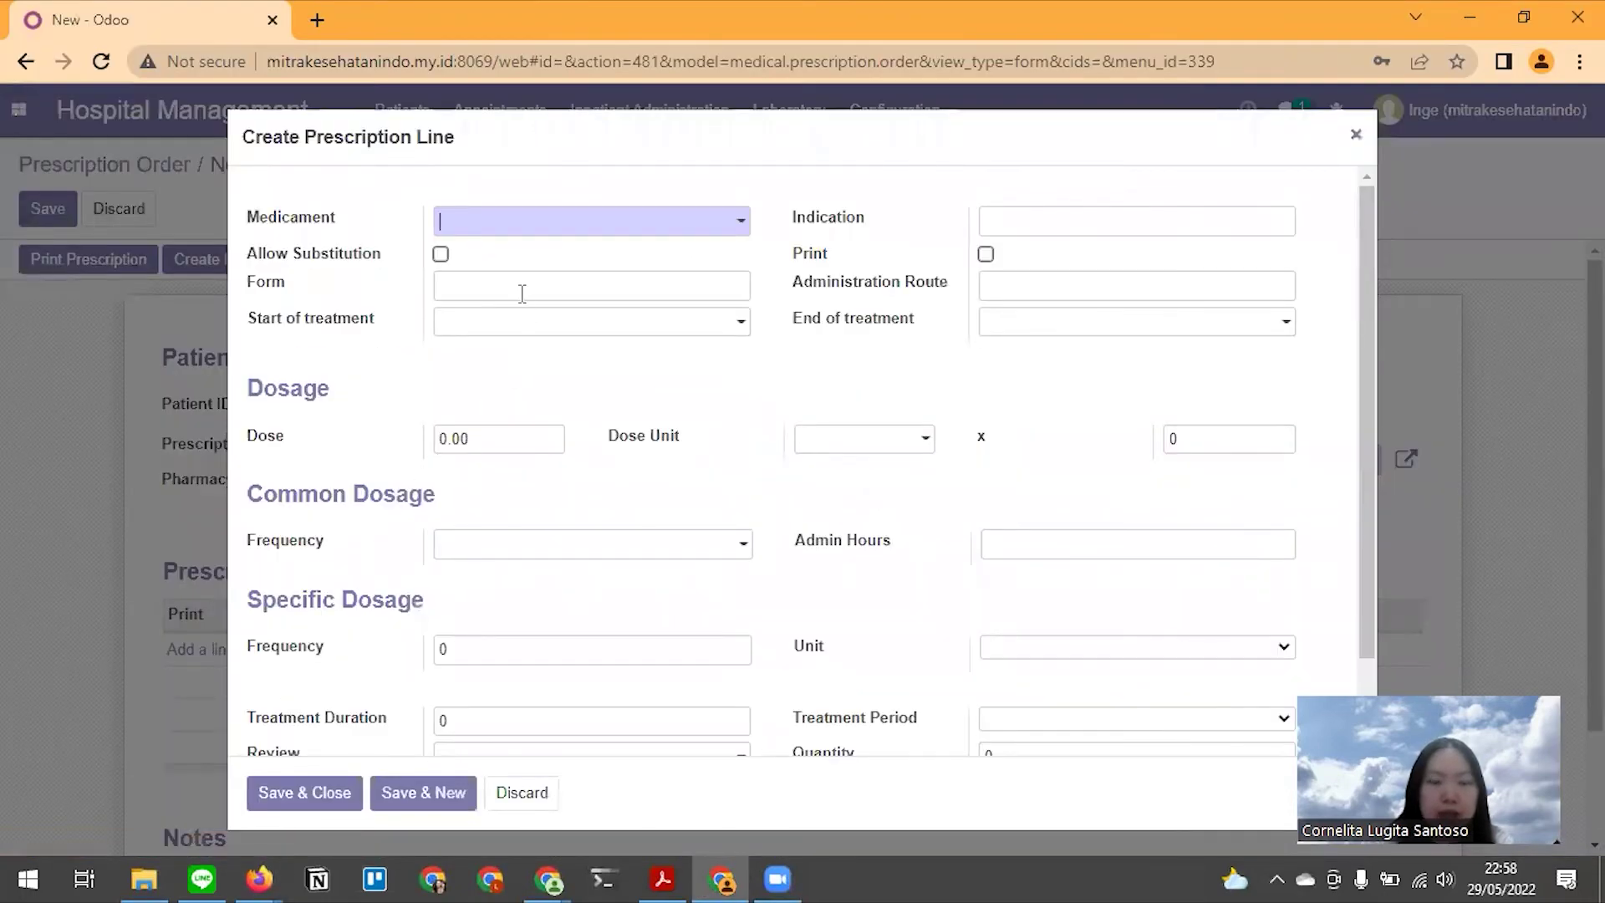
text(para)
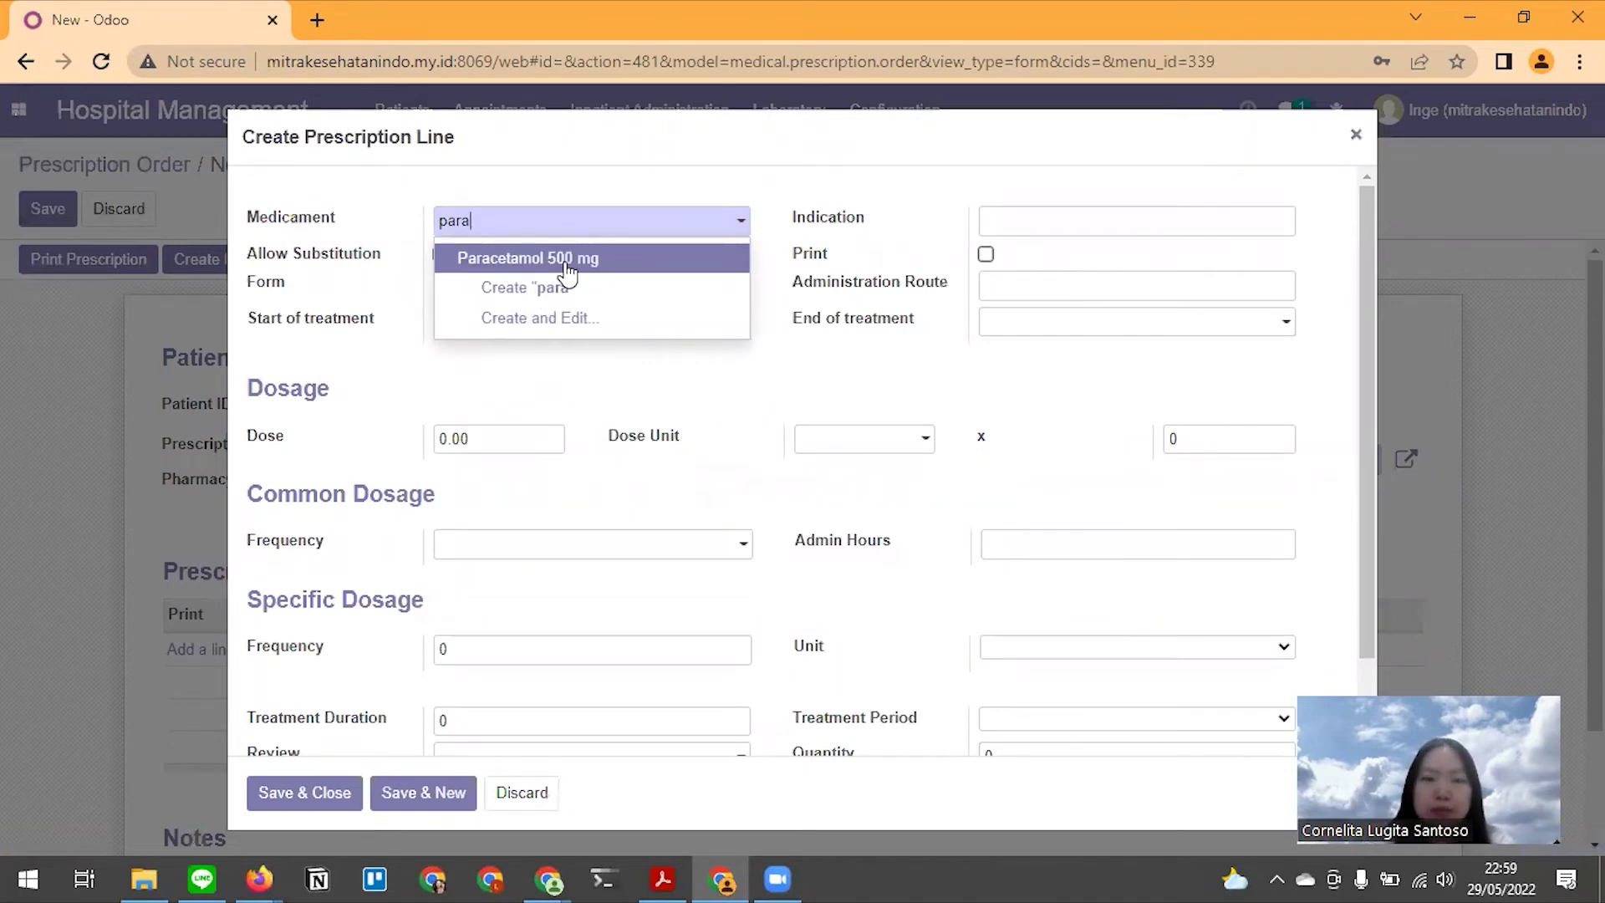
click(569, 266)
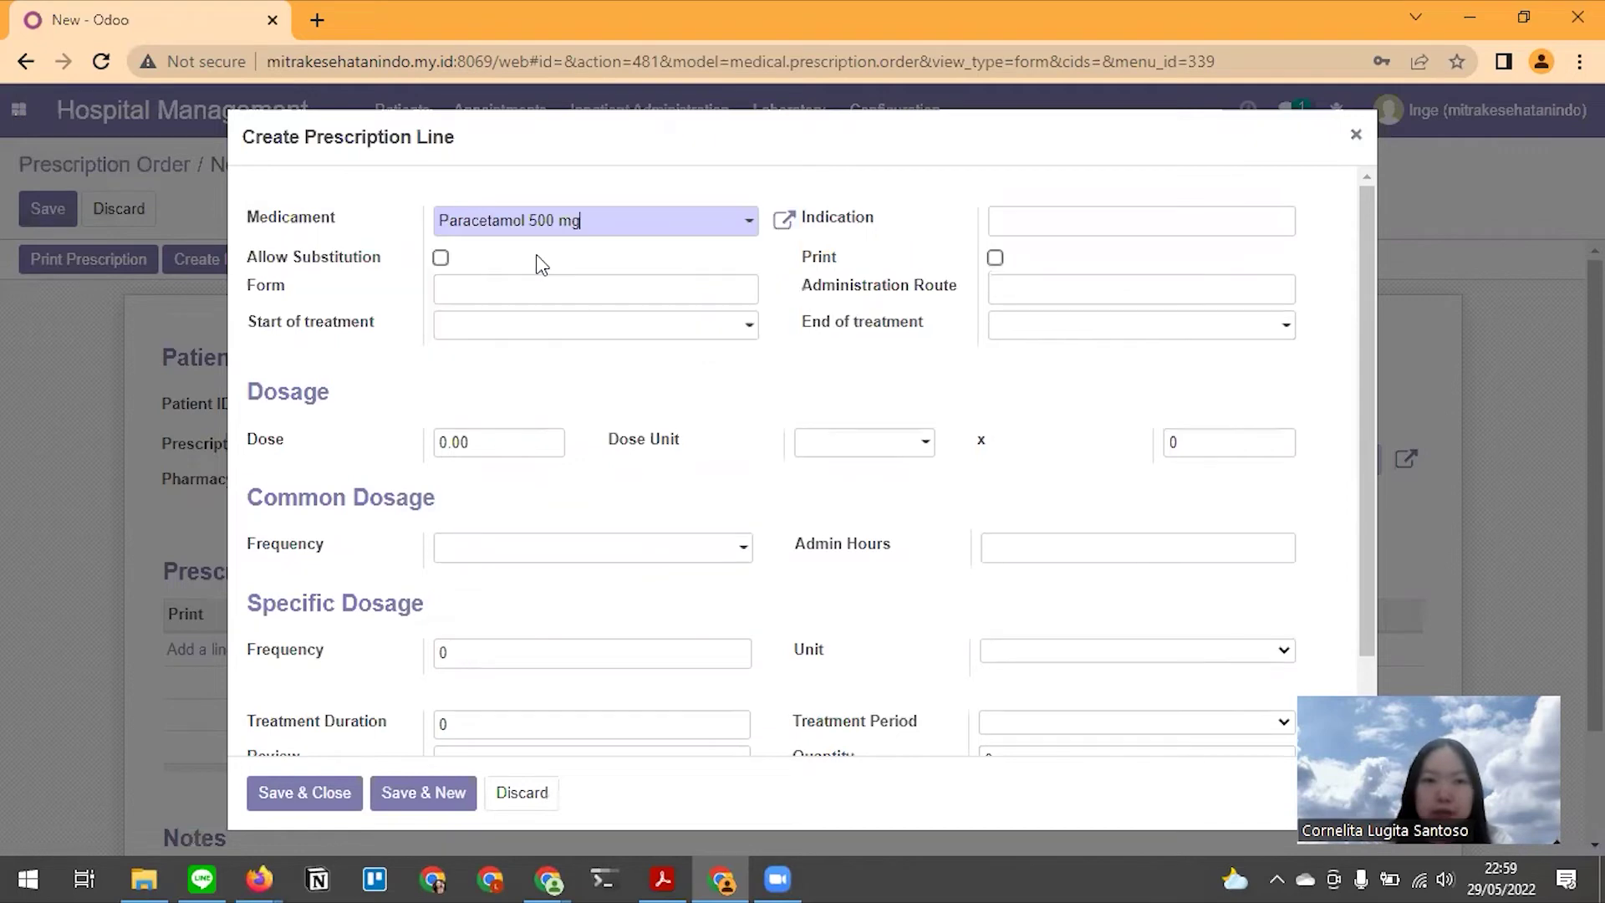
click(696, 230)
drag(626, 230, 410, 227)
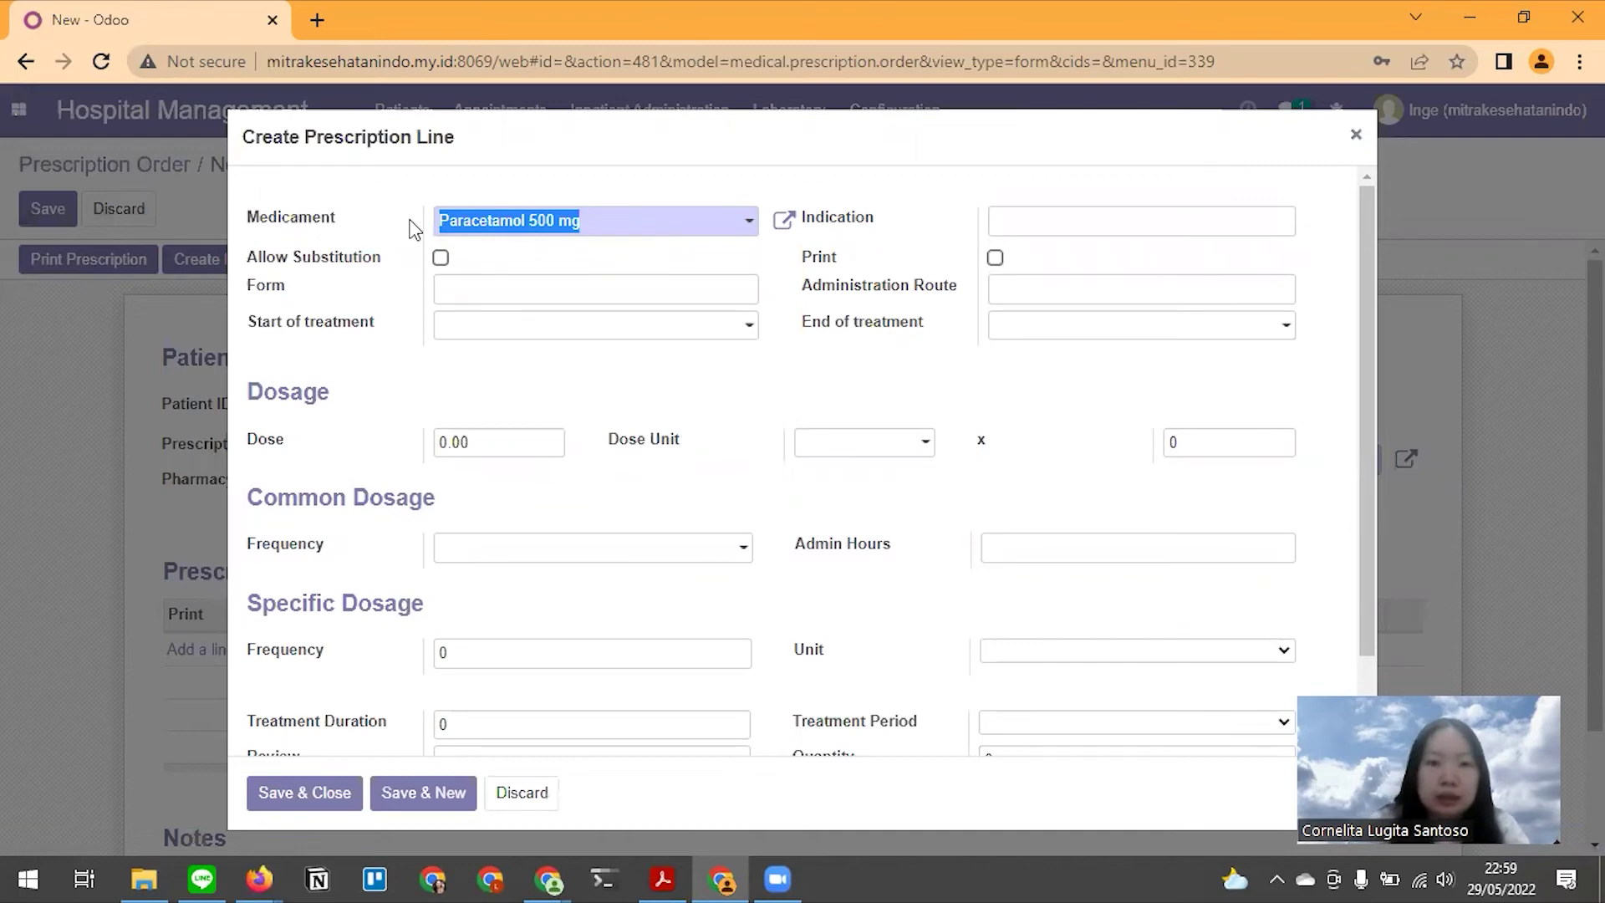
text(dumin)
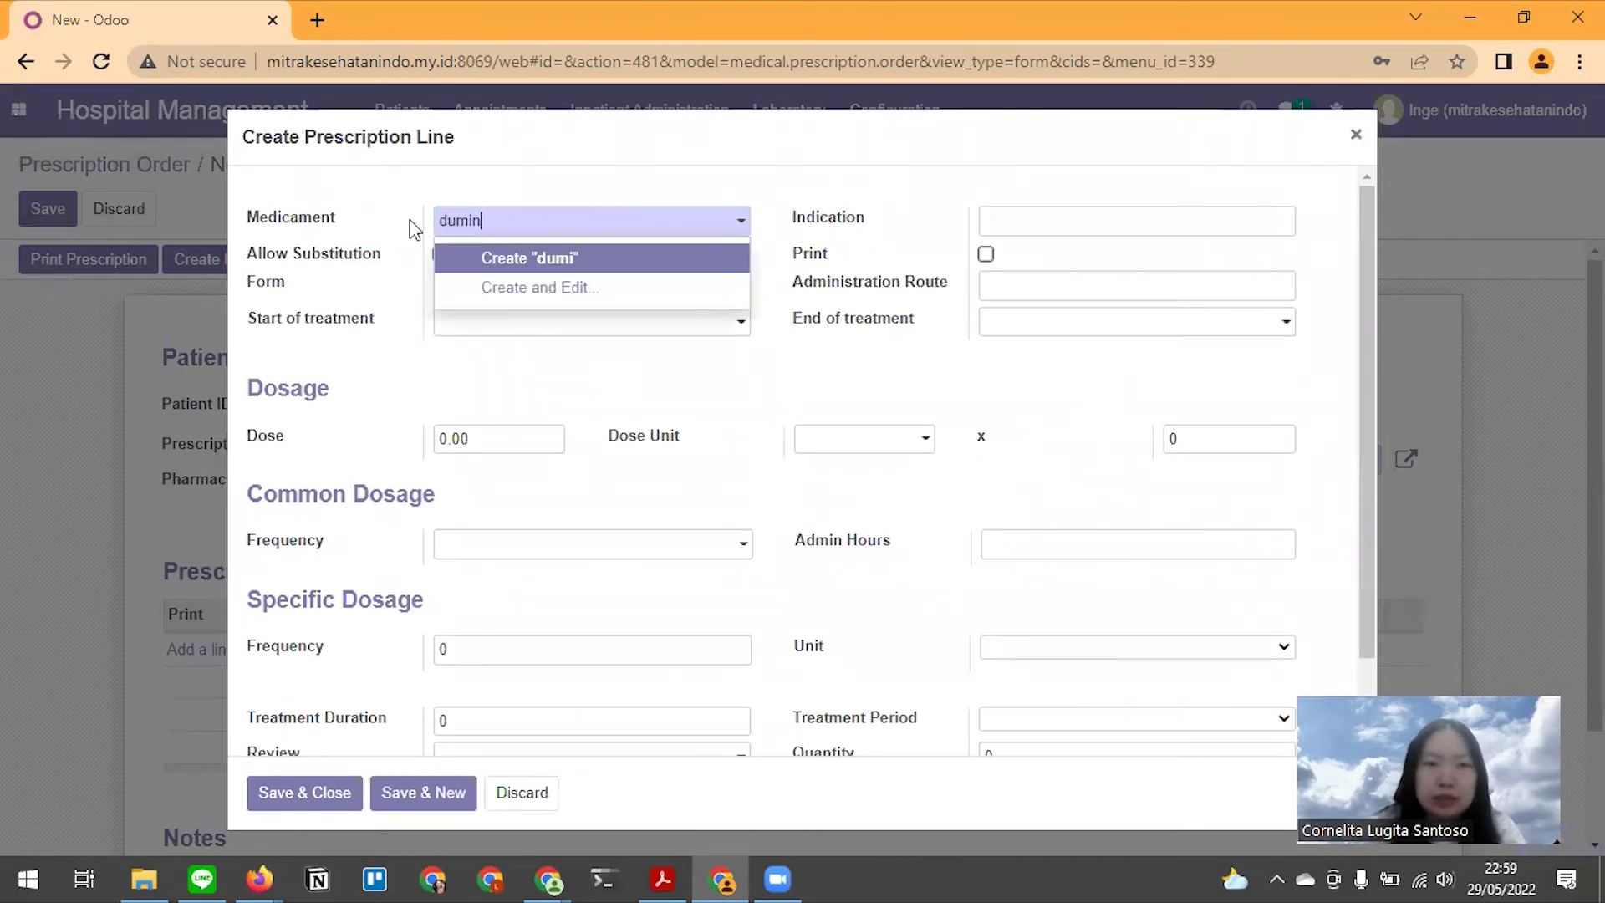
click(497, 271)
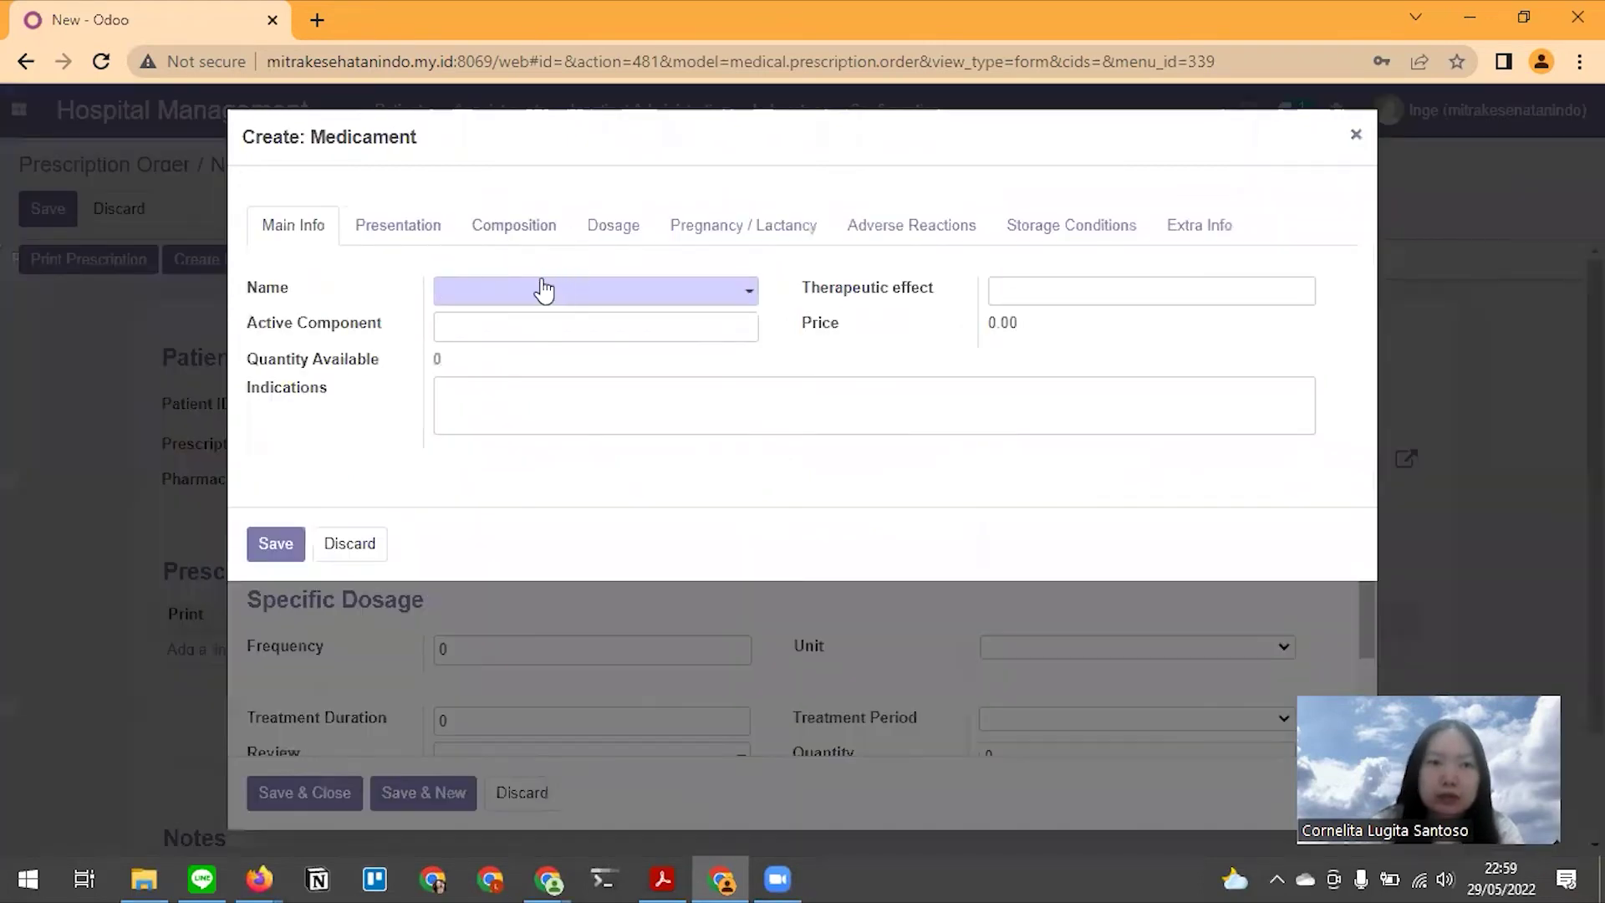
click(489, 299)
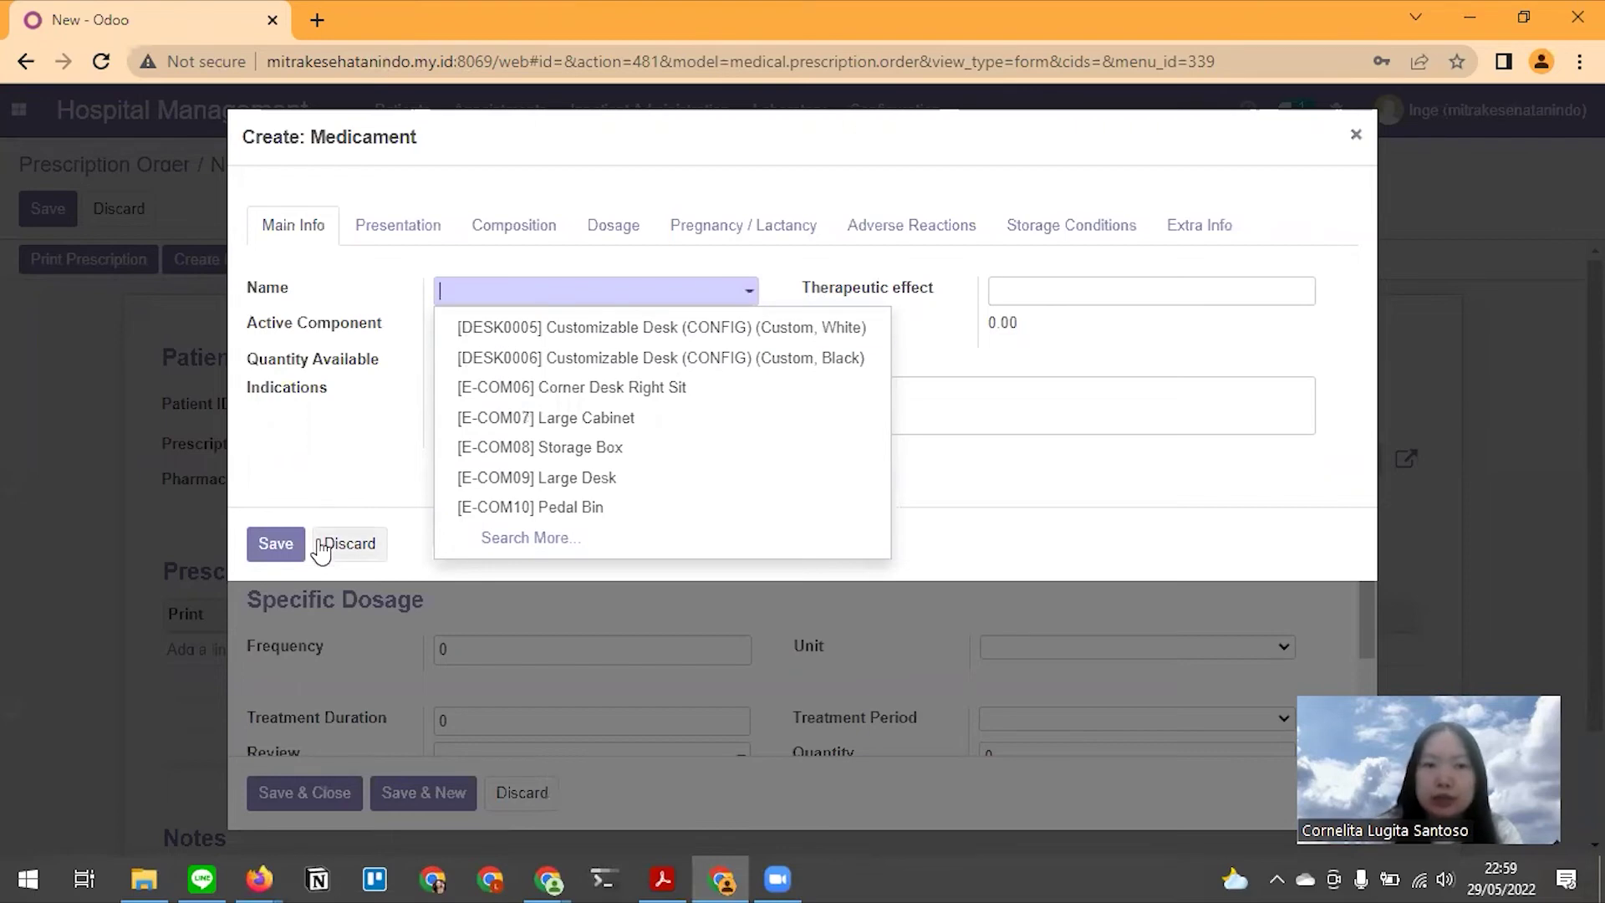
click(349, 548)
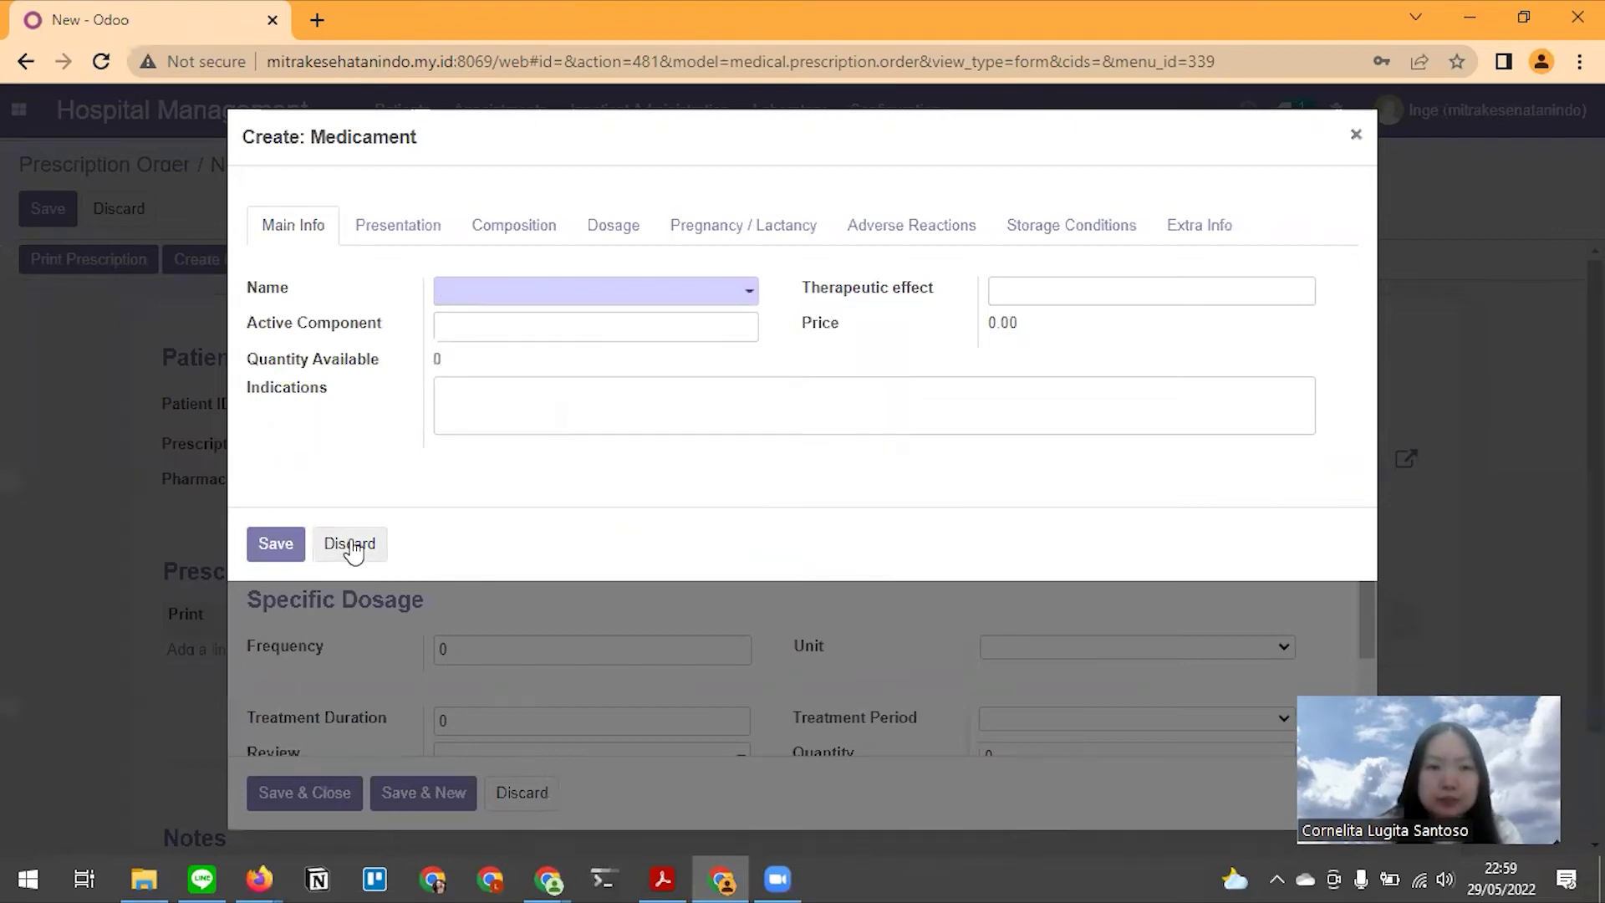
Reselect Paracetamol 500 mg as the medicament and save the prescription line
click(573, 234)
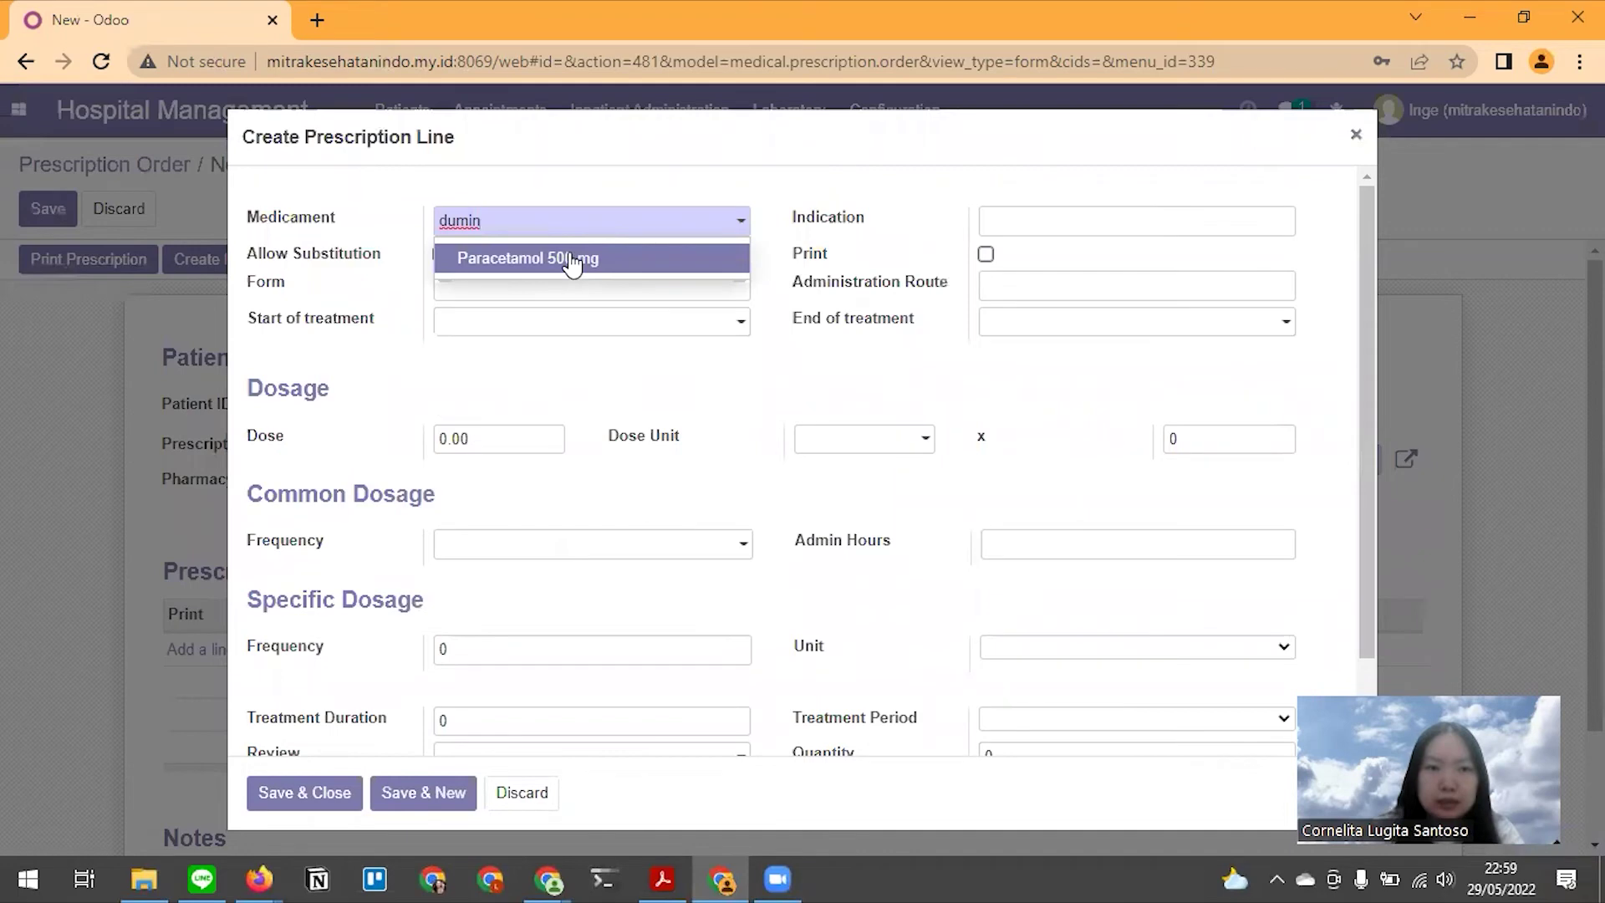
click(572, 261)
scroll(576, 356, down, 2)
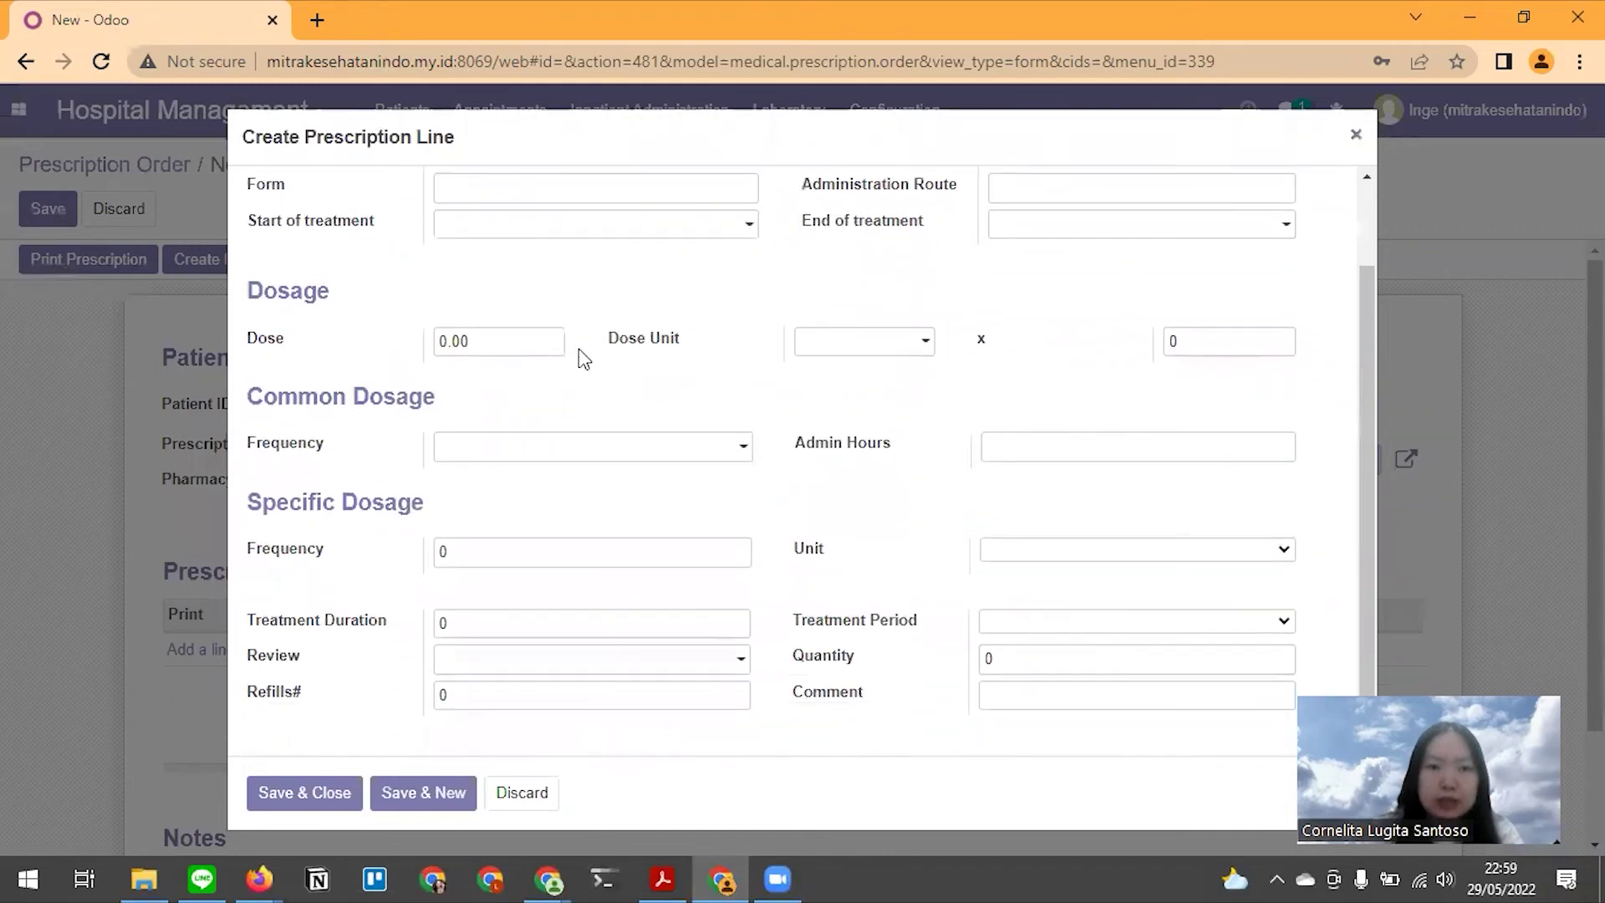
scroll(818, 393, up, 2)
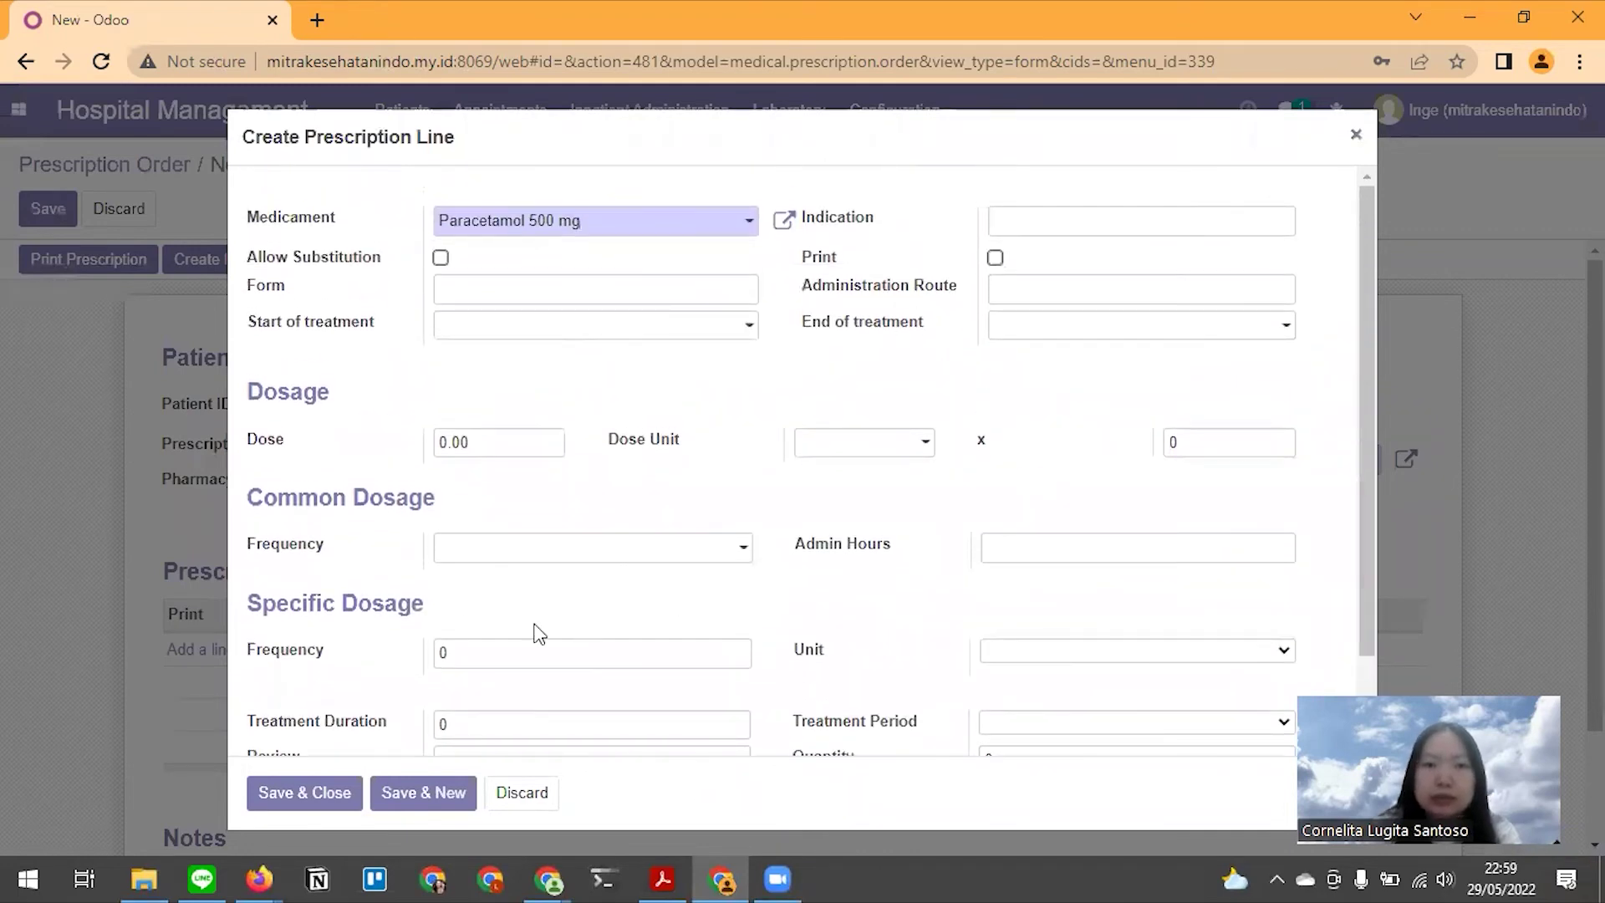
click(283, 796)
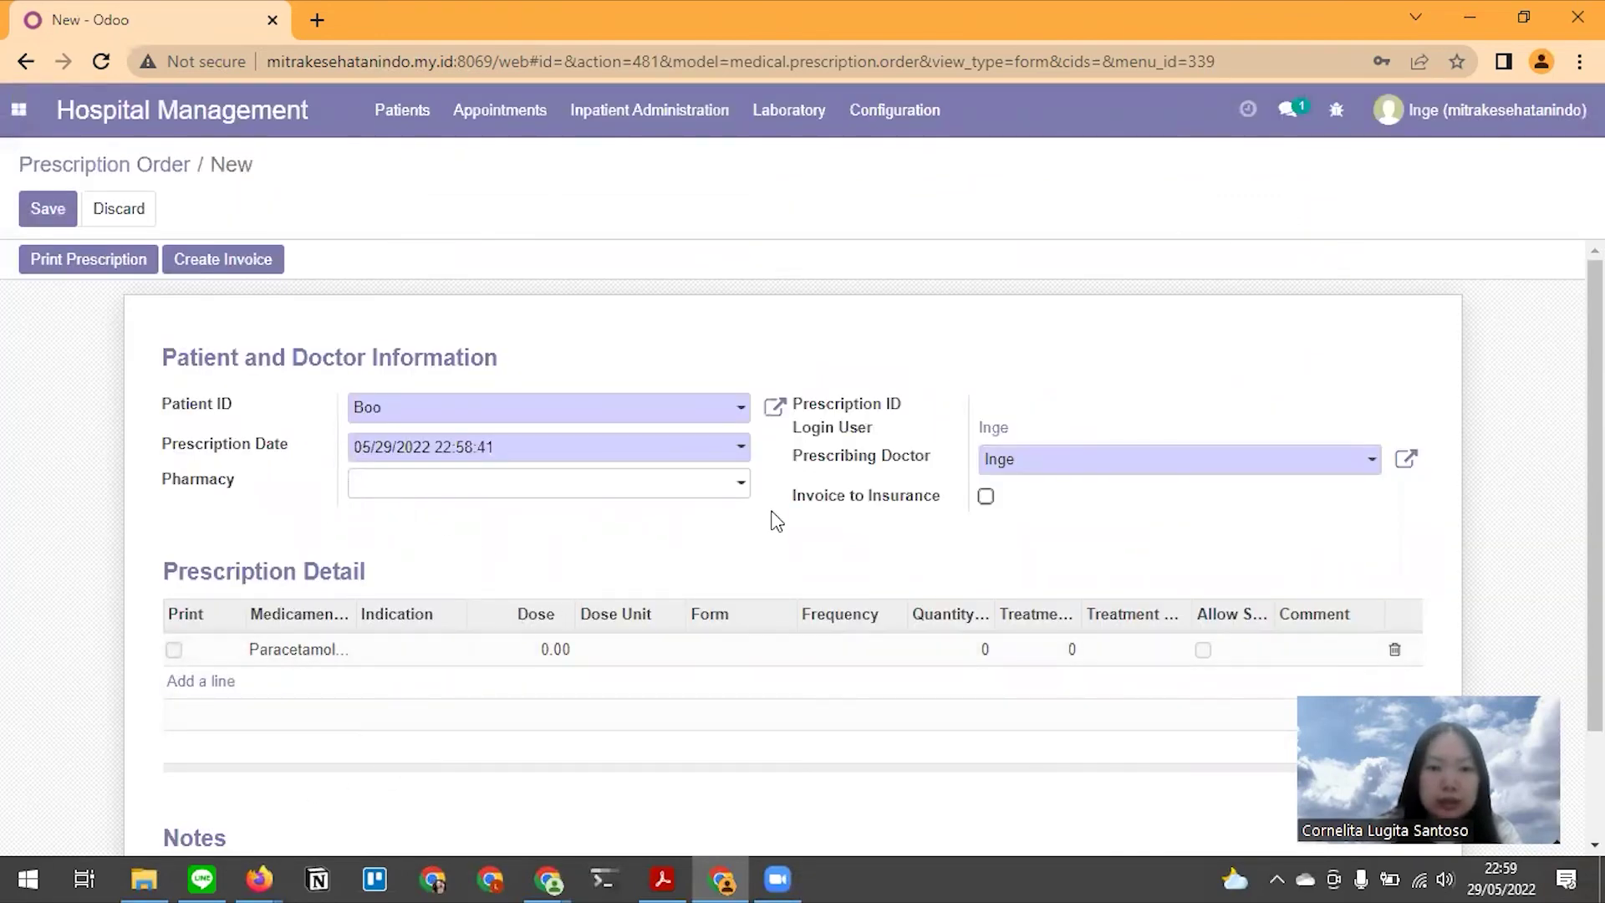
Tick Print on the Paracetamol line and save the prescription as PRES2022/000002
scroll(770, 519, down, 2)
click(185, 511)
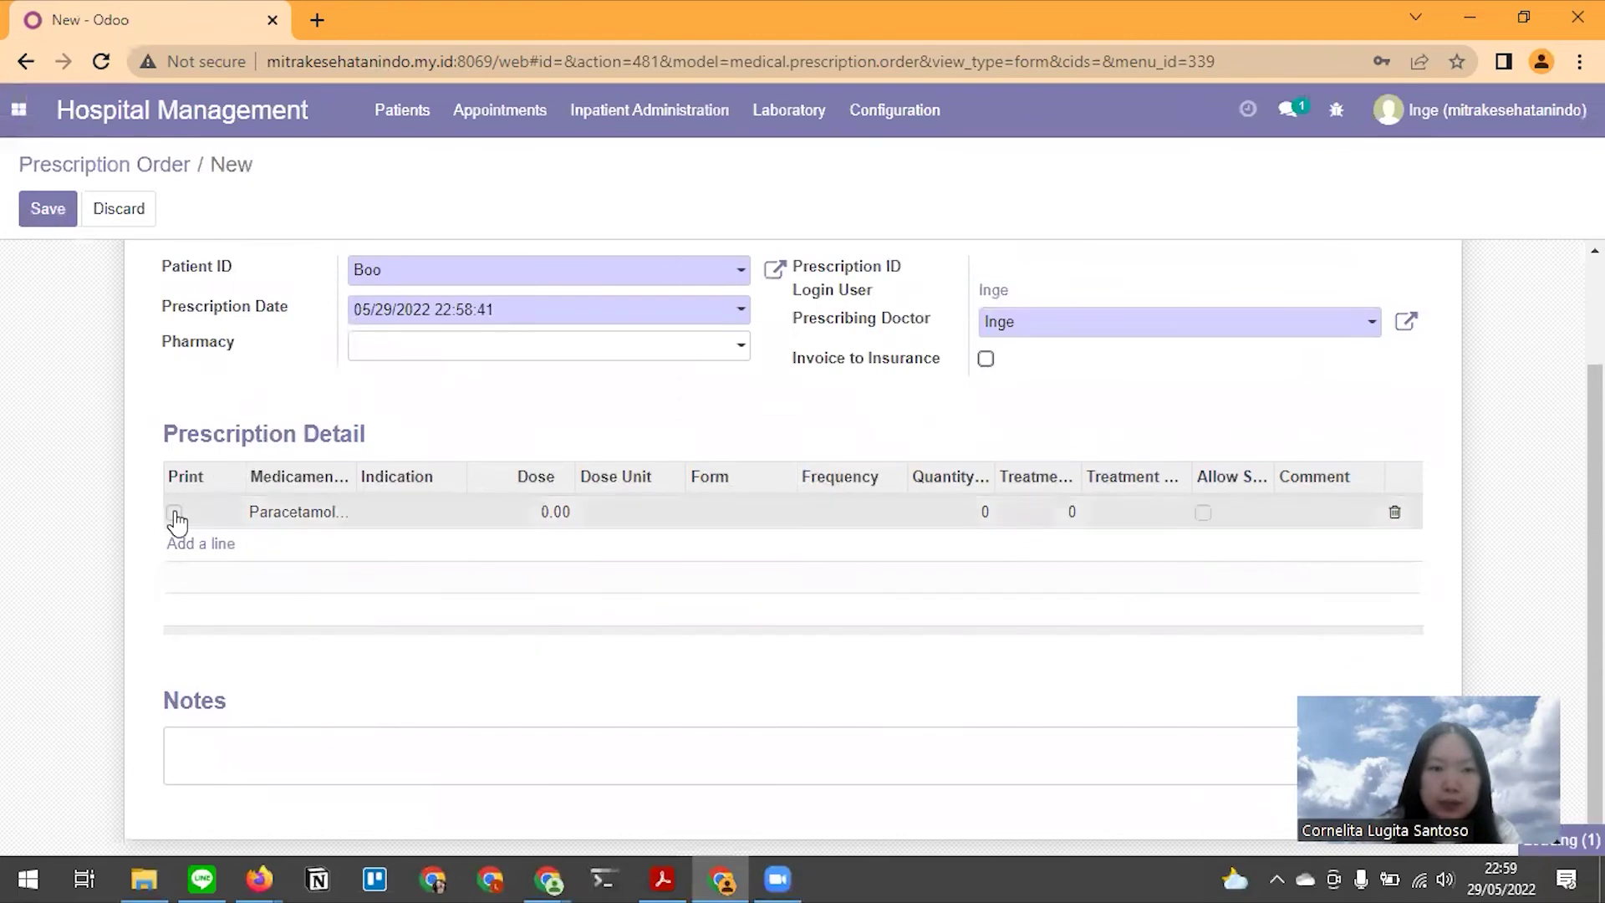
click(995, 258)
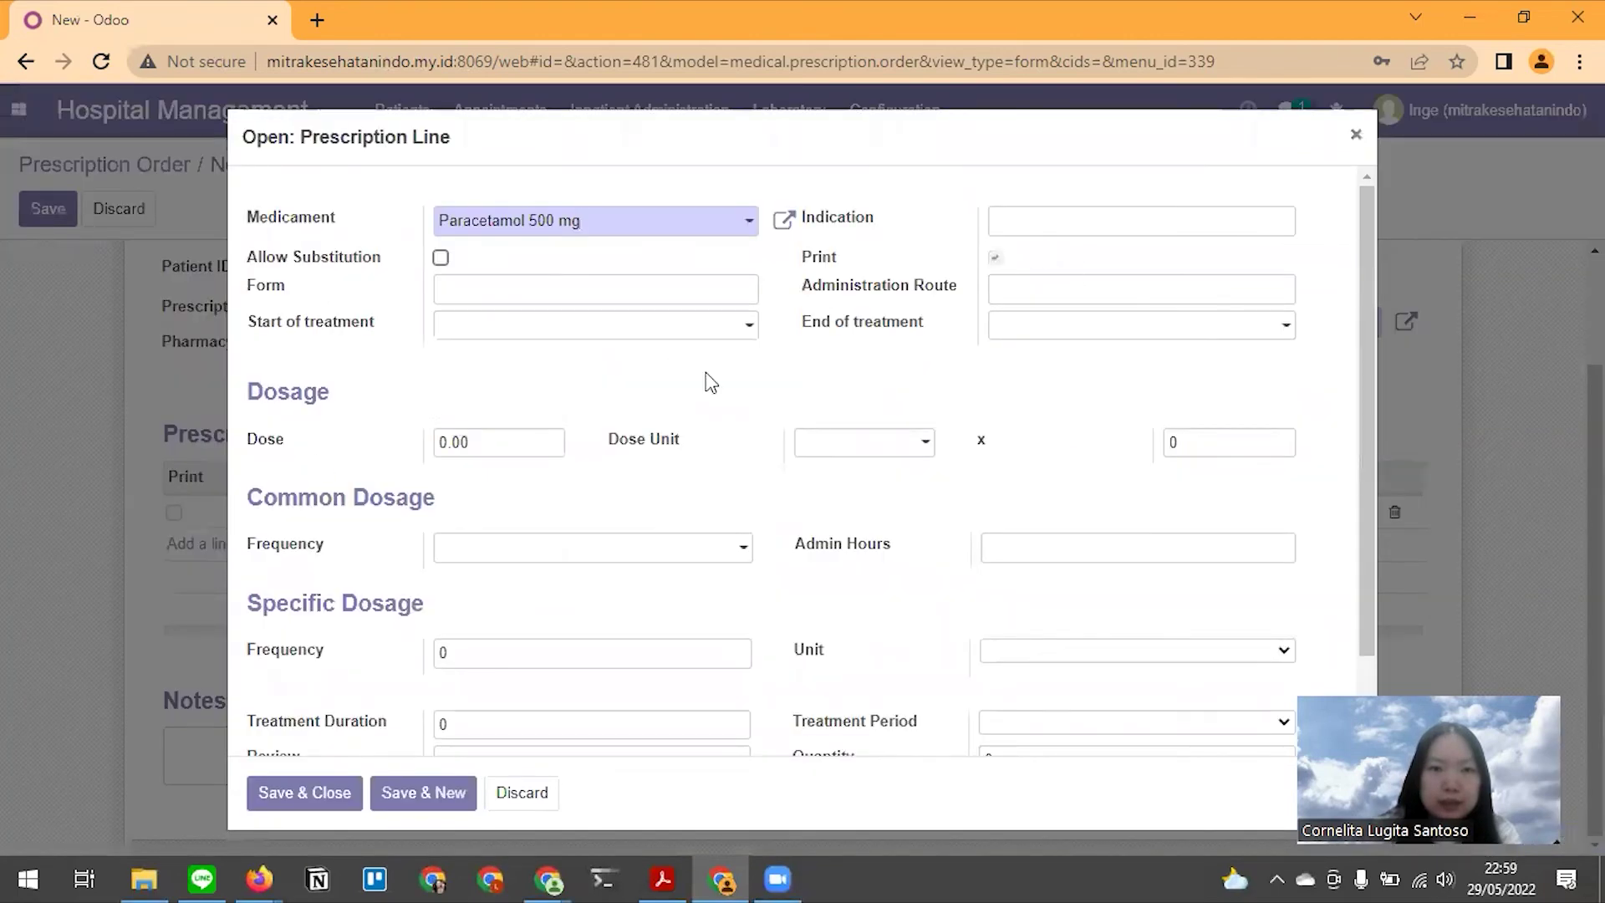
click(310, 791)
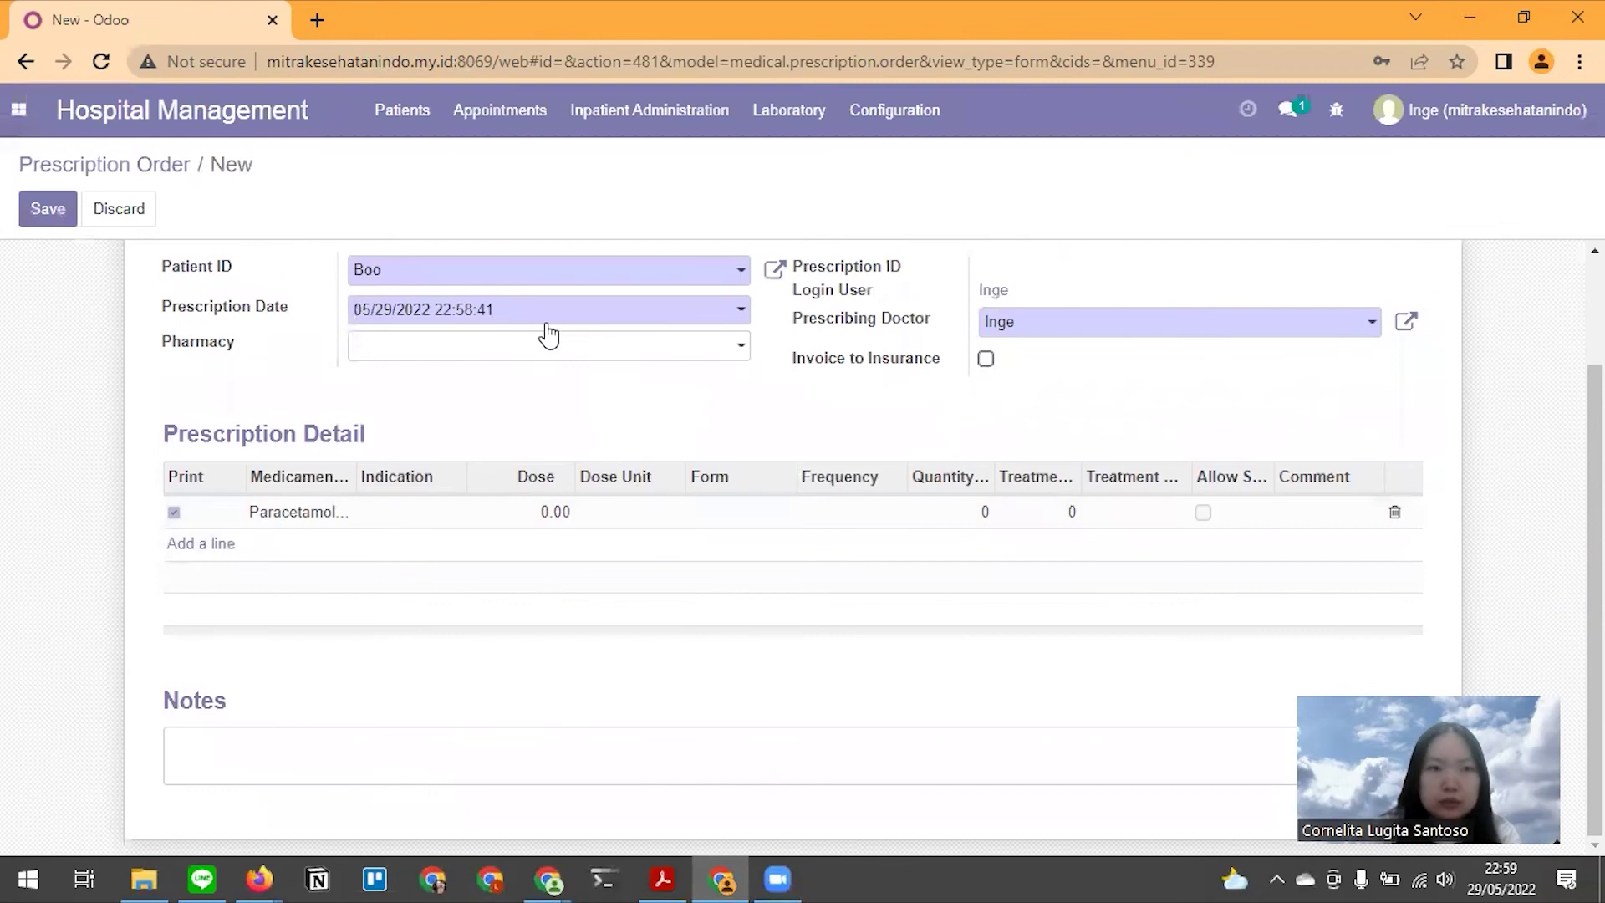
scroll(542, 343, up, 2)
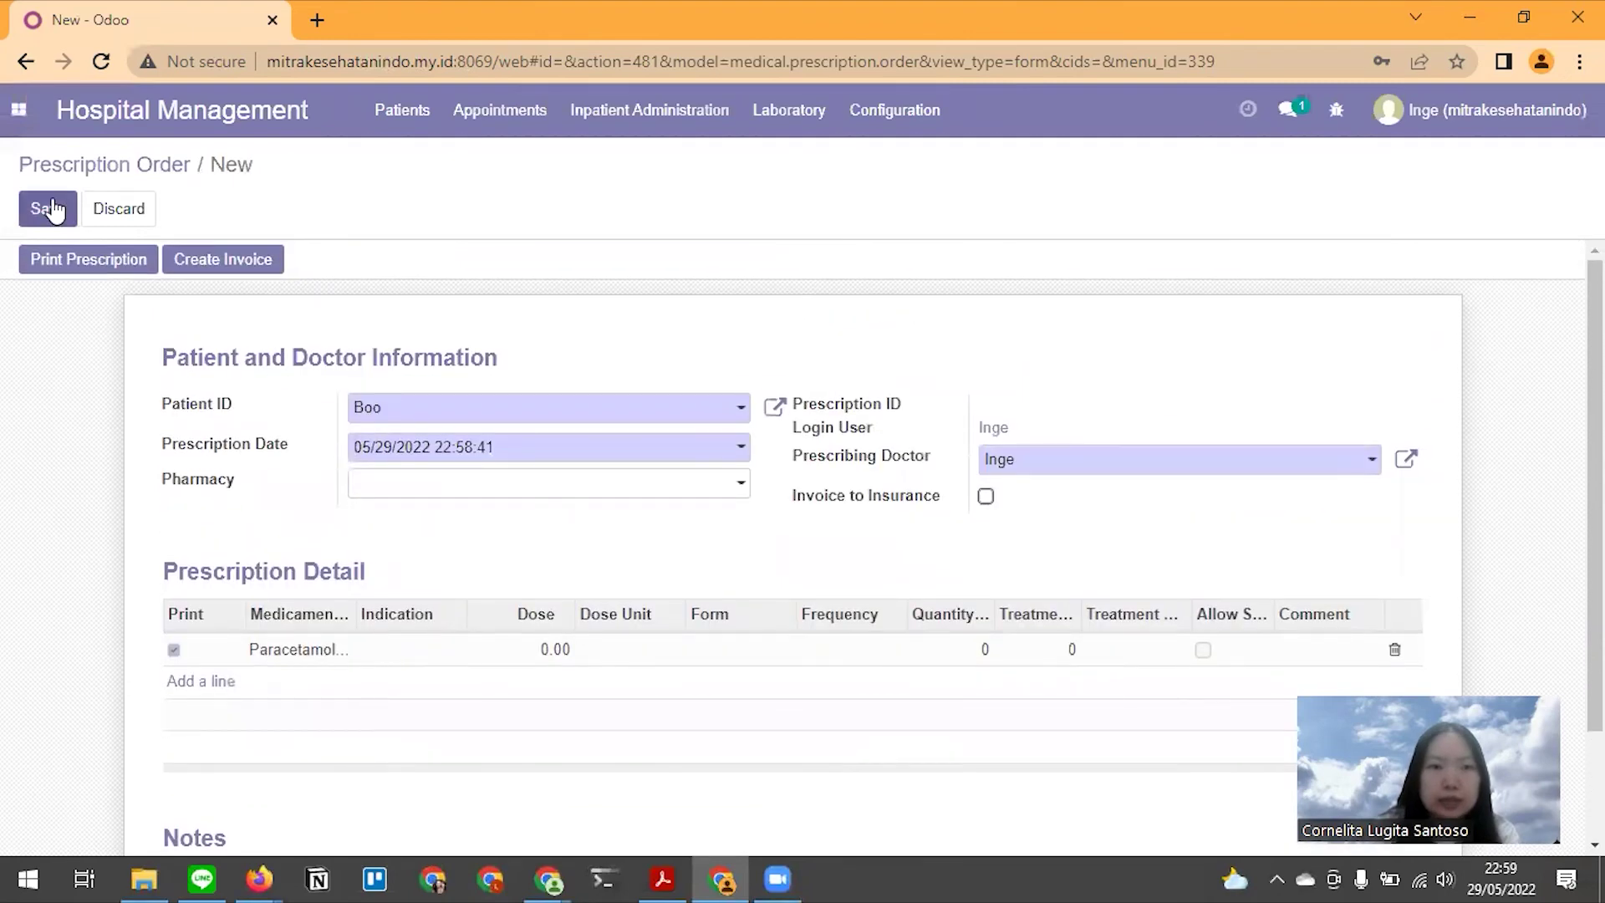
click(49, 208)
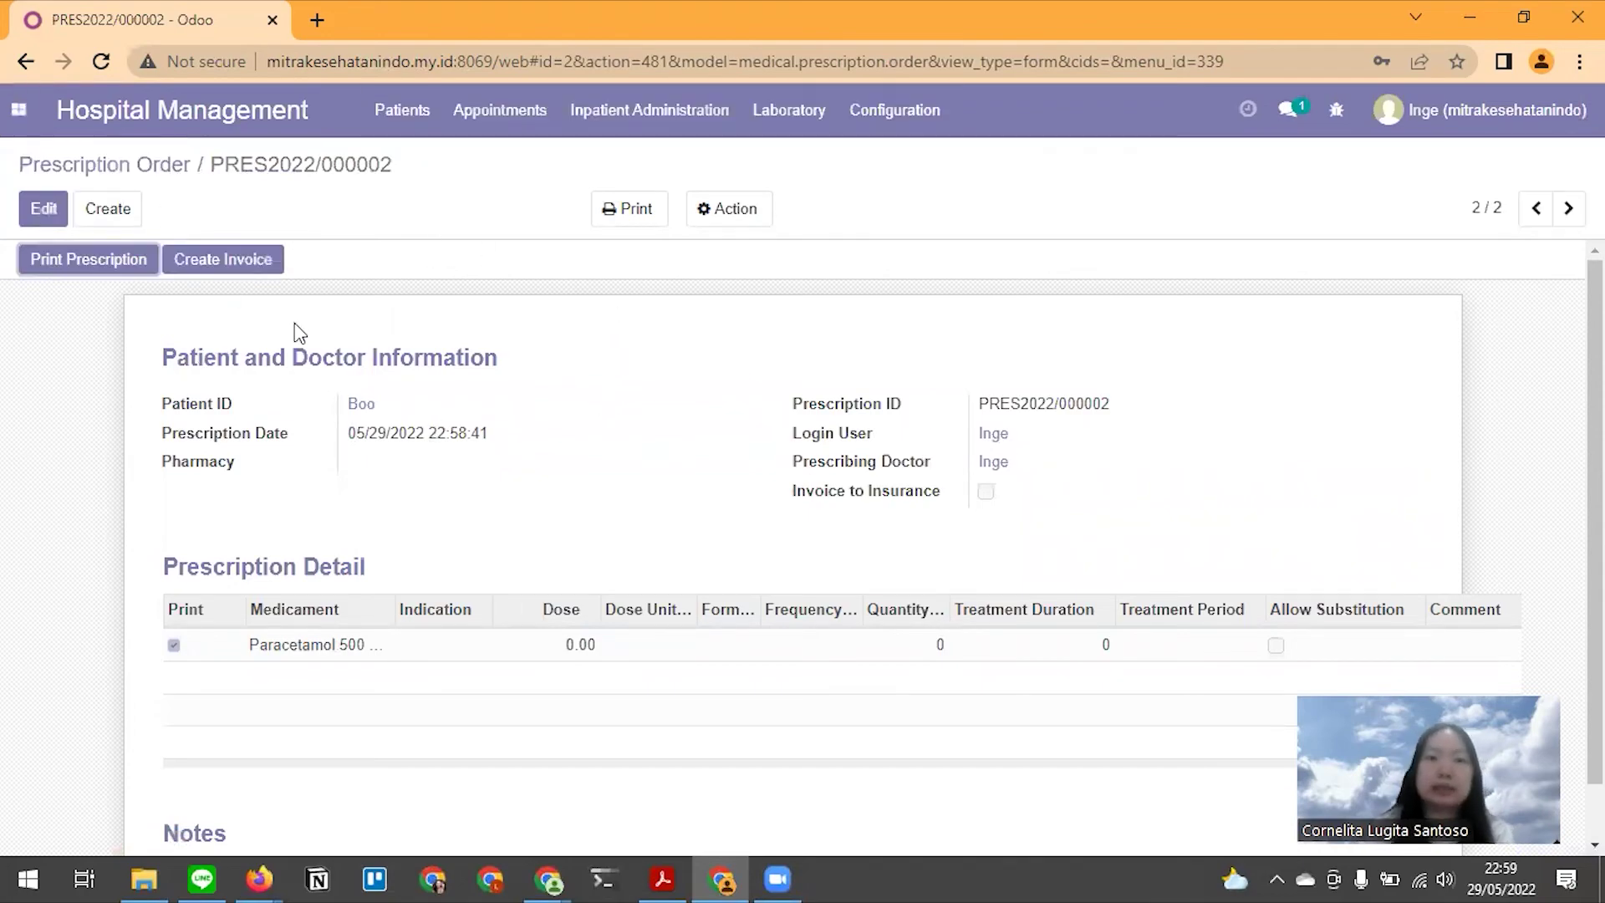
Read ahead in the Medium draft, then return to the prescription order
key(alt+Tab)
scroll(581, 473, down, 3)
scroll(583, 481, down, 8)
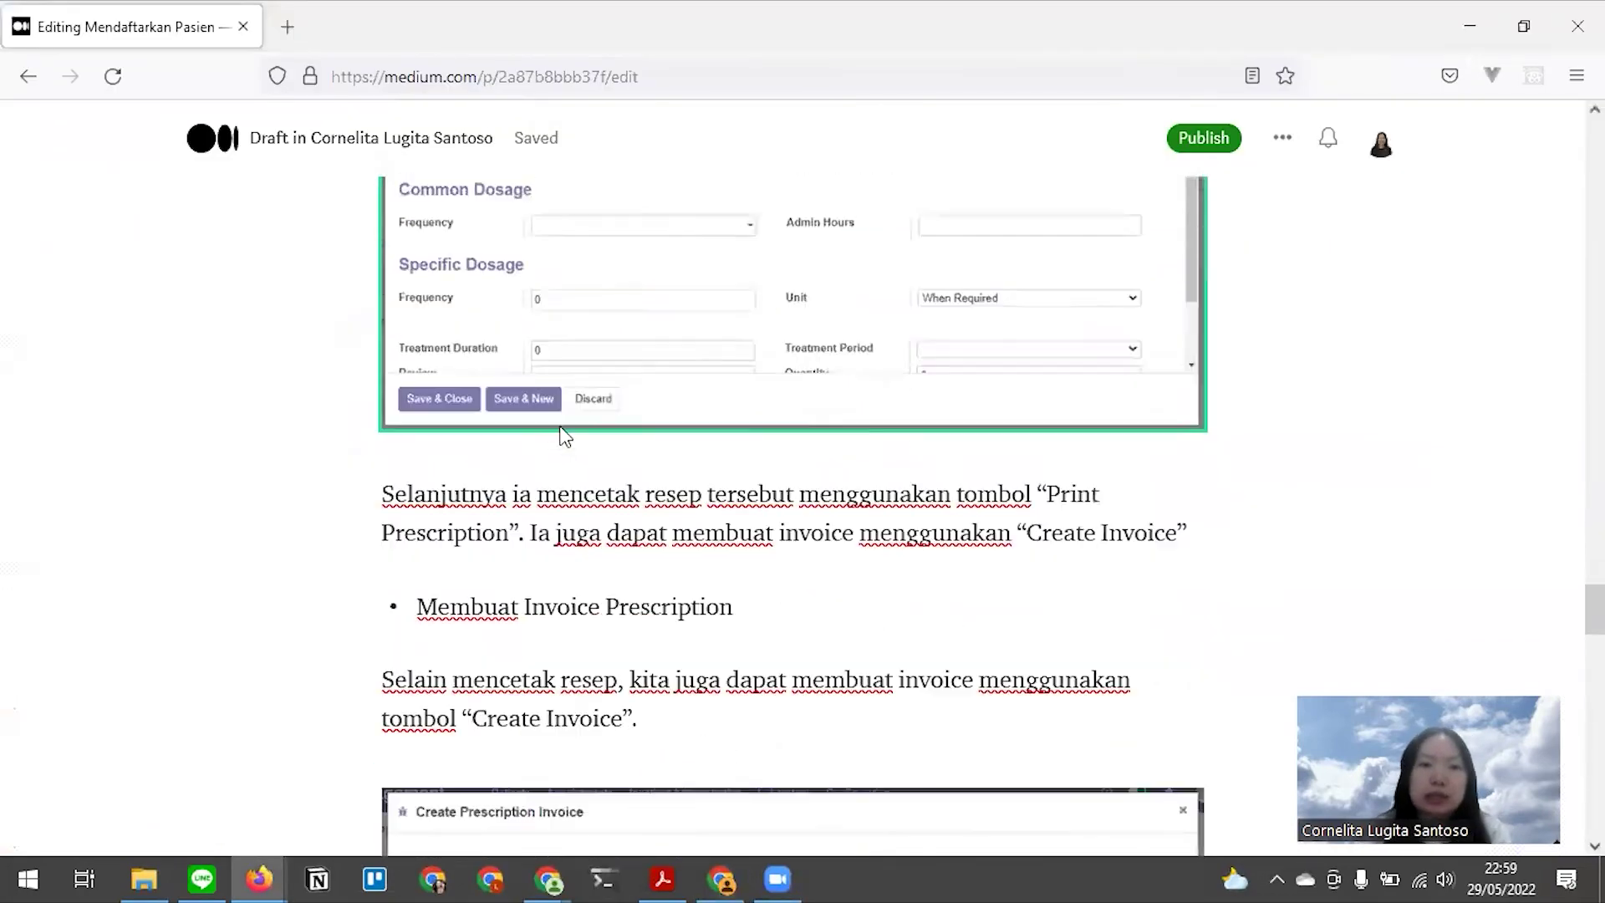
key(alt+Tab)
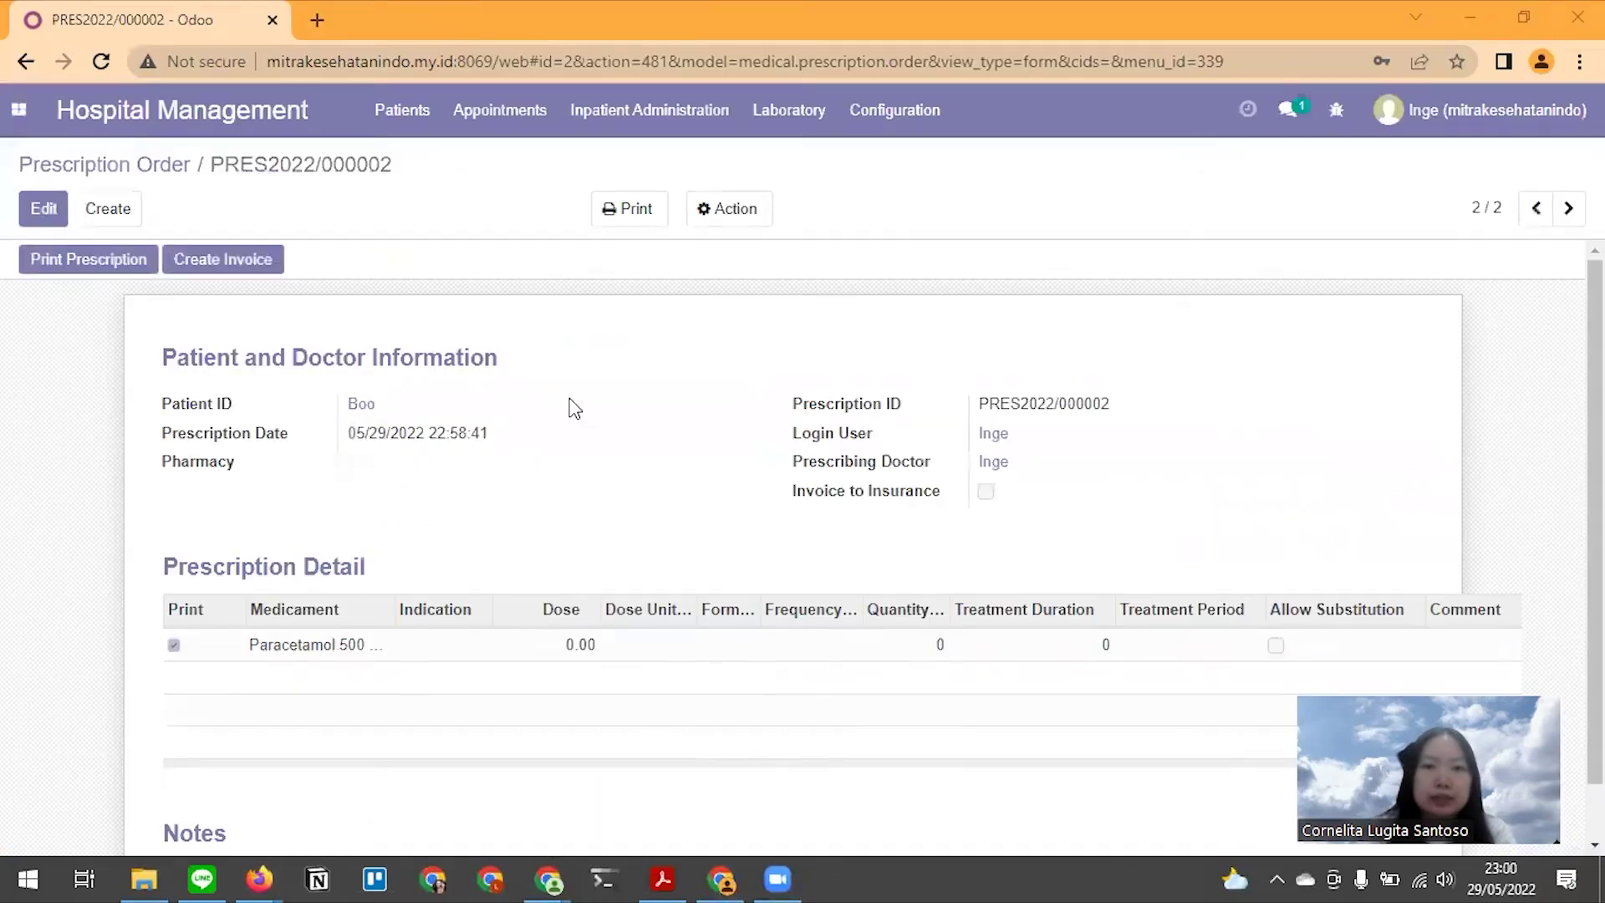
Print PRES2022/000002's HTML prescription report, review the Paracetamol 500 mg entry, then return to the order
click(80, 261)
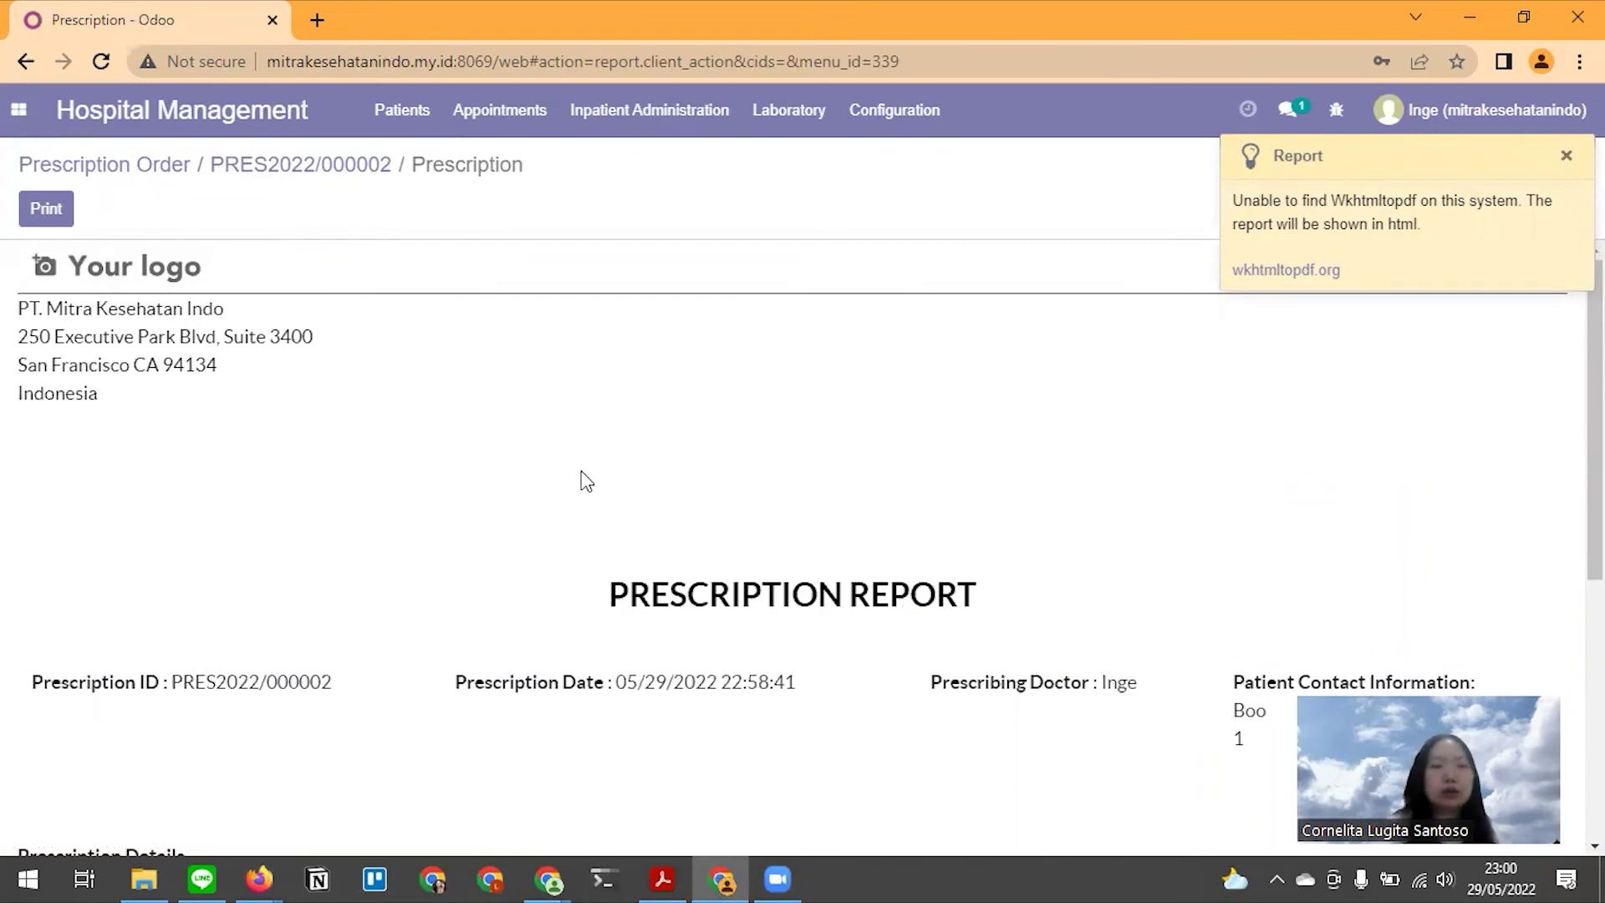
scroll(683, 502, down, 2)
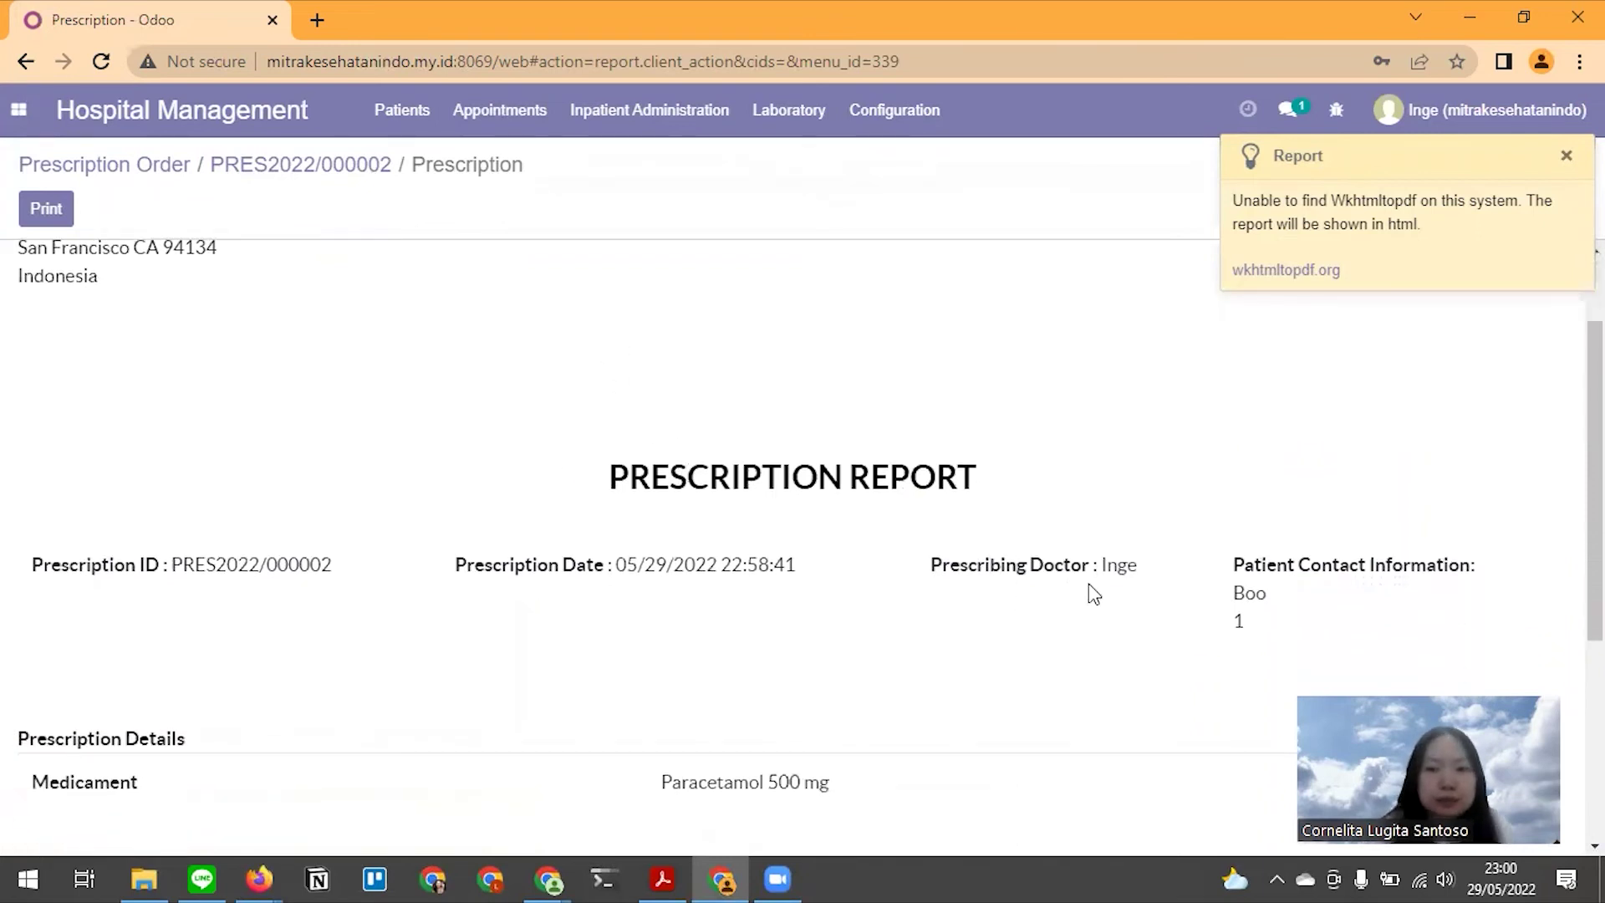
drag(1232, 595, 1280, 617)
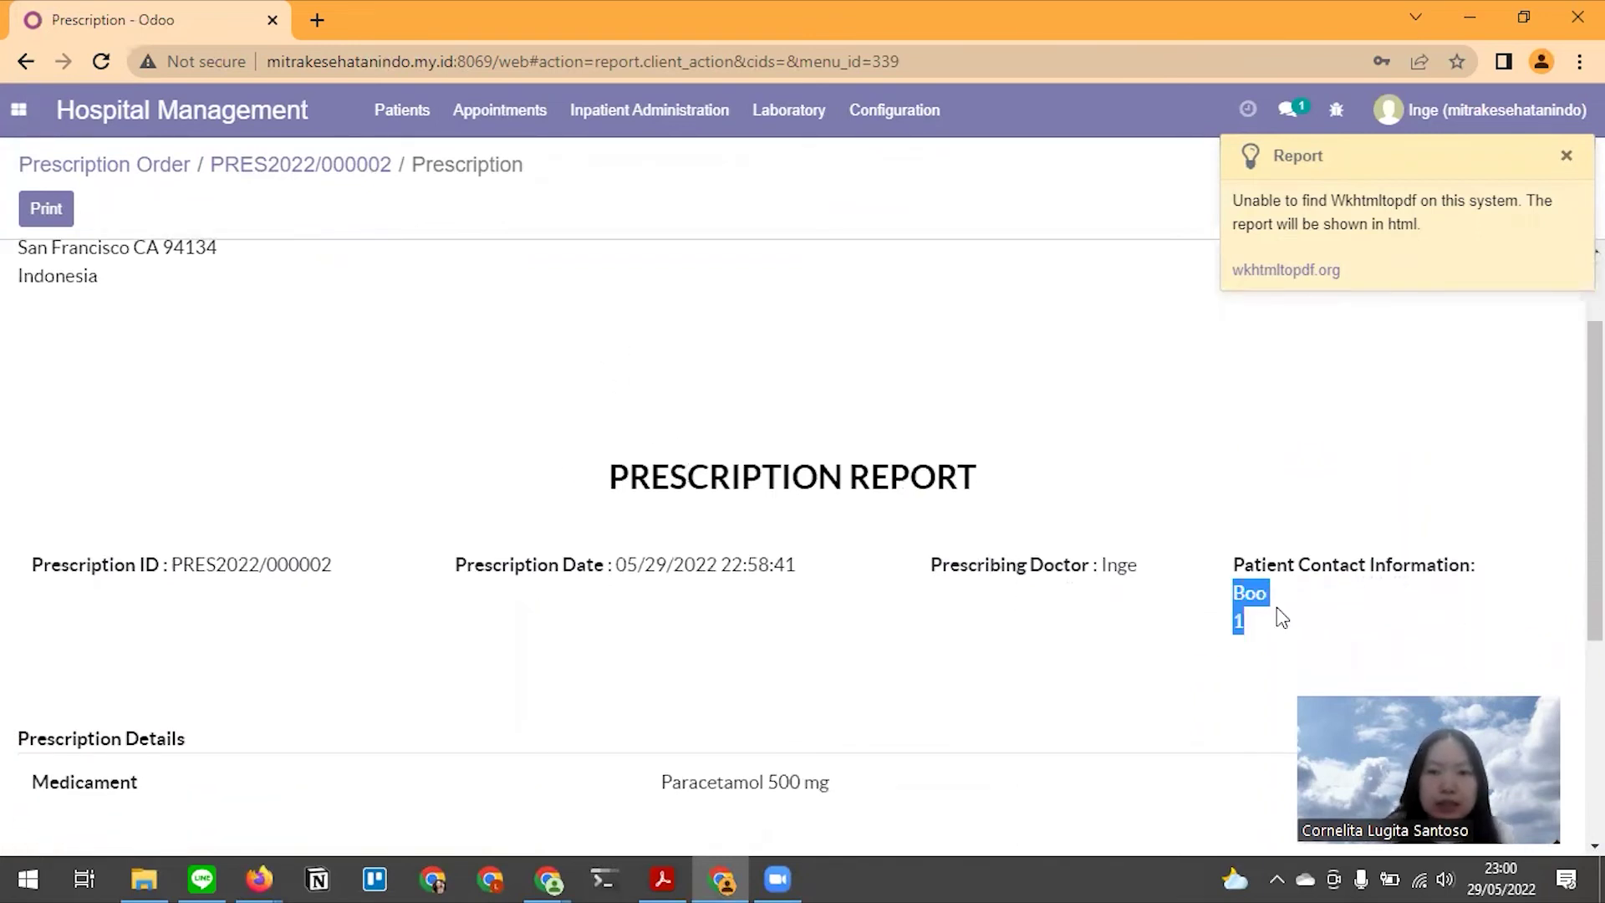
click(1053, 569)
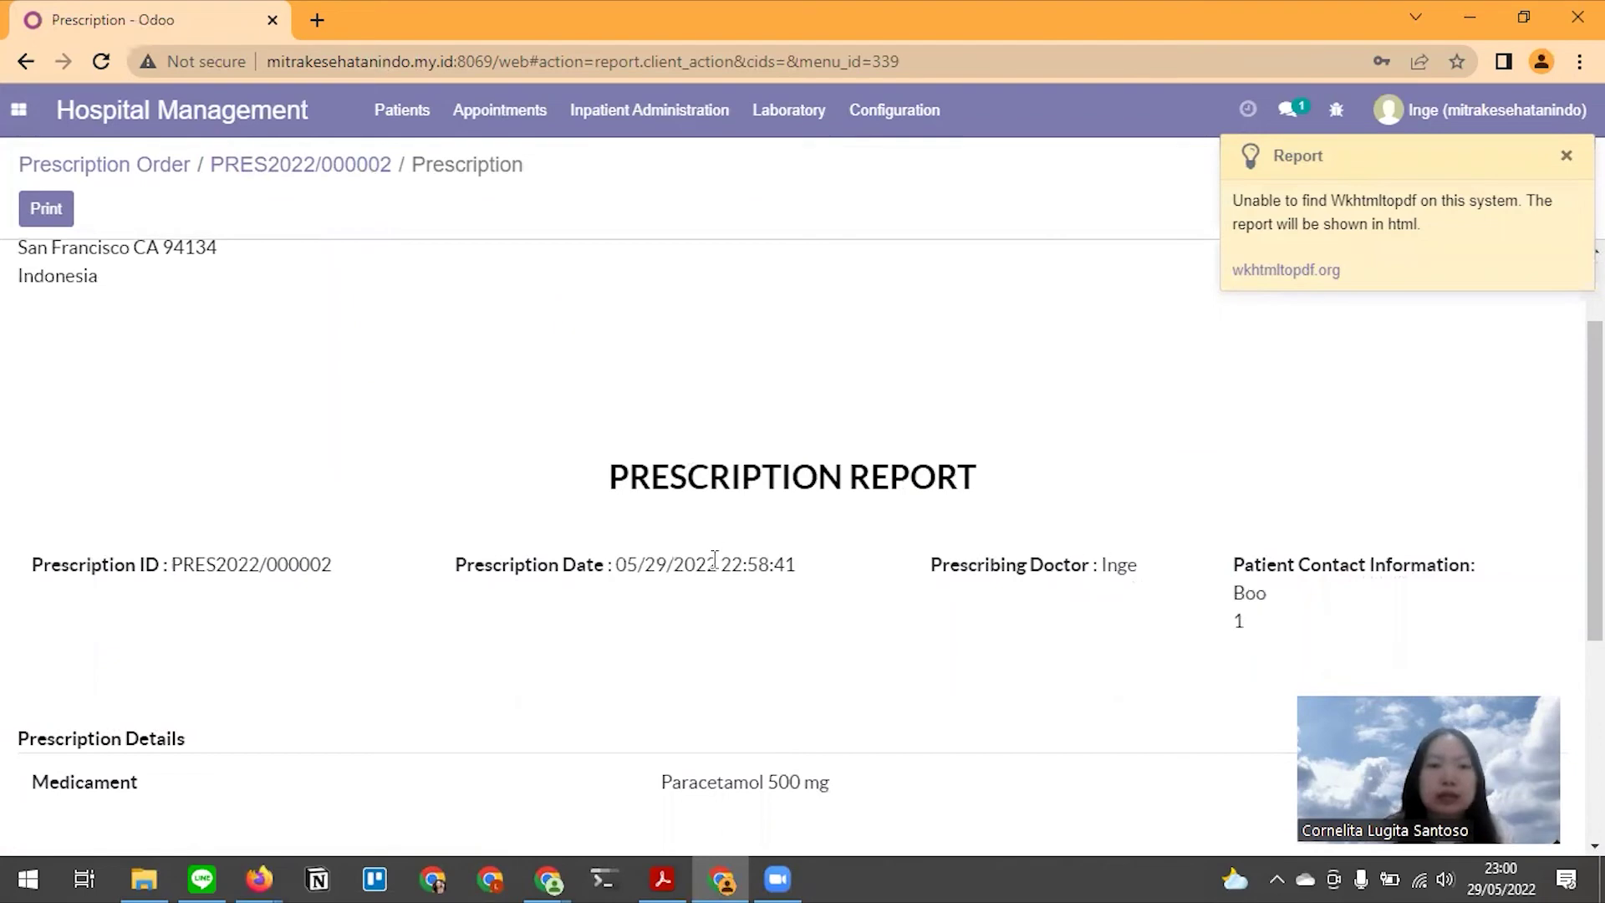
scroll(591, 618, down, 3)
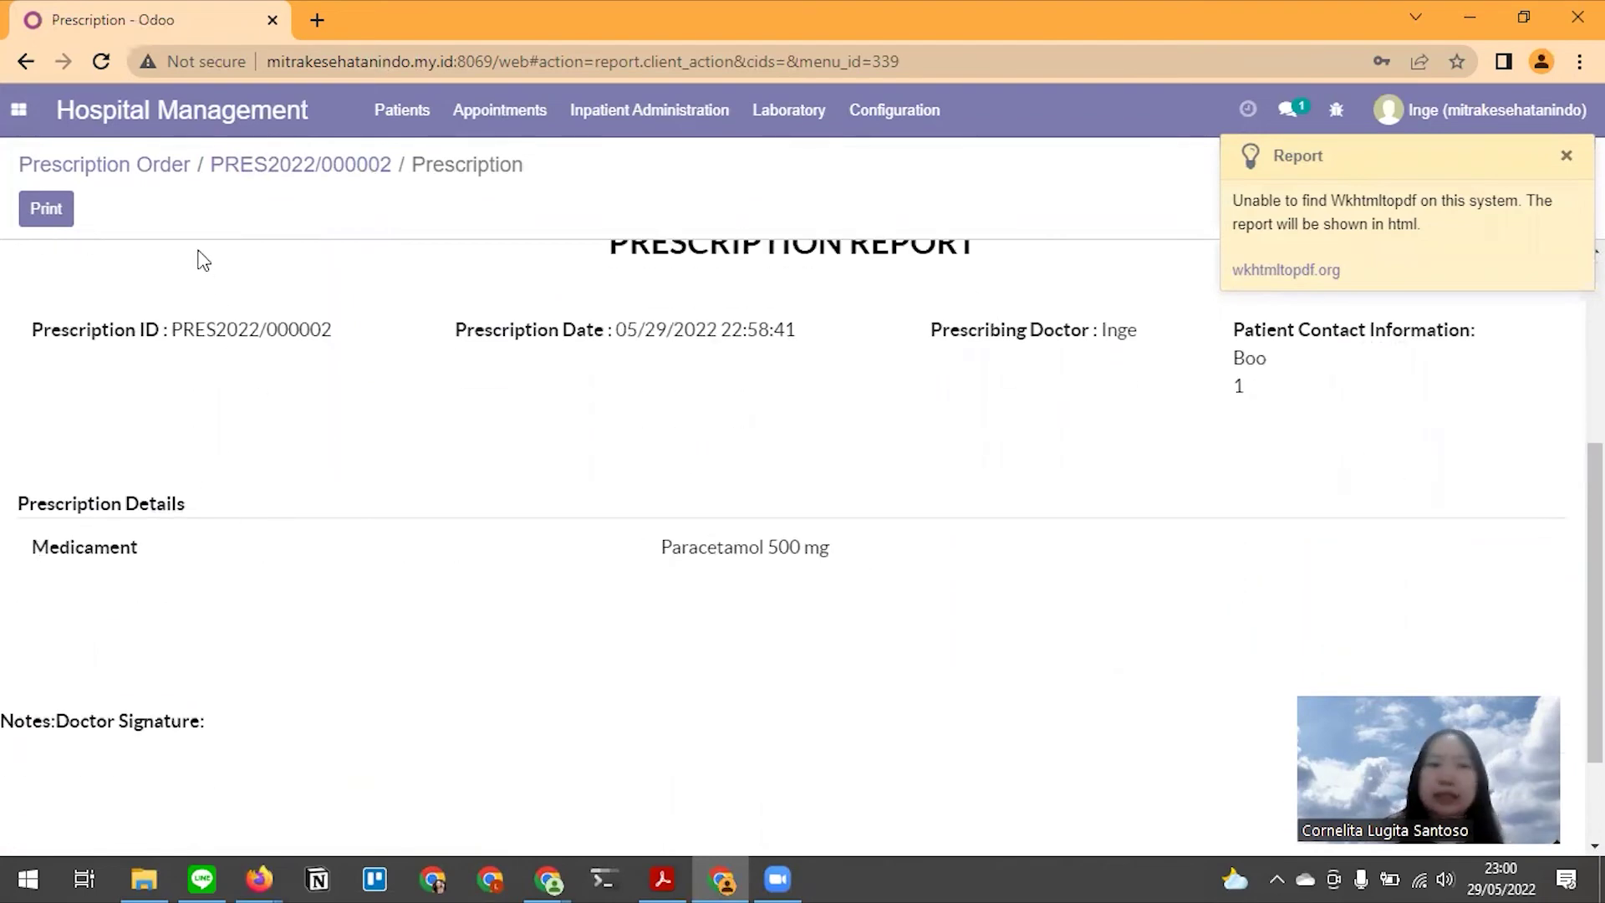
click(315, 167)
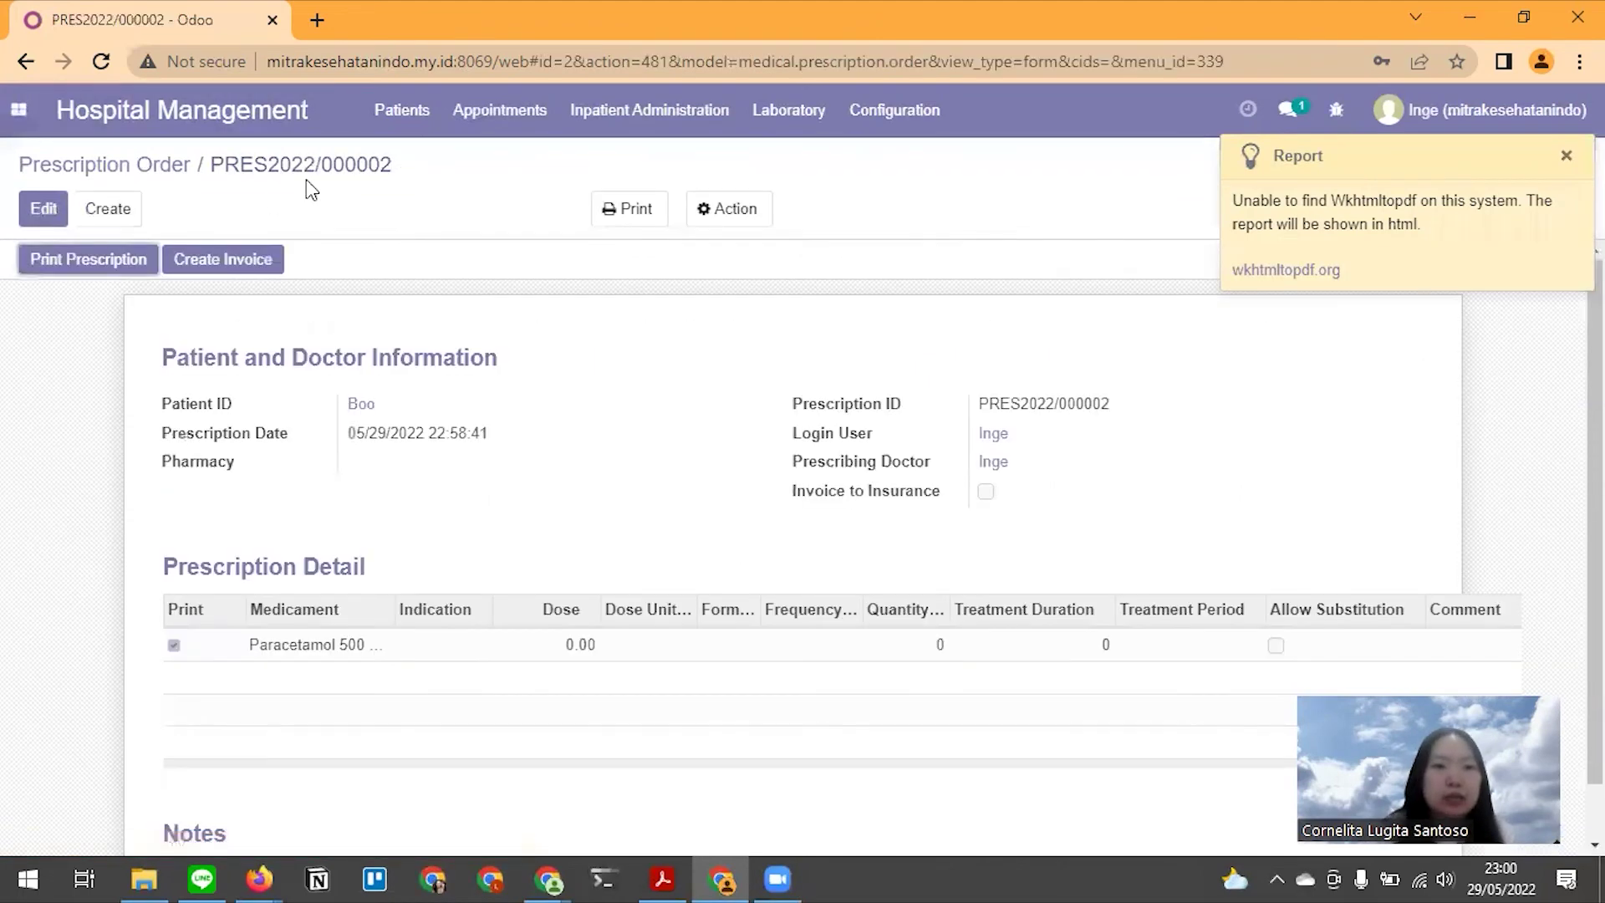
Generate invoice PRES/INV/0003 for Boo (Rp 10,000) from prescription PRES2022/000002
key(alt+Tab)
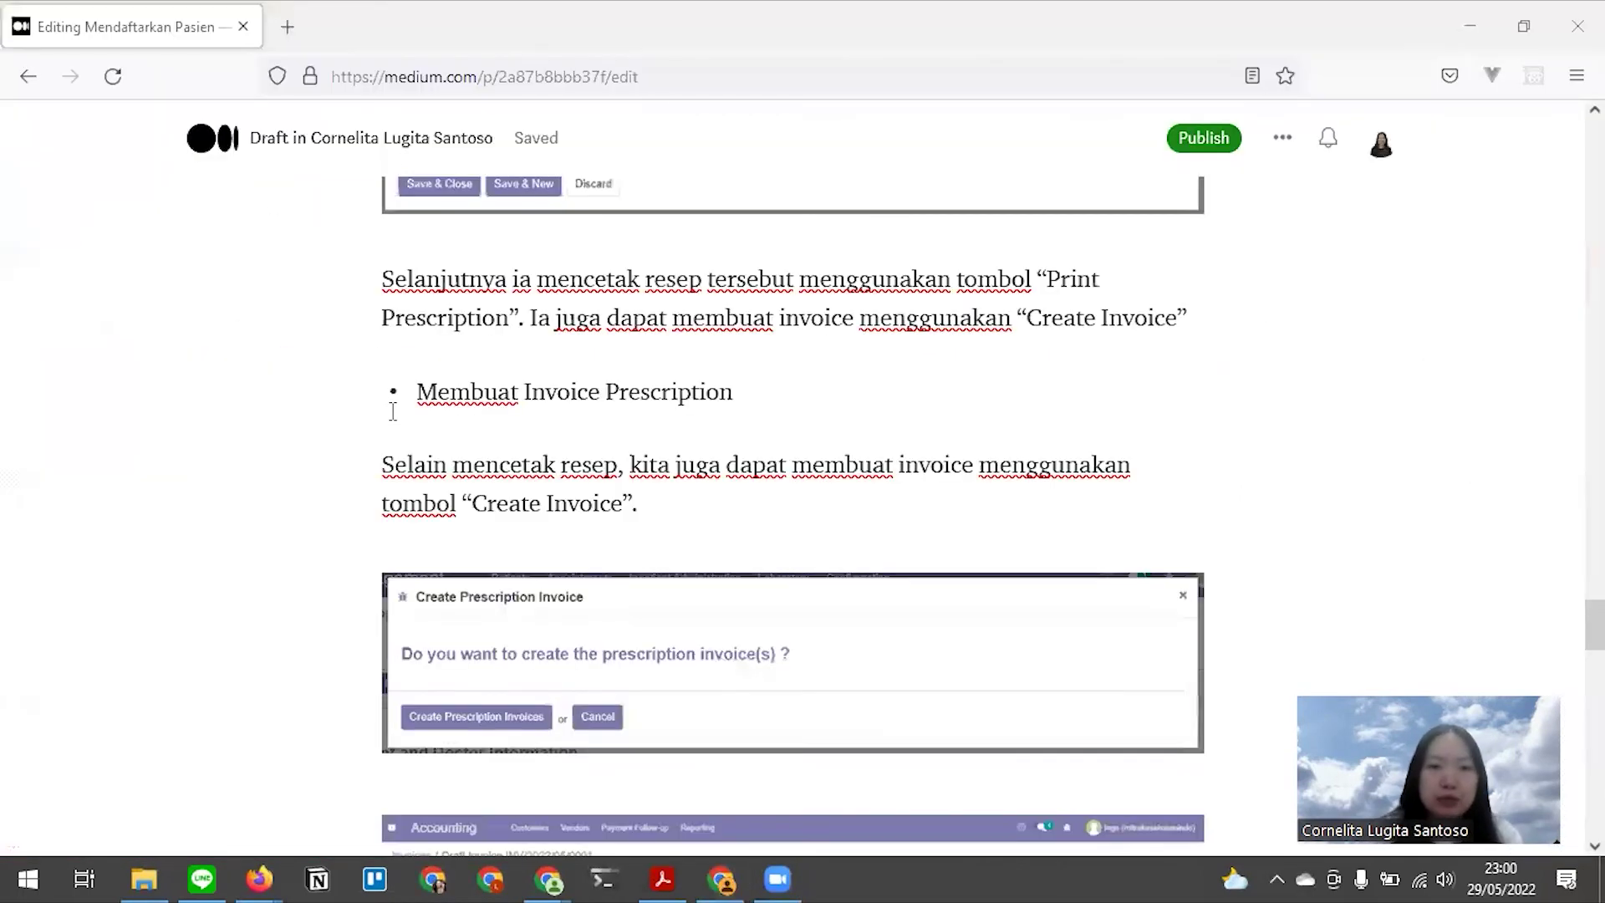
scroll(568, 342, down, 2)
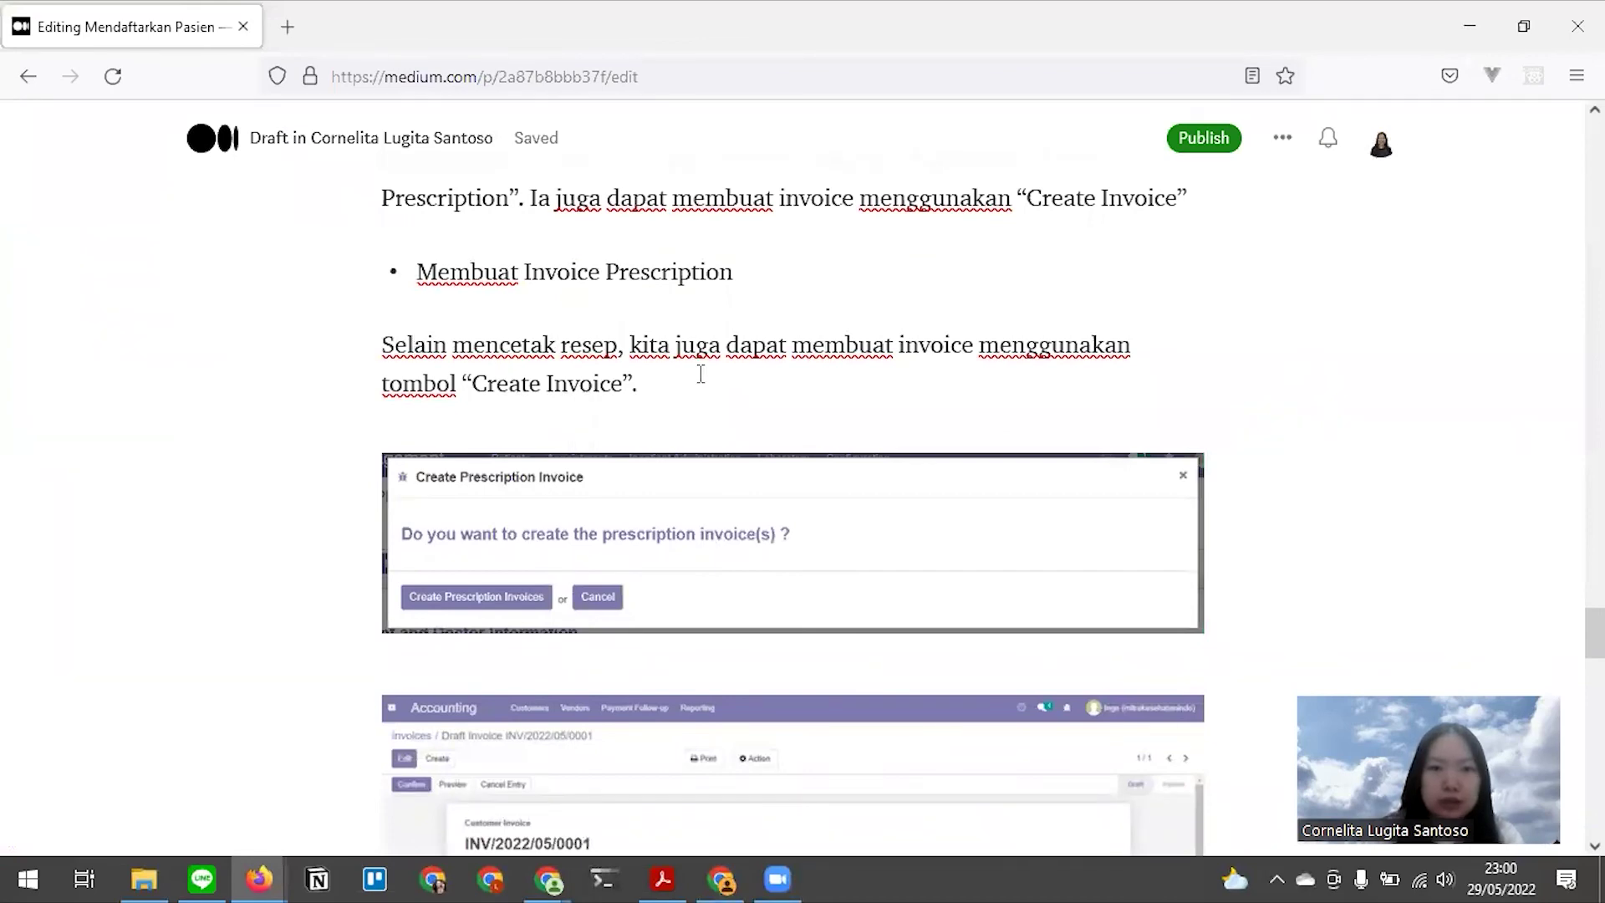
key(alt+Tab)
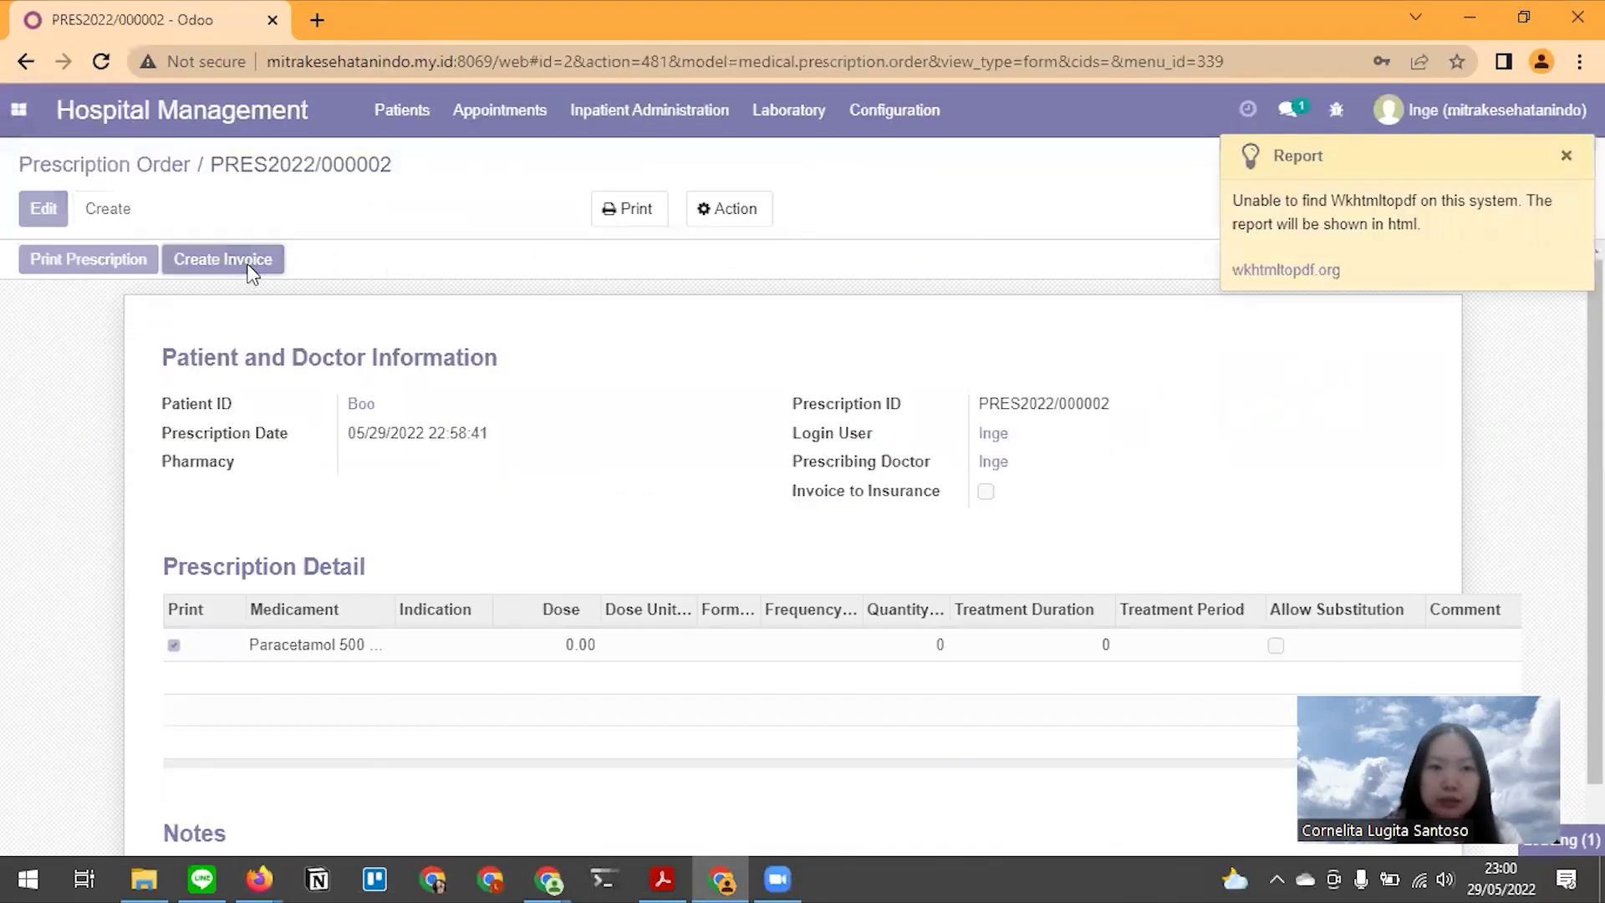
click(251, 268)
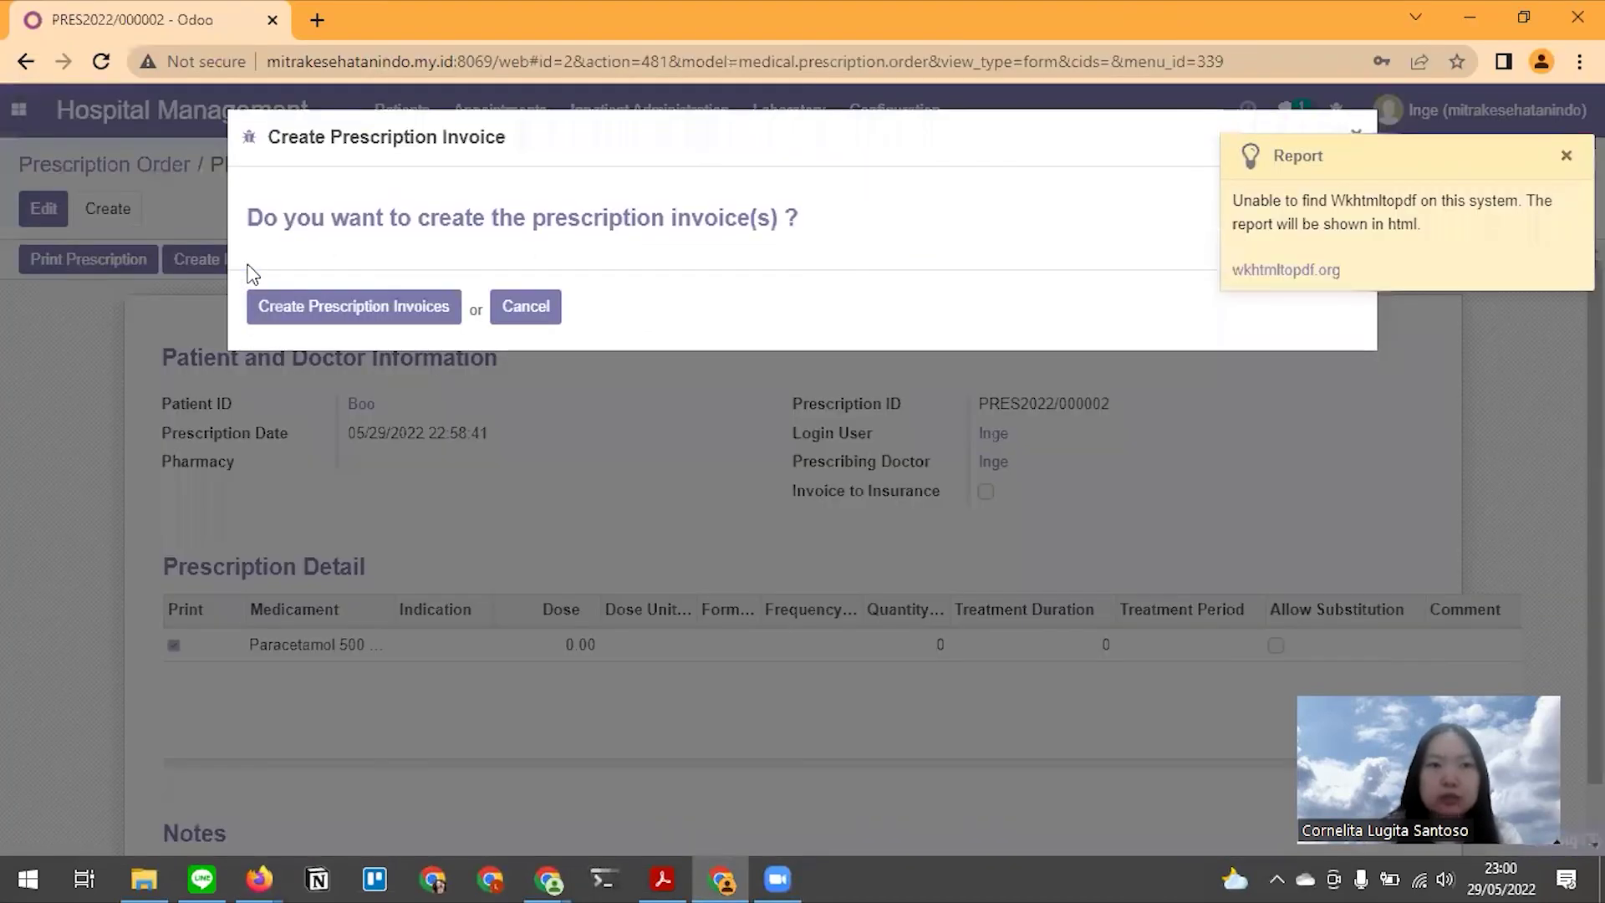
click(379, 308)
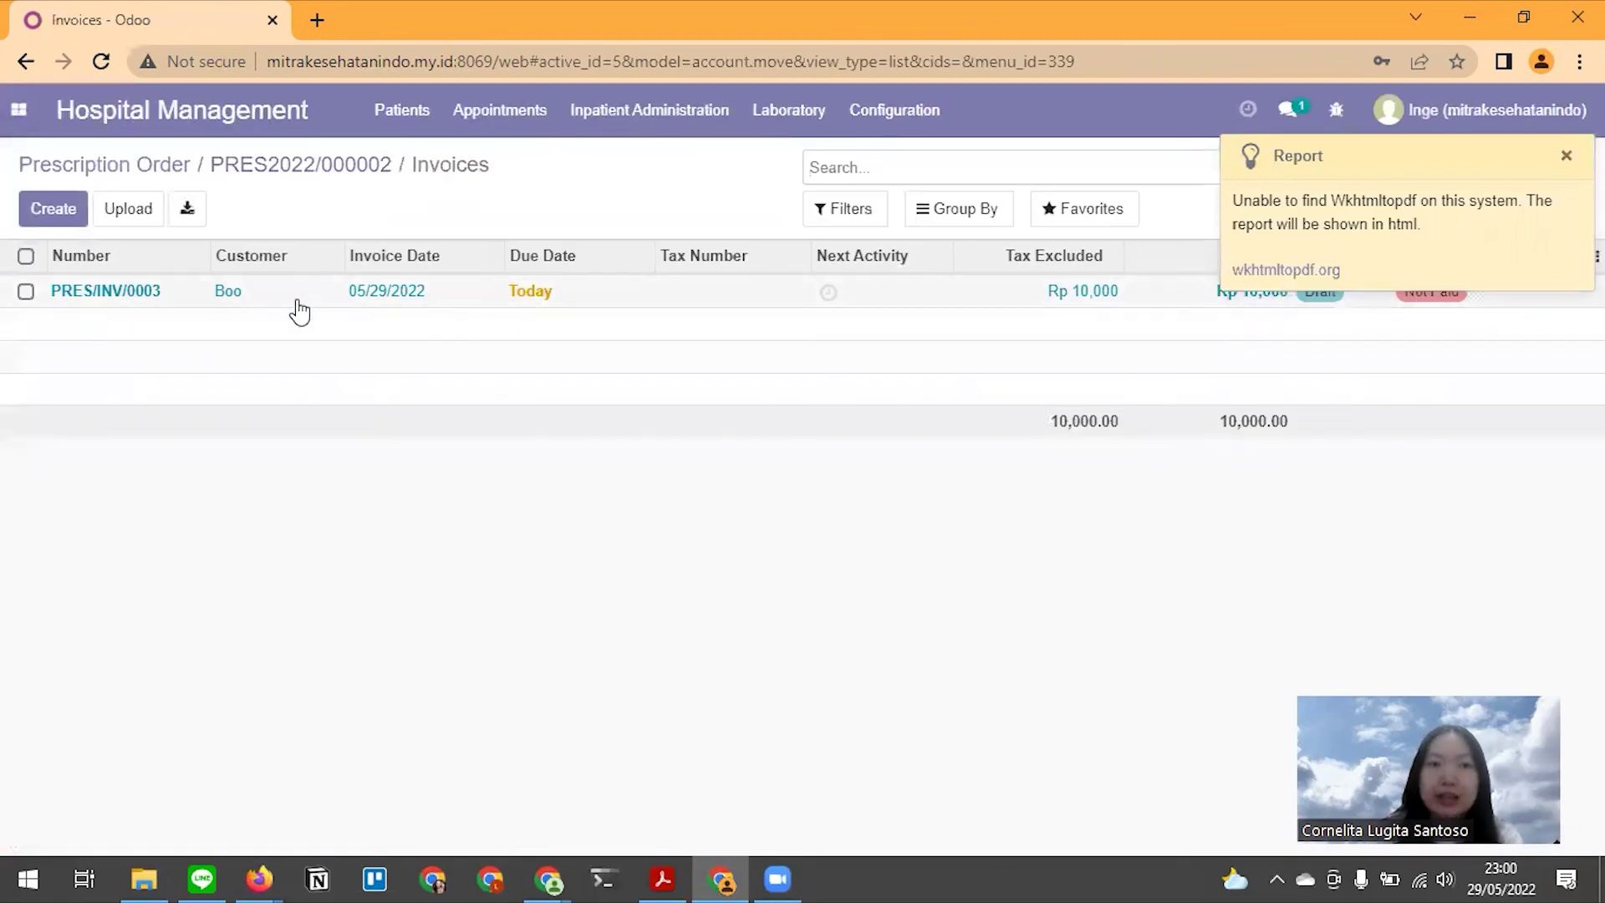
Post draft invoice PRES/INV/0003 after dismissing the report notification
click(113, 292)
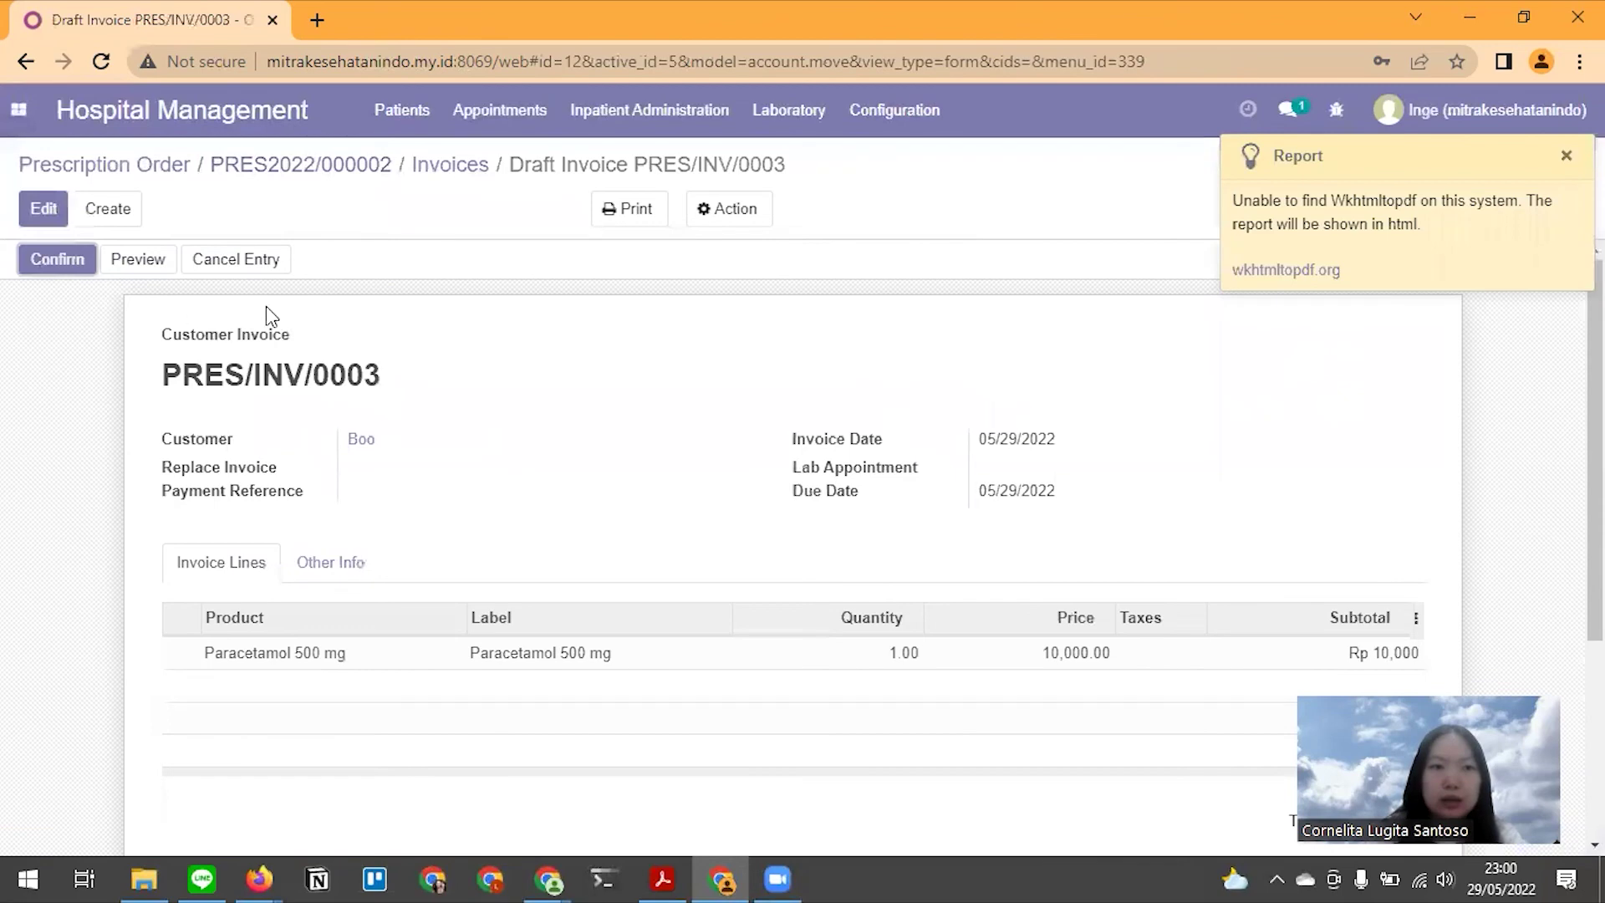
double_click(517, 165)
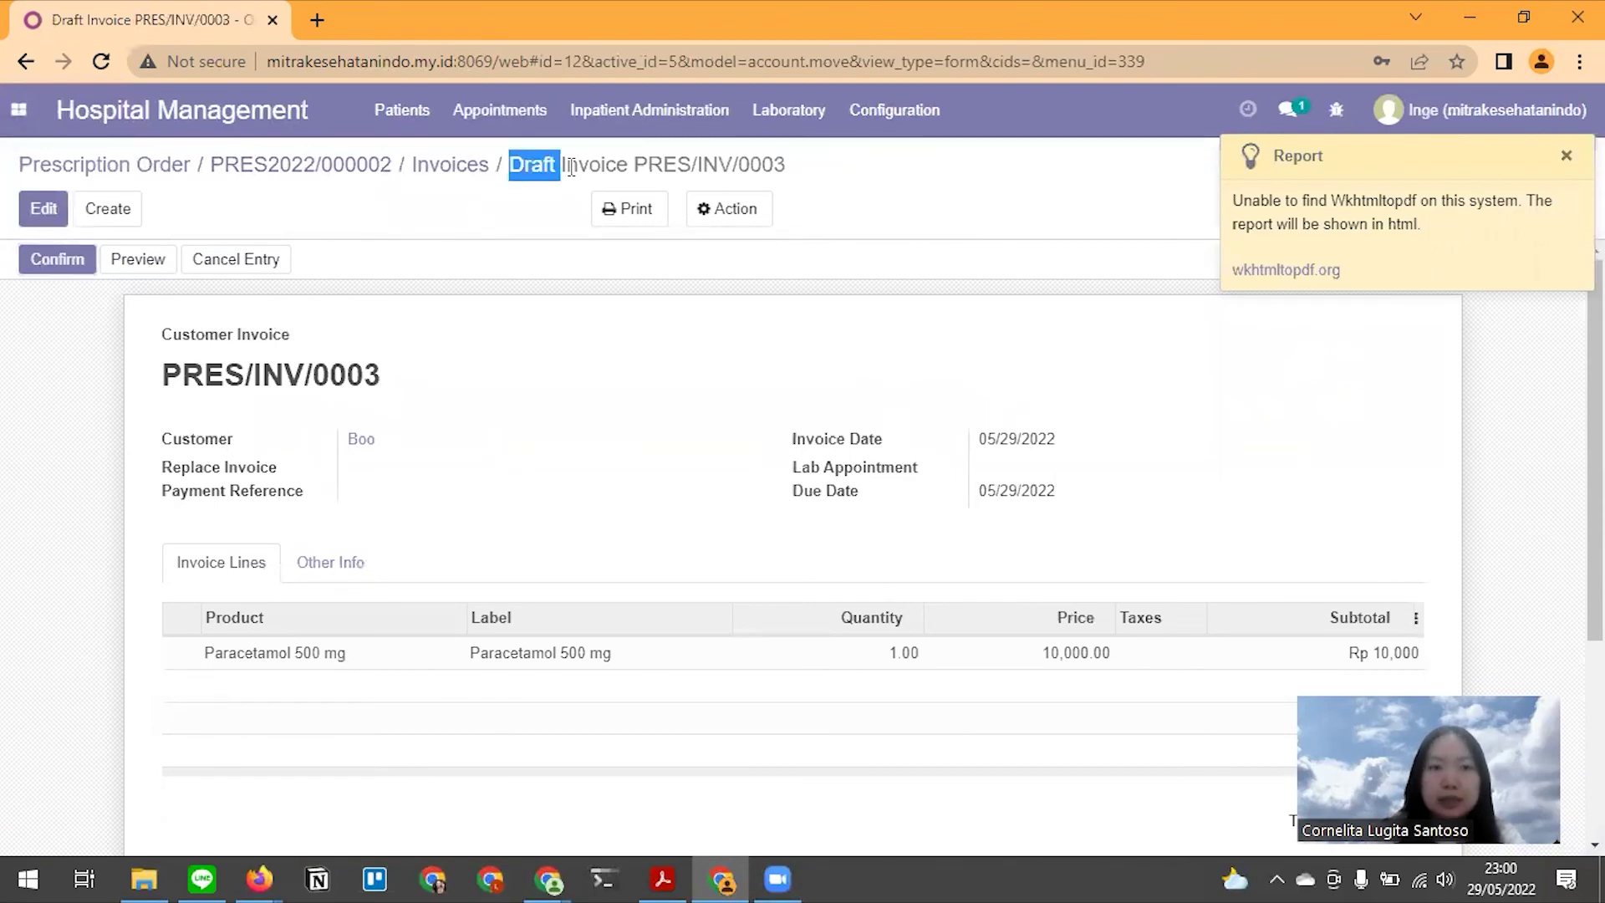
click(1567, 155)
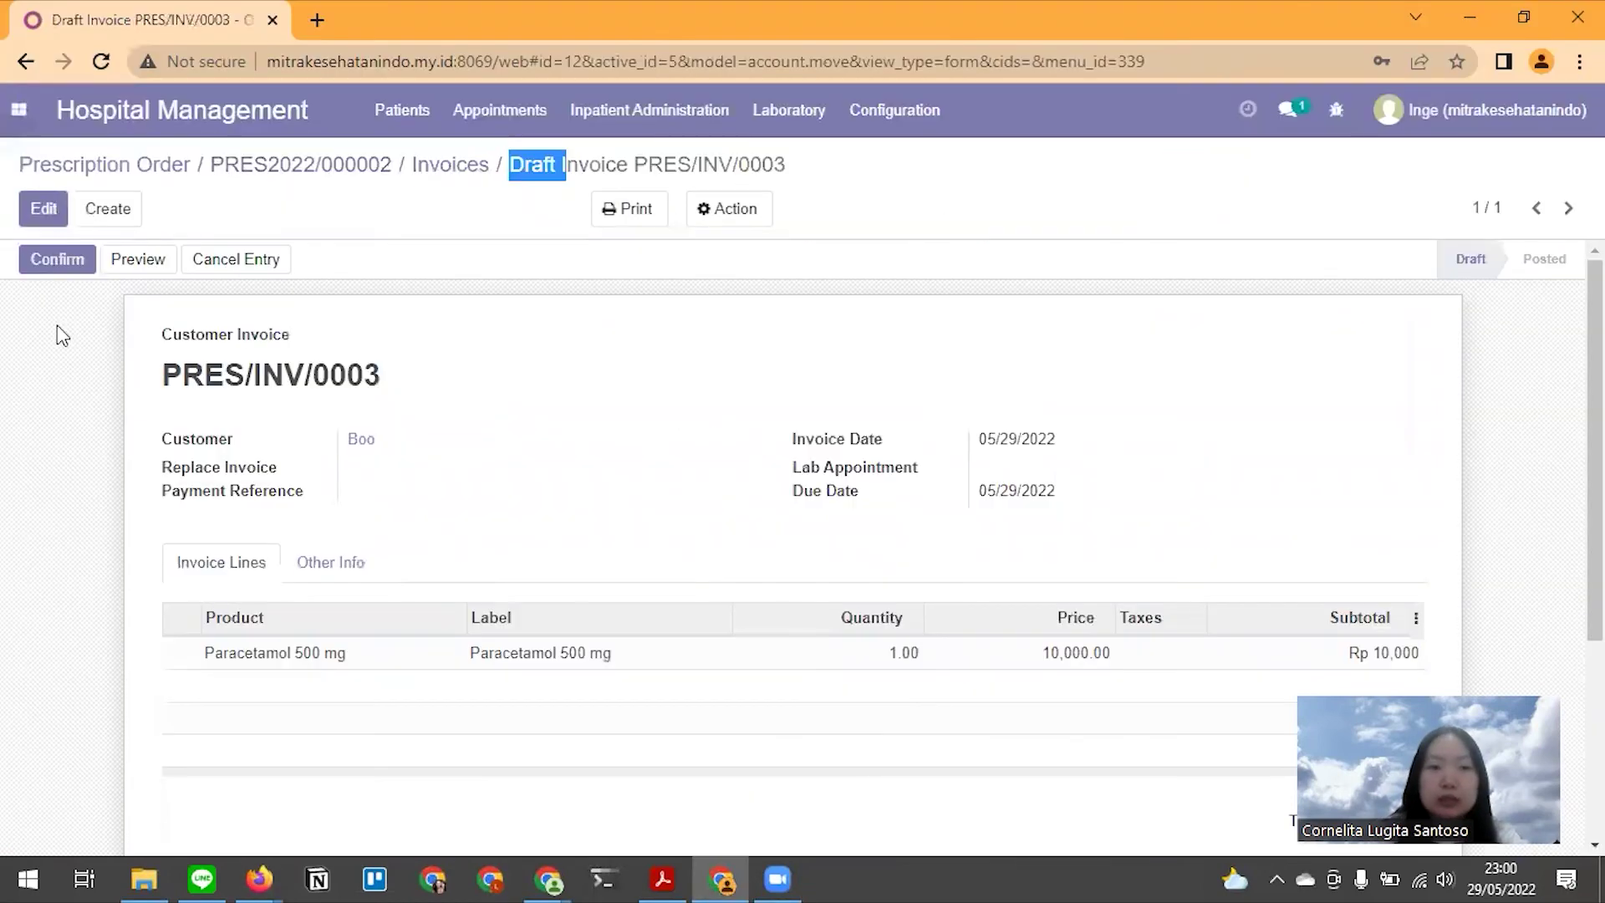
click(35, 261)
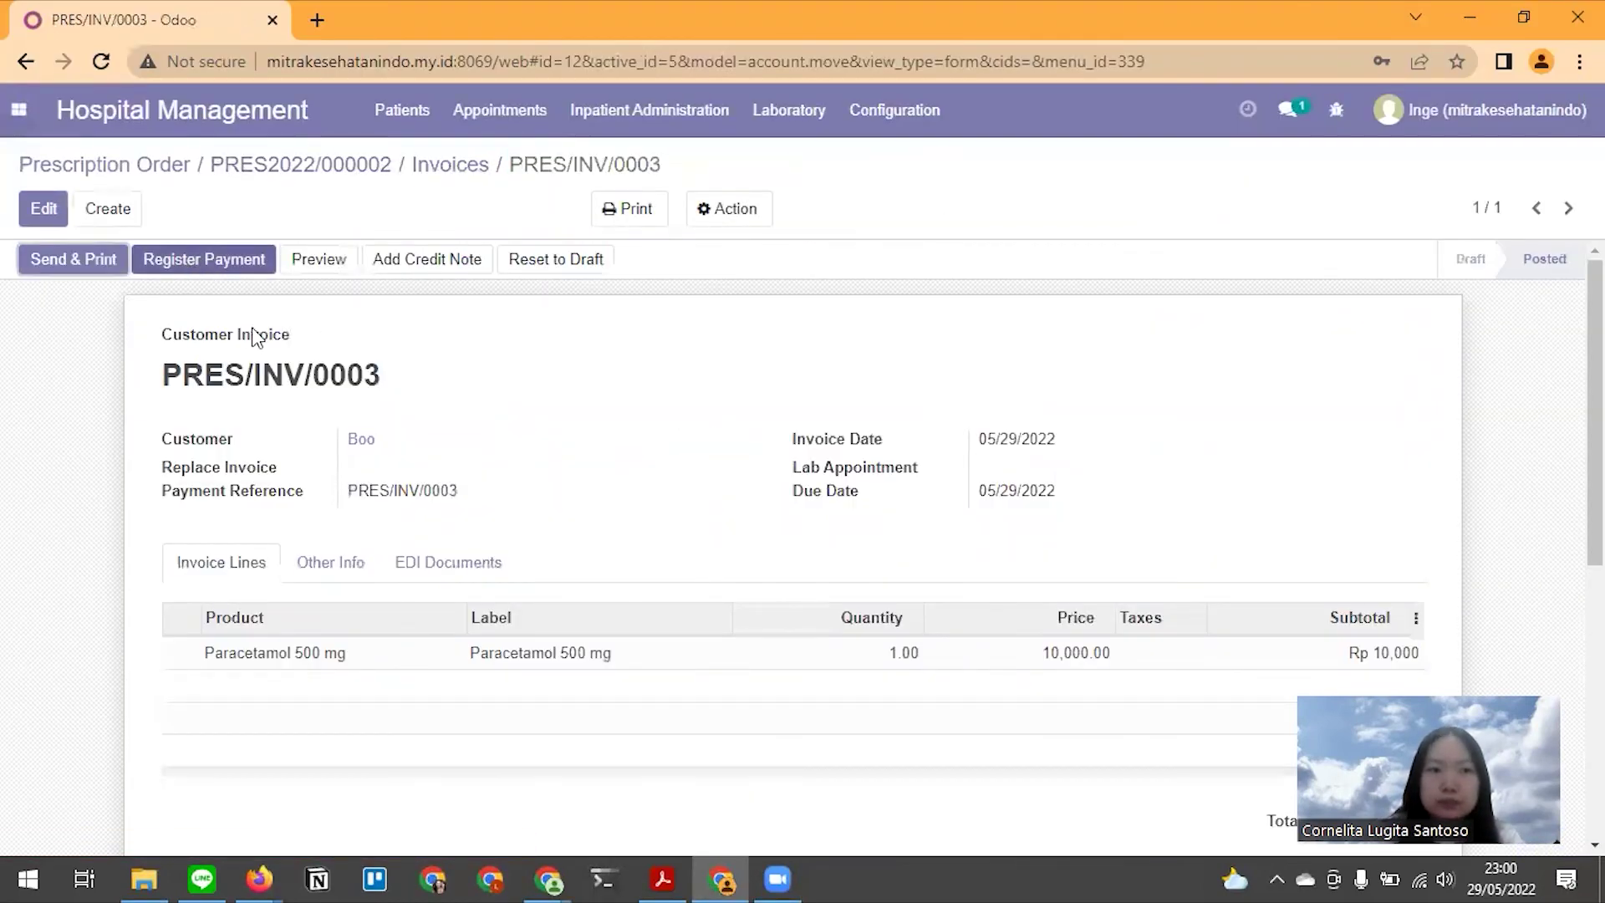
key(alt+Tab)
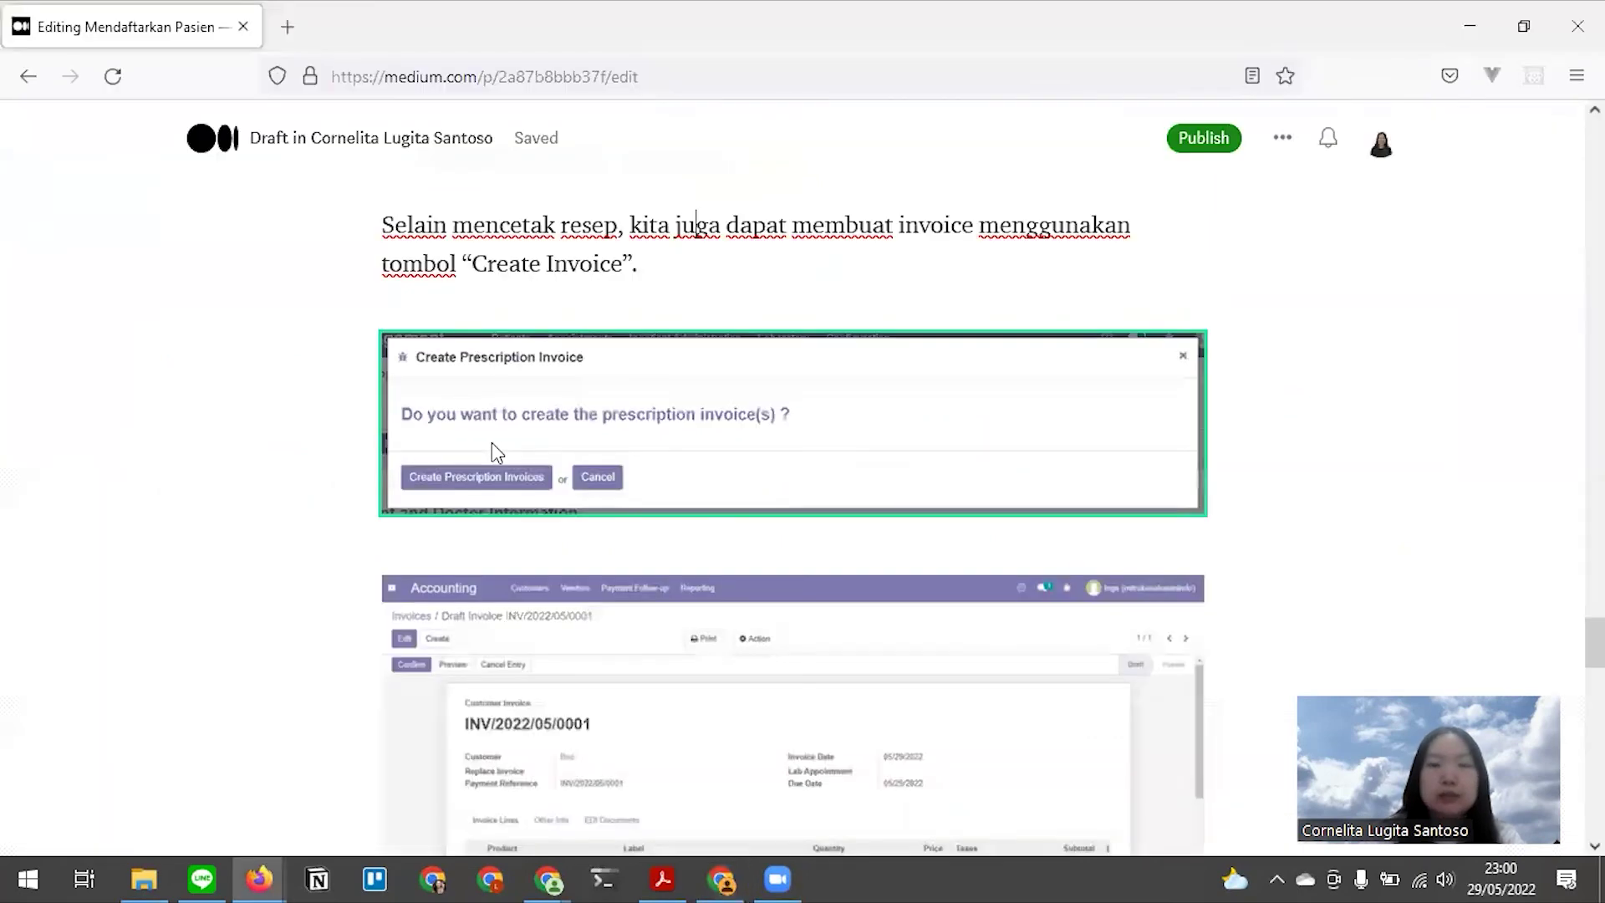
key(alt+Tab)
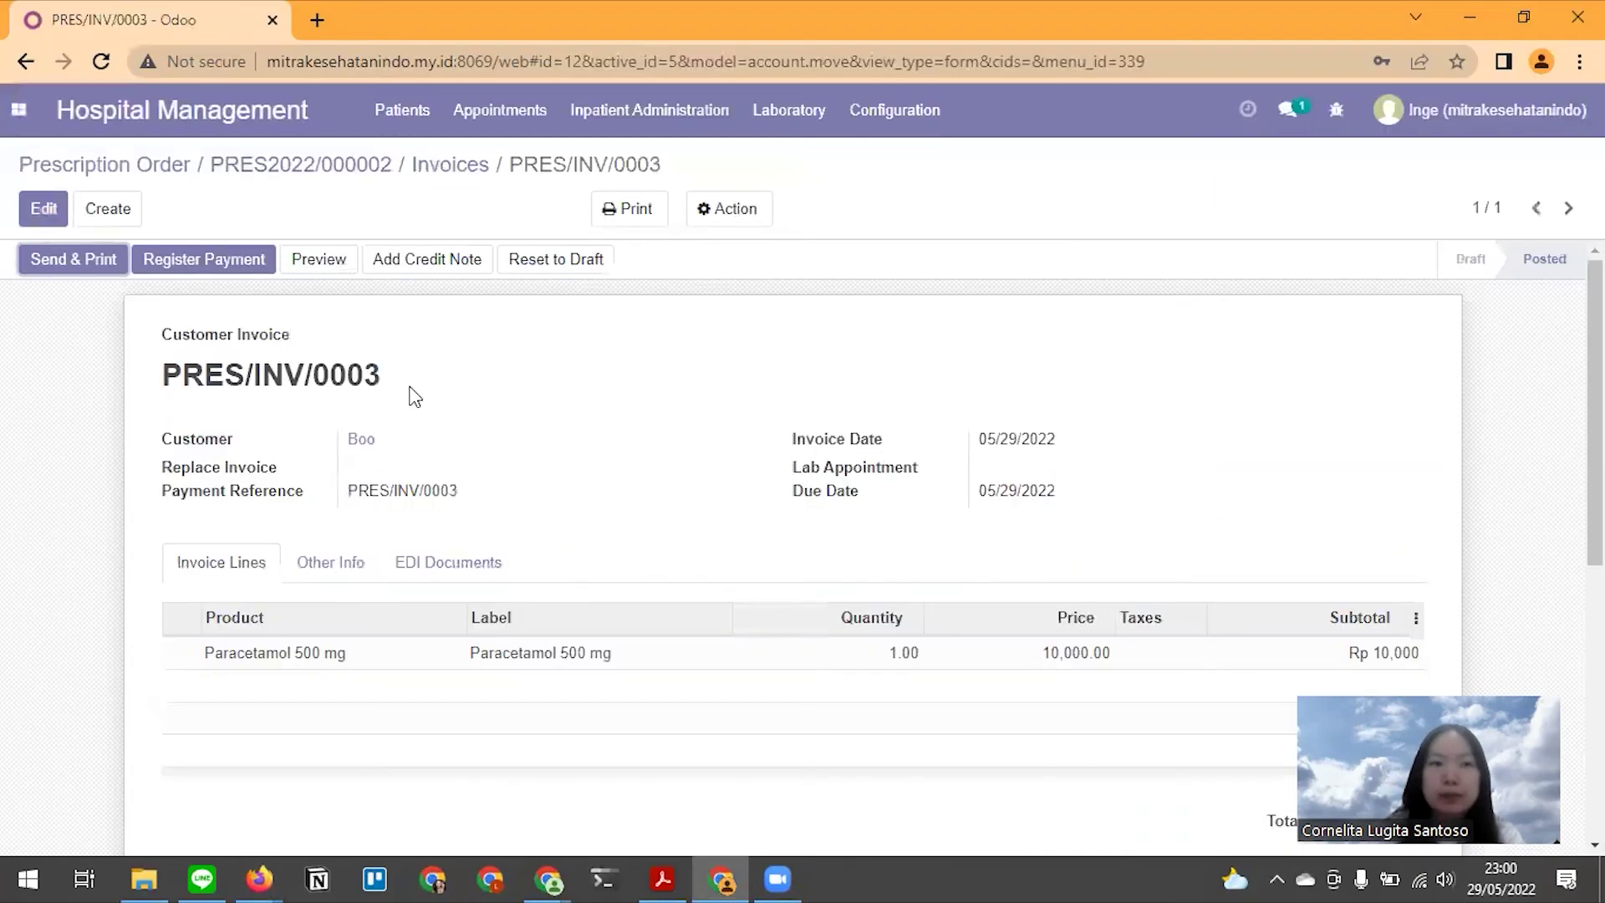
Pay PRES/INV/0003 with a Rp10,000 Bank journal payment, leaving Rp 0 due
click(161, 266)
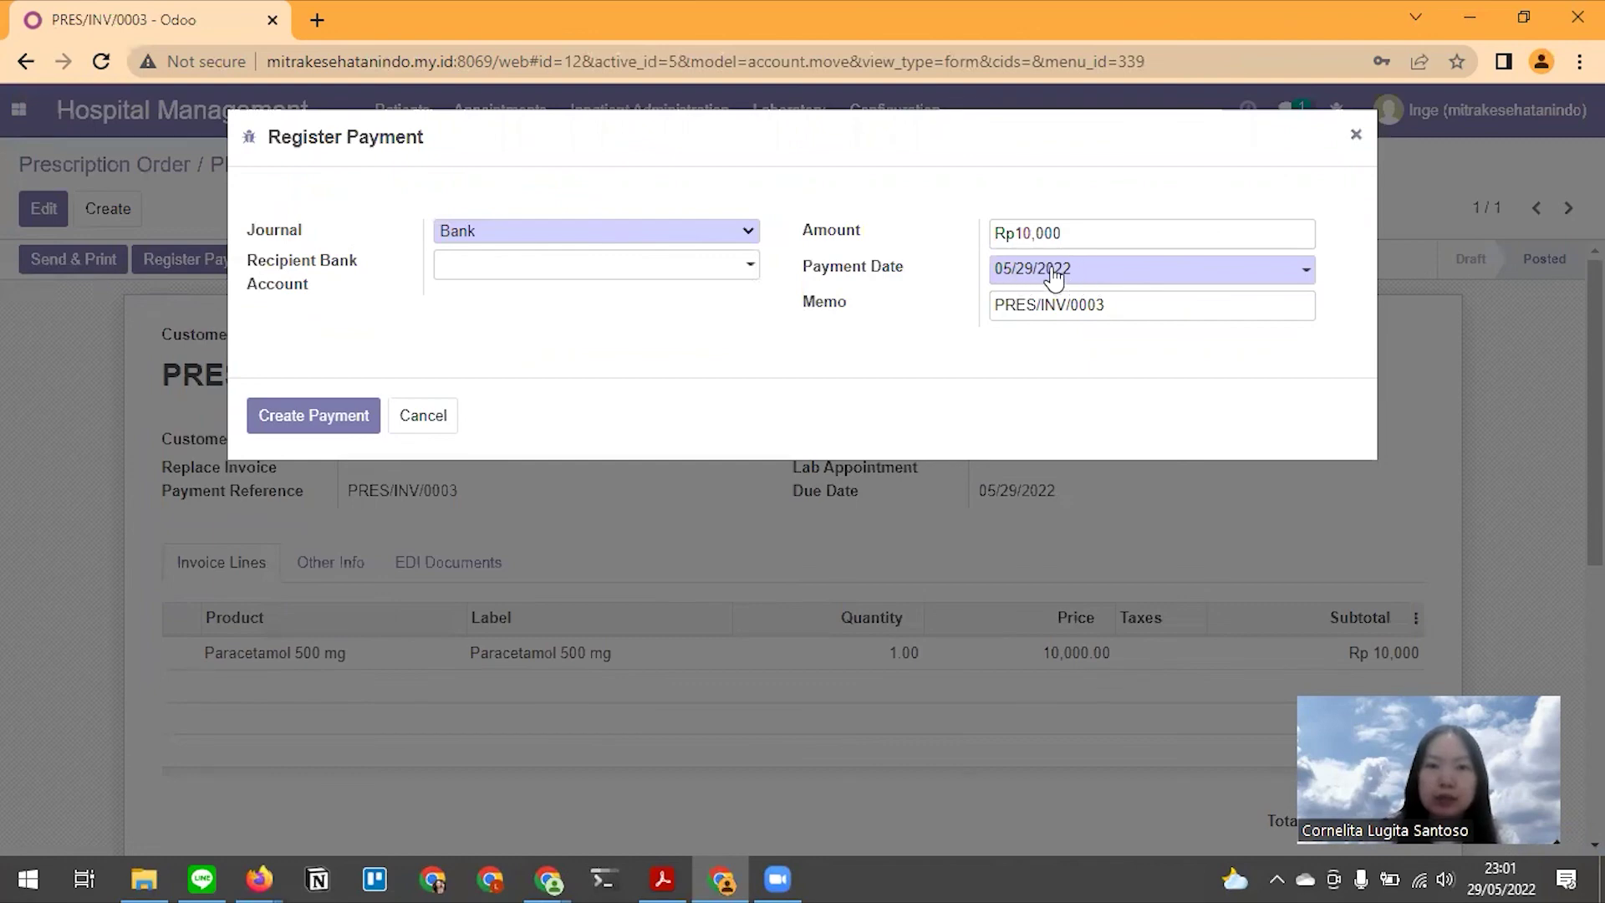
click(281, 420)
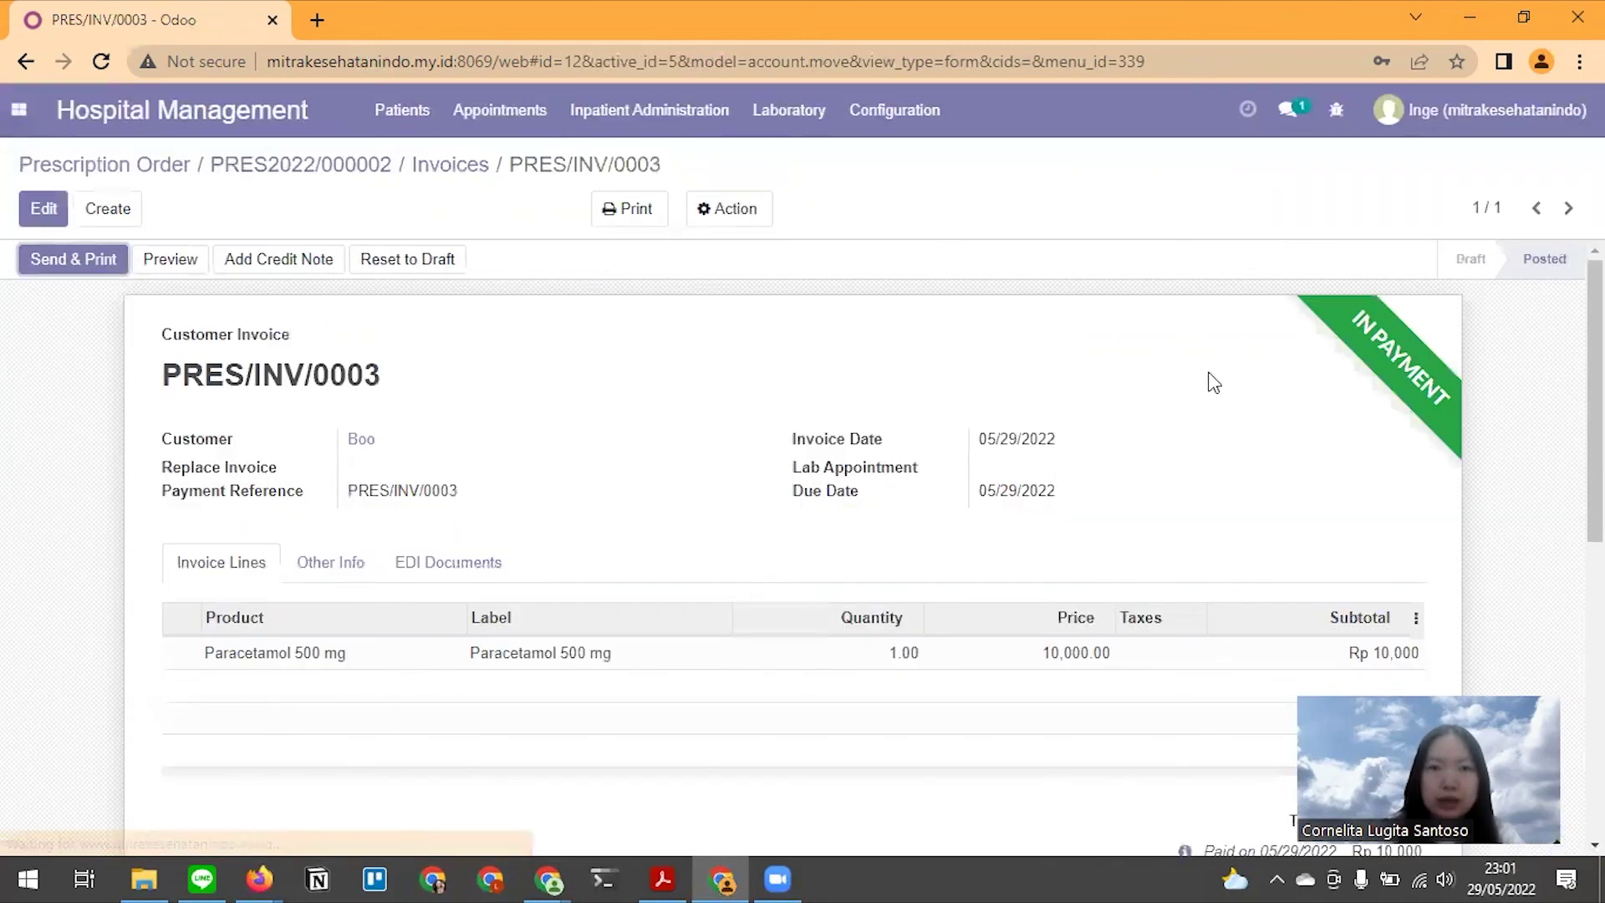
scroll(1343, 462, down, 4)
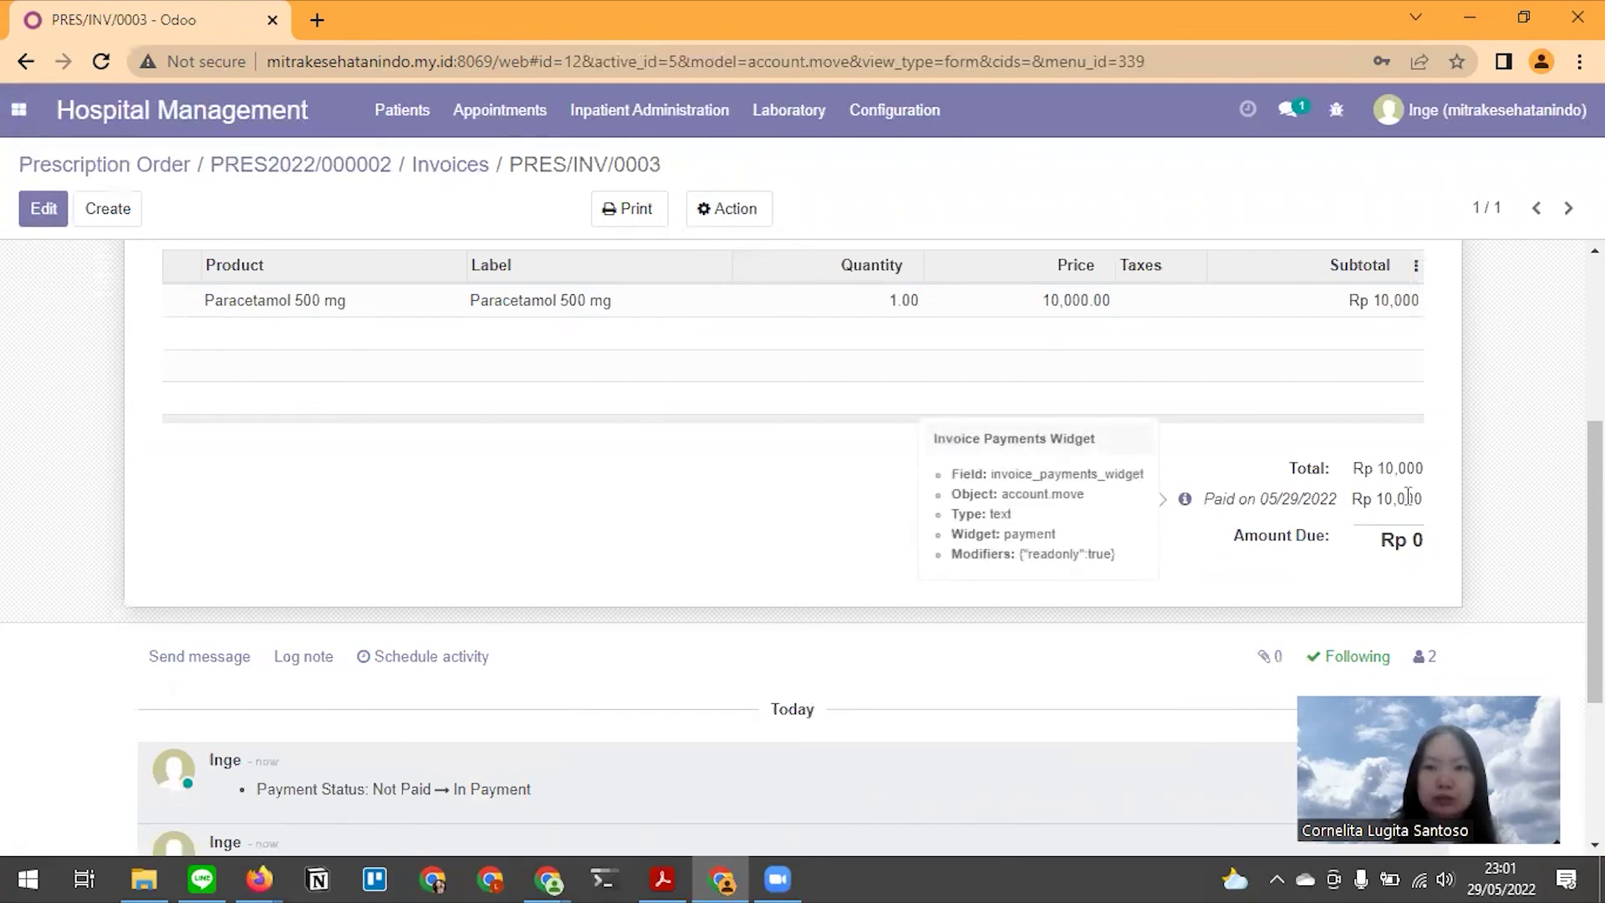
scroll(466, 527, up, 4)
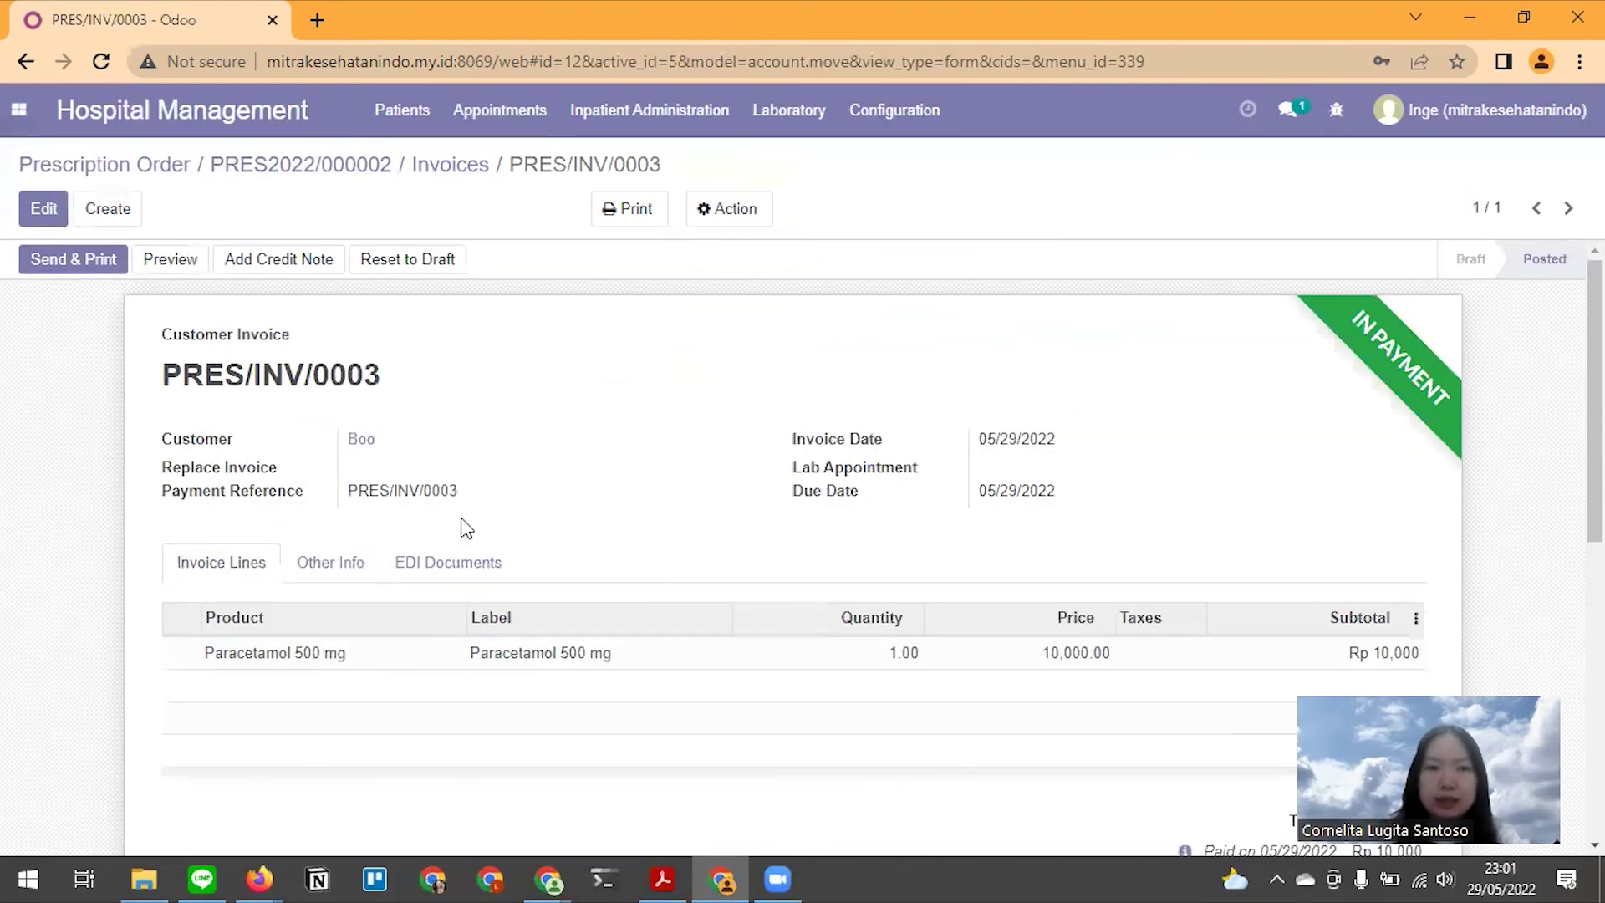
key(alt)
key(alt+Tab)
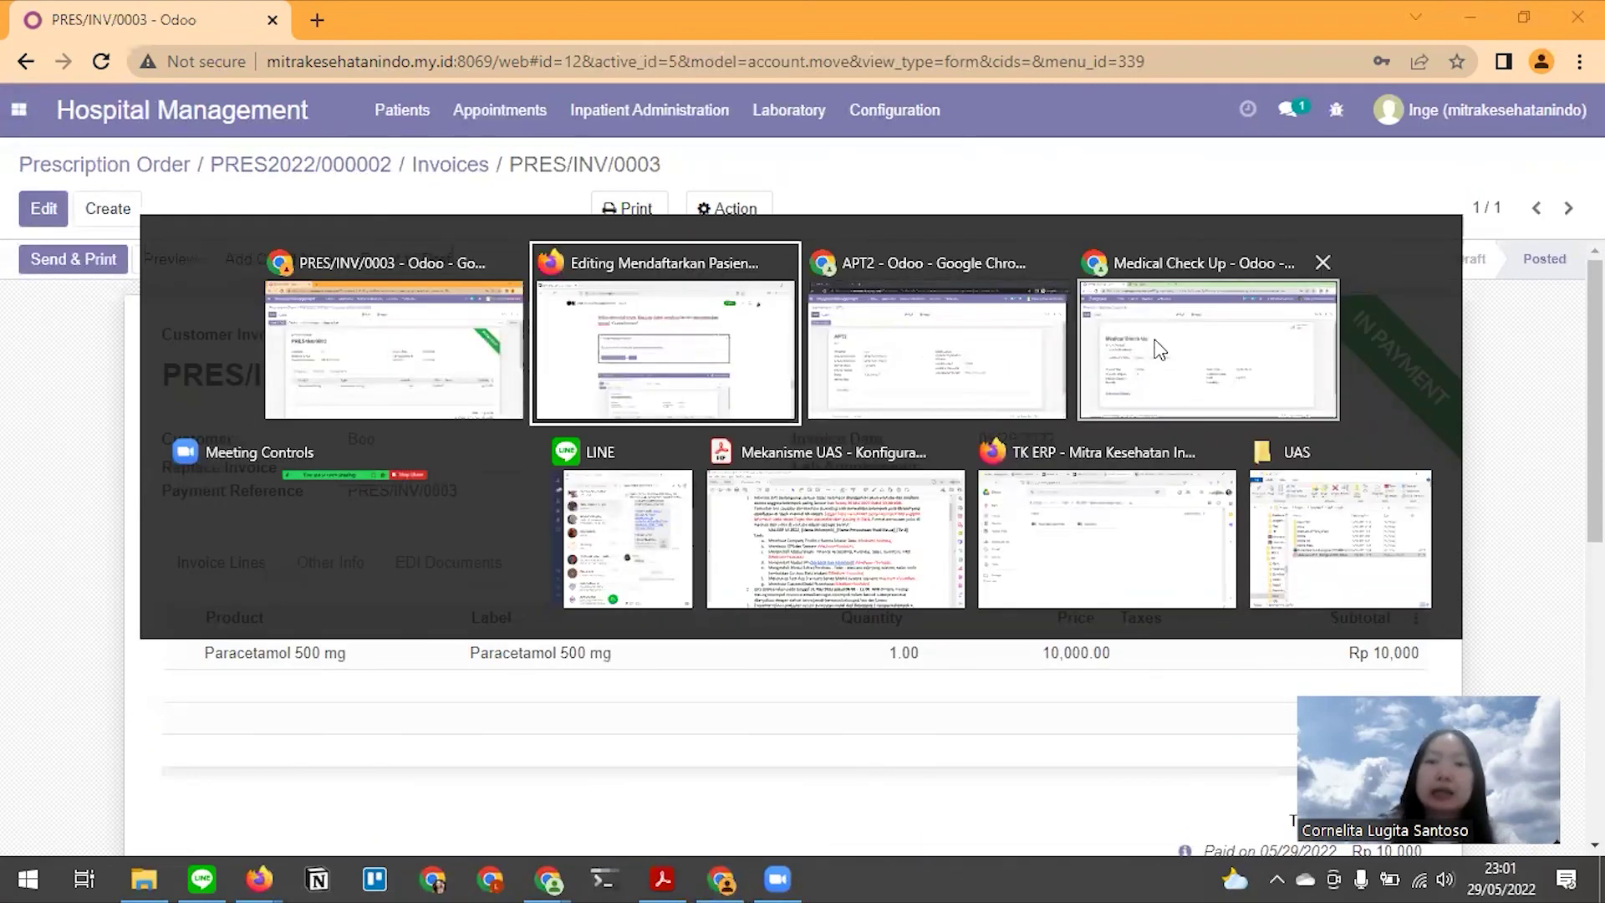
Bring forward the incognito APT2 appointment window, showing status To be Invoiced
click(870, 360)
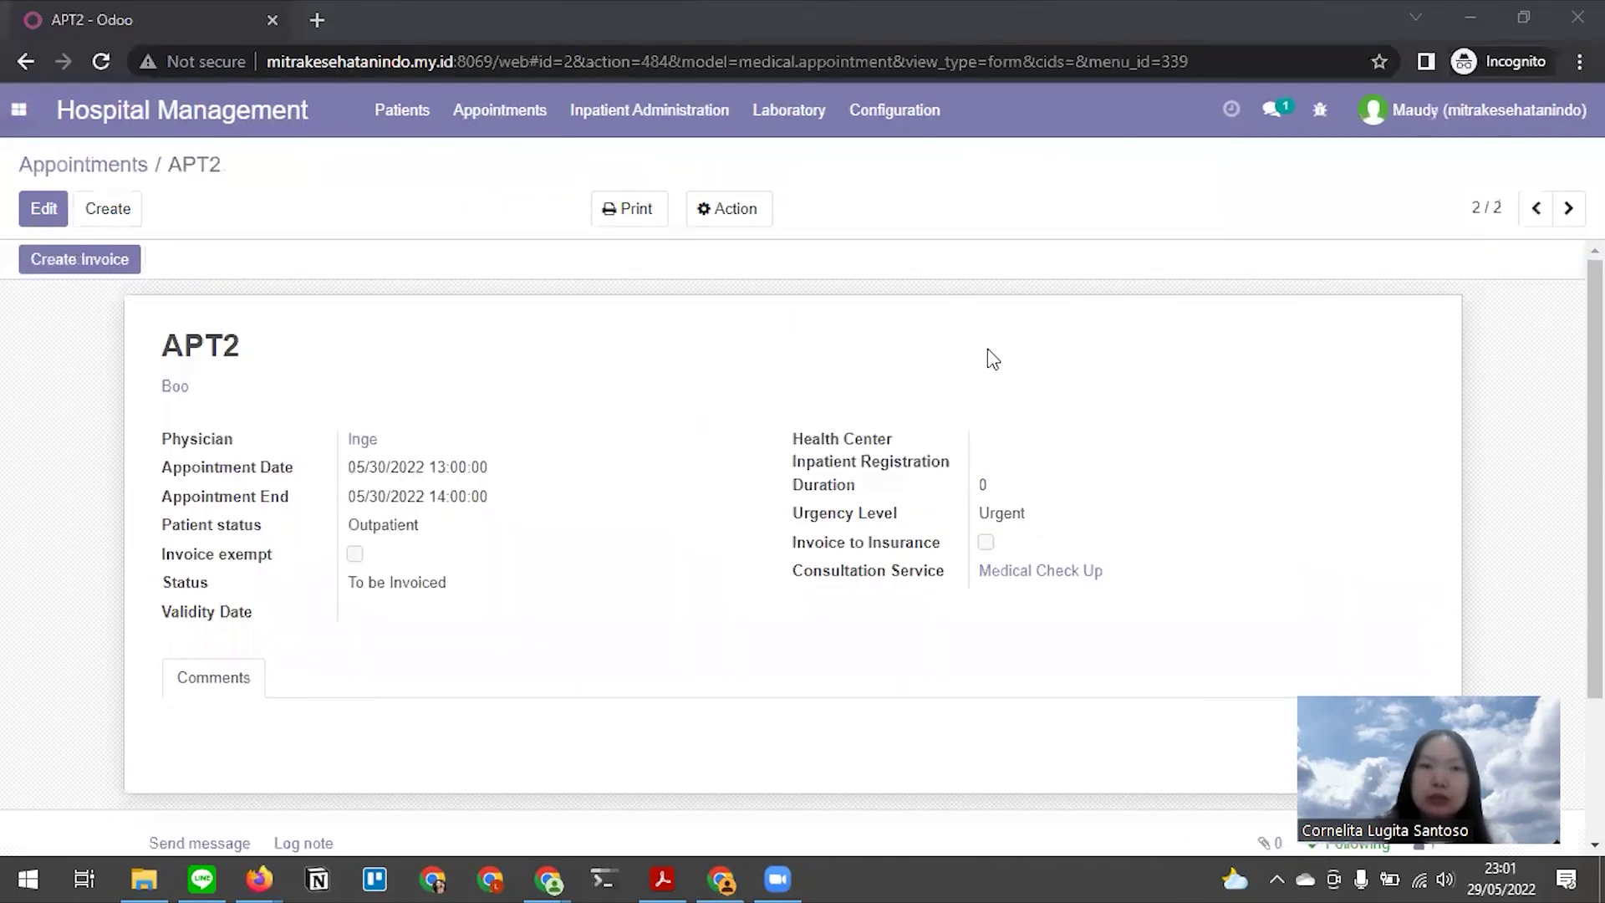